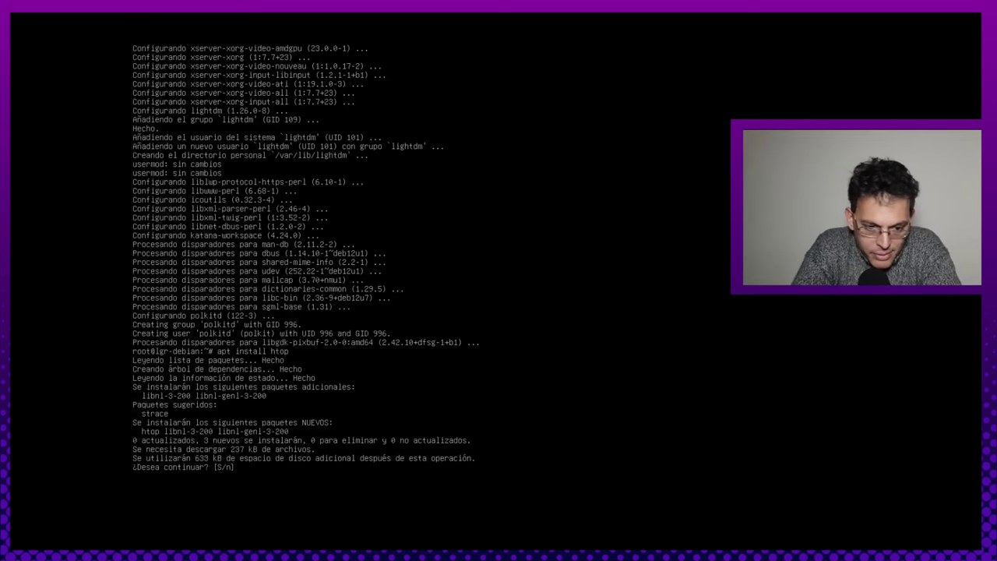
# - Confirm the htop installation, reboot the machine and boot the Debian GNU/Linux entry
pyautogui.press('Return')
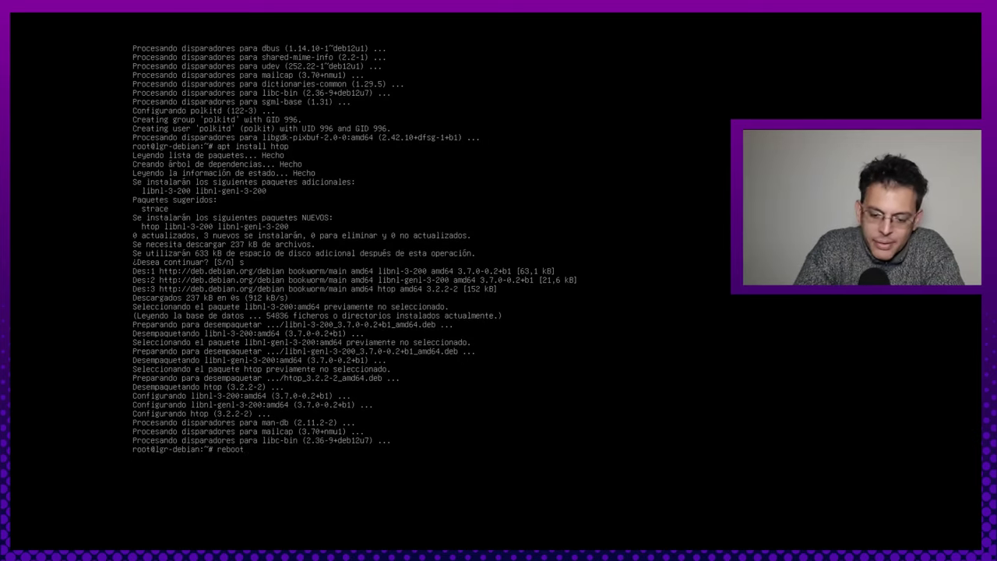
pyautogui.press('Return')
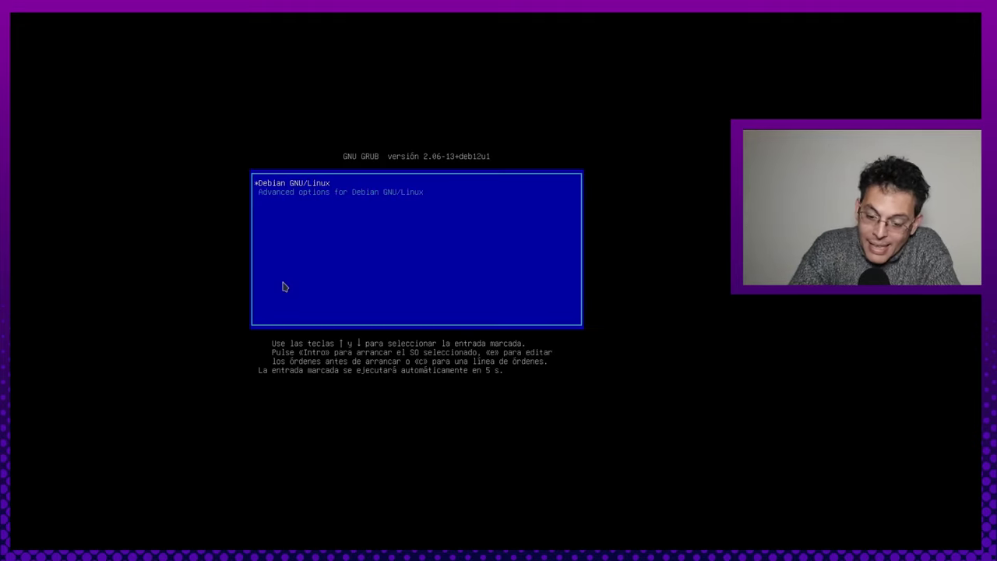
pyautogui.press('Return')
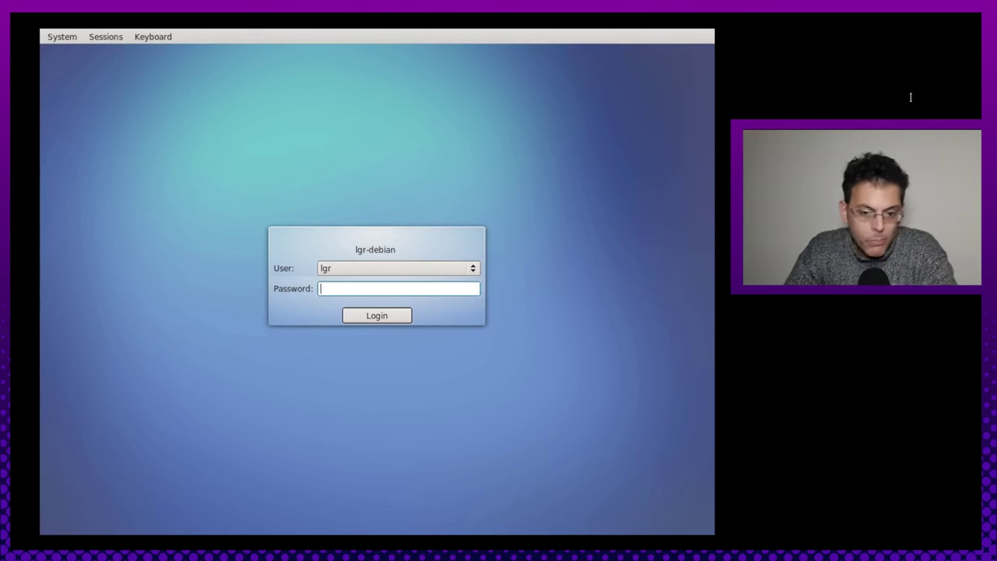
# - Choose the Espacio de trabajo Plasma de KDE session, enter the account password and log in
pyautogui.click(96, 40)
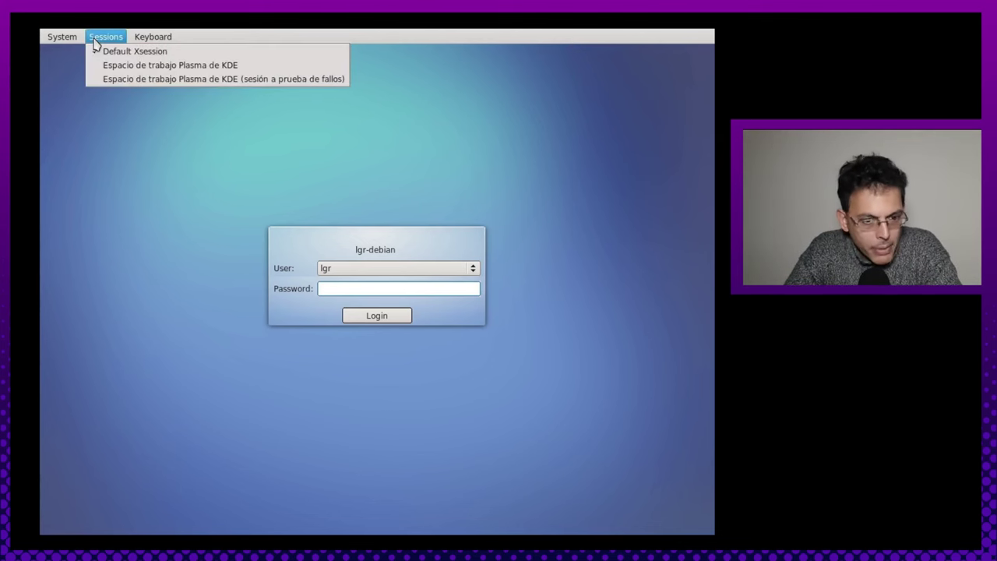
pyautogui.click(117, 39)
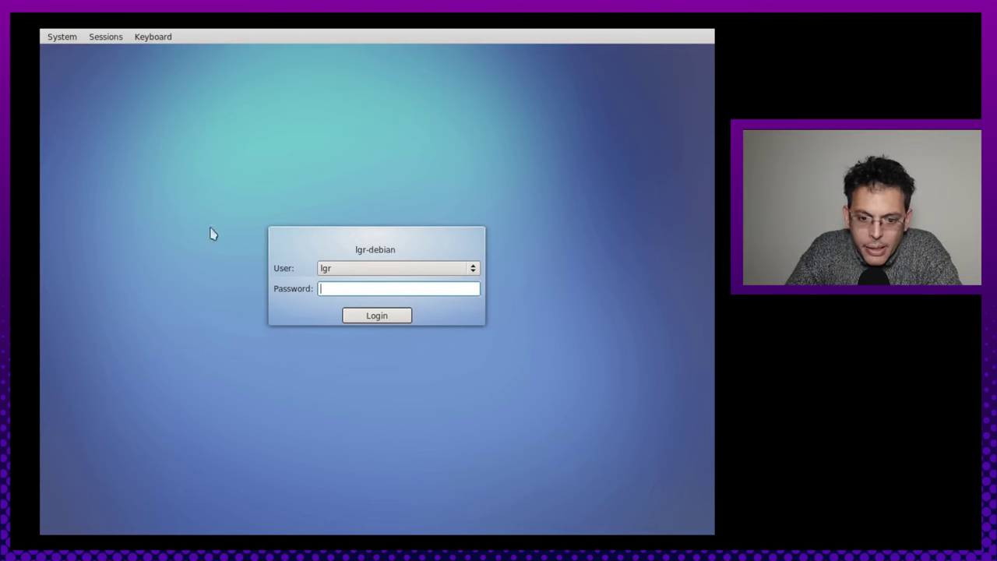
pyautogui.click(394, 285)
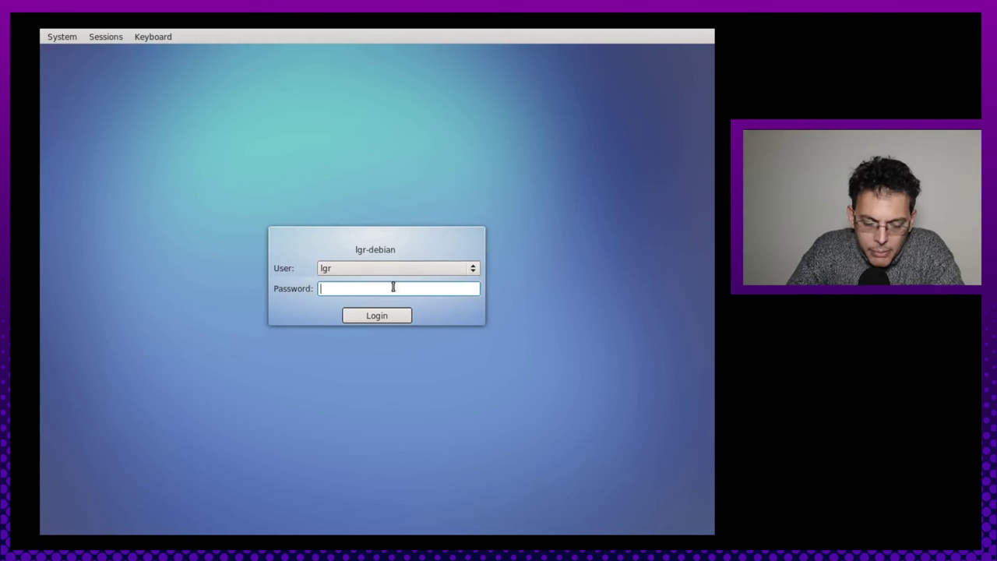
pyautogui.write('**')
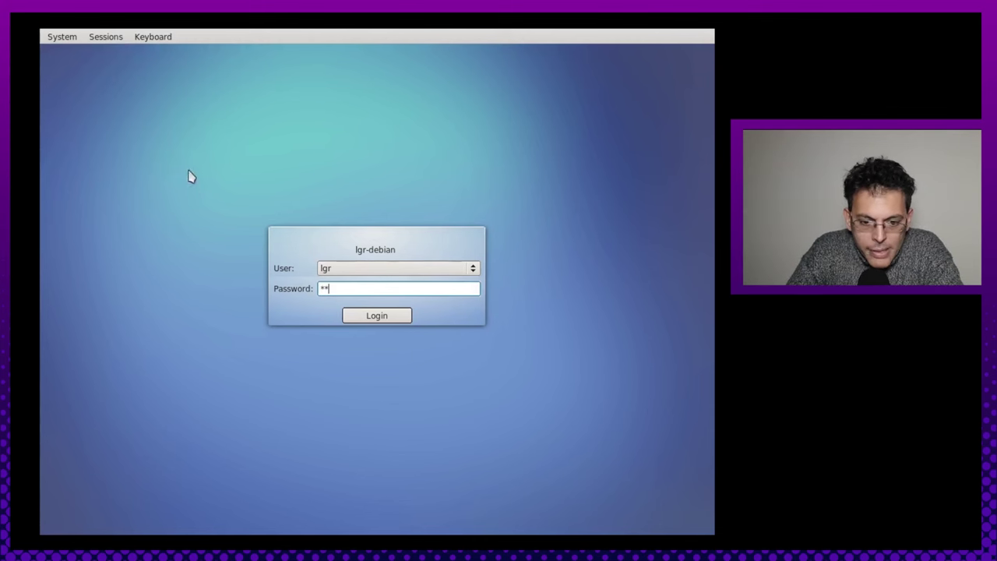
pyautogui.click(106, 37)
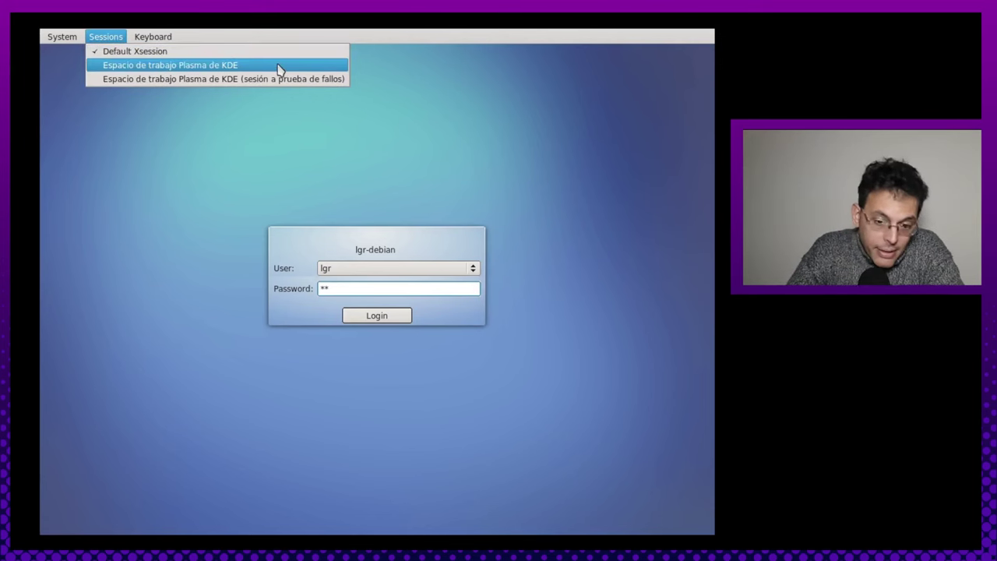
pyautogui.click(156, 67)
pyautogui.click(107, 37)
pyautogui.click(108, 37)
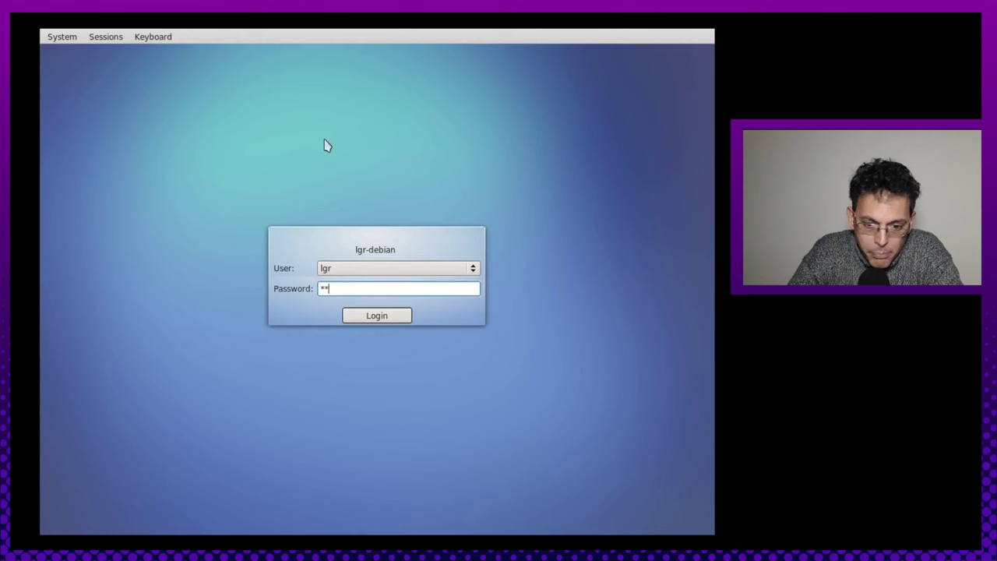
pyautogui.click(379, 315)
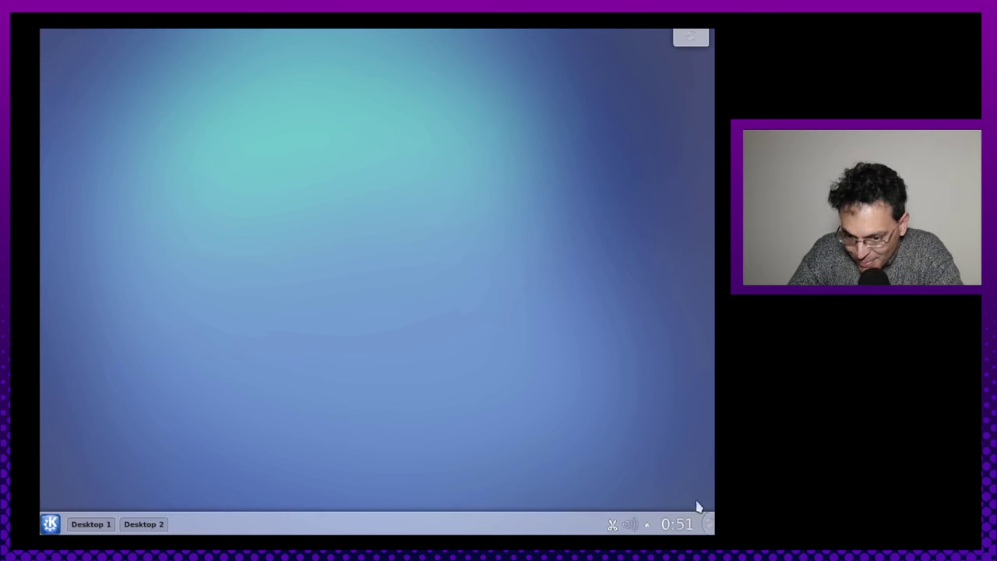
# - Open Preferencias del sistema from the application launcher and maximize its window
pyautogui.click(52, 524)
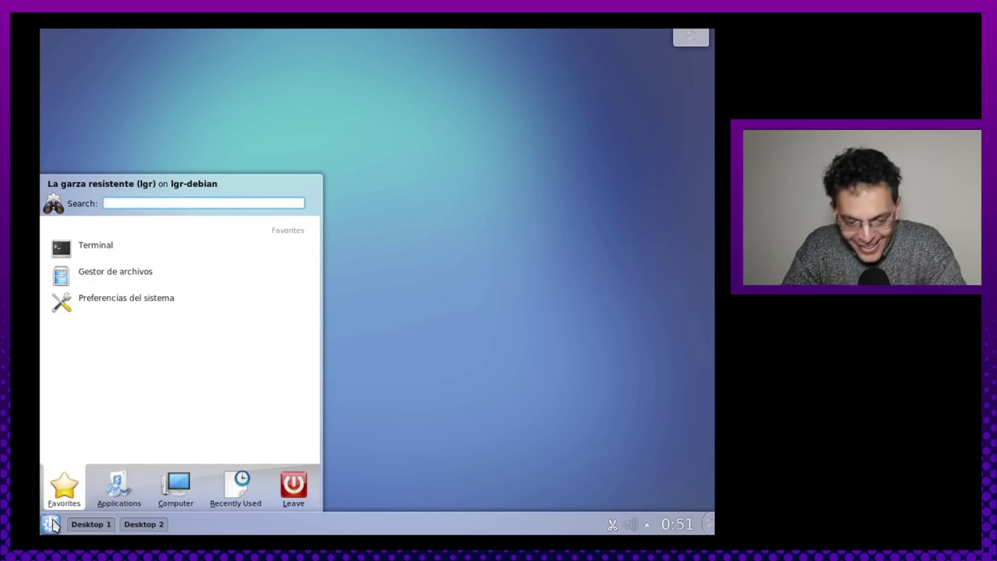
pyautogui.click(98, 508)
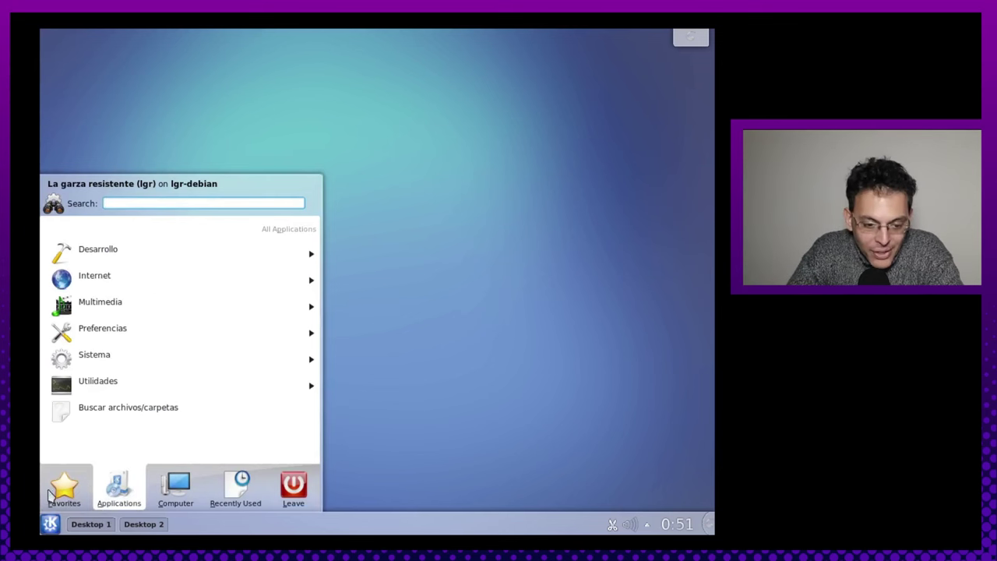
pyautogui.moveTo(291, 487)
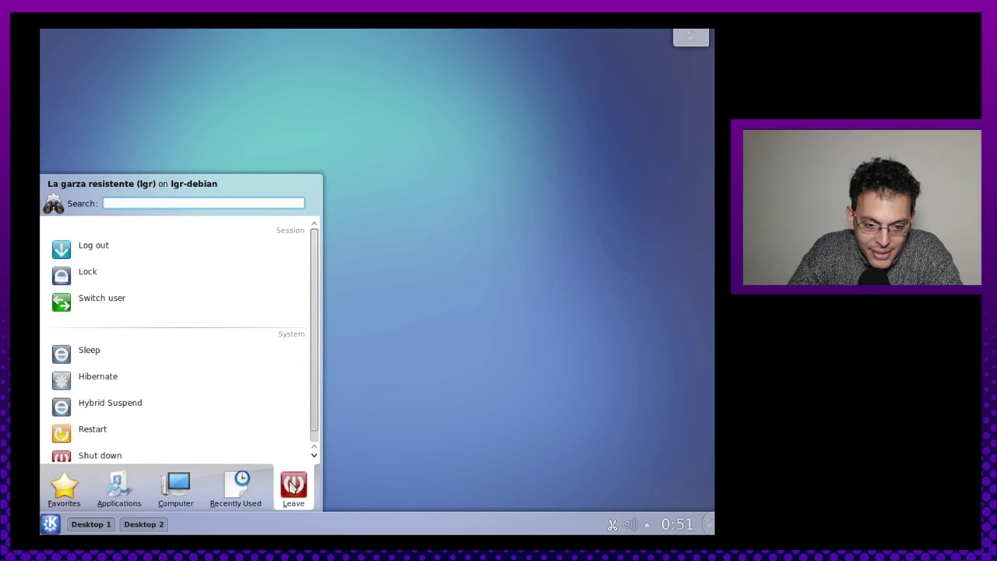
pyautogui.click(46, 527)
pyautogui.click(47, 526)
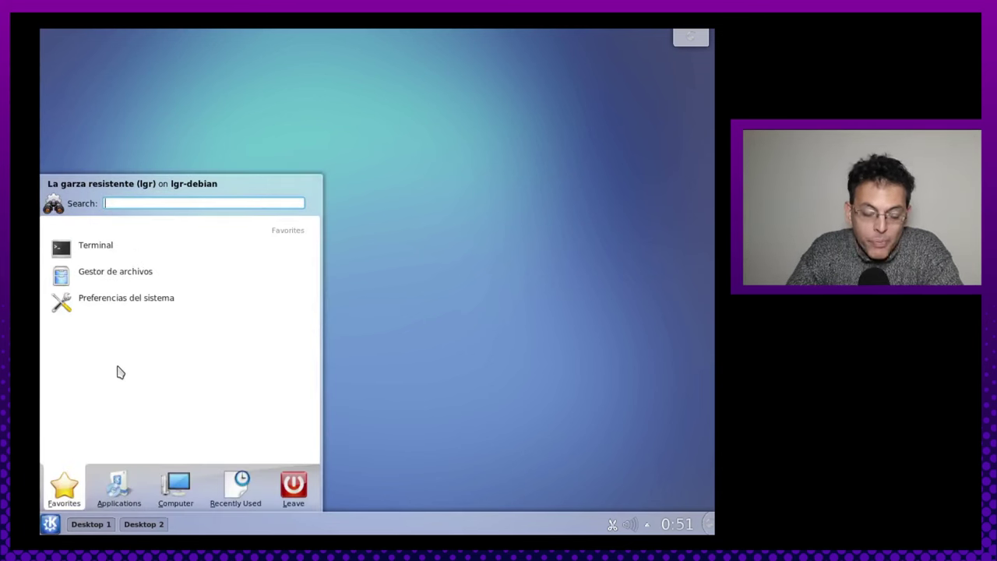
pyautogui.moveTo(117, 482)
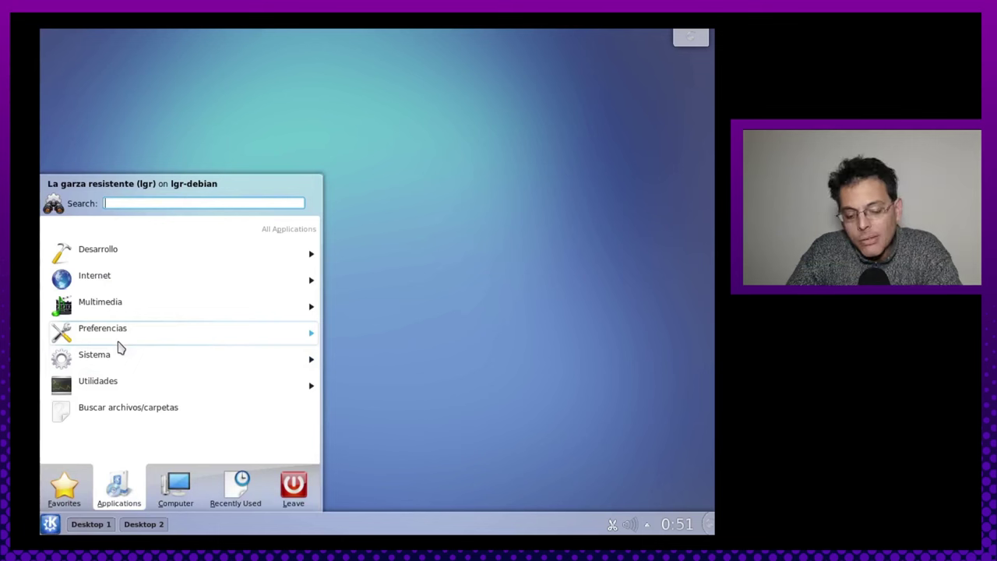
pyautogui.moveTo(65, 489)
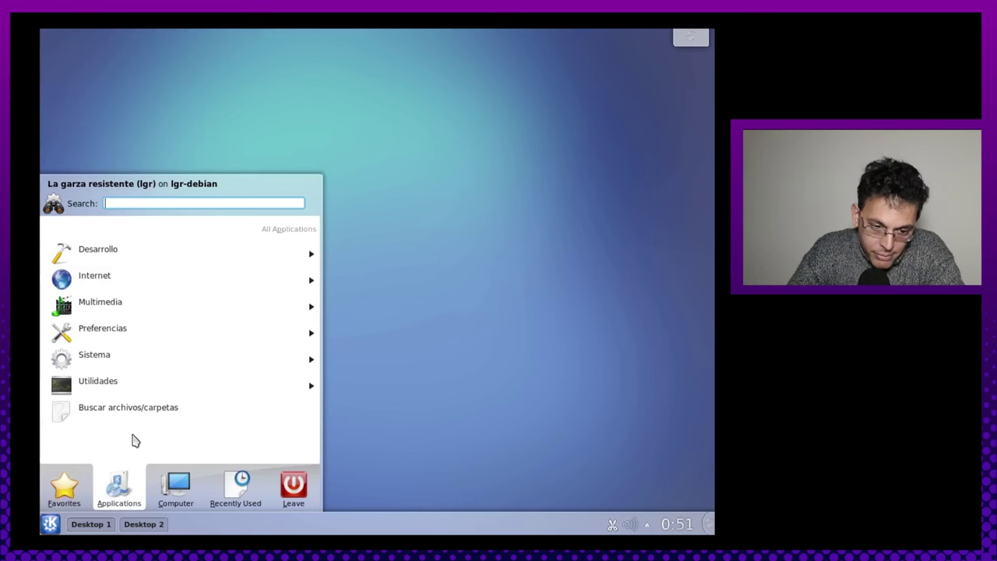
pyautogui.click(106, 297)
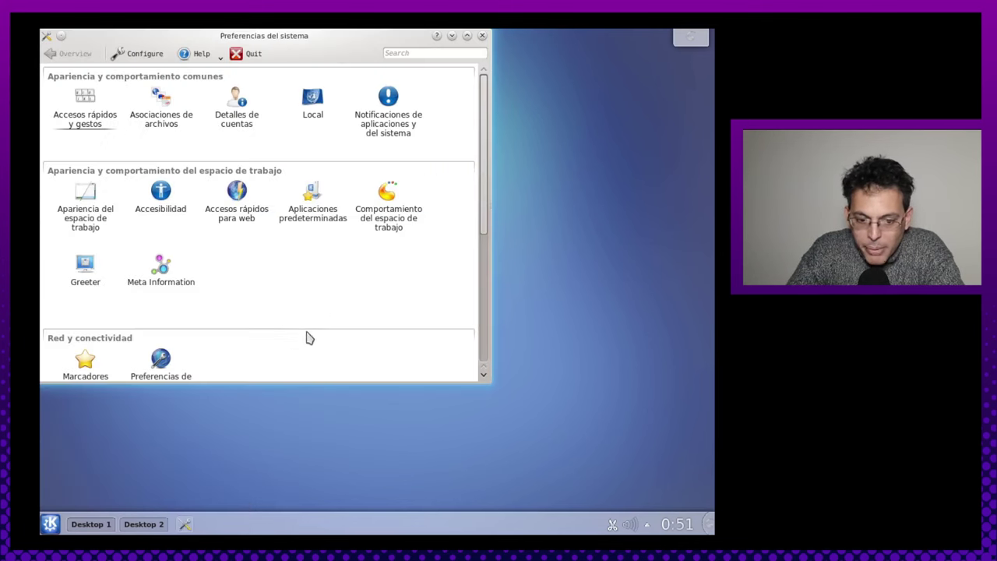
pyautogui.click(466, 35)
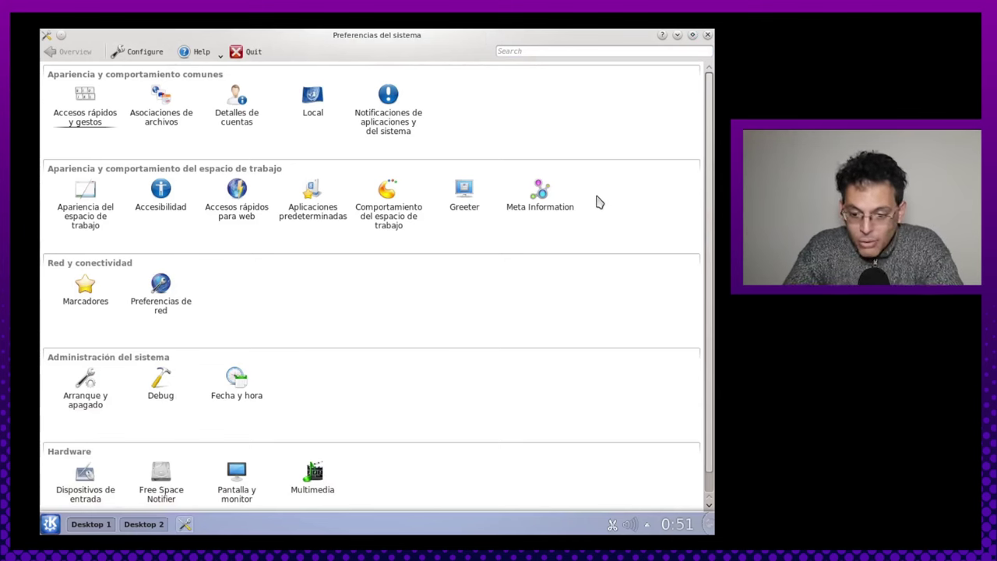
# - In the Pantalla y monitor settings, set Virtual-1's size to 1920x1080, accept the new configuration and close the window
pyautogui.scroll(-1, 496, 351)
pyautogui.scroll(1, 493, 313)
pyautogui.scroll(-1, 472, 273)
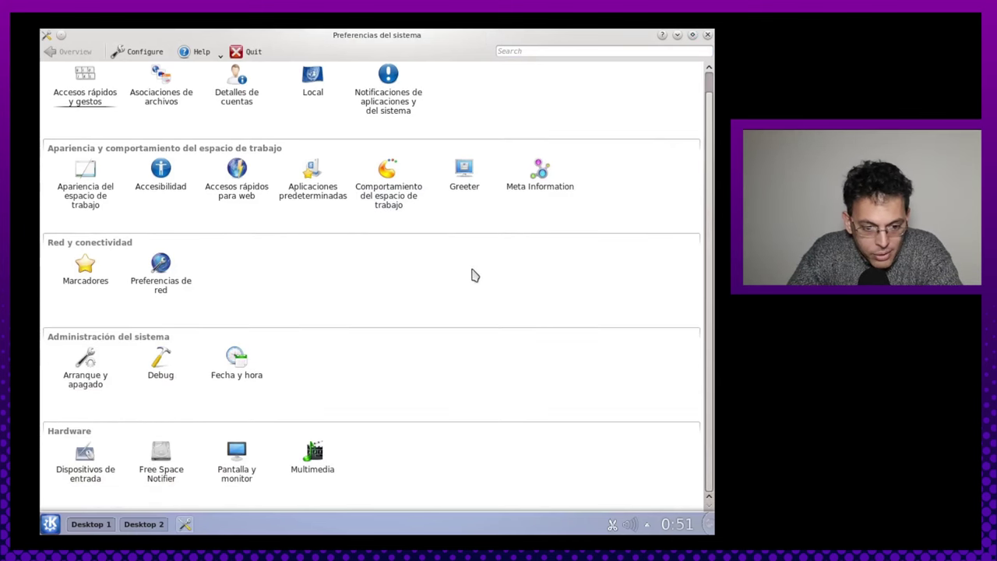
pyautogui.scroll(1, 351, 306)
pyautogui.scroll(-1, 350, 306)
pyautogui.click(235, 459)
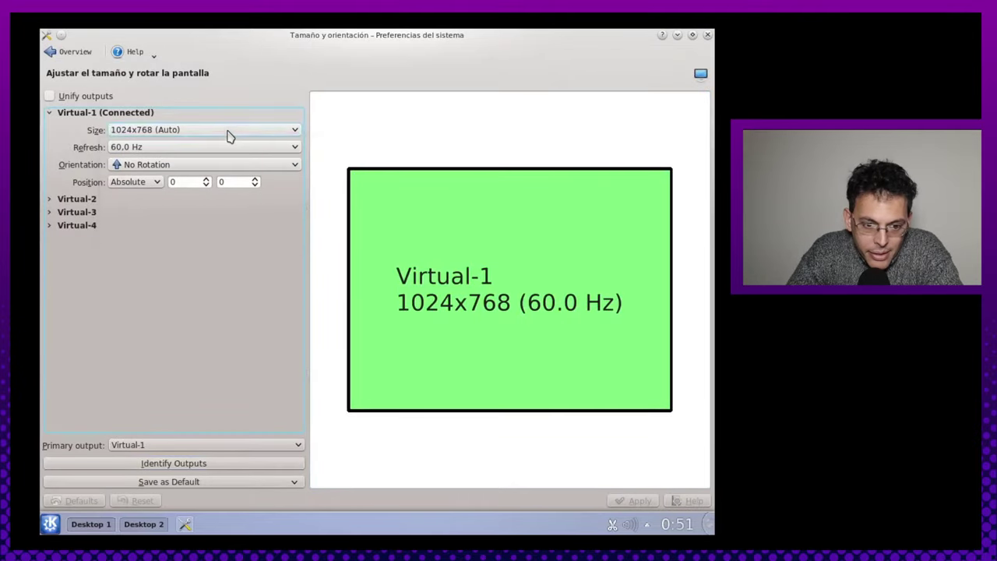
pyautogui.click(227, 136)
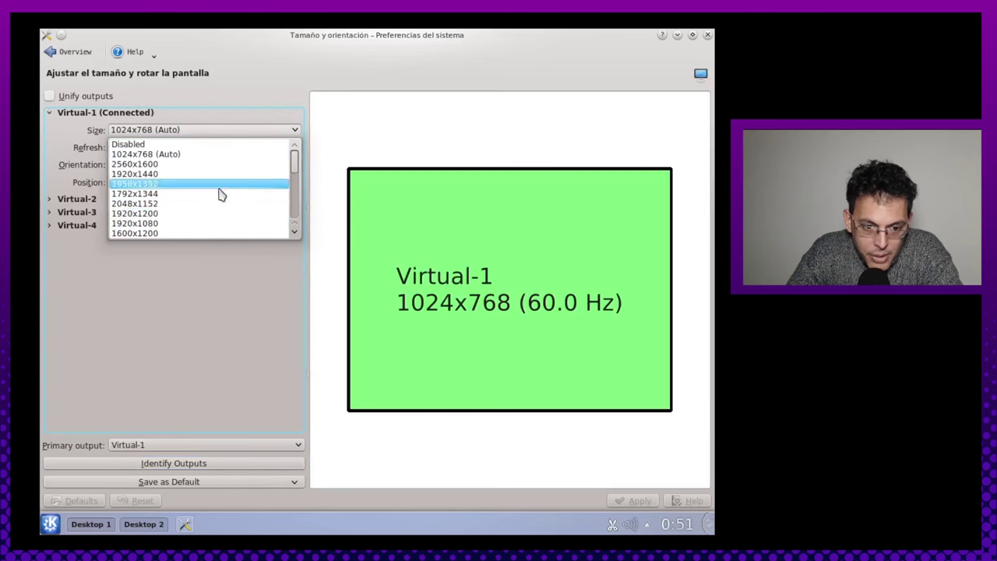
pyautogui.click(212, 224)
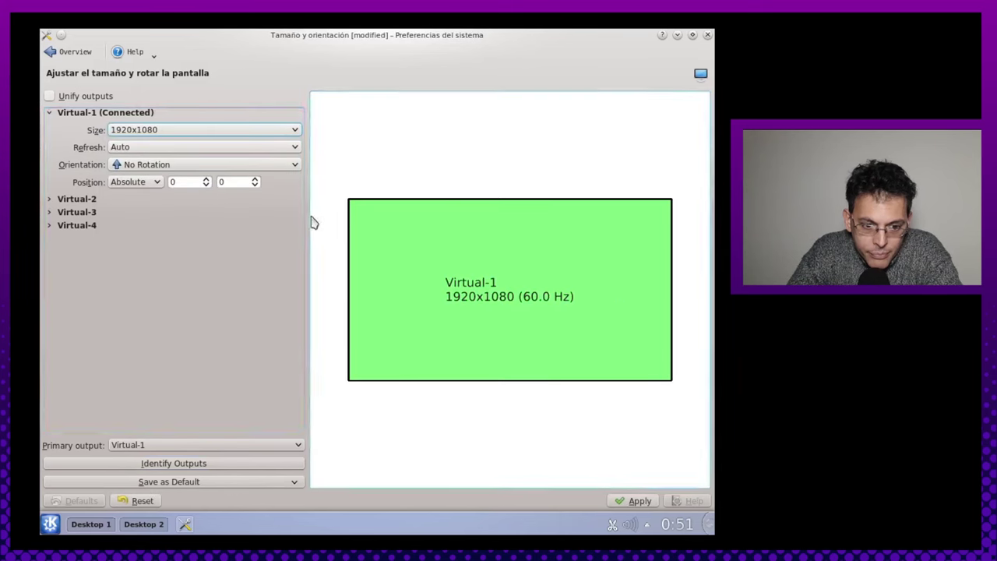
pyautogui.click(634, 500)
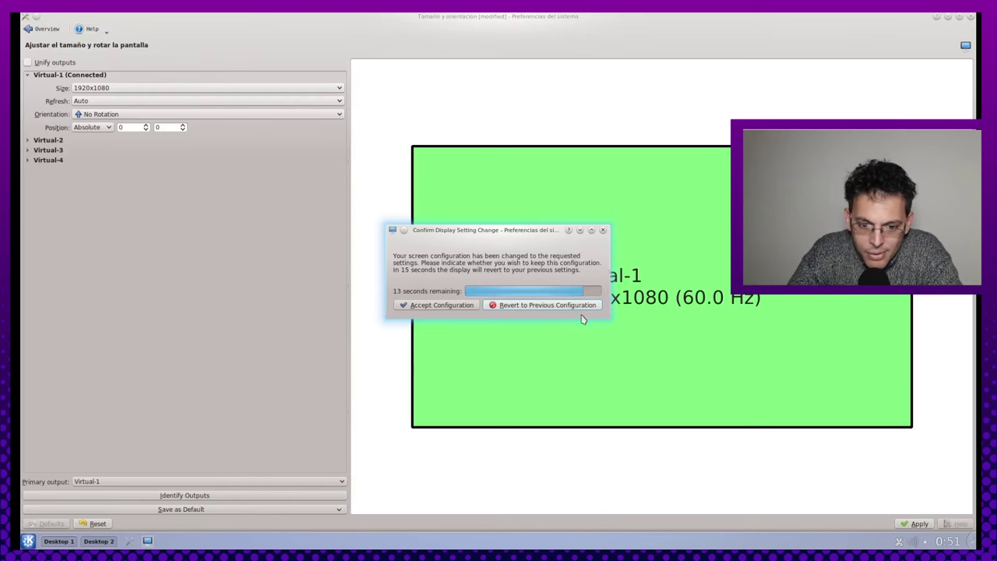
pyautogui.click(447, 306)
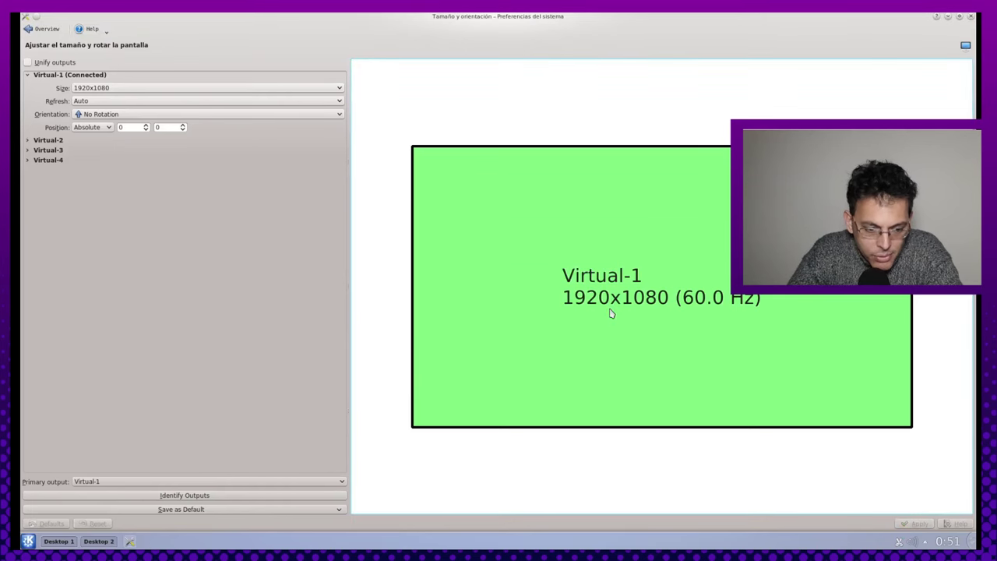
pyautogui.click(971, 17)
# - Apply the Elarun image as the desktop wallpaper and close the desktop settings
pyautogui.rightClick(355, 176)
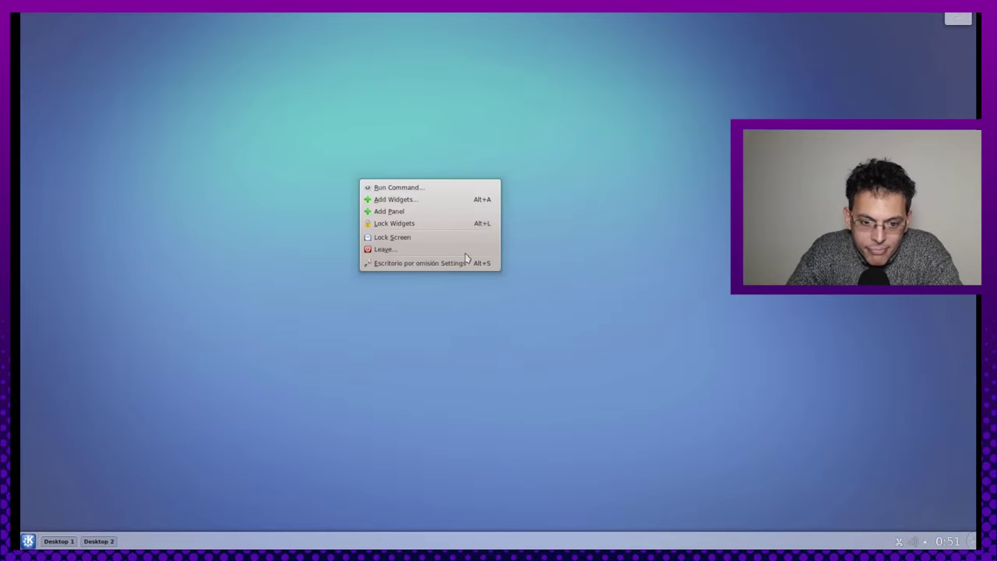
pyautogui.click(703, 298)
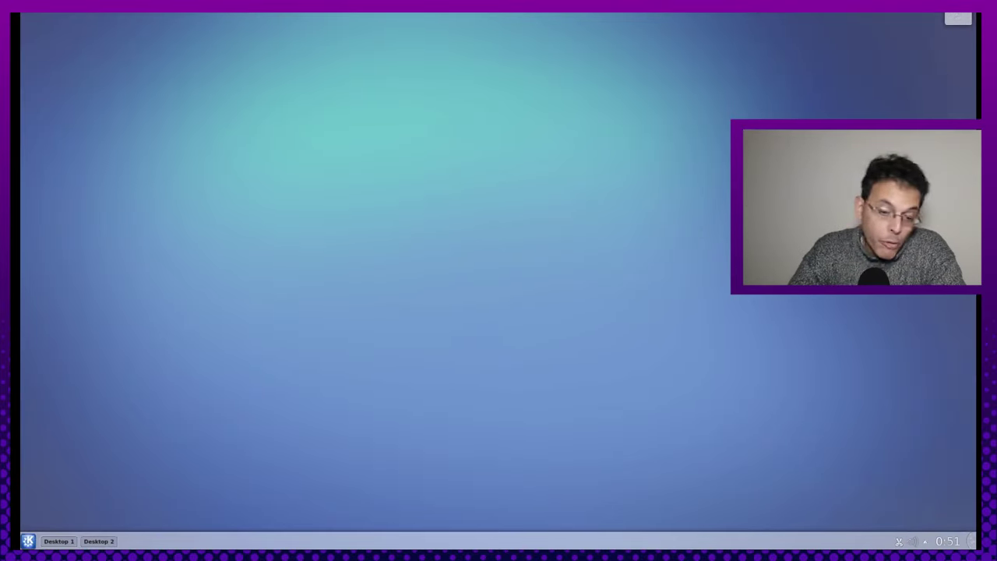
pyautogui.rightClick(442, 214)
pyautogui.click(496, 295)
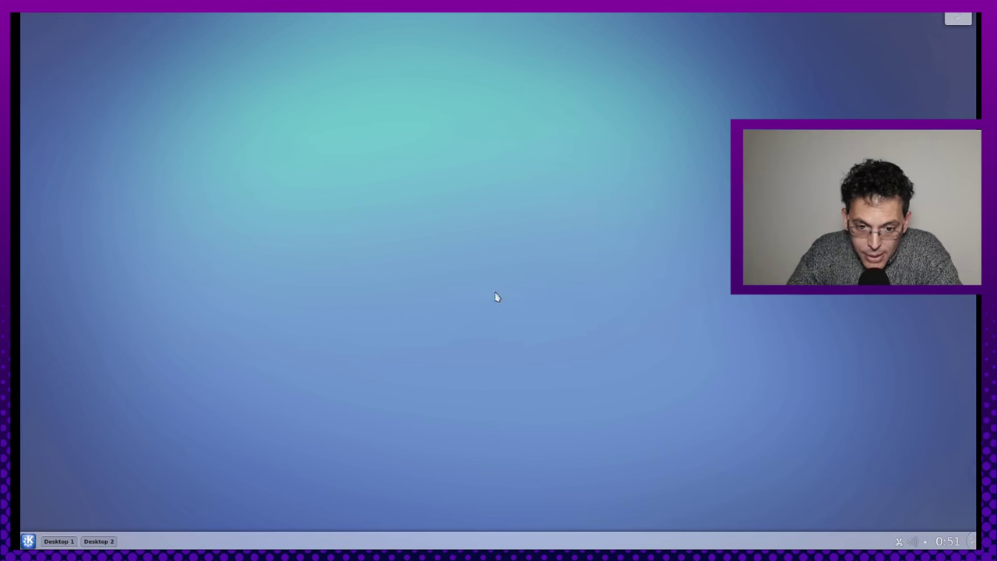
pyautogui.click(602, 214)
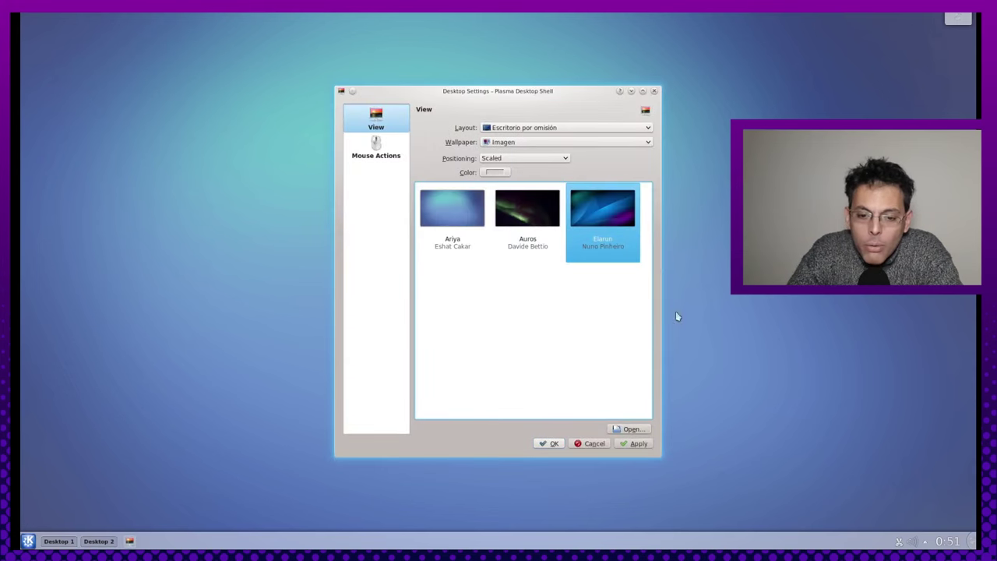
pyautogui.click(644, 443)
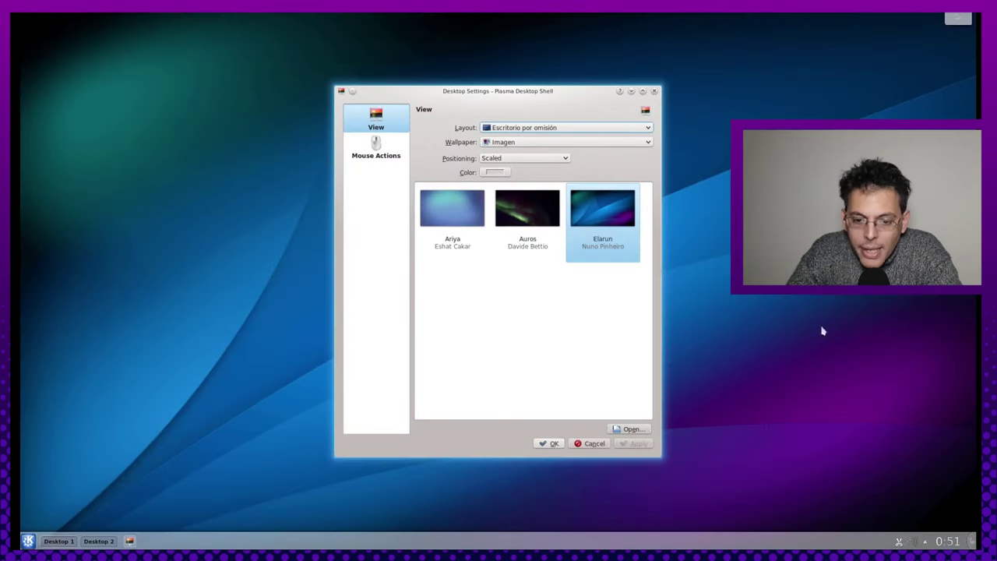
pyautogui.click(654, 91)
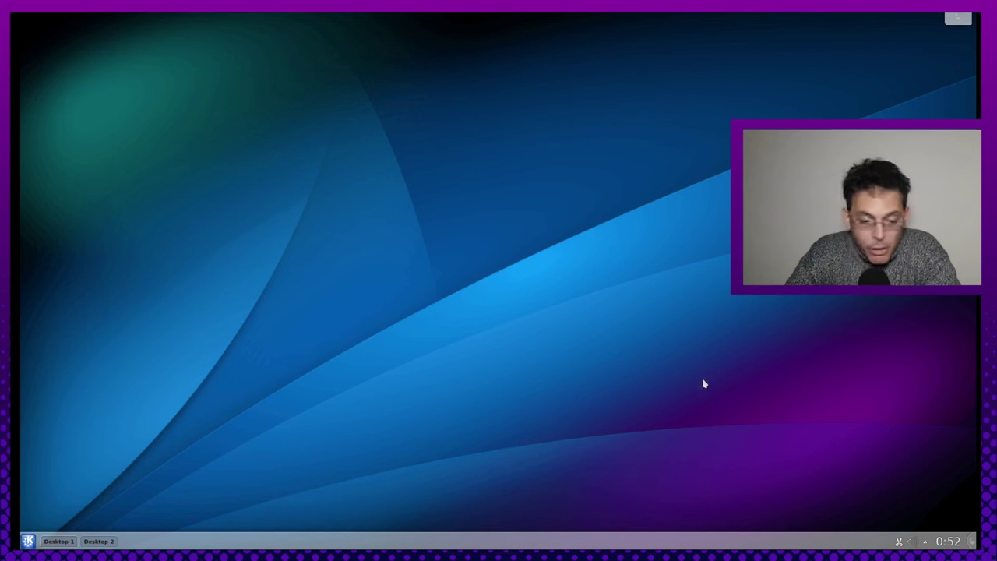
pyautogui.click(954, 541)
pyautogui.click(952, 543)
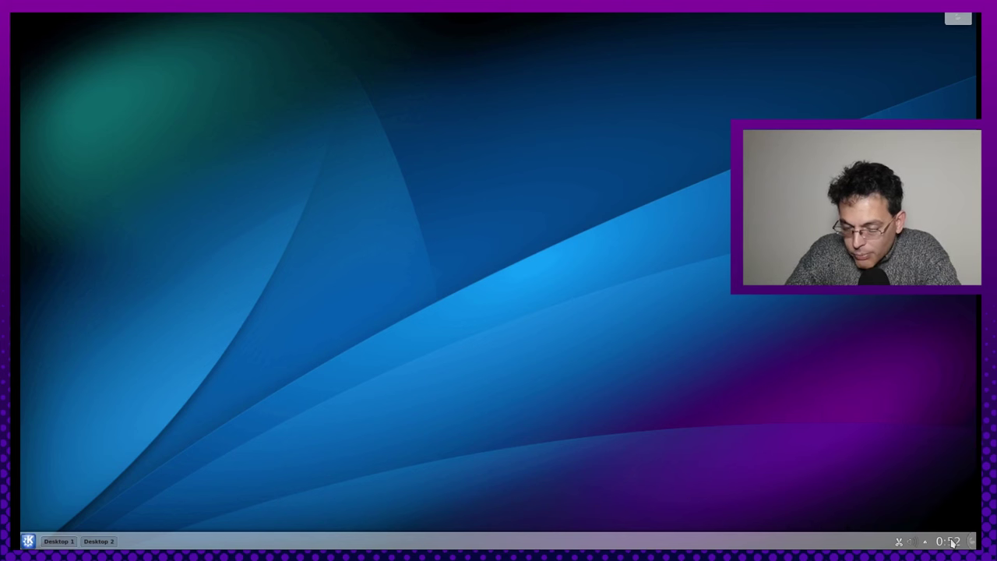
pyautogui.click(951, 543)
pyautogui.click(523, 525)
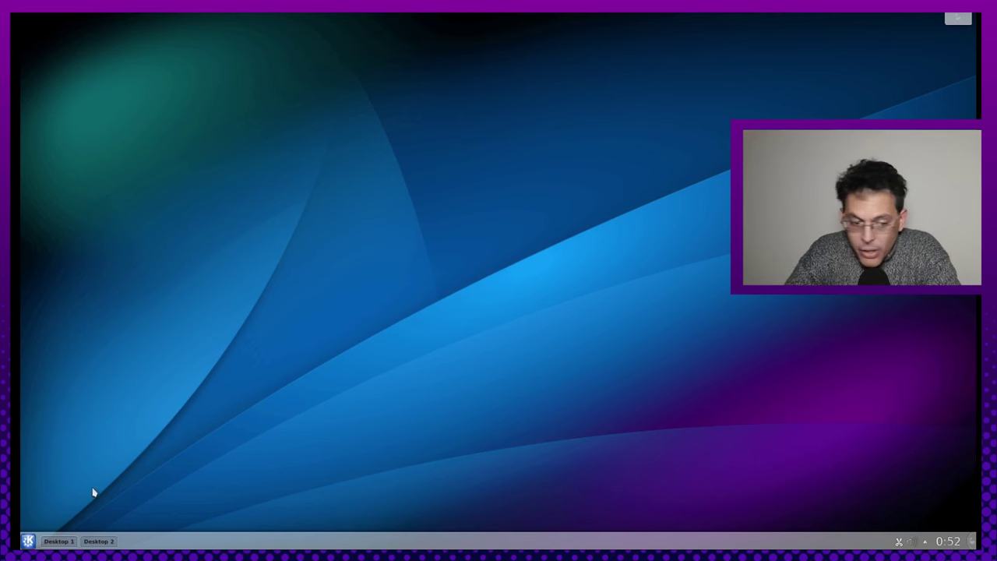
# - Open the application launcher, then inspect its context options, including the switch to Classic Menu Style, without changing anything
pyautogui.click(27, 542)
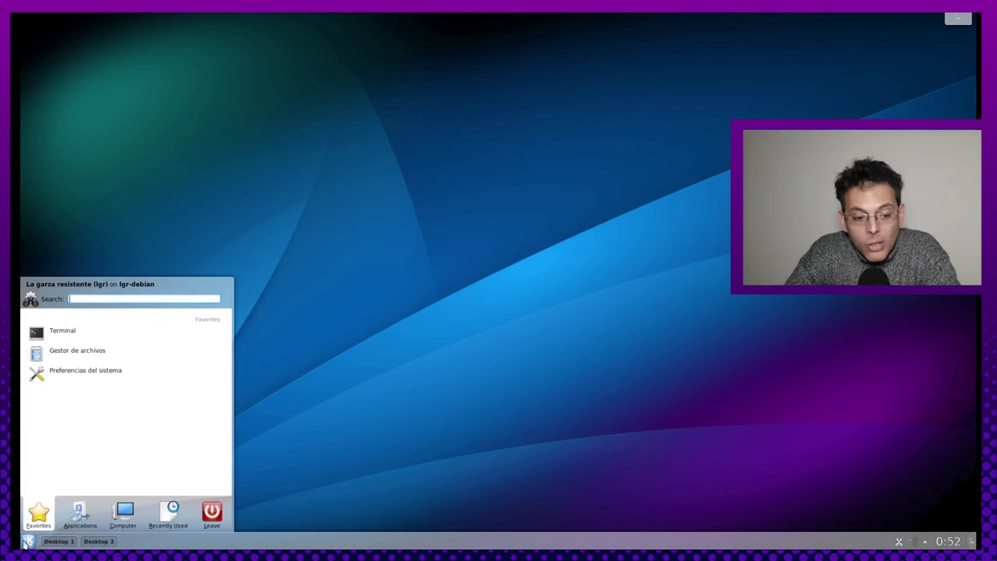
pyautogui.click(27, 543)
pyautogui.rightClick(27, 543)
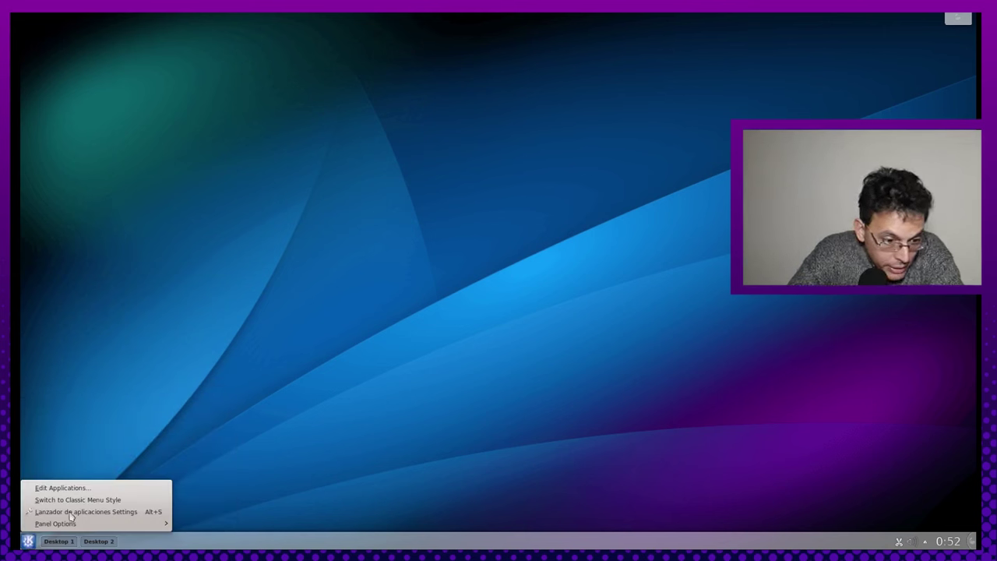
pyautogui.moveTo(82, 526)
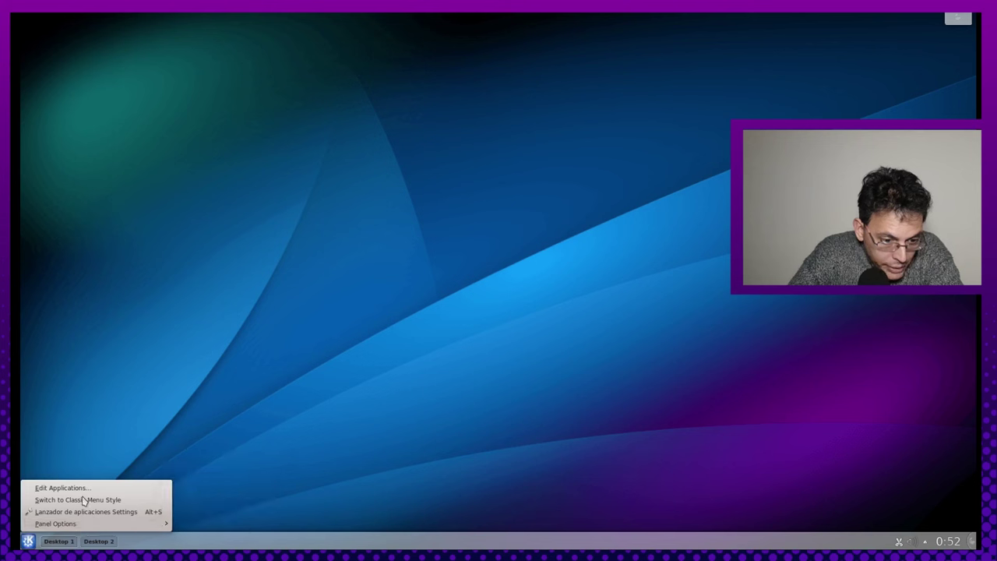
pyautogui.click(26, 539)
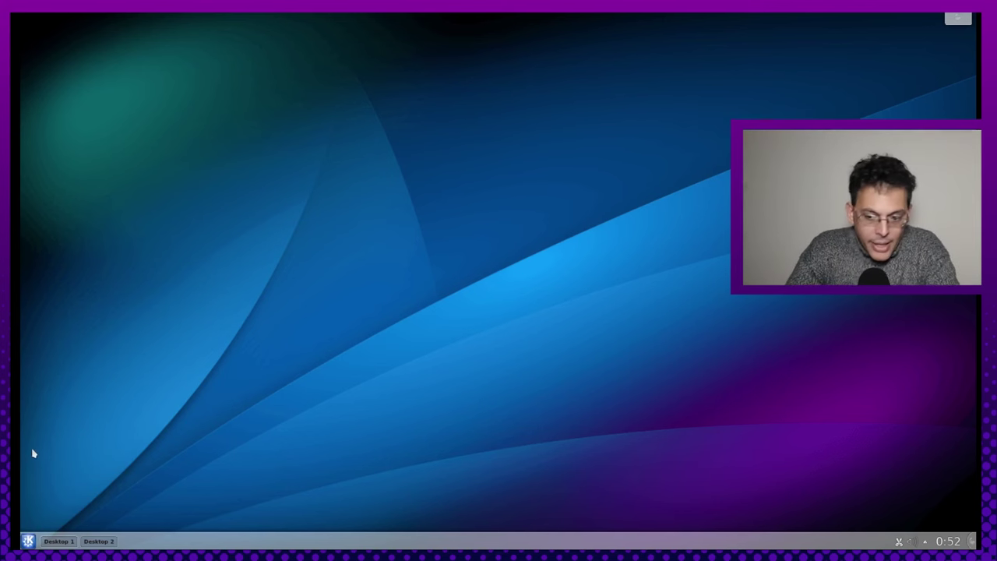
# - Browse the launcher's Favorites, Applications, Computer and Recently Used sections to see what each one offers
pyautogui.click(28, 543)
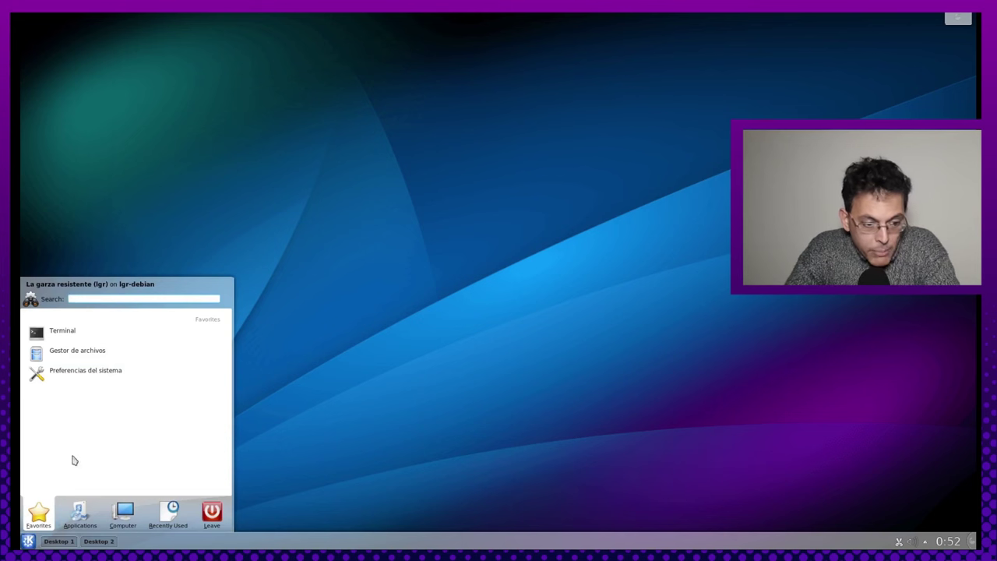
pyautogui.click(40, 514)
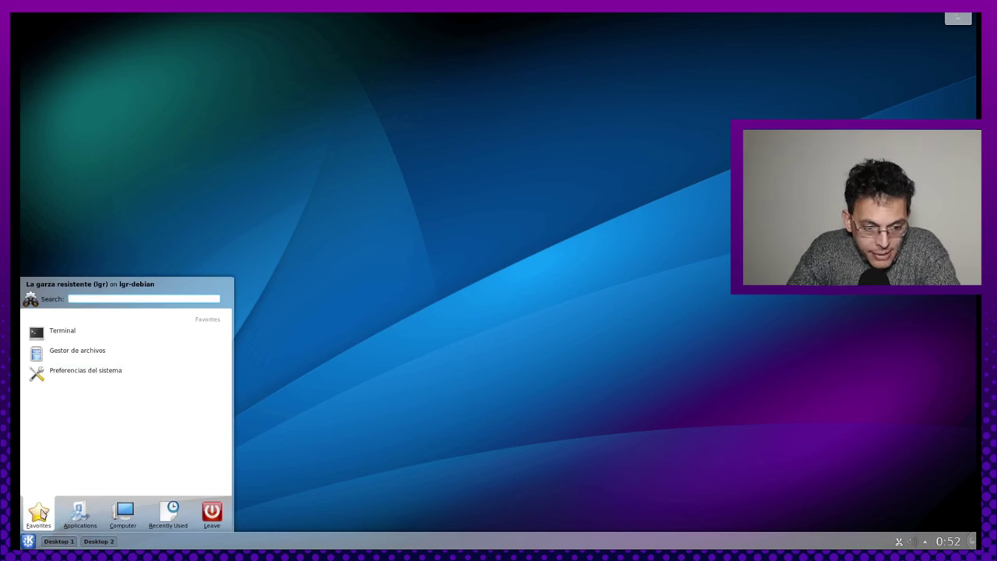
pyautogui.click(79, 514)
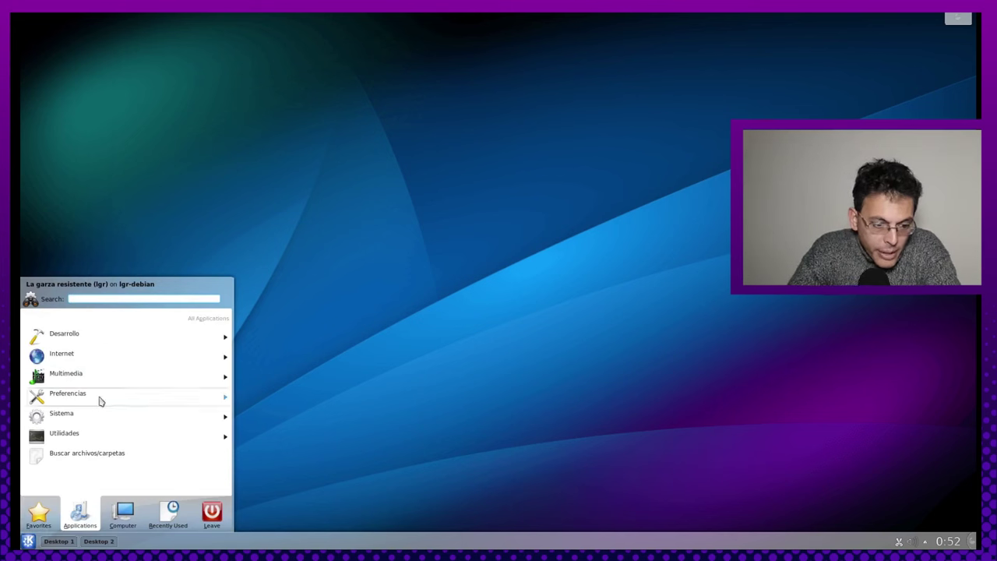
pyautogui.click(48, 518)
pyautogui.click(66, 519)
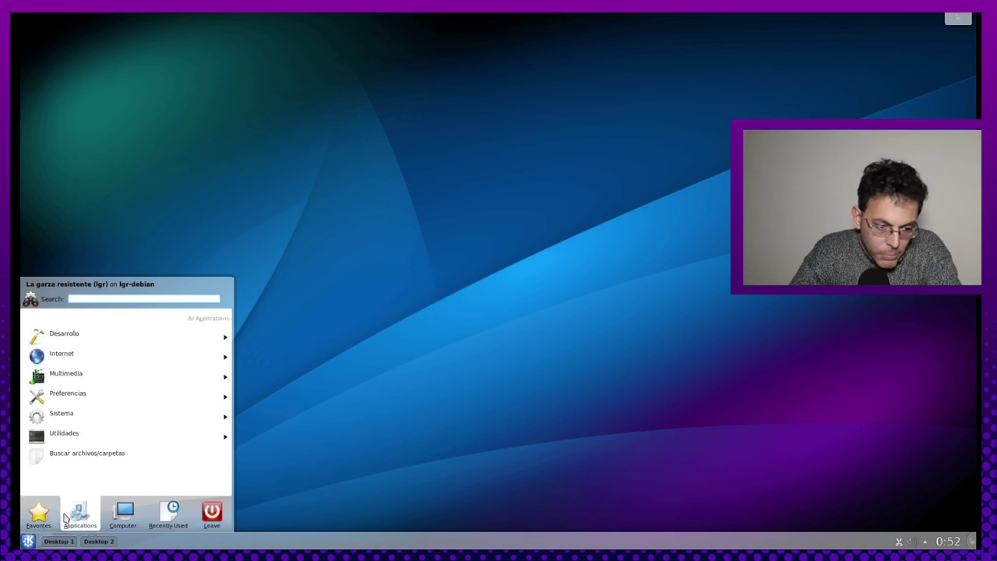
pyautogui.click(28, 542)
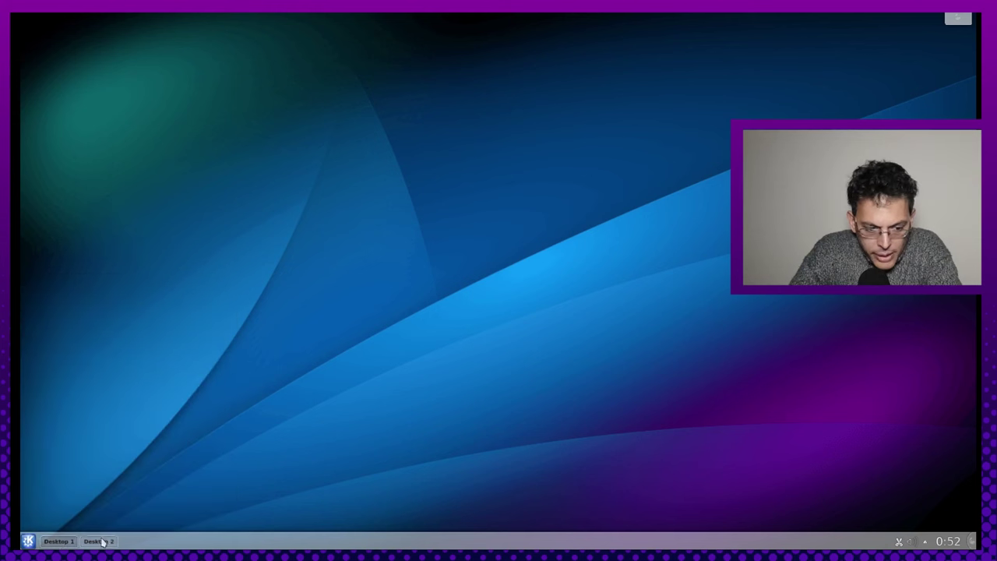
pyautogui.click(28, 542)
pyautogui.click(75, 515)
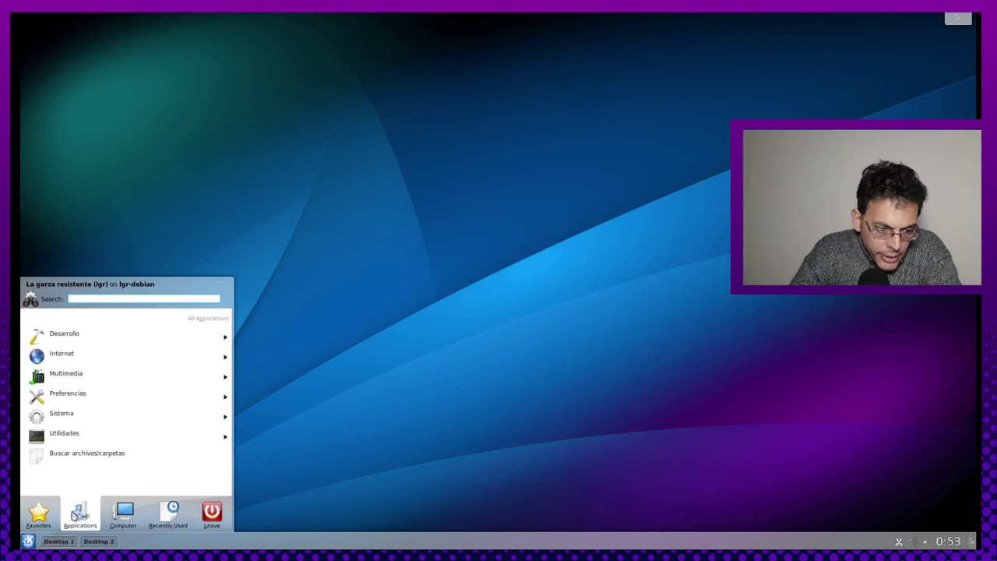
pyautogui.click(122, 518)
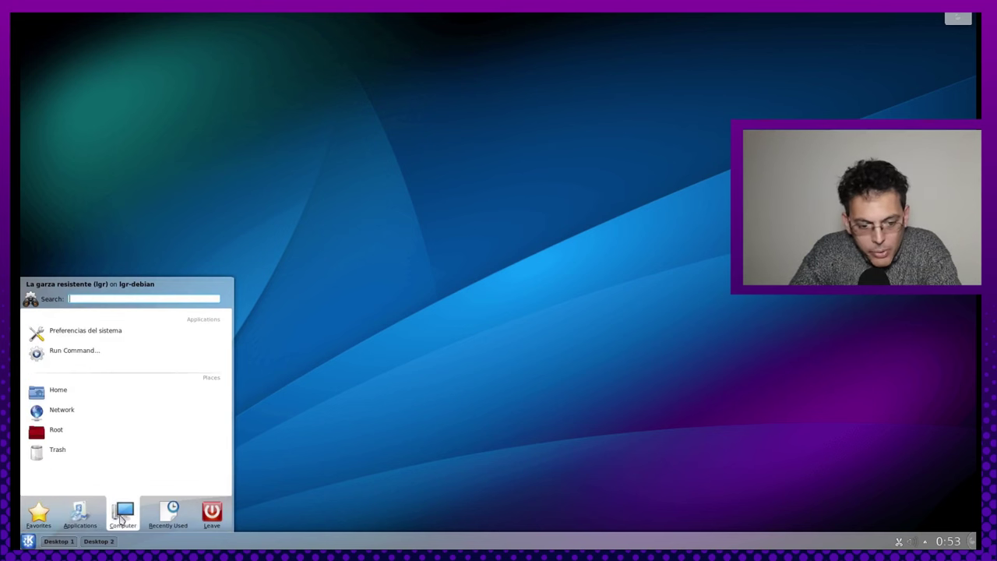
pyautogui.click(168, 518)
pyautogui.click(122, 517)
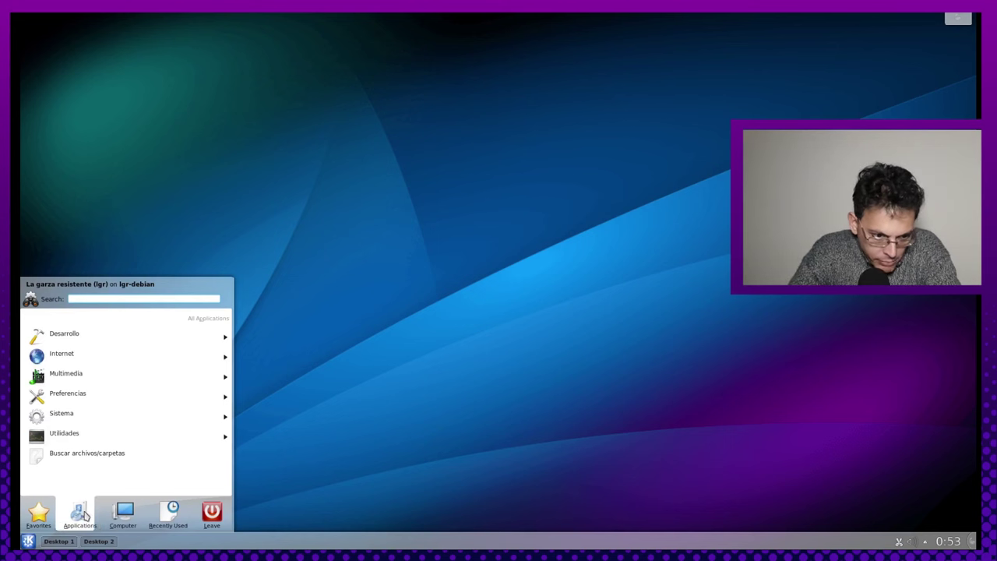
# - Look into the Desarrollo and Internet application categories and add Mail sender to the launcher's favorites
pyautogui.moveTo(35, 511)
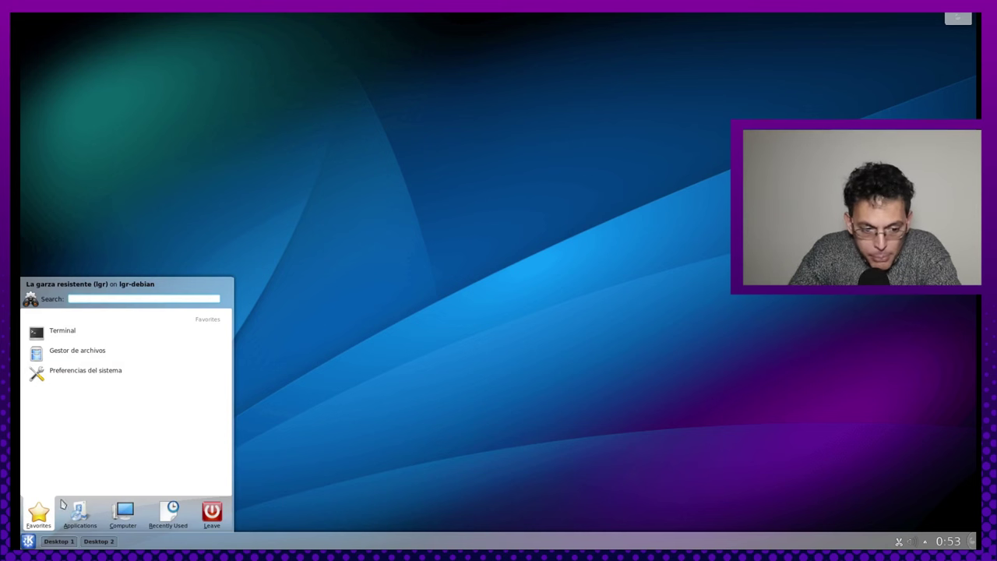
pyautogui.click(80, 516)
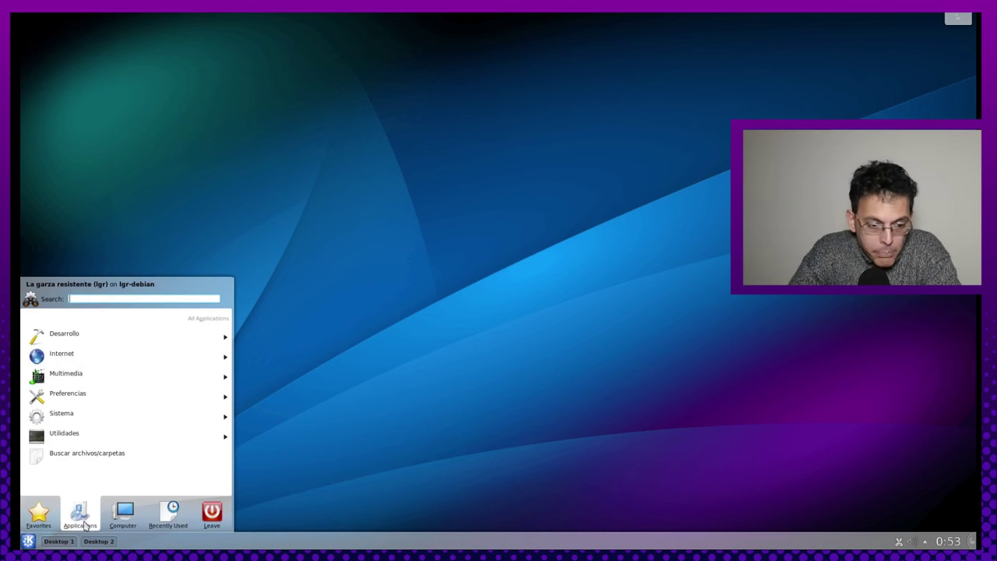
pyautogui.click(108, 335)
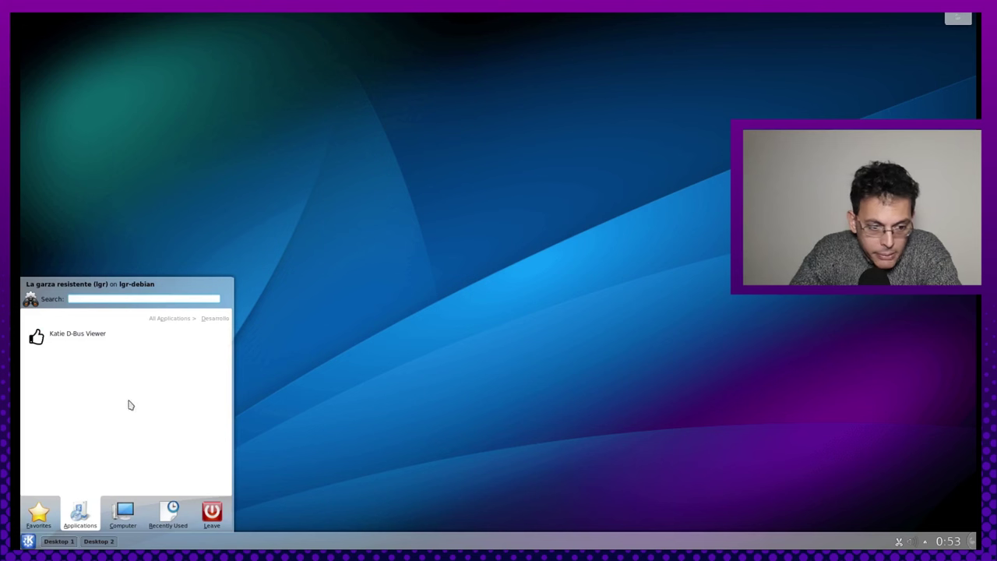
pyautogui.click(189, 319)
pyautogui.click(87, 355)
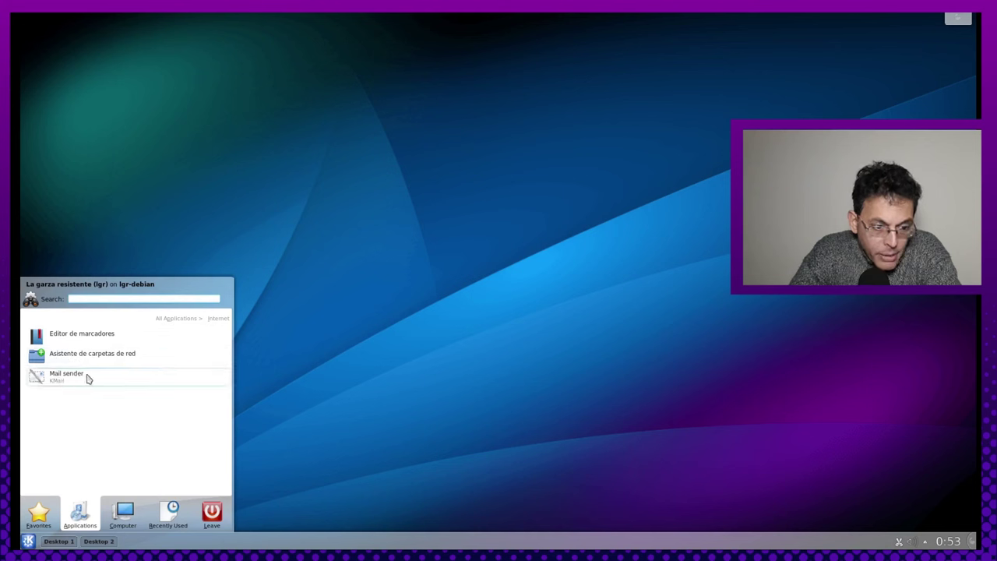
pyautogui.rightClick(87, 378)
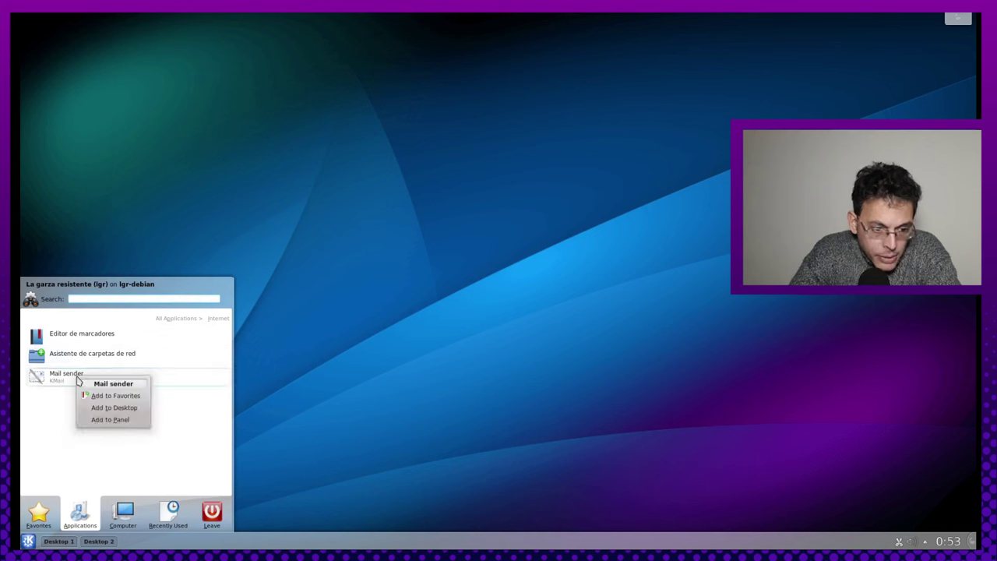
pyautogui.click(128, 399)
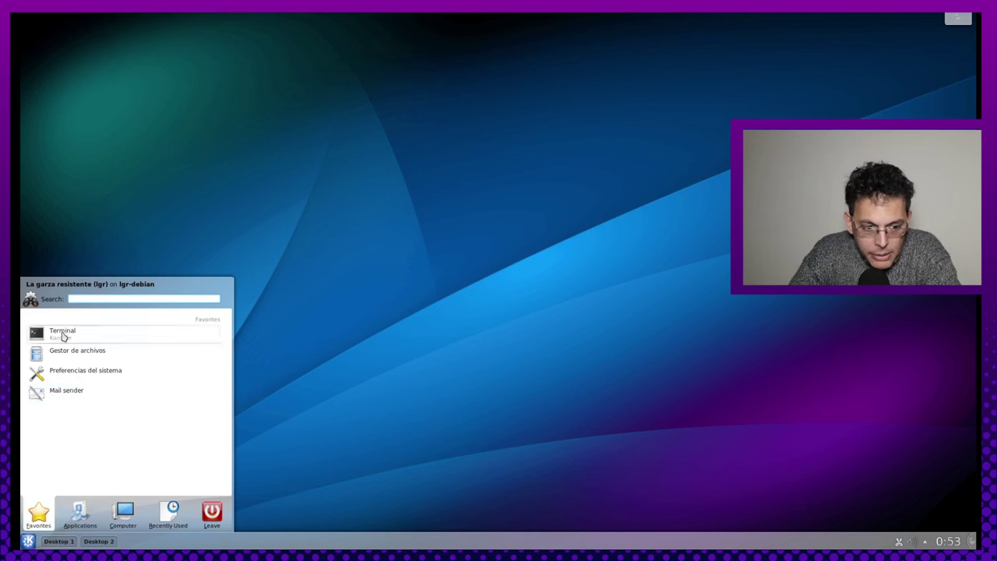
# - Return to the list of all applications, open Run Command from the Computer section and close the command bar
pyautogui.click(70, 523)
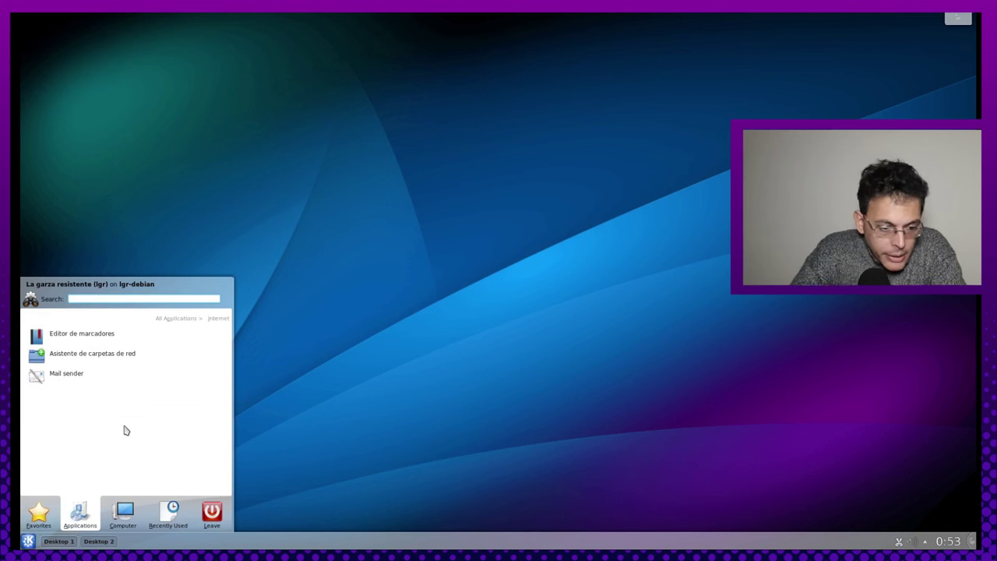
pyautogui.click(181, 319)
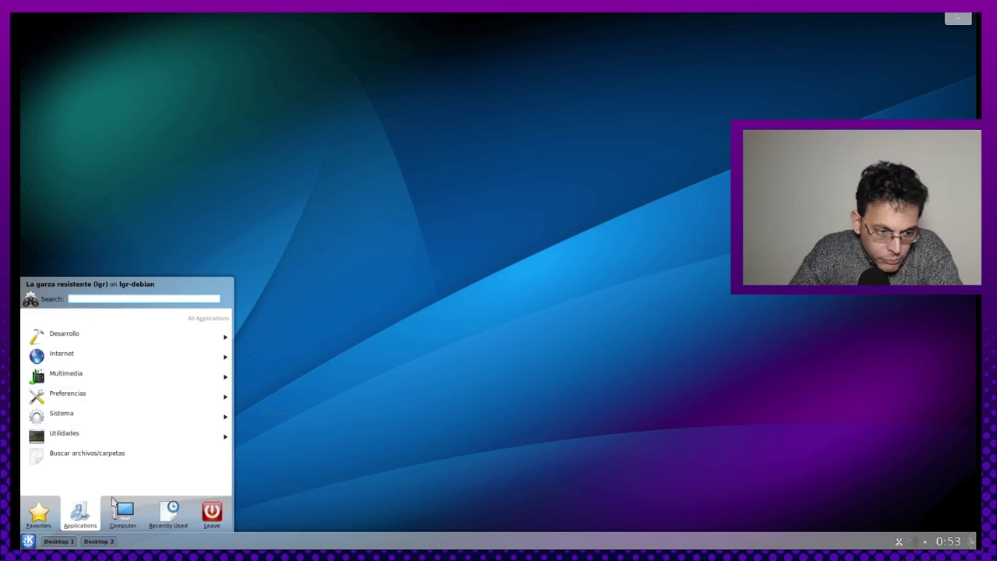
pyautogui.click(129, 514)
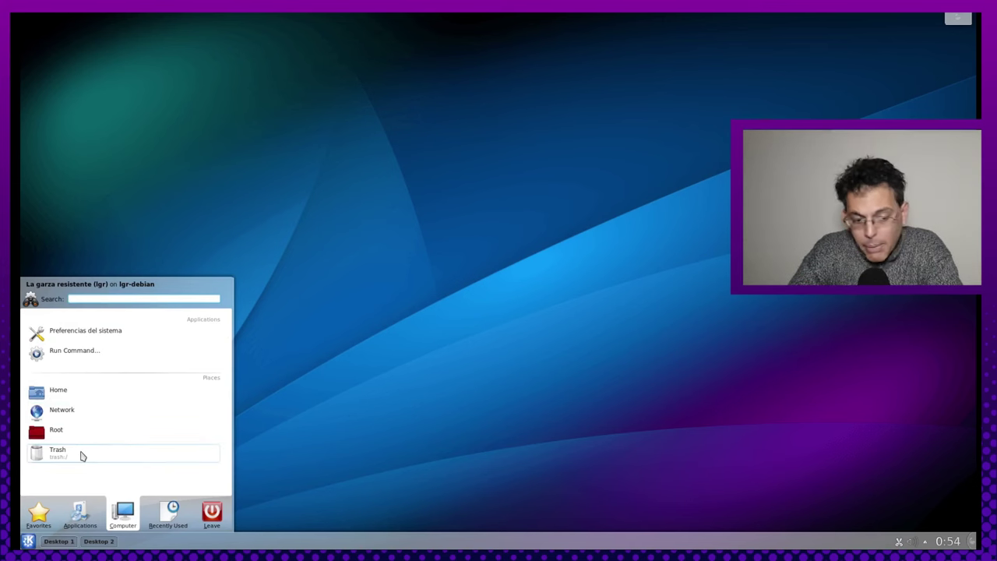
pyautogui.click(72, 355)
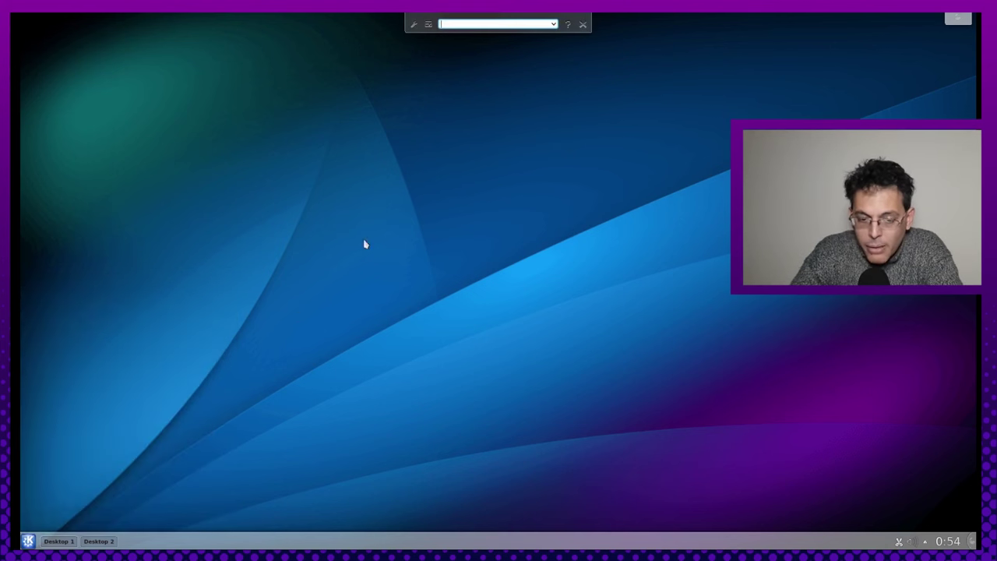
pyautogui.click(581, 24)
# - Review the launcher's Recently Used entries and its session and power options under Leave, then close the launcher
pyautogui.click(28, 541)
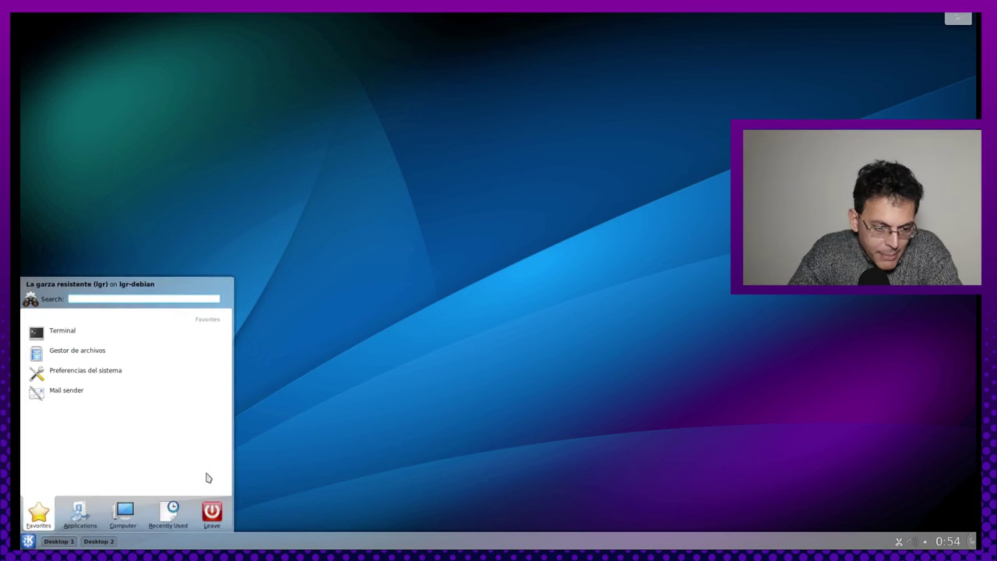
pyautogui.click(167, 520)
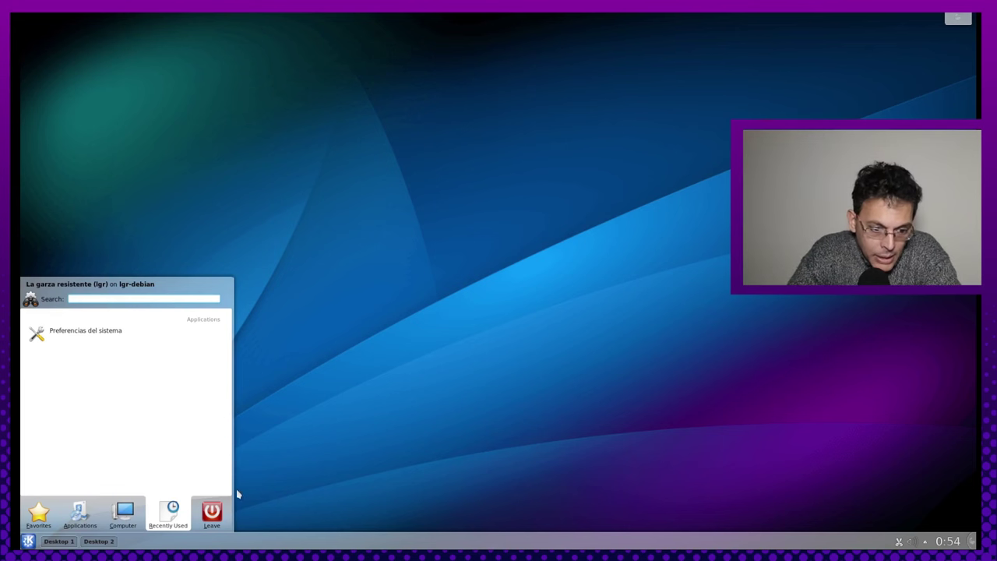
pyautogui.click(217, 527)
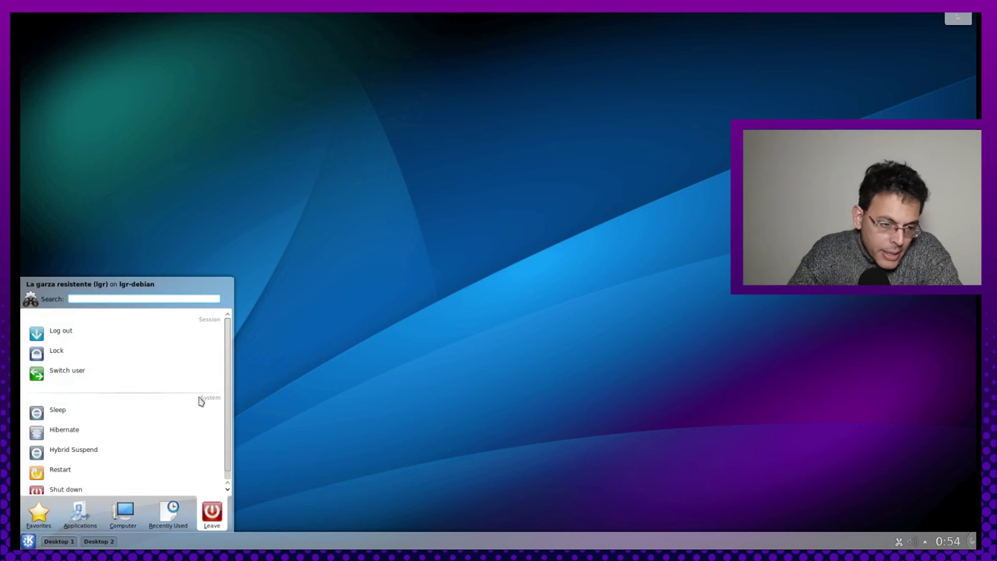
pyautogui.scroll(-1, 163, 422)
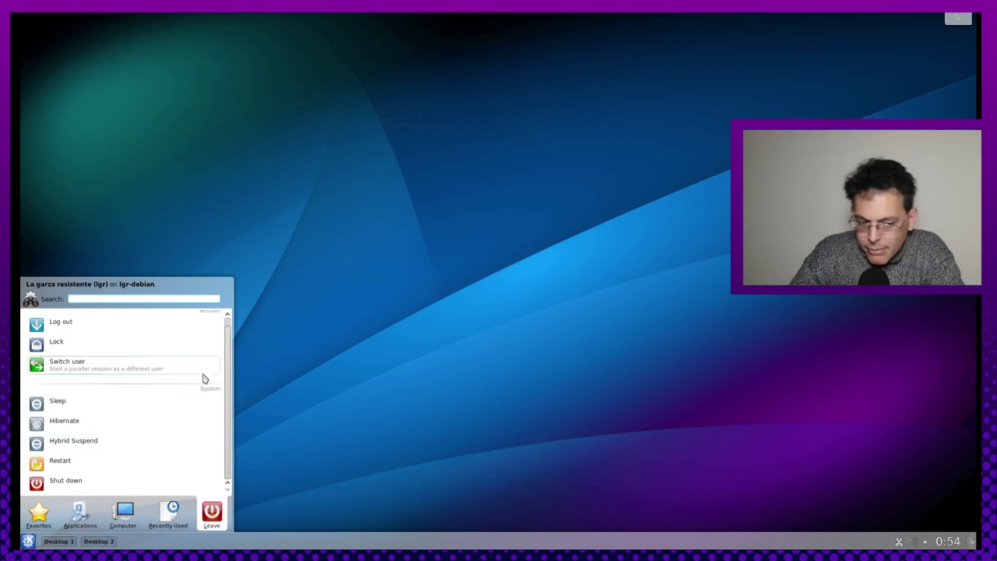
pyautogui.click(38, 514)
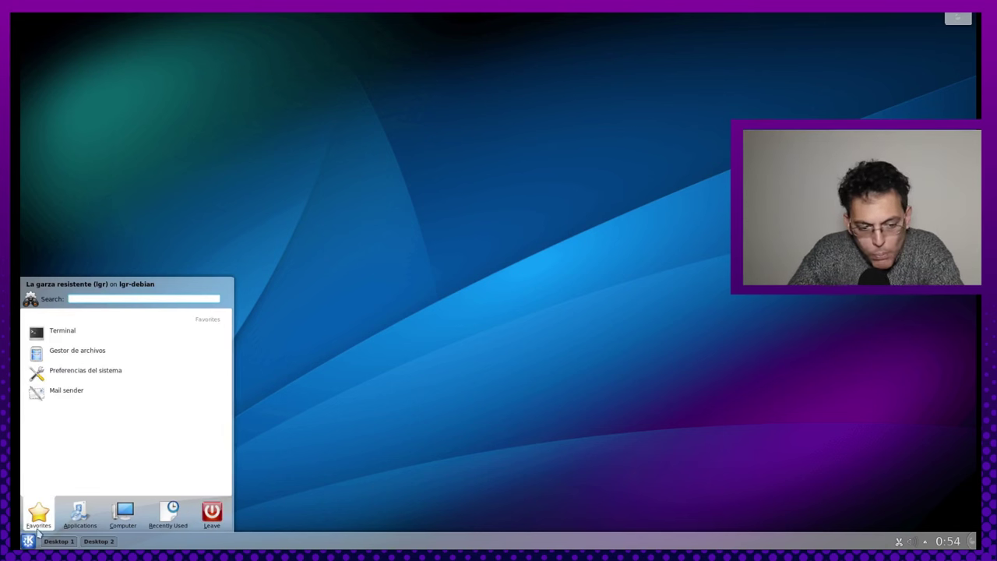
pyautogui.click(27, 541)
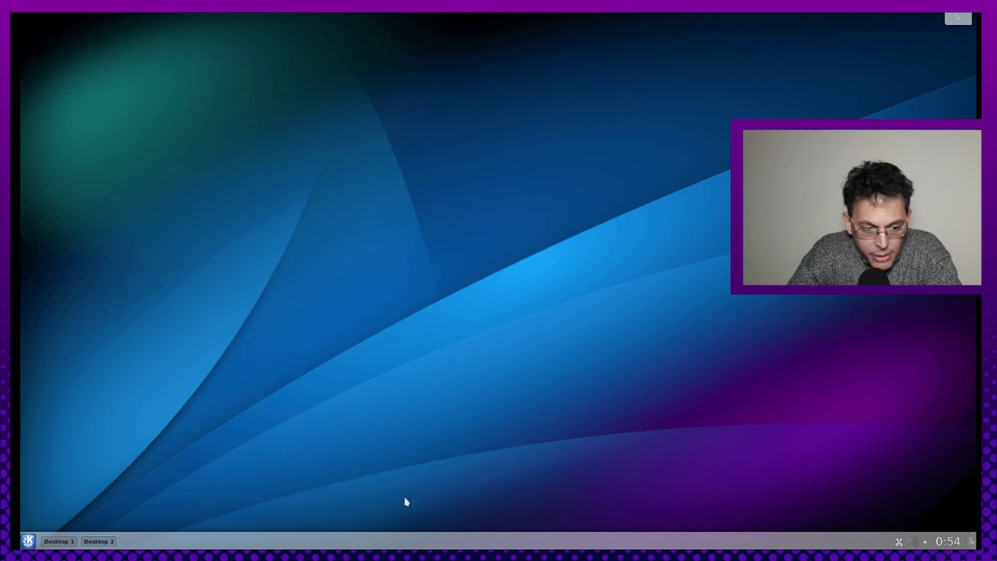
# - Open Terminal from the launcher's favorites, make its window wider and shorter, and move it to the upper middle of the desktop
pyautogui.click(27, 541)
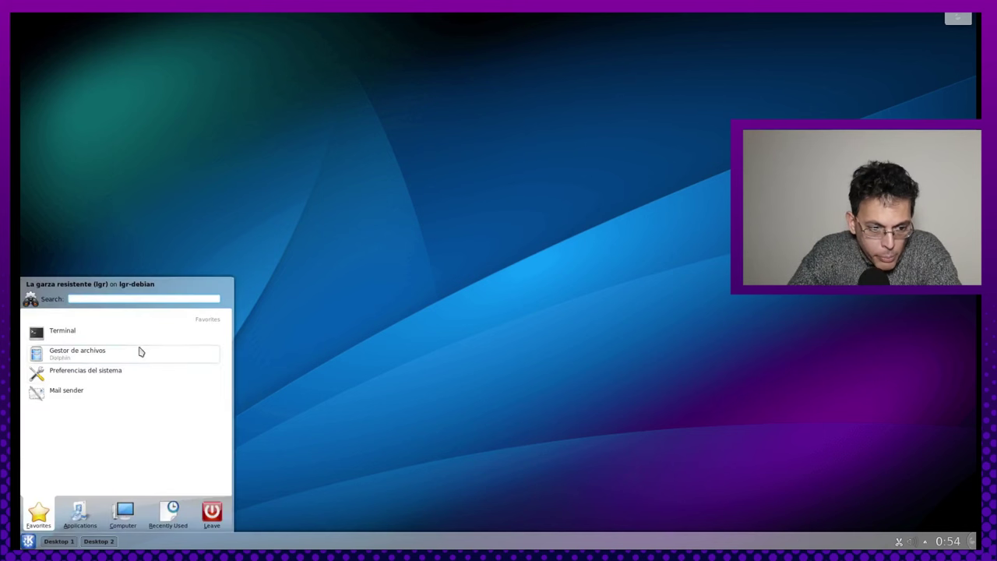
pyautogui.click(95, 334)
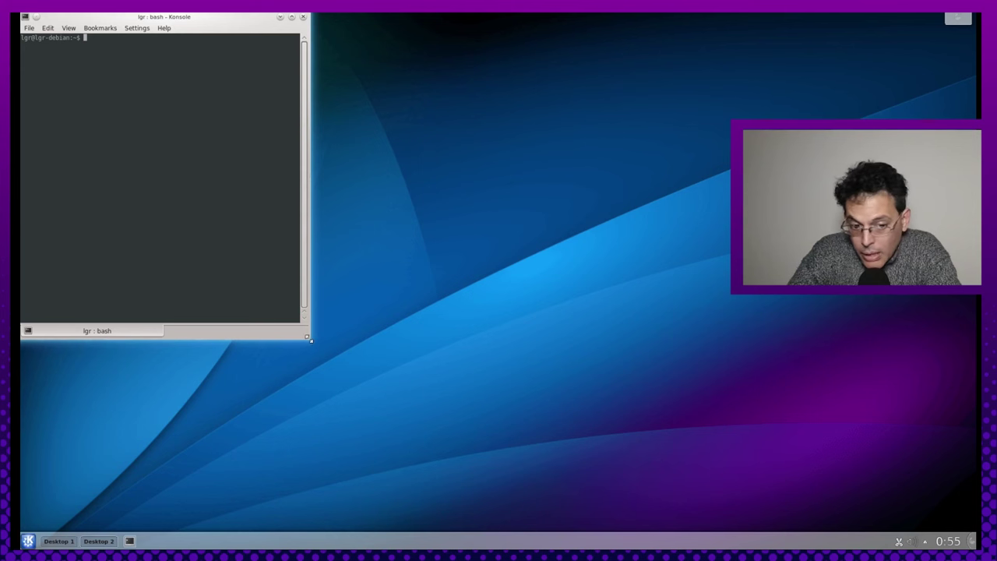
pyautogui.moveTo(310, 340); pyautogui.dragTo(450, 293)
pyautogui.moveTo(317, 26); pyautogui.dragTo(503, 143)
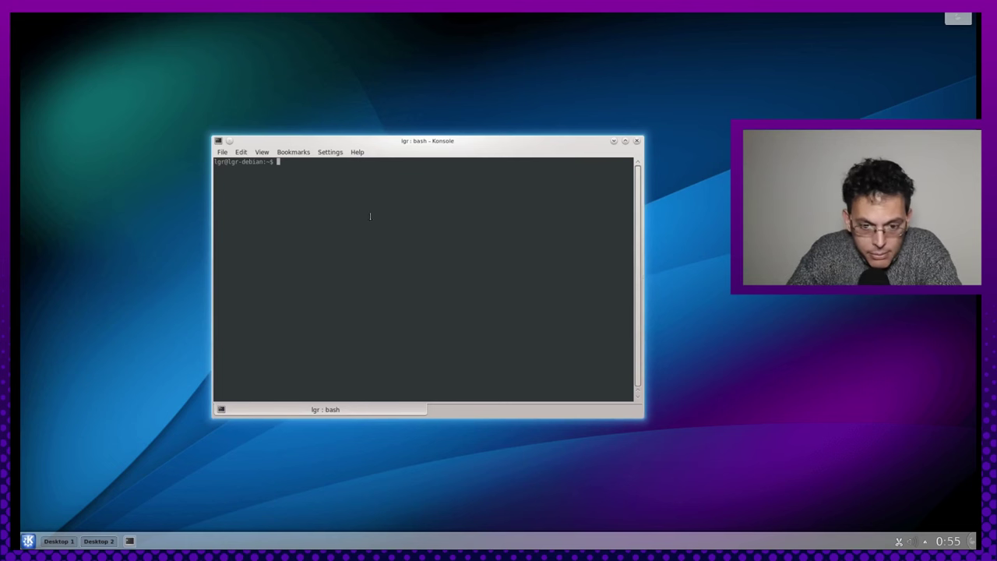
pyautogui.moveTo(410, 142); pyautogui.dragTo(398, 98)
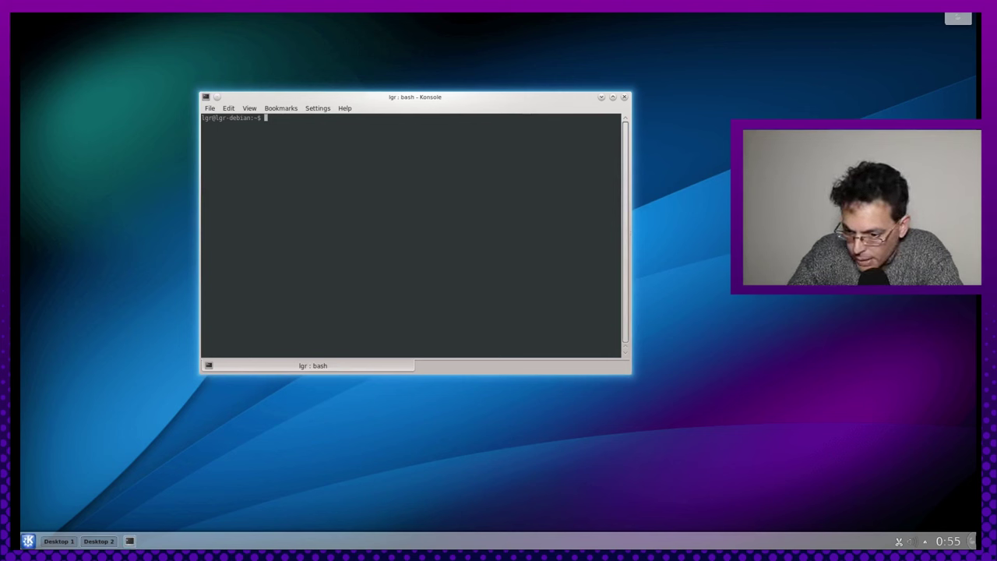
# - Open the desktop panel's configuration and increase the panel's height slightly
pyautogui.click(972, 541)
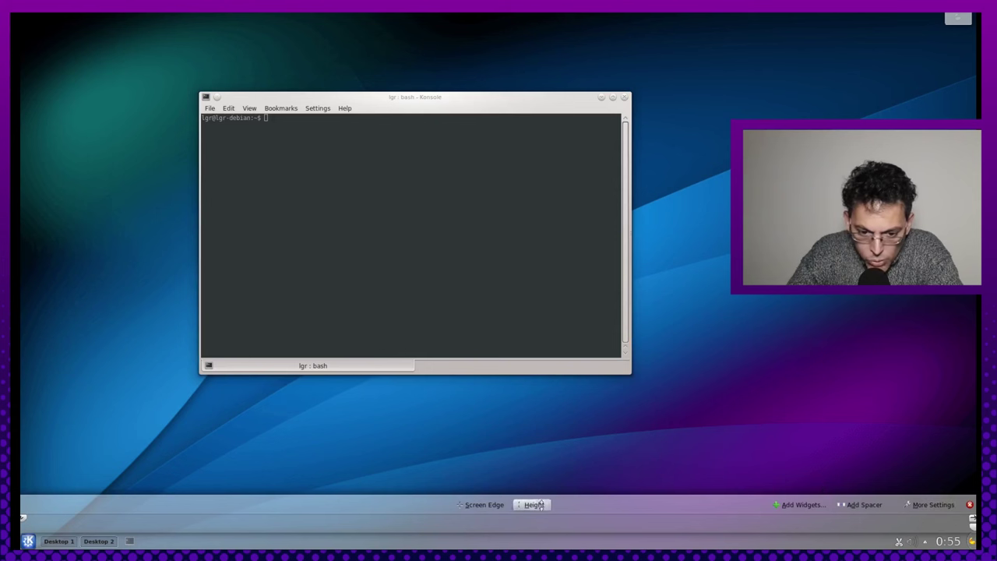
pyautogui.click(969, 504)
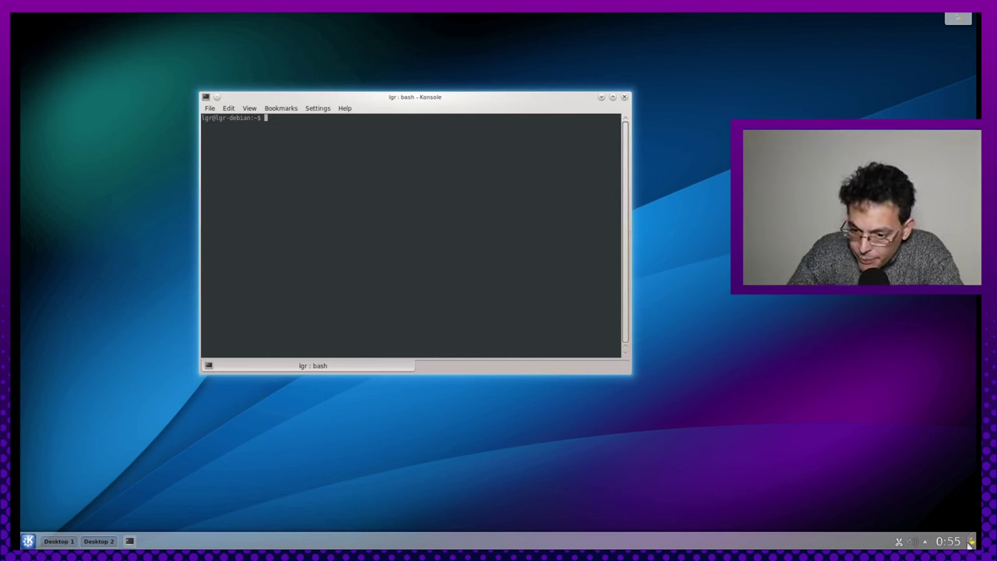
pyautogui.click(970, 542)
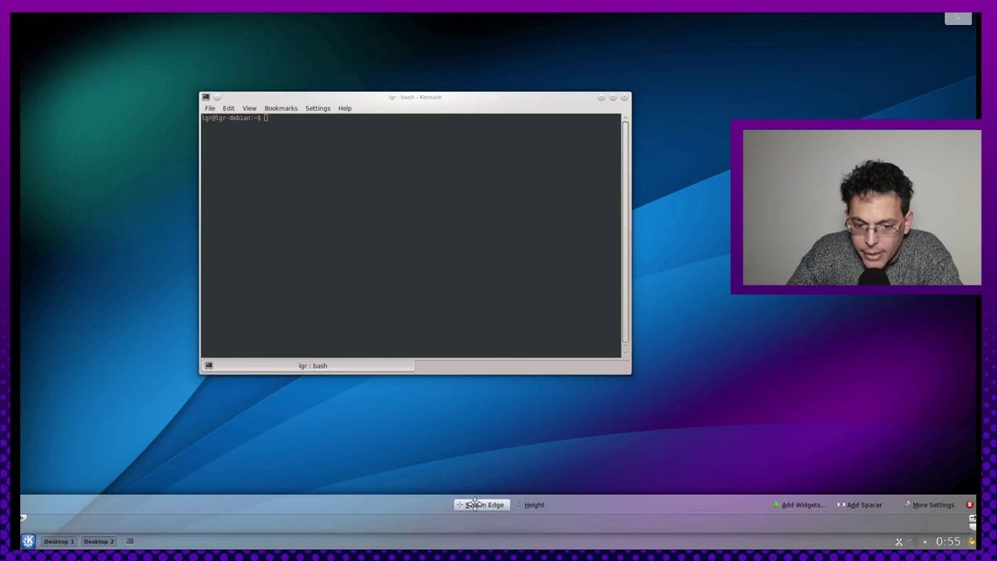
pyautogui.moveTo(475, 504); pyautogui.dragTo(536, 506)
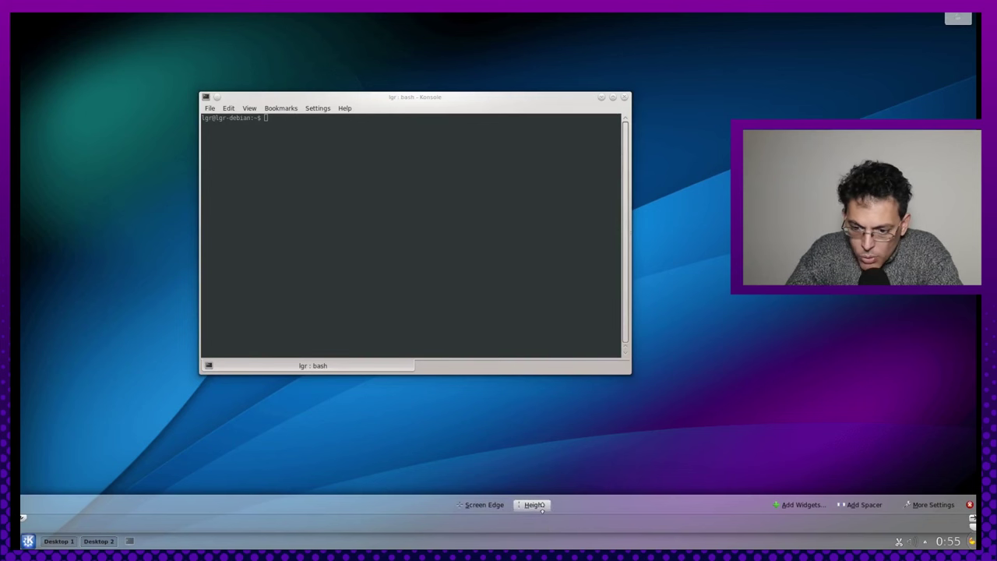
pyautogui.moveTo(542, 509)
pyautogui.mouseDown()
pyautogui.moveTo(547, 464)
pyautogui.moveTo(554, 498)
pyautogui.mouseUp()
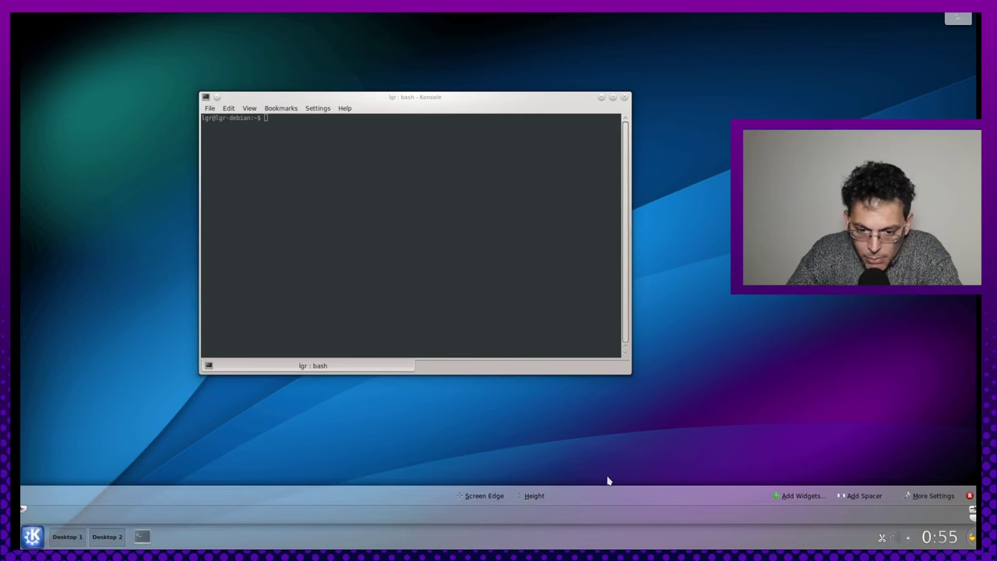
# - Browse the widgets available for the panel and close the widget list without adding any
pyautogui.moveTo(768, 515)
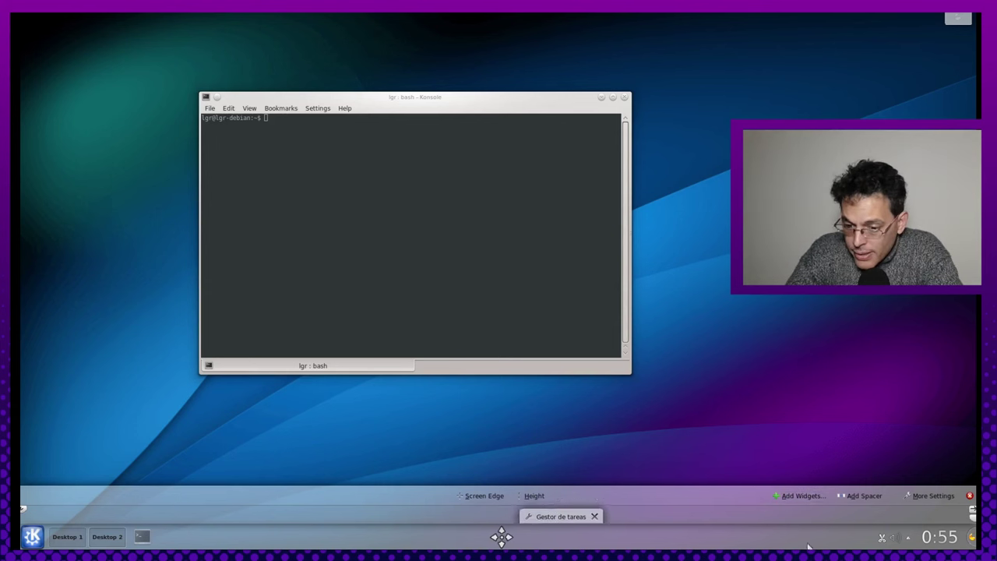
pyautogui.click(800, 495)
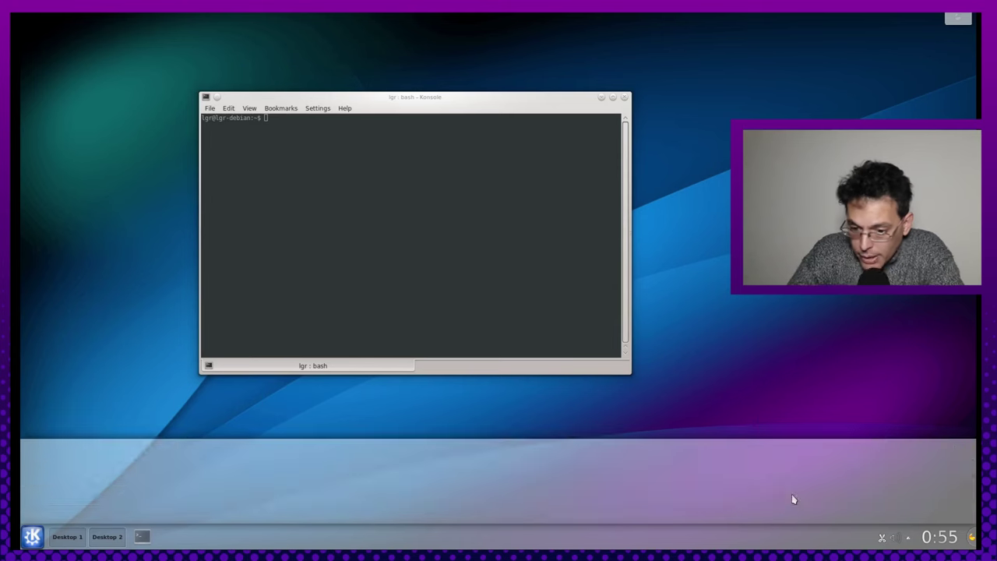
pyautogui.scroll(-3, 440, 489)
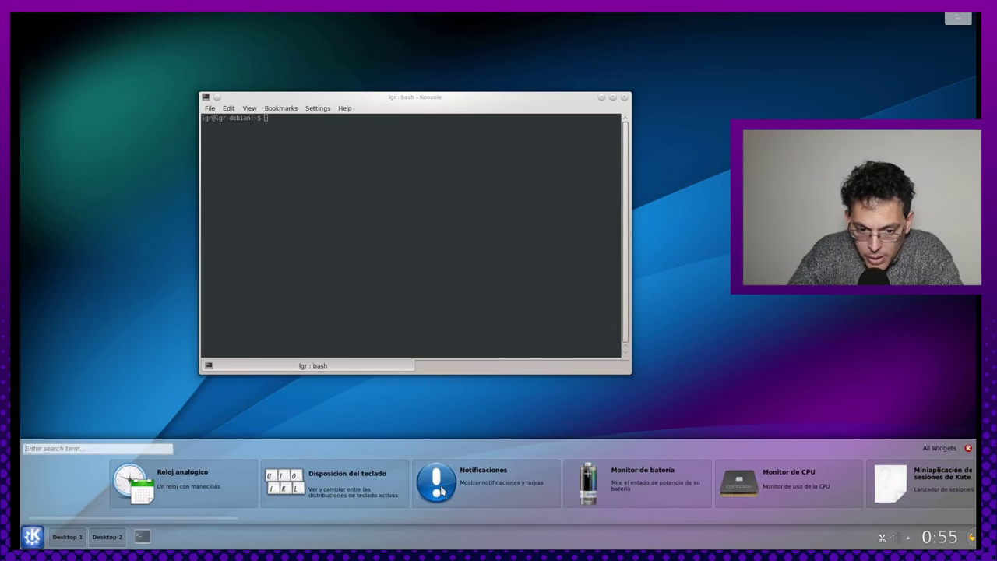
pyautogui.scroll(-2, 440, 498)
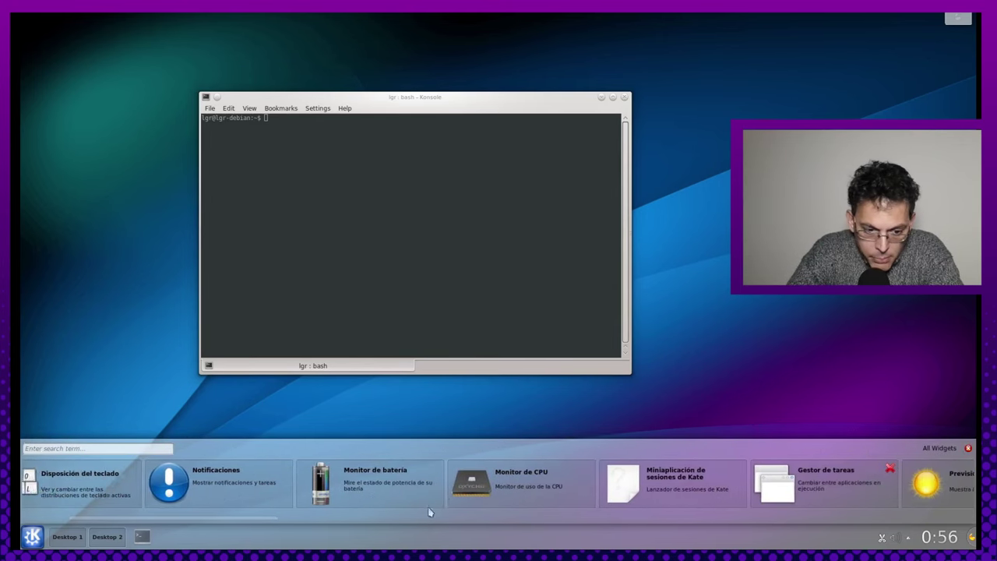
pyautogui.moveTo(231, 522); pyautogui.dragTo(418, 520)
pyautogui.moveTo(448, 518); pyautogui.dragTo(139, 504)
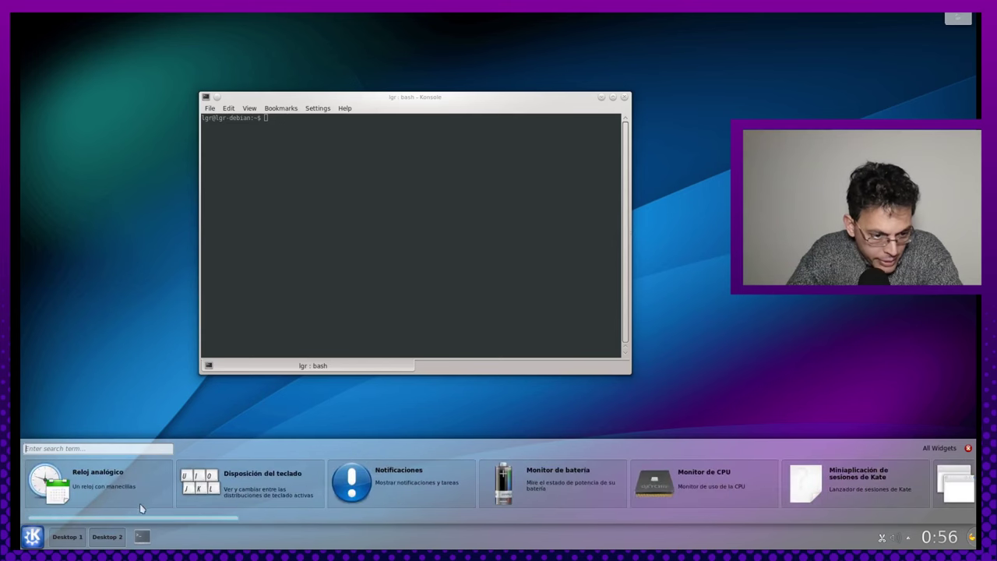
pyautogui.click(969, 448)
# - Review the panel's additional settings for alignment and visibility, then close the panel configuration
pyautogui.click(971, 537)
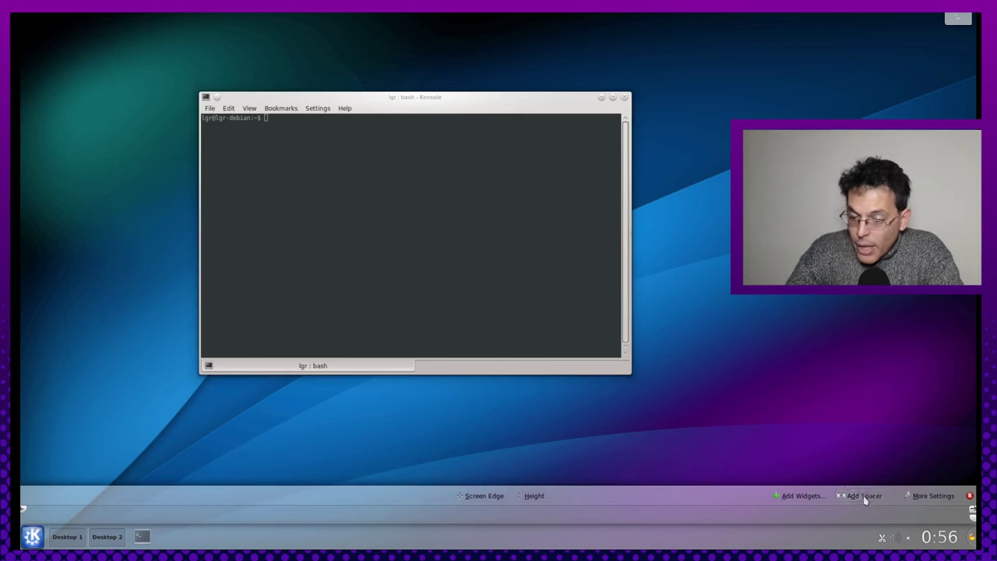
pyautogui.click(939, 496)
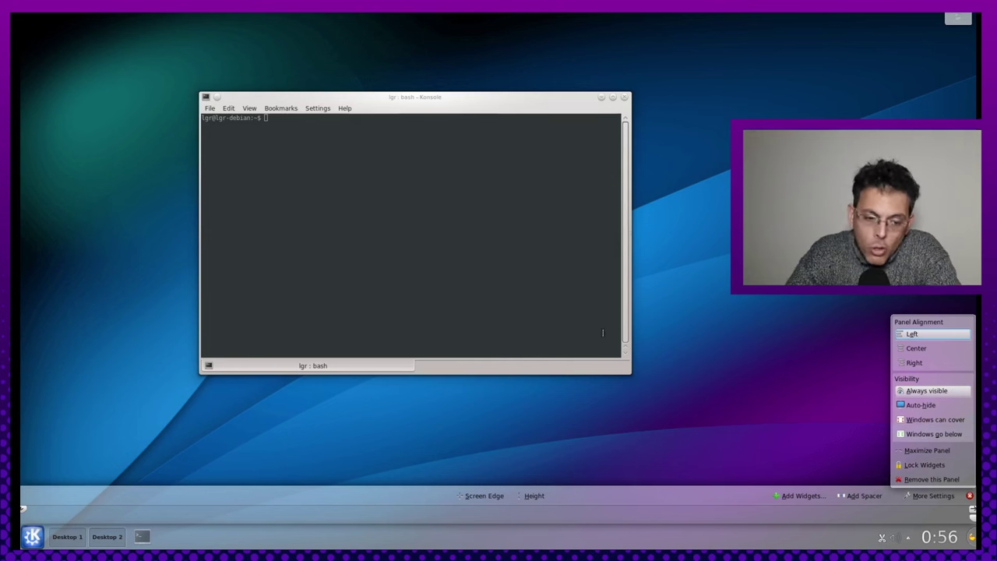
pyautogui.click(881, 342)
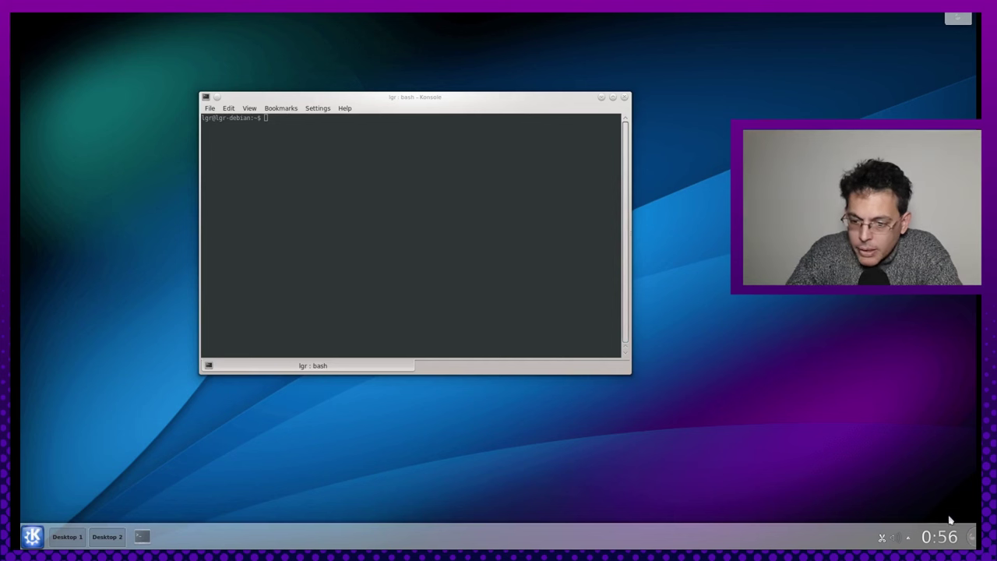
# - Raise the Master volume to near maximum in the mixer, then show and hide the system tray's hidden items
pyautogui.click(896, 539)
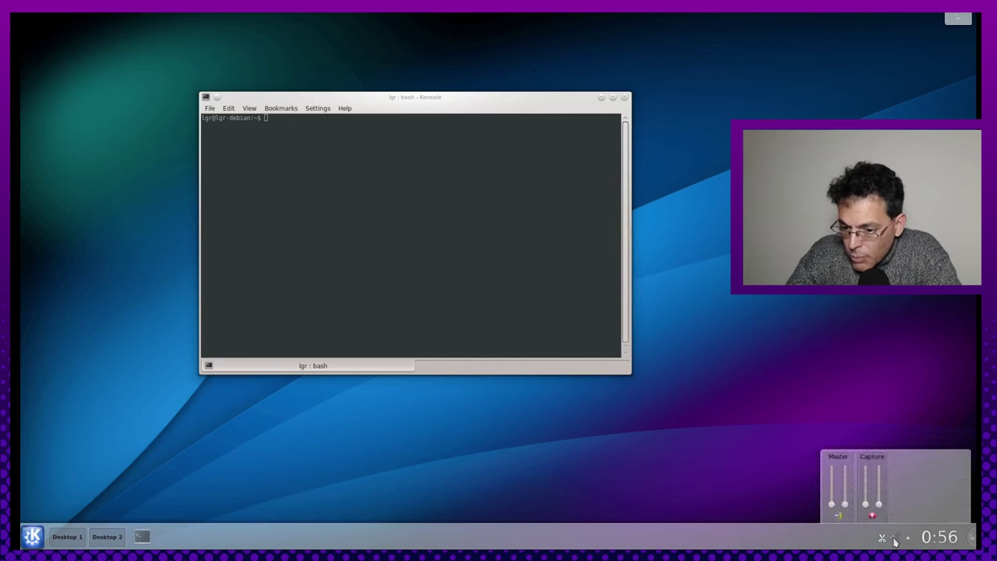
pyautogui.moveTo(846, 504); pyautogui.dragTo(840, 474)
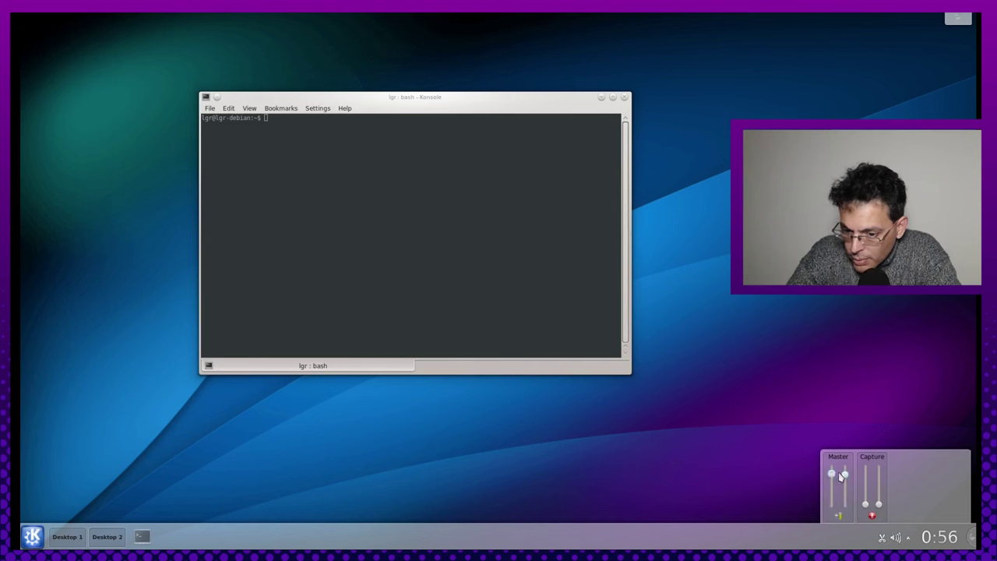
pyautogui.click(908, 540)
pyautogui.click(908, 540)
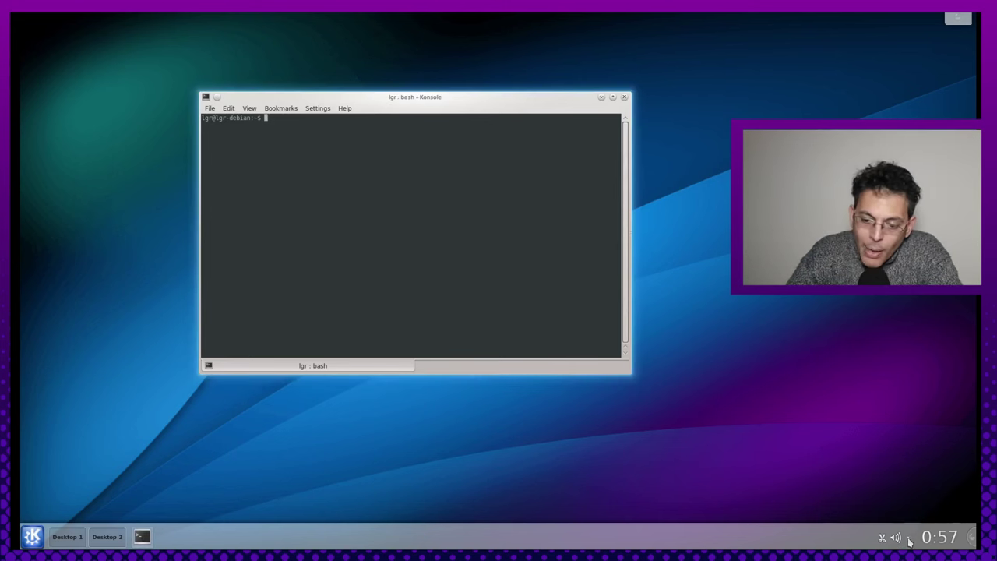
pyautogui.click(909, 537)
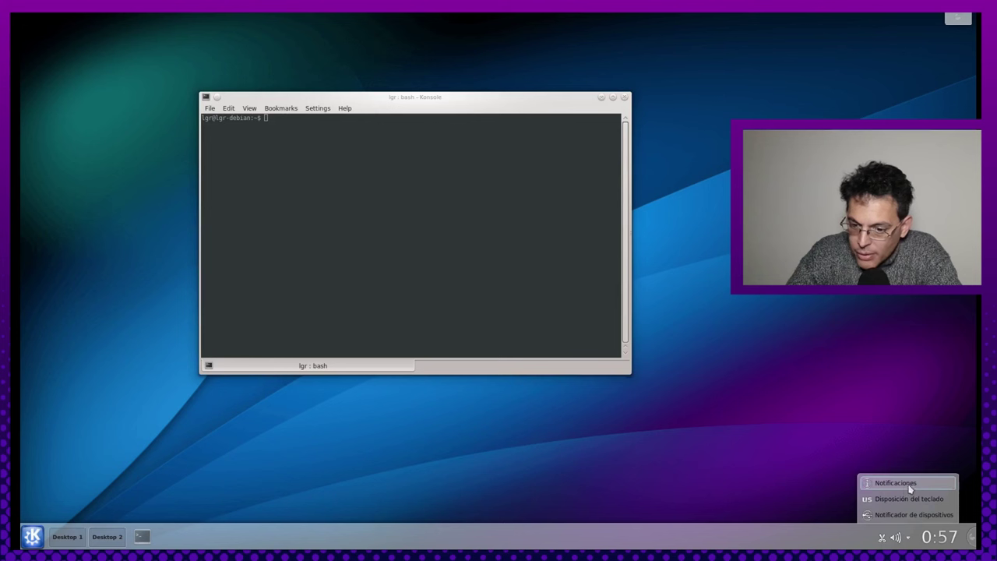
pyautogui.click(909, 539)
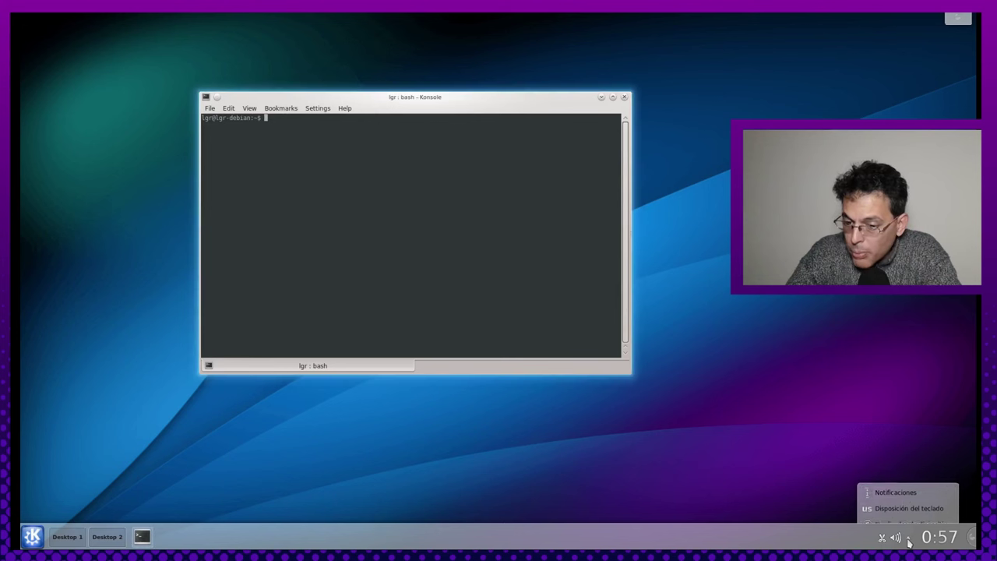
# - Open the system tray settings and set the visibility of the Disposición del teclado entry to Always Visible
pyautogui.rightClick(823, 540)
pyautogui.rightClick(912, 539)
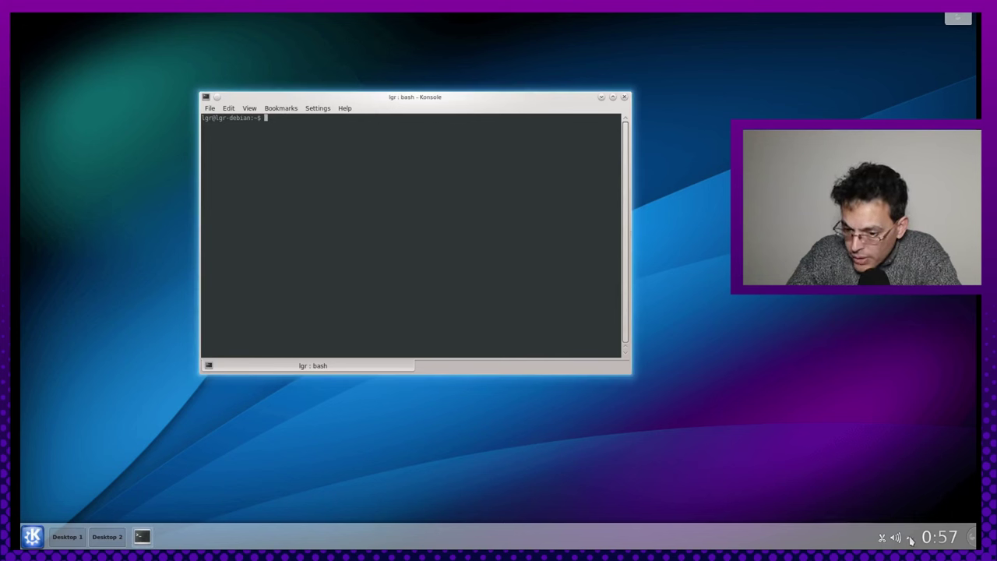
pyautogui.rightClick(910, 540)
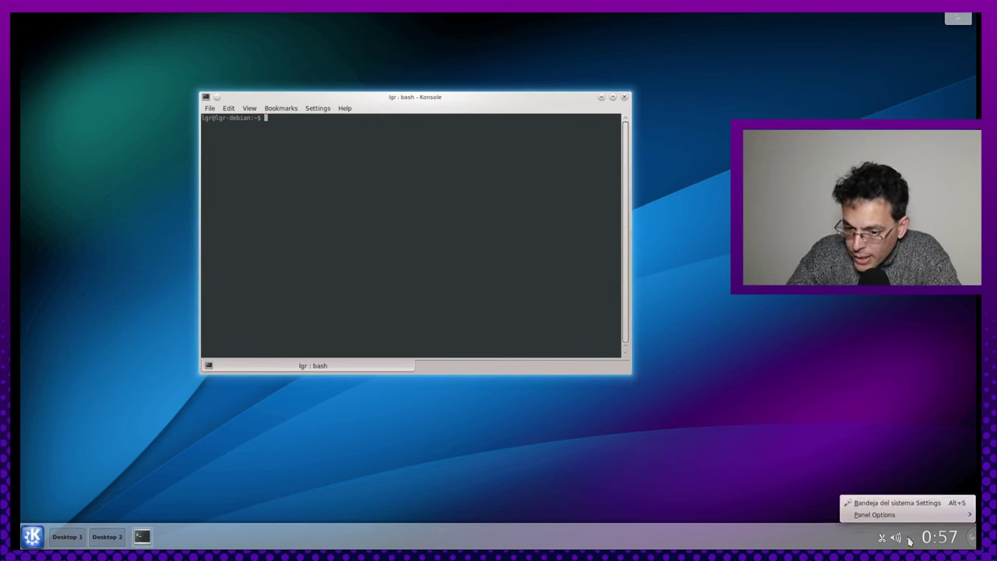
pyautogui.click(878, 505)
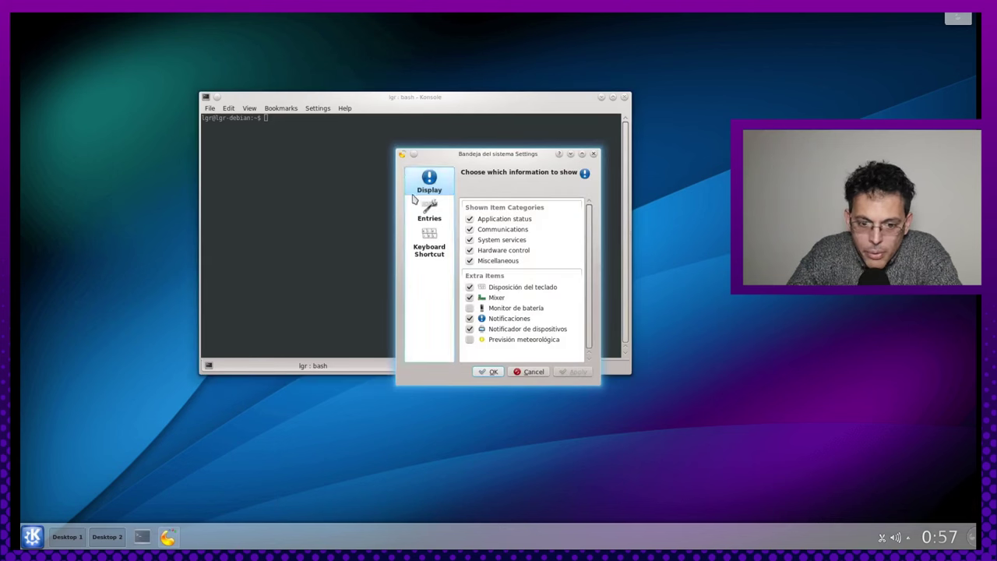
pyautogui.click(429, 212)
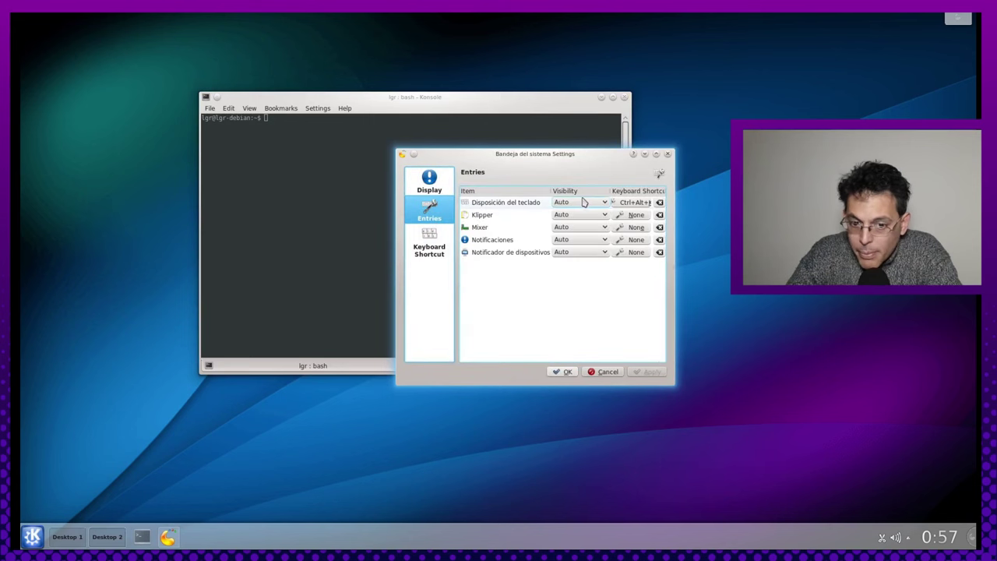
pyautogui.click(507, 202)
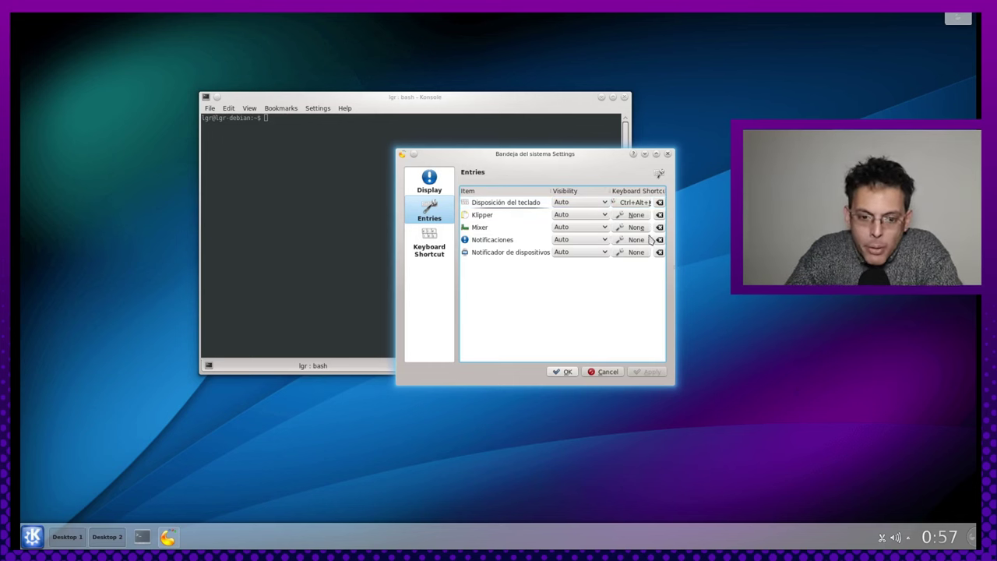
pyautogui.click(599, 204)
pyautogui.click(598, 203)
pyautogui.click(596, 203)
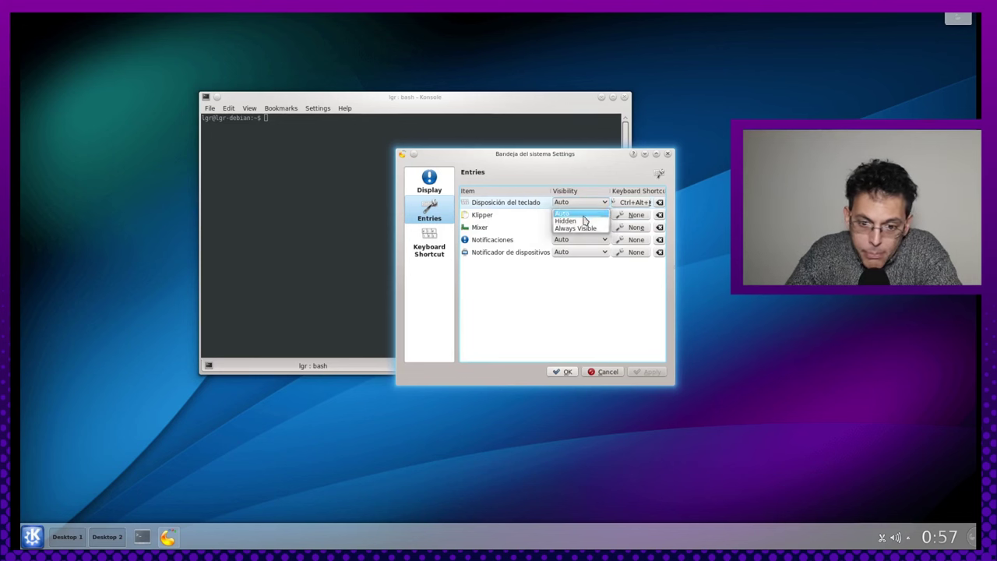
pyautogui.click(590, 228)
# - Set Klipper, Mixer, Notificaciones and Notificador de dispositivos to Always Visible and apply the system tray settings
pyautogui.click(591, 215)
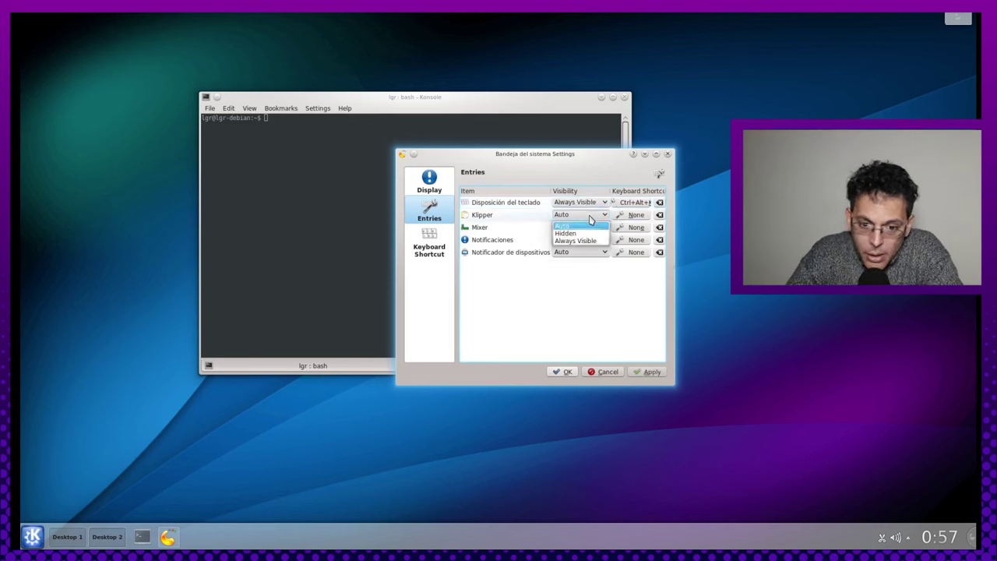
pyautogui.click(580, 234)
pyautogui.click(580, 228)
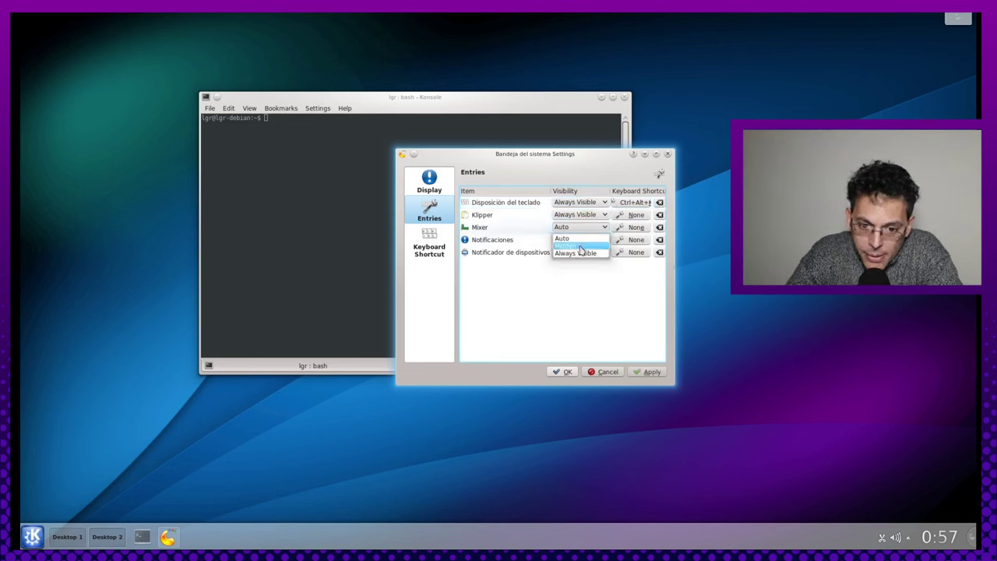
pyautogui.click(581, 255)
pyautogui.click(581, 240)
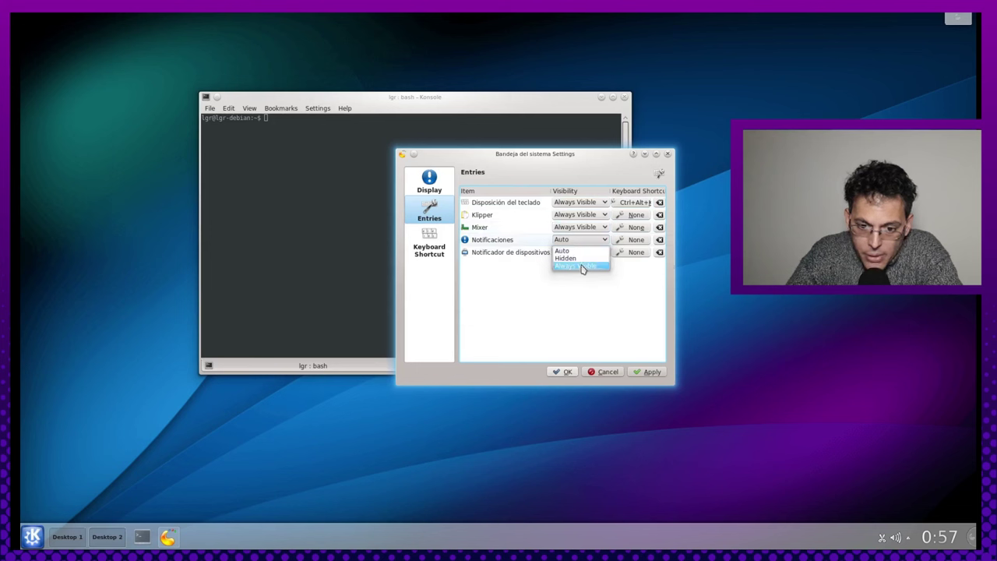
pyautogui.click(584, 264)
pyautogui.click(585, 252)
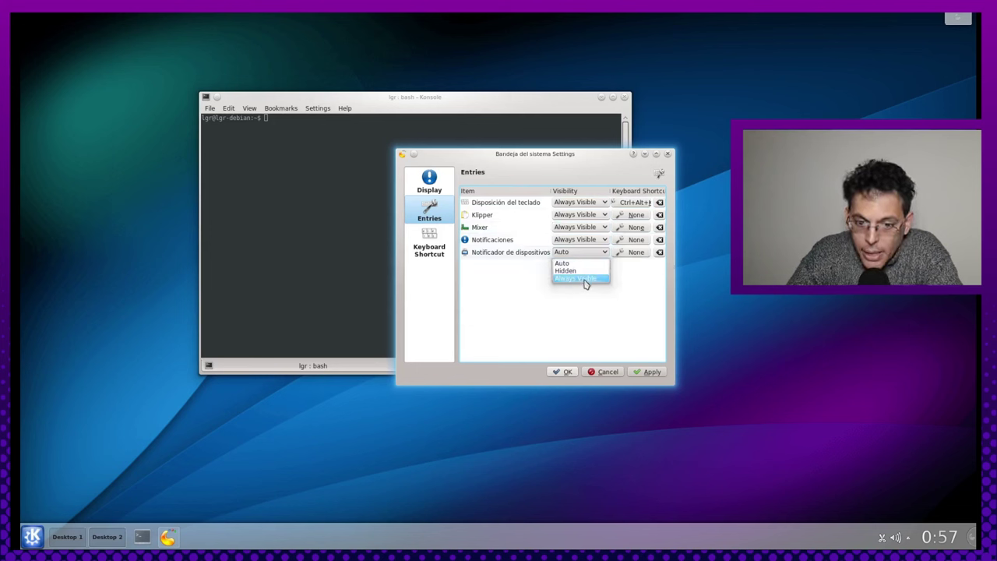
pyautogui.click(586, 279)
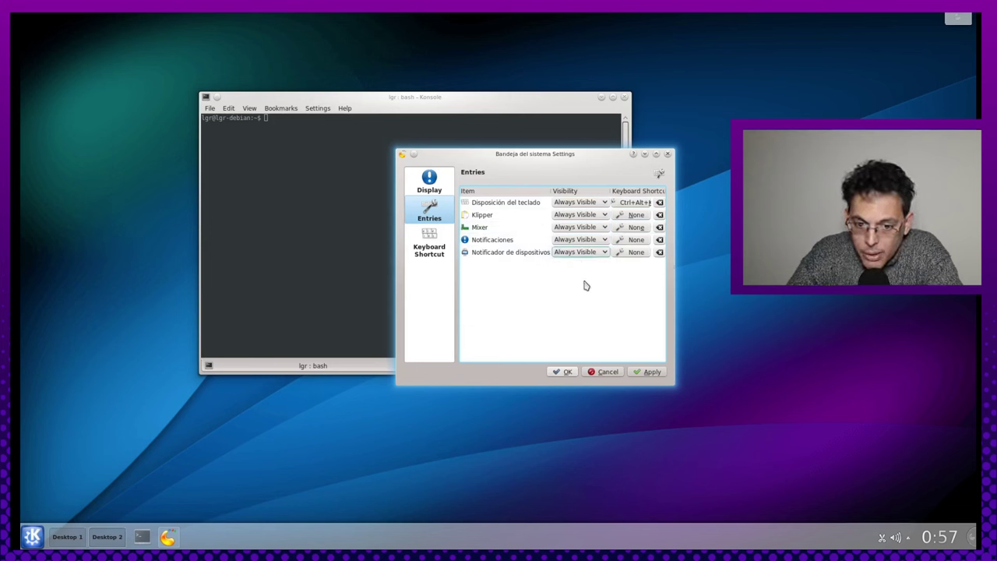
pyautogui.click(643, 372)
pyautogui.click(569, 372)
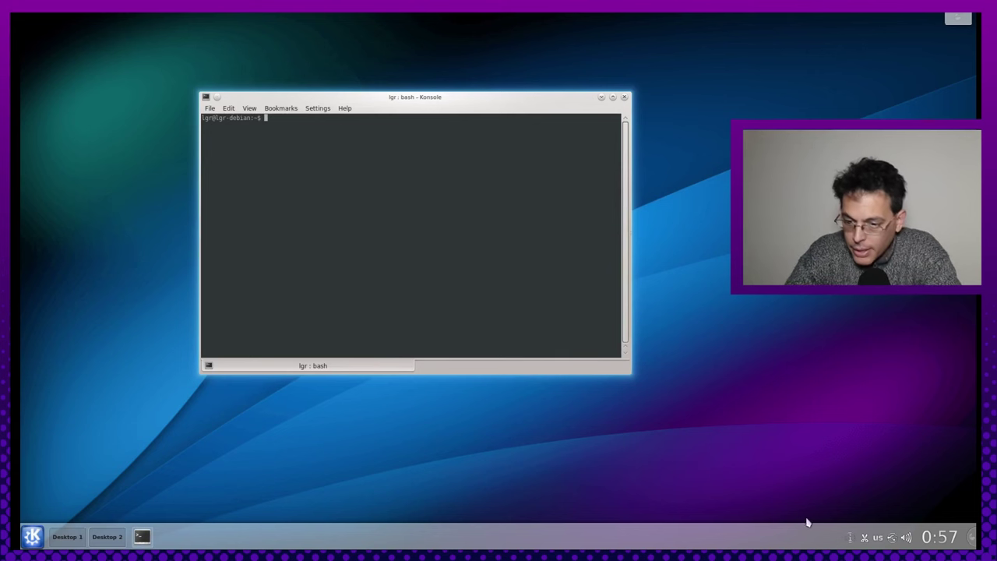
# - View and dismiss the panel clock's calendar, then close the Konsole window
pyautogui.click(942, 541)
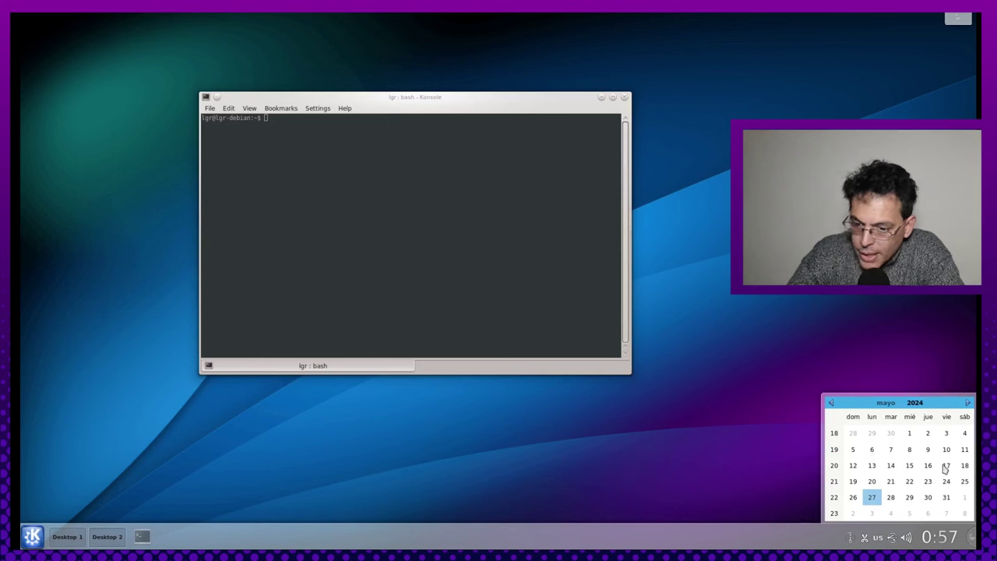
pyautogui.click(940, 546)
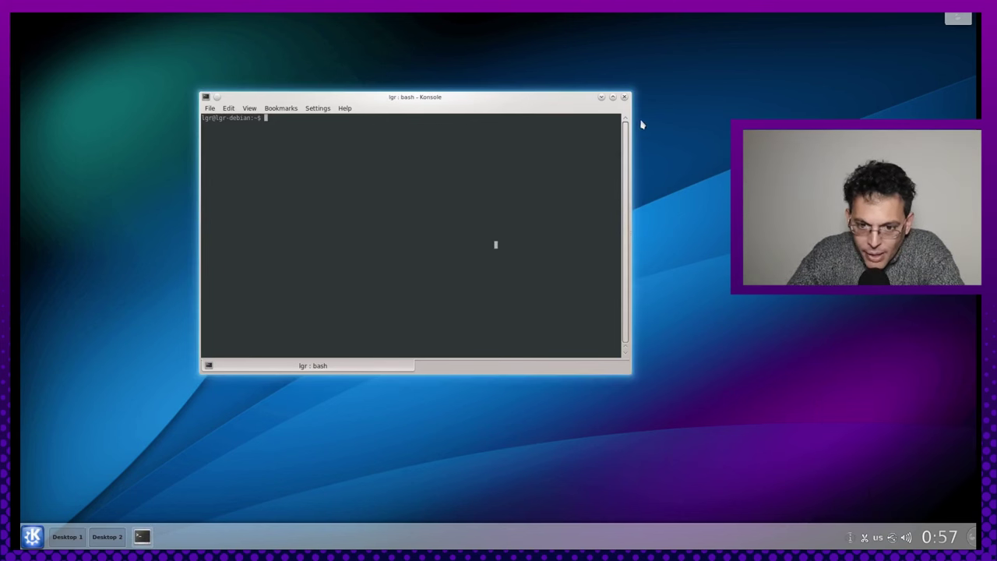
pyautogui.click(624, 97)
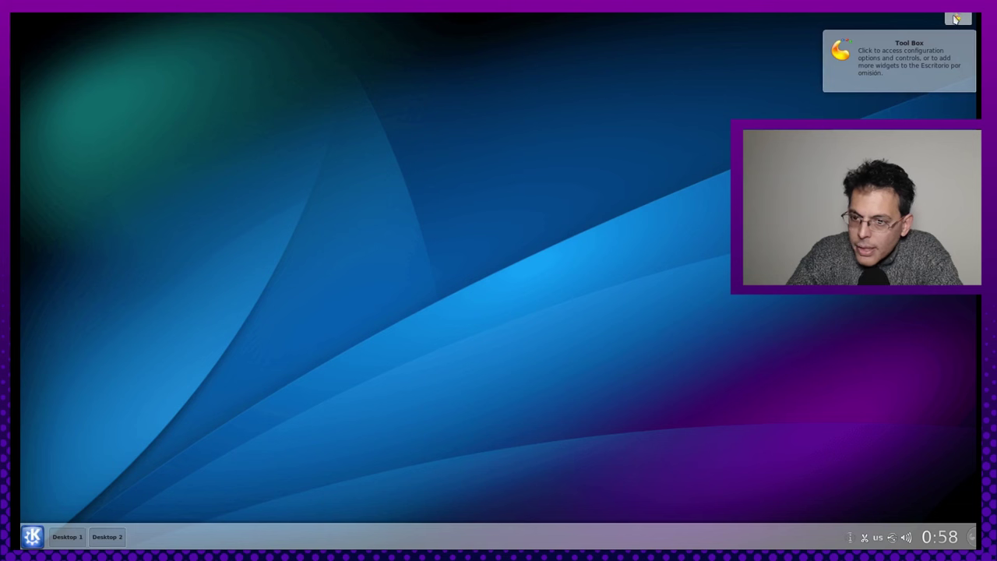
# - Add the Reloj analógico widget to the desktop and place it in the desktop's upper-right corner
pyautogui.click(957, 18)
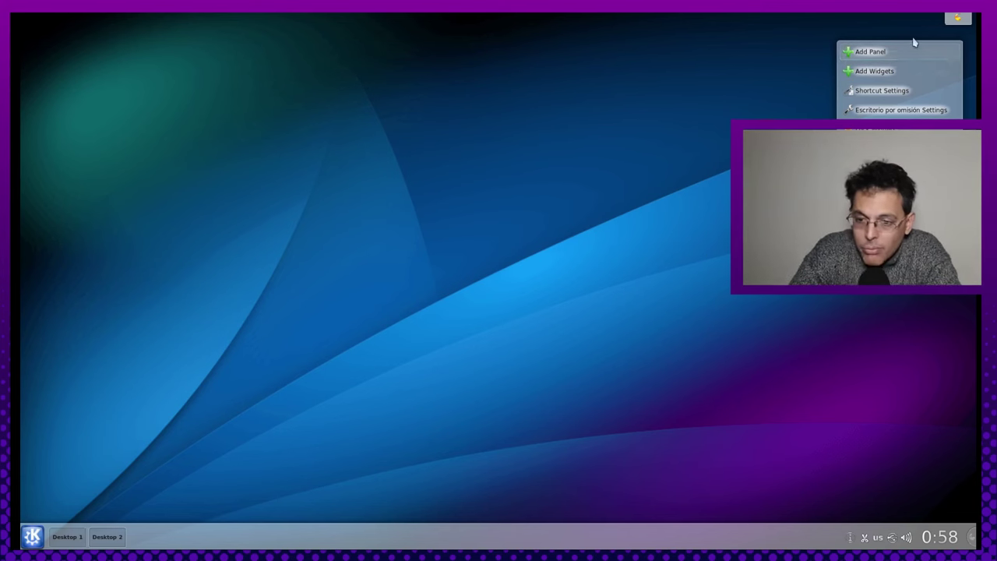
pyautogui.click(879, 75)
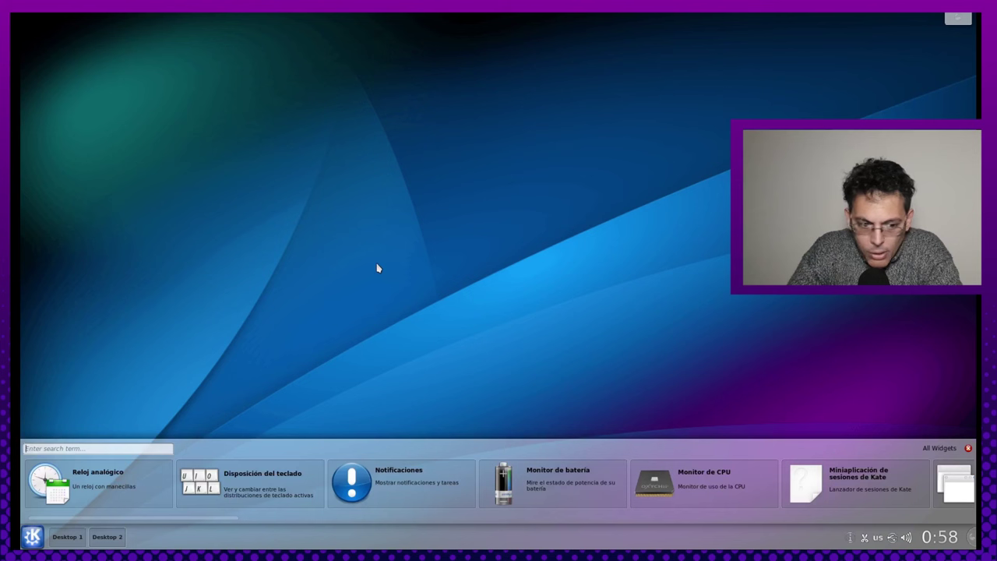
pyautogui.moveTo(75, 472); pyautogui.dragTo(166, 306)
pyautogui.moveTo(205, 381); pyautogui.dragTo(850, 117)
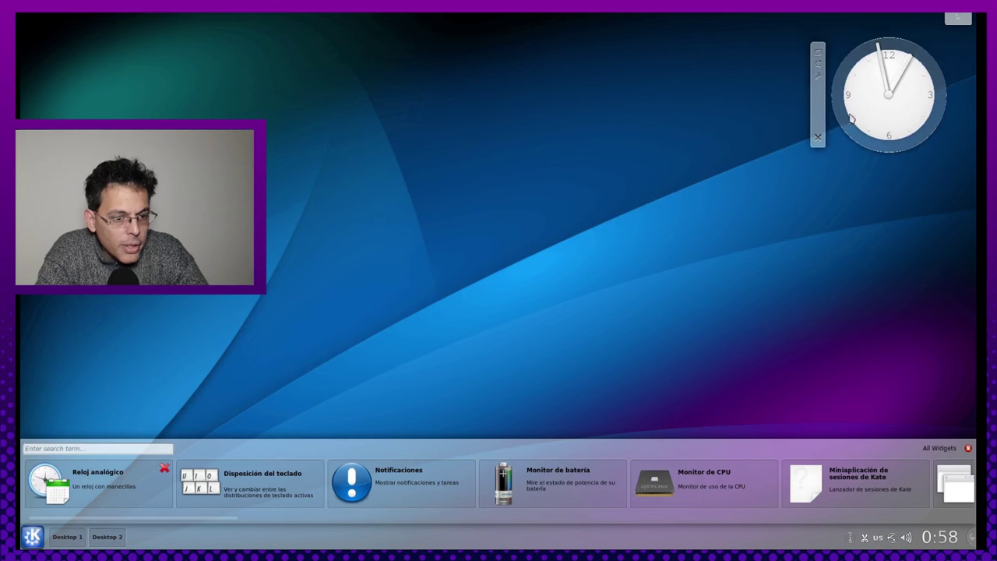
# - Review the analog clock's Time Zones, Keyboard Shortcut and Appearance settings, and close its settings dialog
pyautogui.click(817, 78)
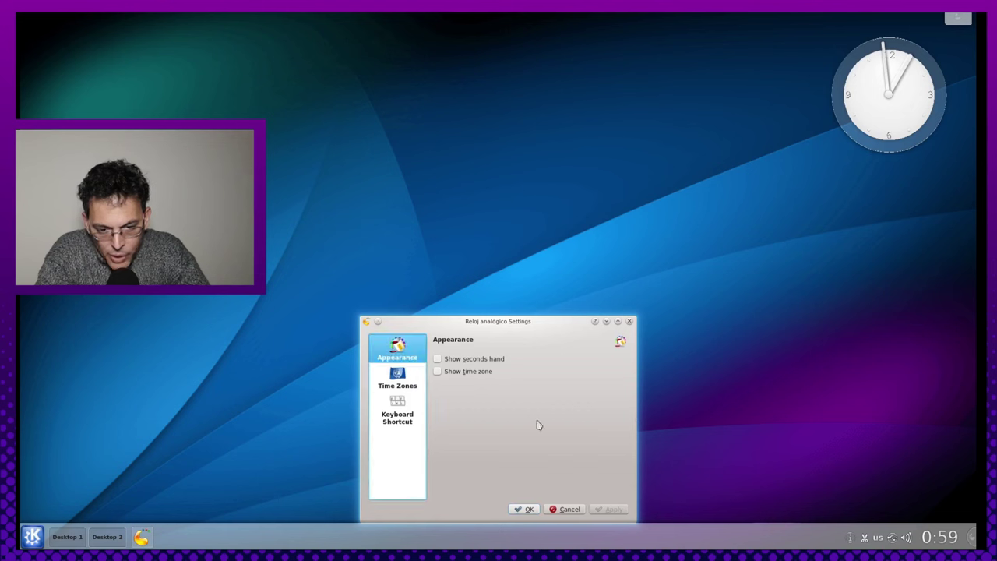
pyautogui.click(397, 379)
pyautogui.click(408, 419)
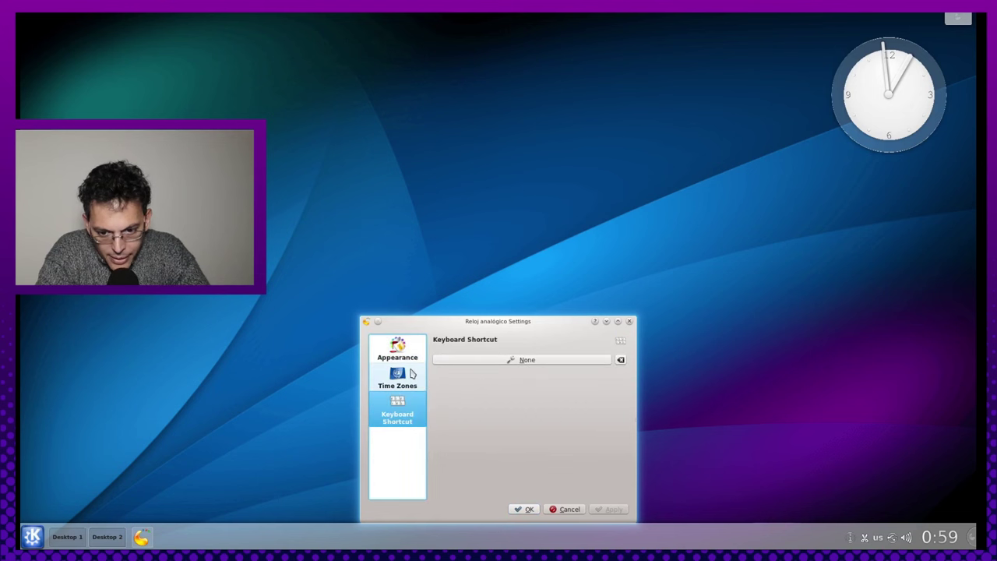
pyautogui.click(412, 374)
pyautogui.click(409, 347)
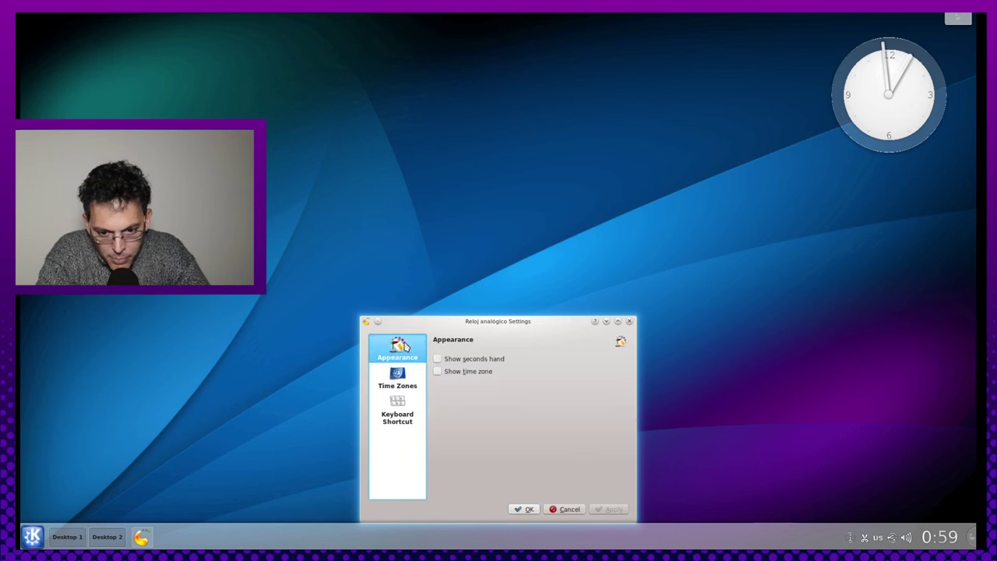
pyautogui.click(512, 511)
pyautogui.moveTo(922, 202)
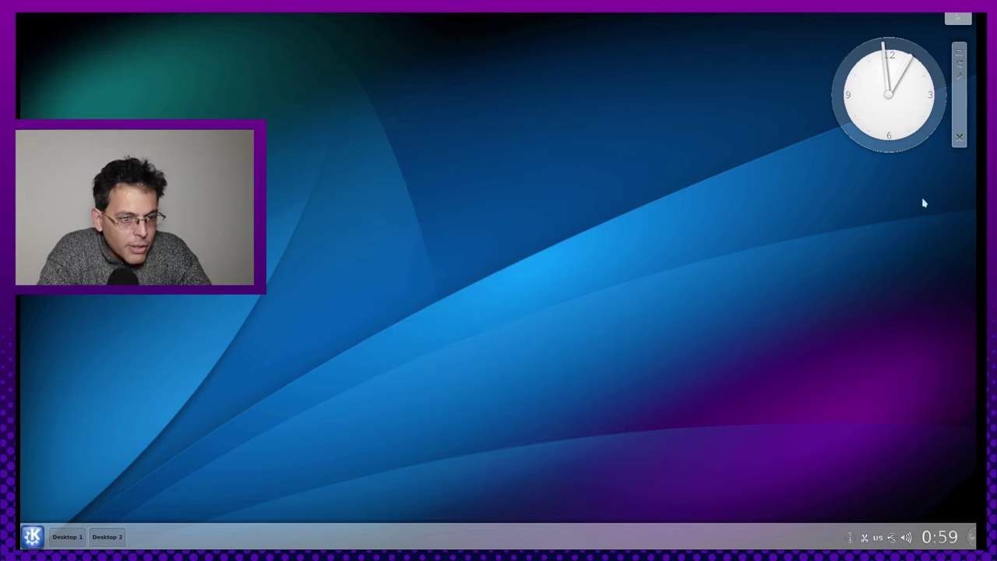
pyautogui.click(957, 18)
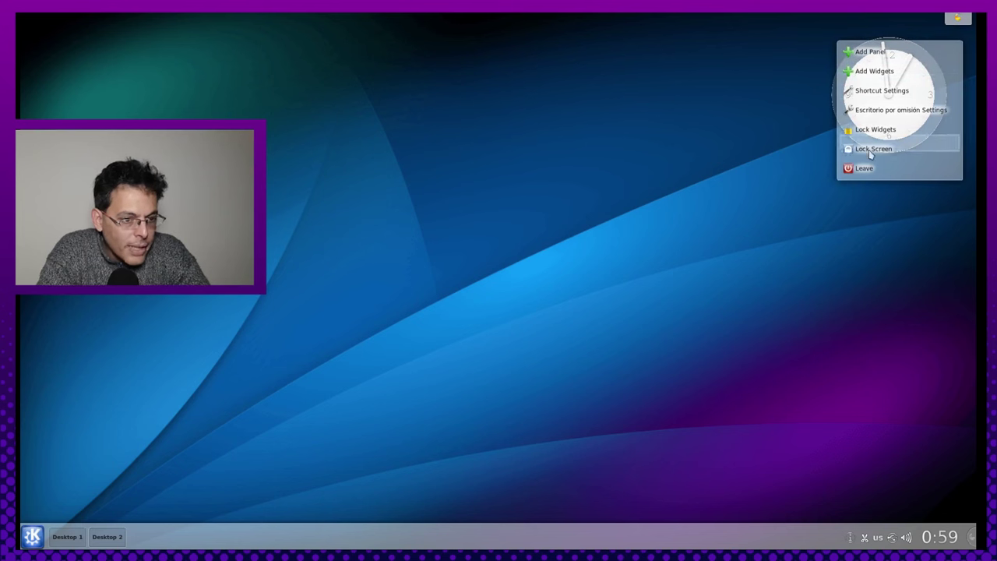
pyautogui.click(958, 18)
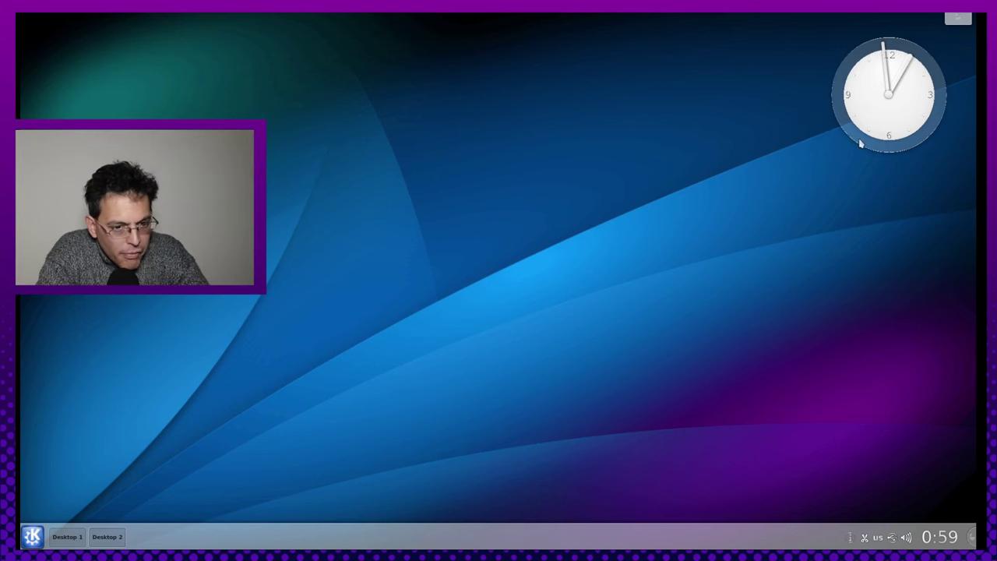
pyautogui.moveTo(861, 144)
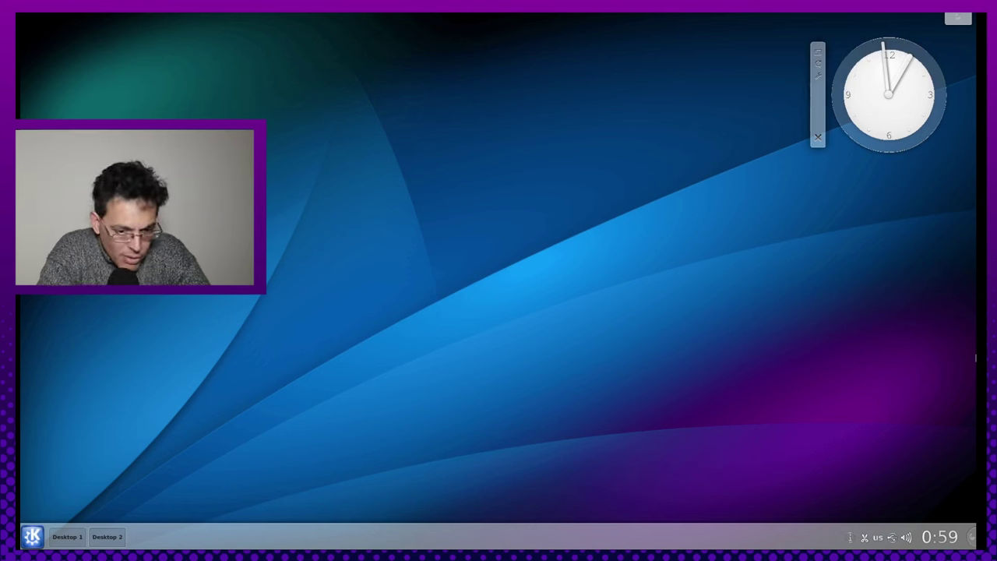
pyautogui.click(30, 538)
pyautogui.click(29, 537)
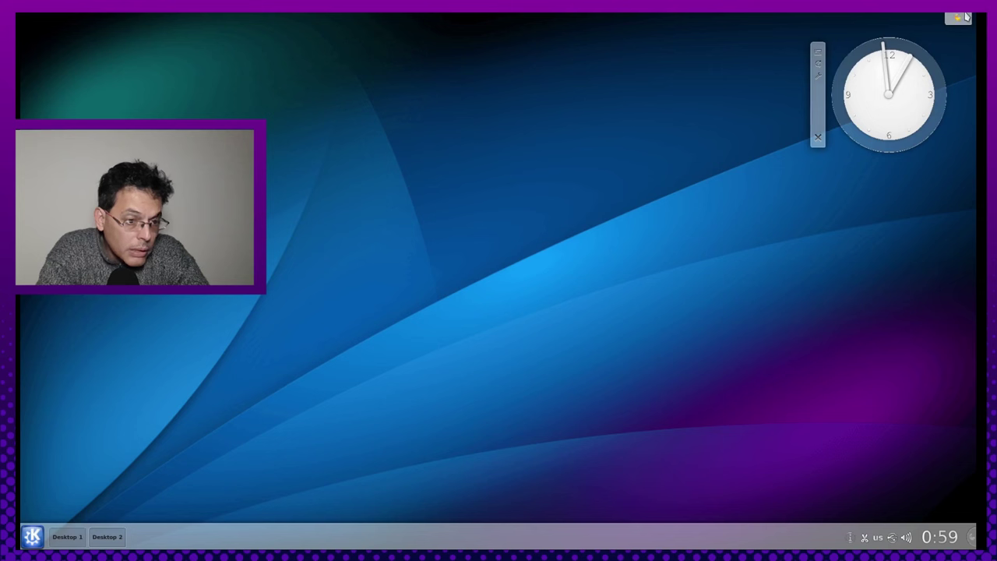
# - Add the Previsión meteorológica widget to the desktop, close the widget browser and move the widget below the analog clock
pyautogui.click(958, 17)
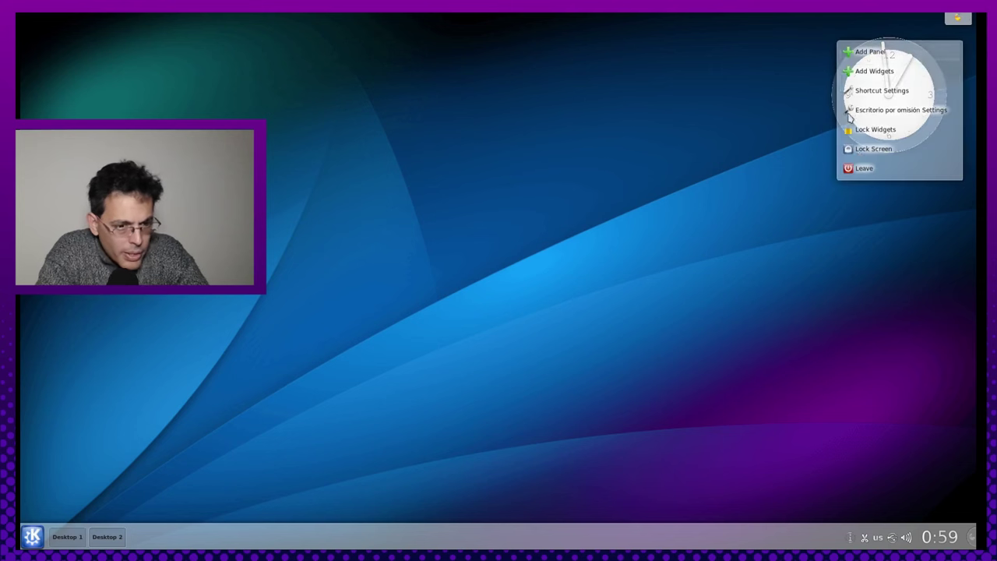
pyautogui.click(892, 71)
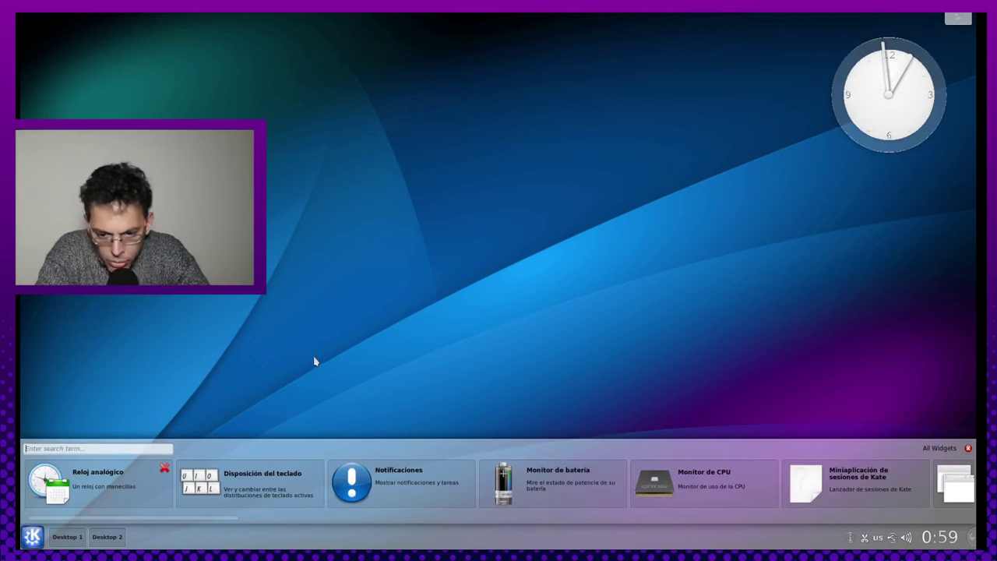
pyautogui.scroll(-3, 566, 484)
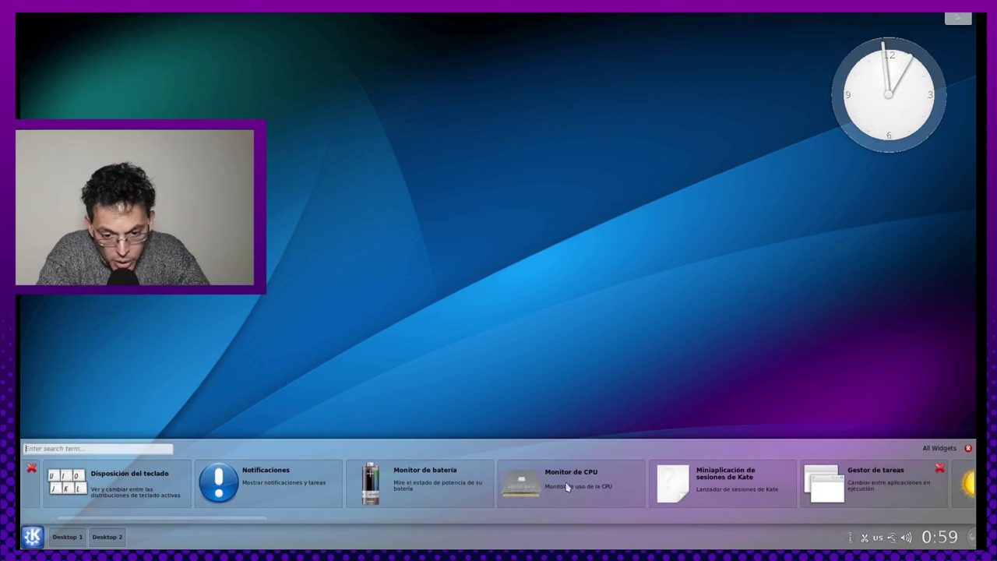
pyautogui.scroll(-5, 644, 478)
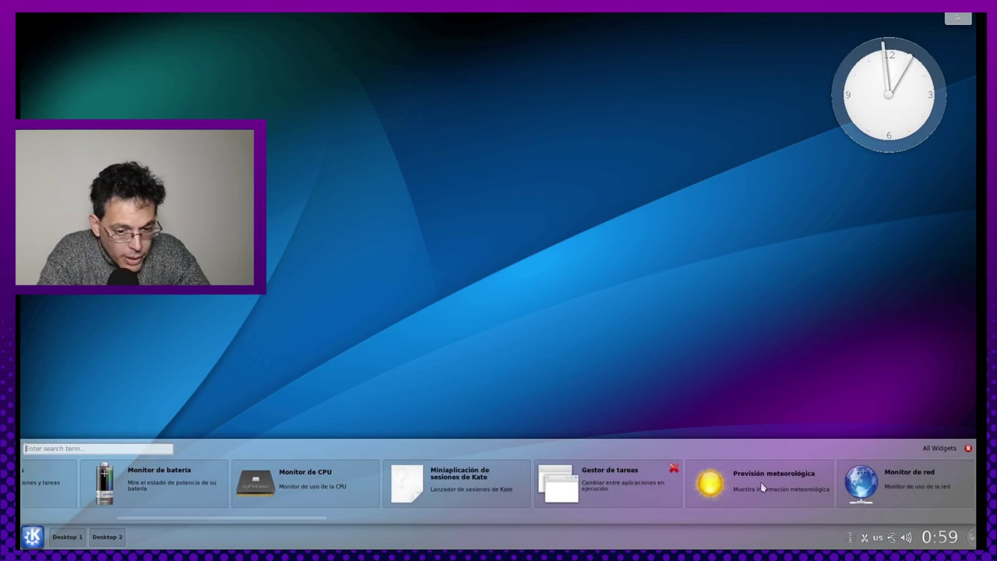
pyautogui.moveTo(718, 467); pyautogui.dragTo(414, 160)
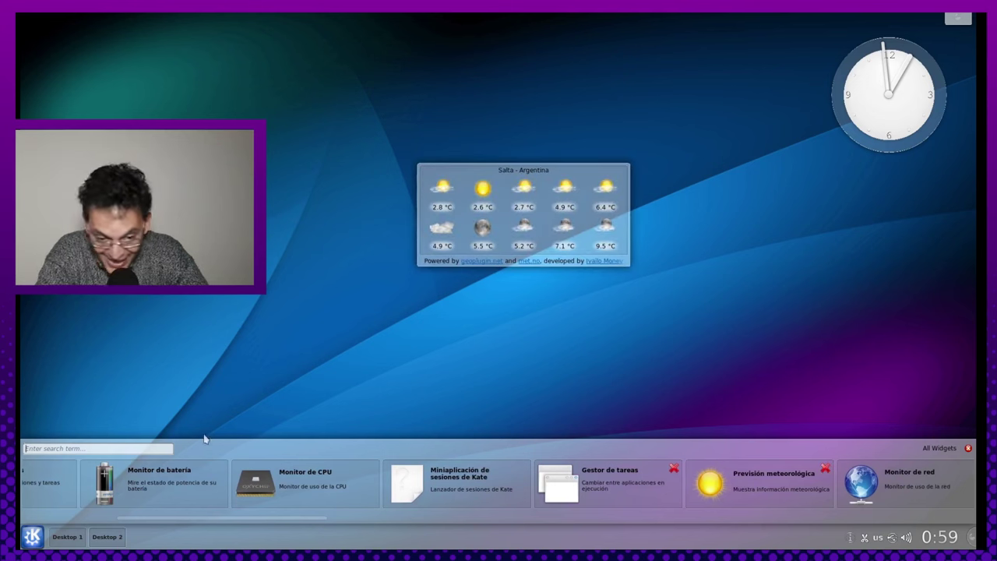
pyautogui.click(967, 449)
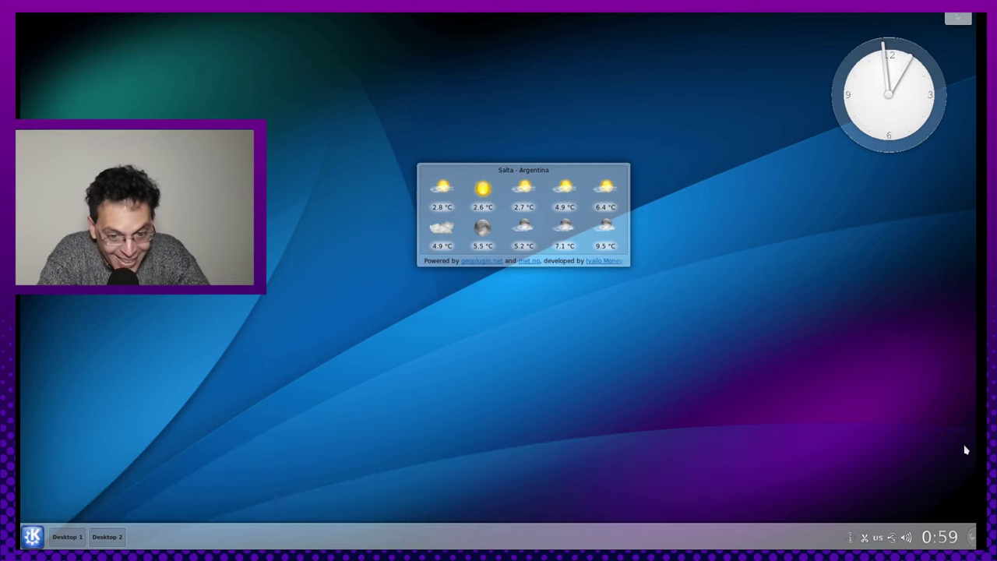
pyautogui.moveTo(526, 174); pyautogui.dragTo(837, 201)
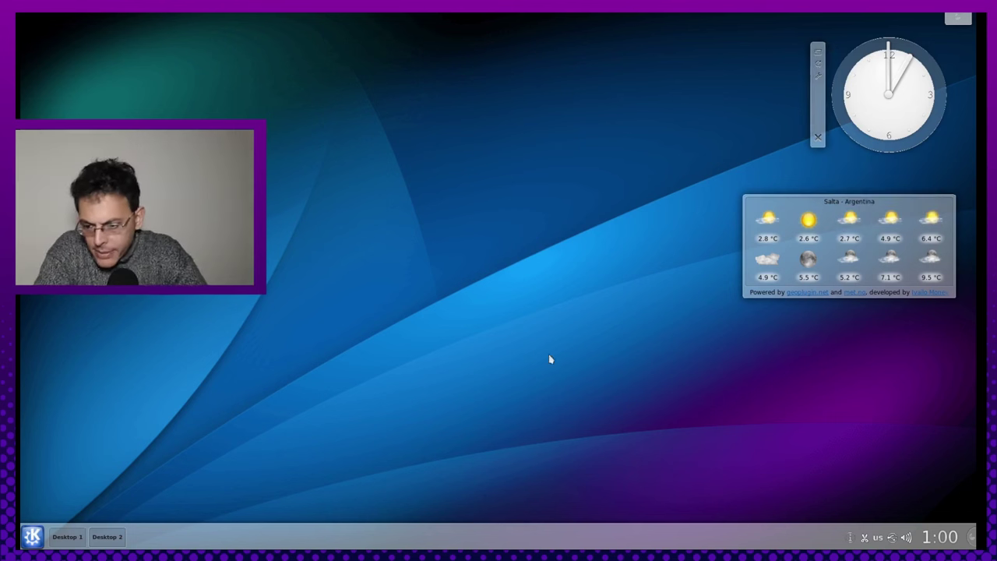
# - Open a Konsole window, move it to the middle of the desktop, and close it
pyautogui.click(32, 537)
pyautogui.click(75, 328)
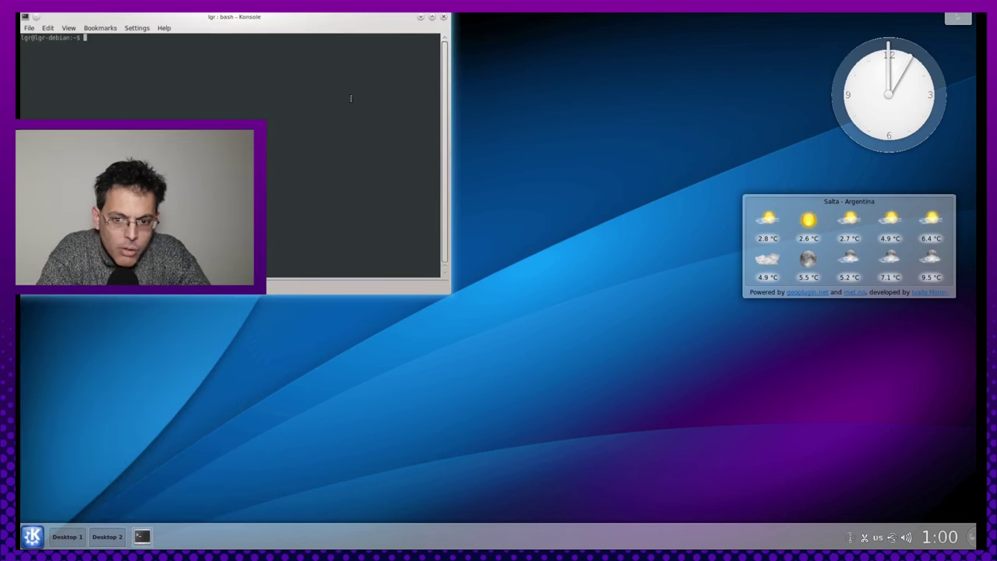
pyautogui.moveTo(274, 28); pyautogui.dragTo(502, 158)
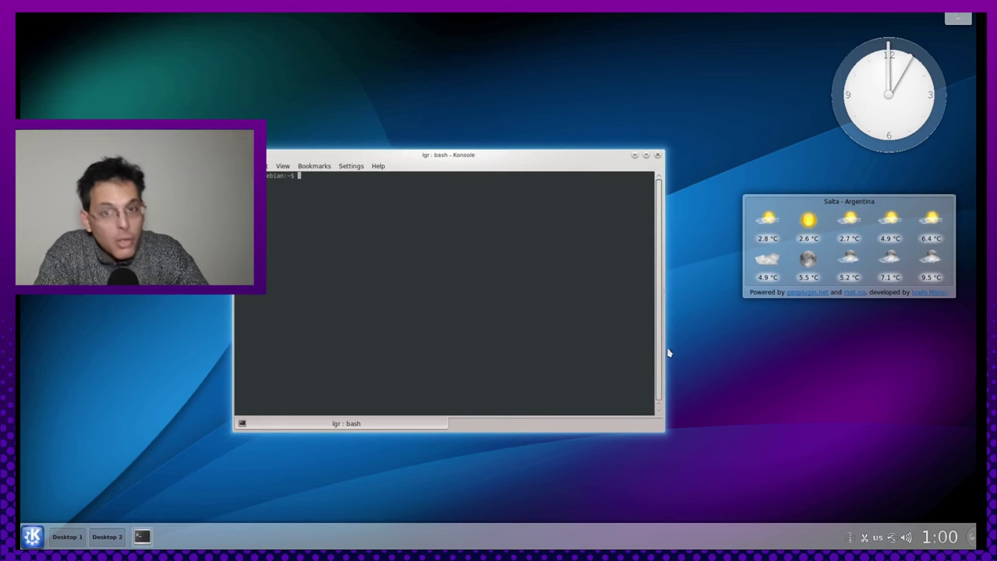
pyautogui.click(658, 155)
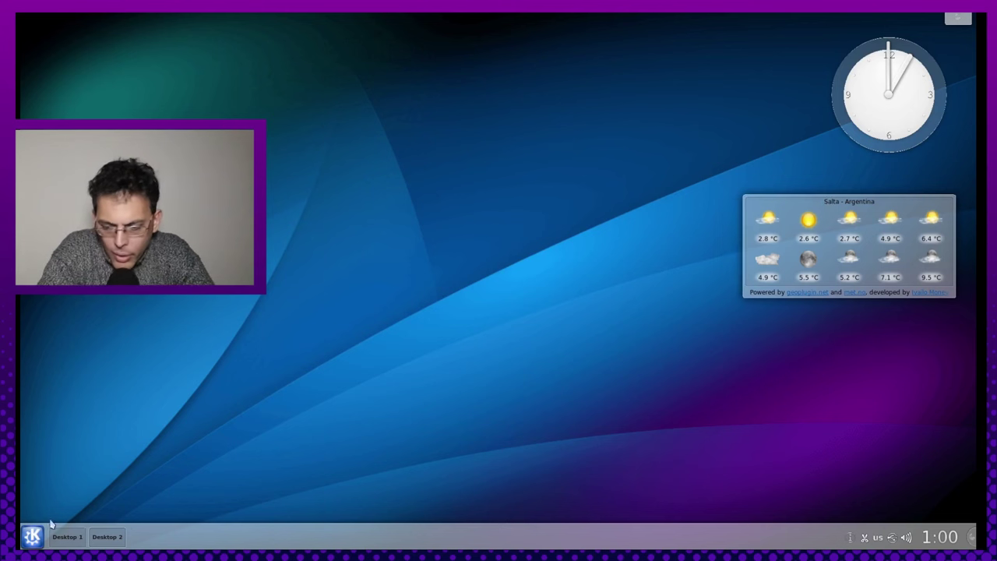
pyautogui.click(958, 18)
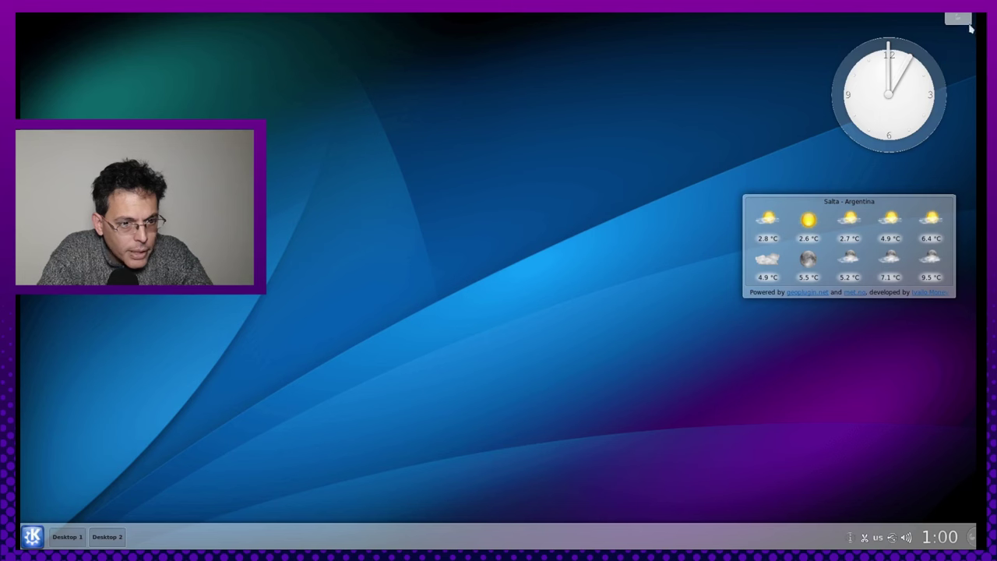
pyautogui.click(959, 18)
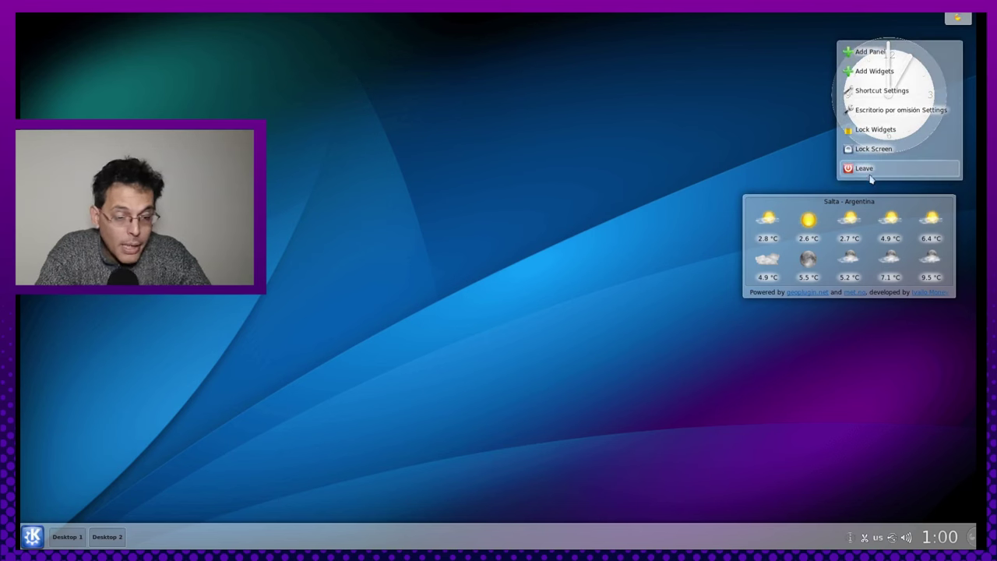
pyautogui.click(689, 90)
# - Open the Escritorio por omisión Settings and view the available Layout options
pyautogui.rightClick(290, 181)
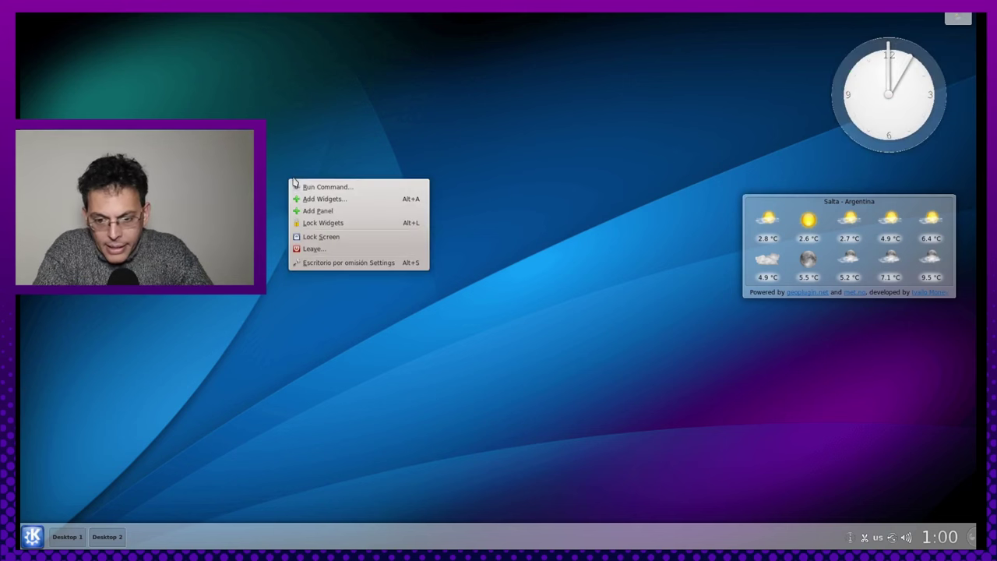
pyautogui.click(370, 266)
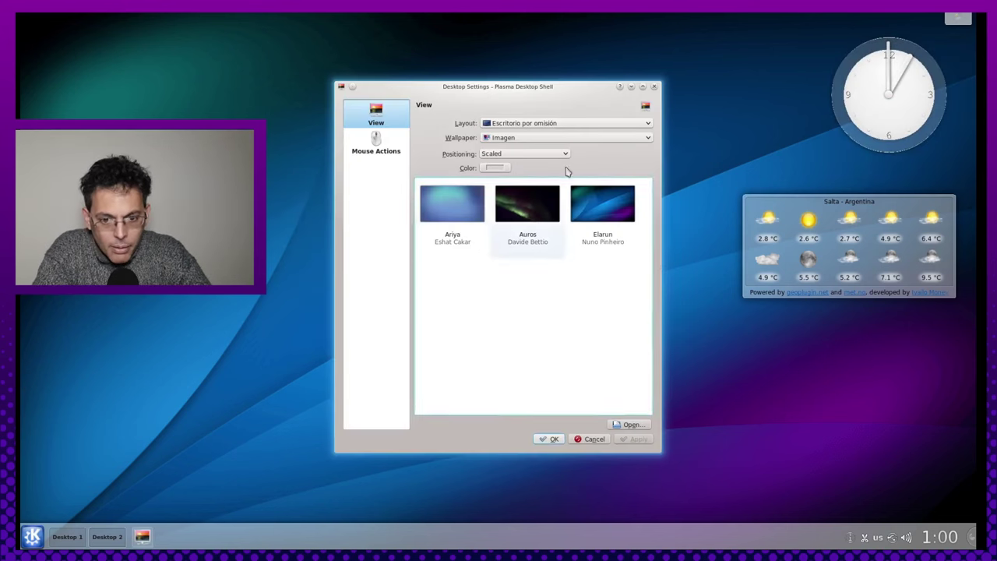
pyautogui.click(567, 123)
pyautogui.click(567, 123)
pyautogui.click(568, 123)
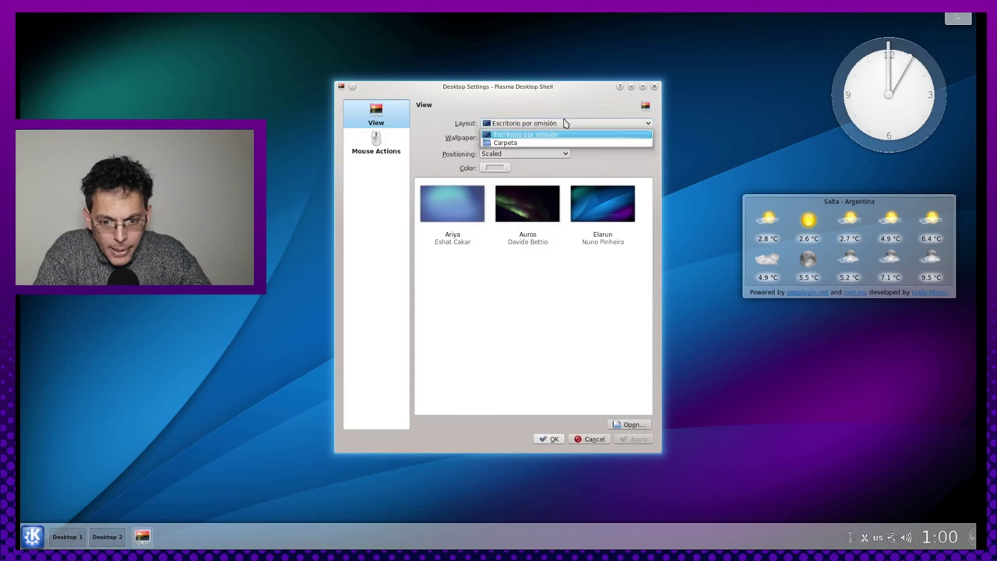
pyautogui.click(566, 123)
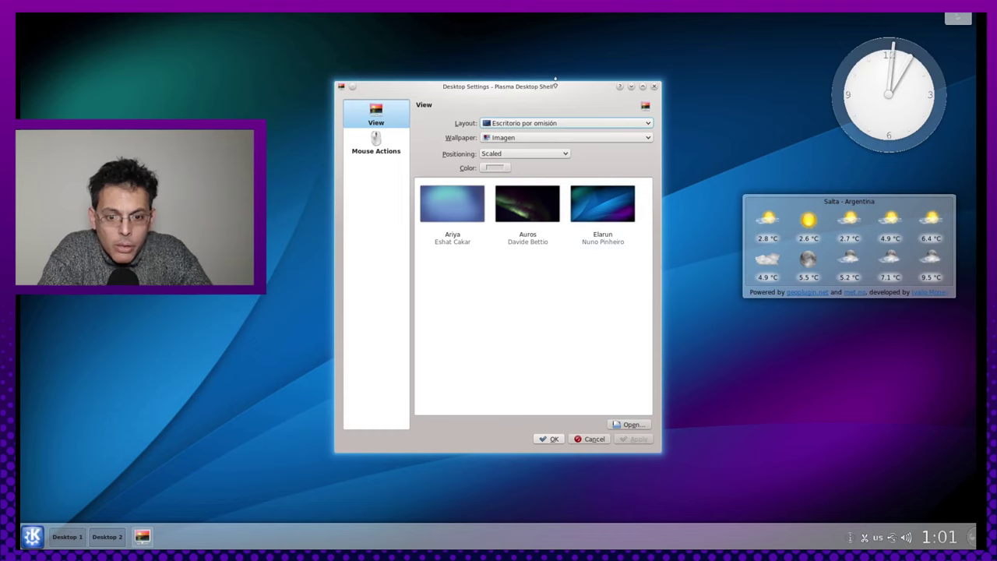
# - Remove the analog clock and weather forecast widgets from the desktop, moving the Desktop Settings window out of the way
pyautogui.moveTo(551, 93); pyautogui.dragTo(637, 90)
pyautogui.moveTo(921, 139)
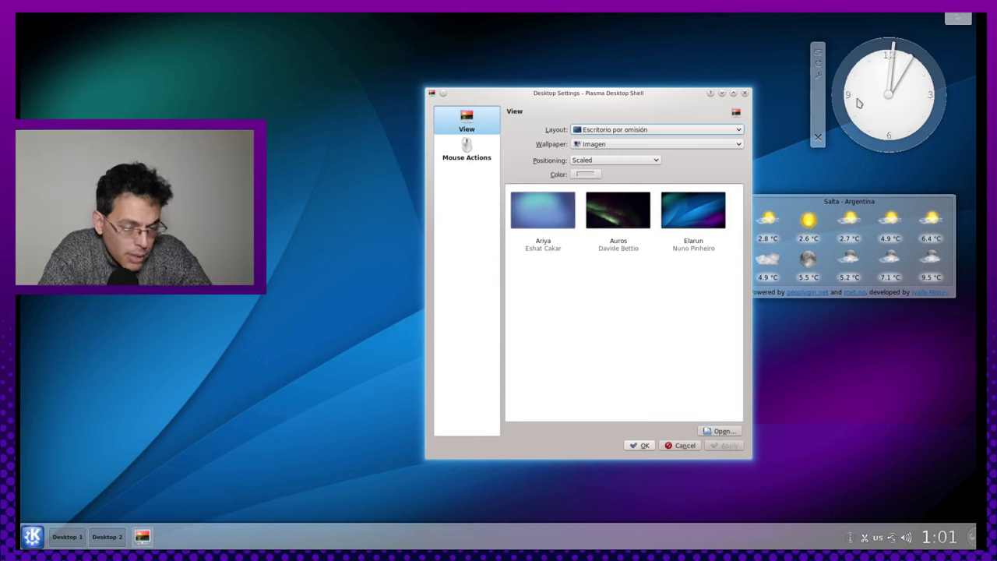
pyautogui.click(818, 138)
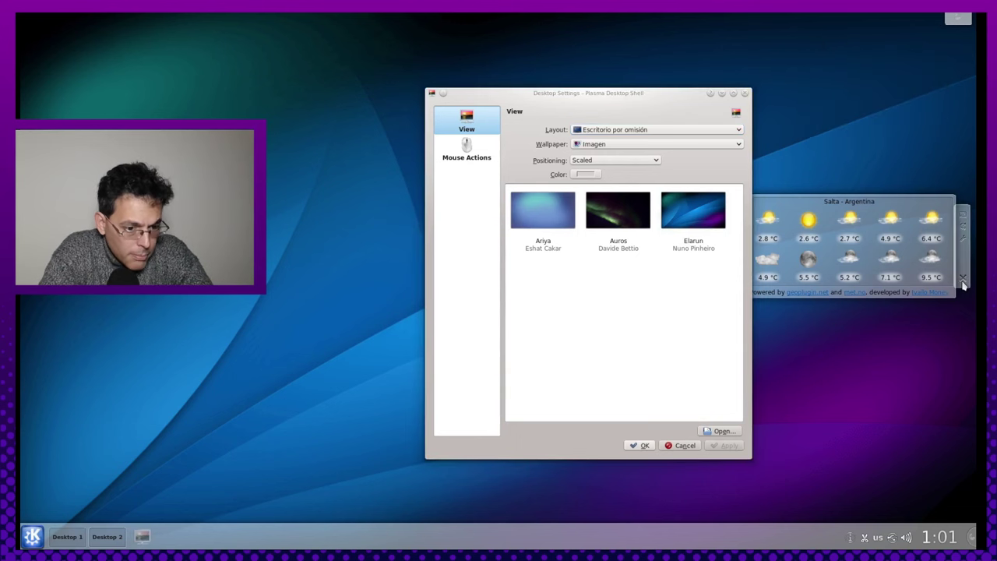
pyautogui.click(963, 284)
pyautogui.moveTo(667, 96); pyautogui.dragTo(438, 83)
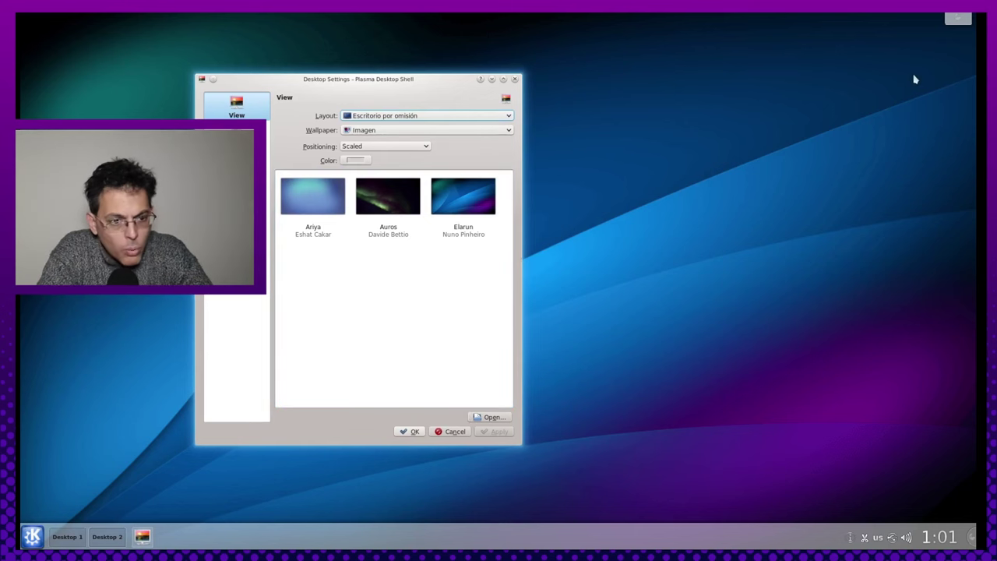
# - Check the desktop Tool Box options and close the Desktop Settings window
pyautogui.click(959, 20)
pyautogui.press('Down')
pyautogui.press('Down')
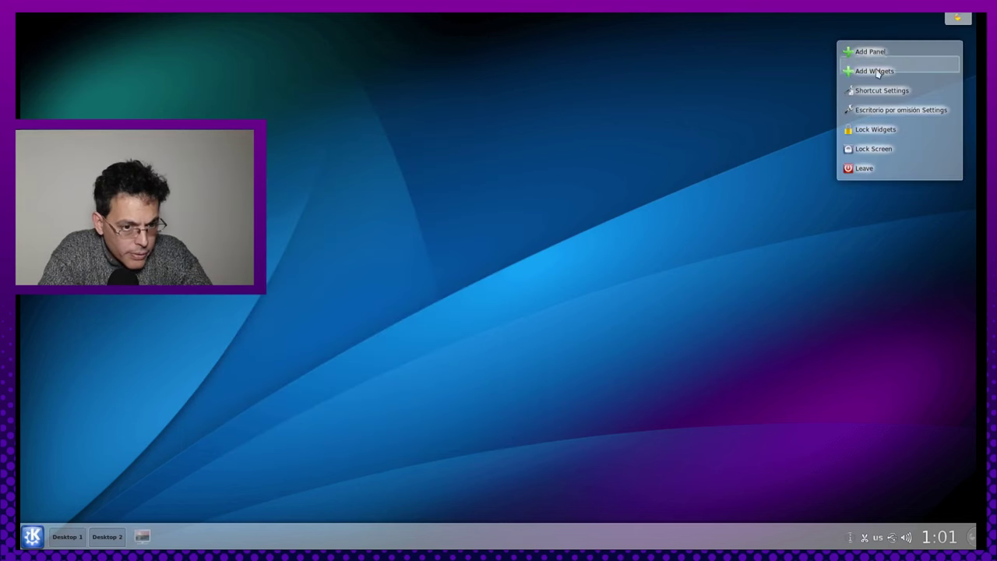
pyautogui.press('Return')
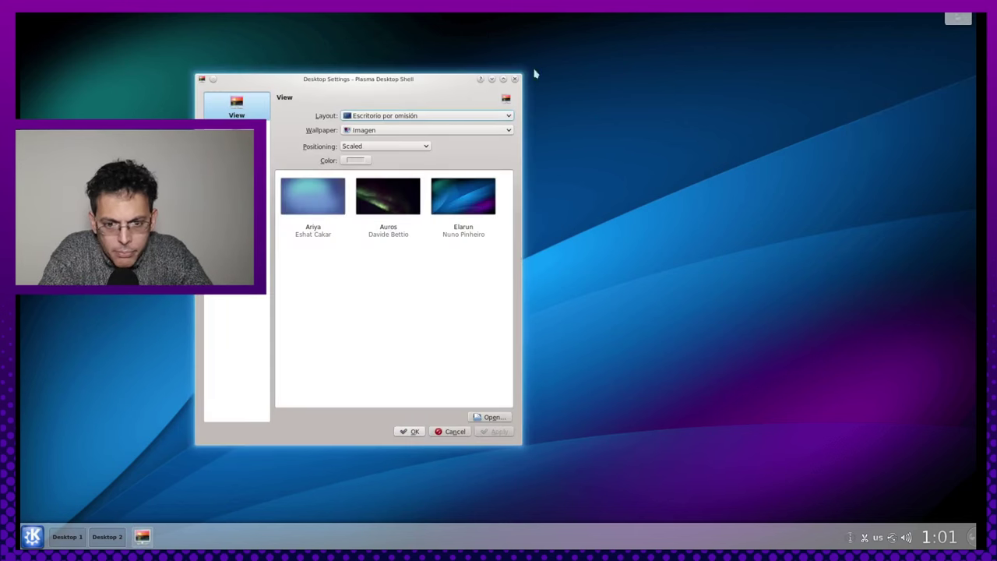
pyautogui.click(514, 79)
# - Add the Reloj analógico widget to the desktop again, placing it near the middle of the desktop's right edge
pyautogui.click(959, 20)
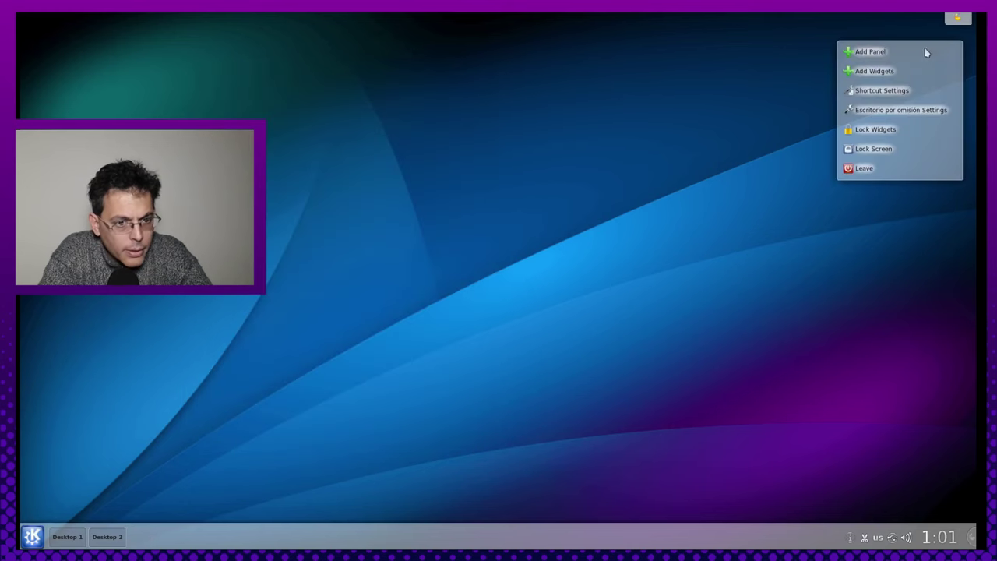
pyautogui.click(890, 76)
pyautogui.moveTo(28, 498); pyautogui.dragTo(841, 189)
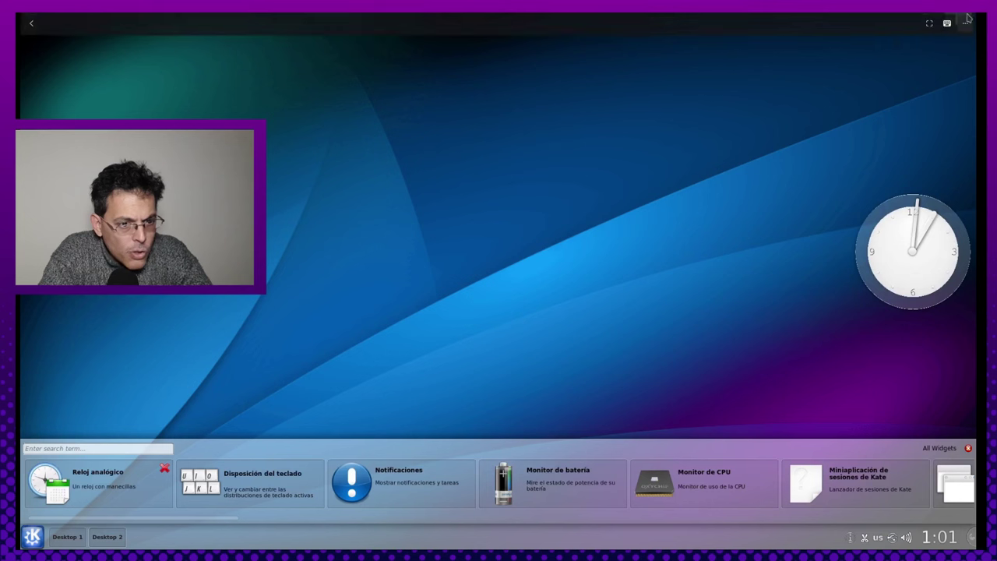
pyautogui.click(958, 18)
pyautogui.click(903, 67)
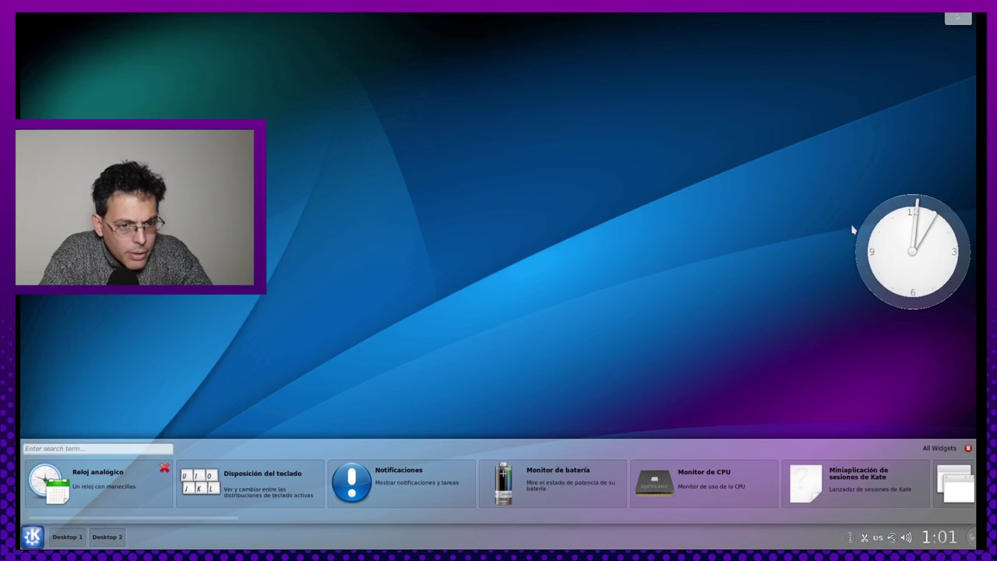
# - Move the analog clock up near the desktop's upper-right corner and close the widget browser
pyautogui.moveTo(929, 259); pyautogui.dragTo(846, 119)
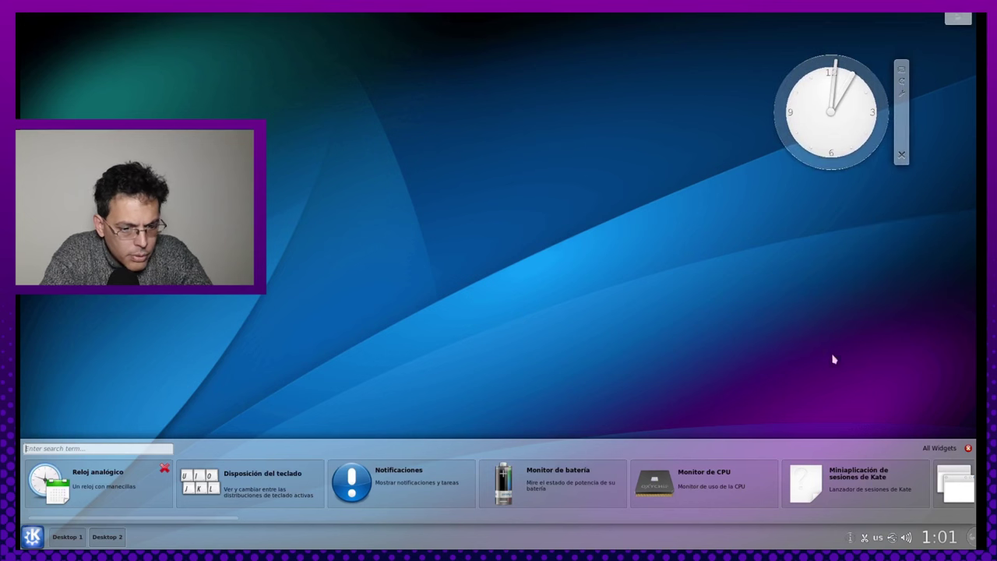
pyautogui.click(968, 448)
# - Lock the desktop widgets
pyautogui.moveTo(906, 80)
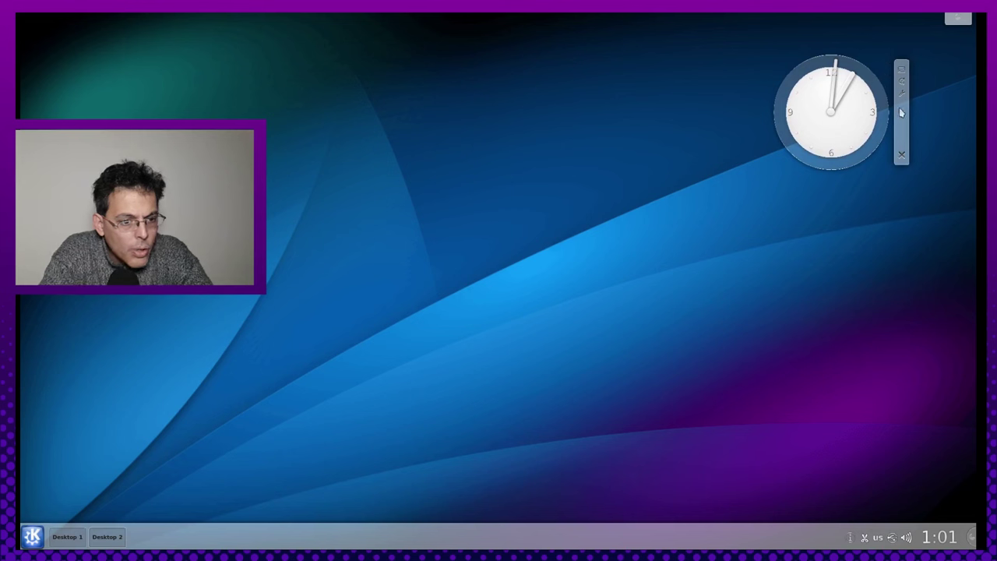
pyautogui.click(958, 18)
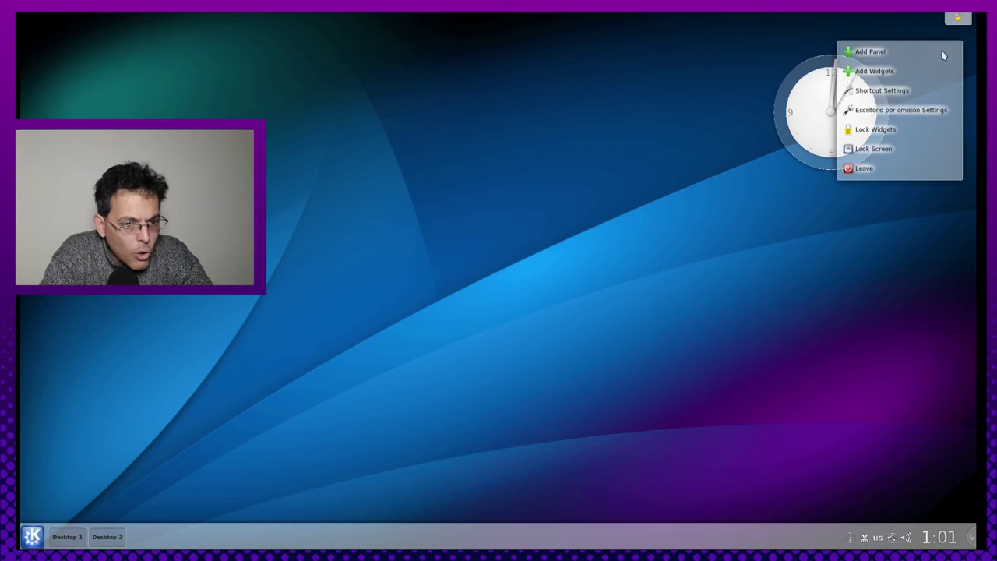
pyautogui.click(908, 130)
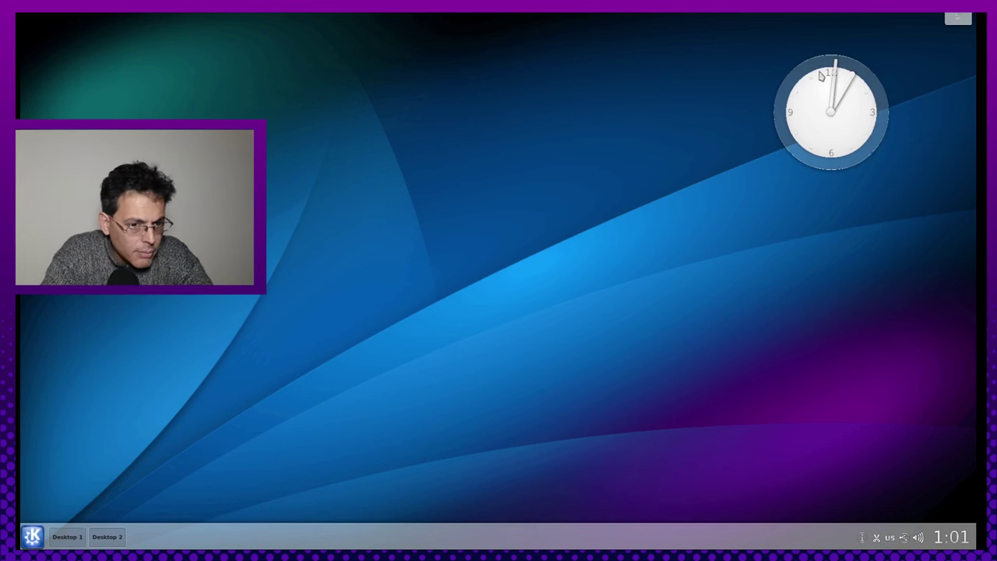
# - View the calendars of the desktop analog clock and the panel's digital clock, closing each one
pyautogui.click(830, 122)
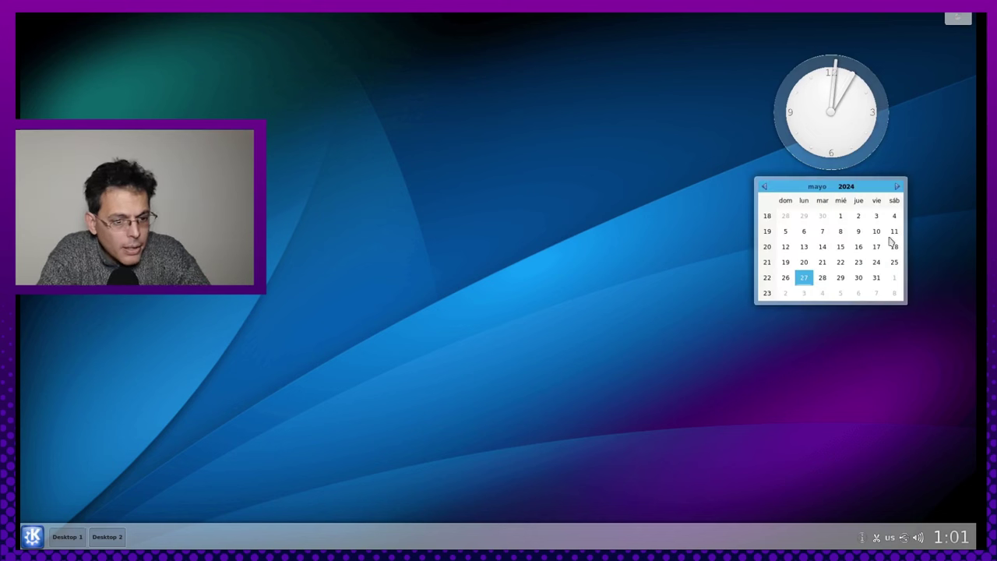
pyautogui.click(849, 87)
pyautogui.click(961, 537)
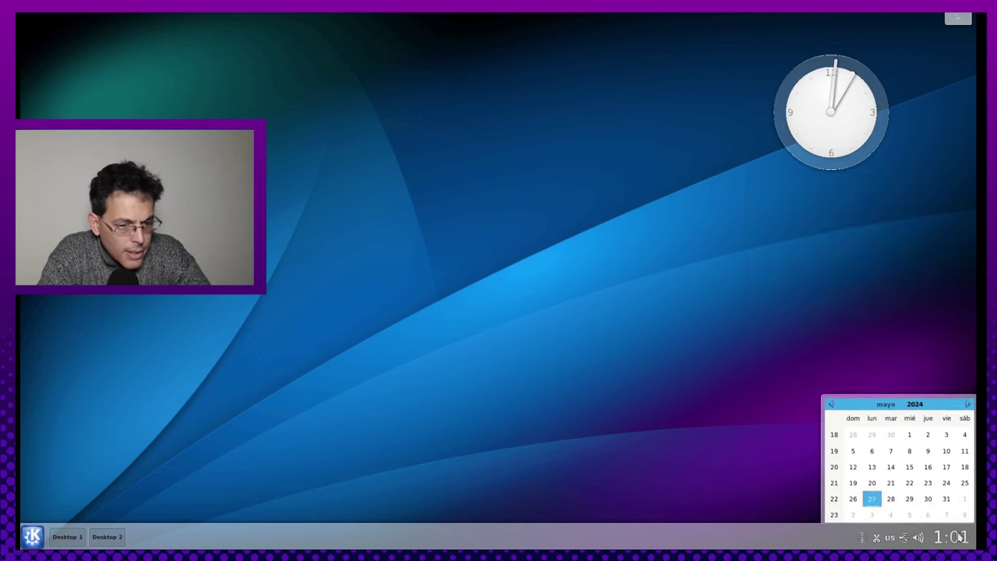
pyautogui.click(960, 537)
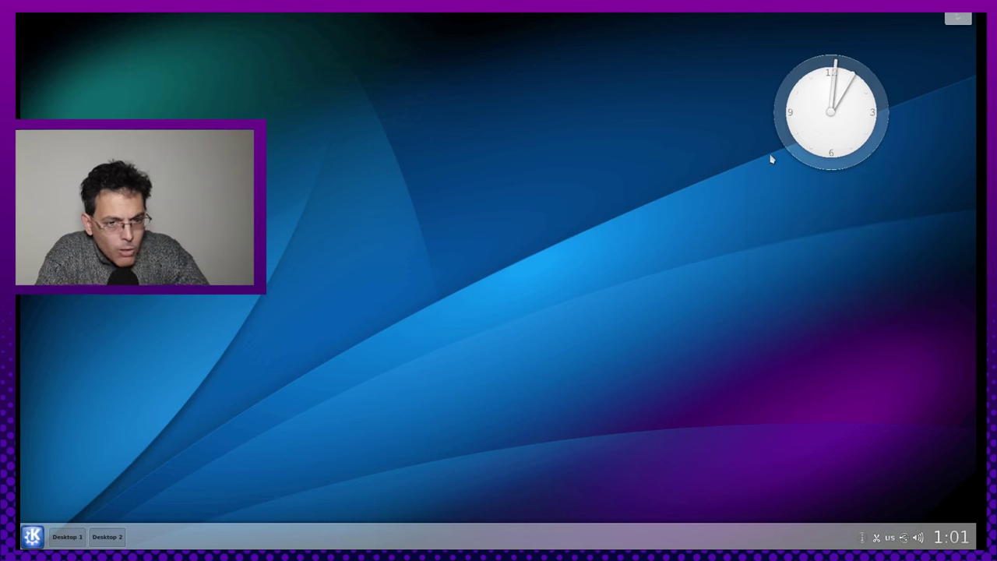
pyautogui.click(827, 148)
pyautogui.click(827, 148)
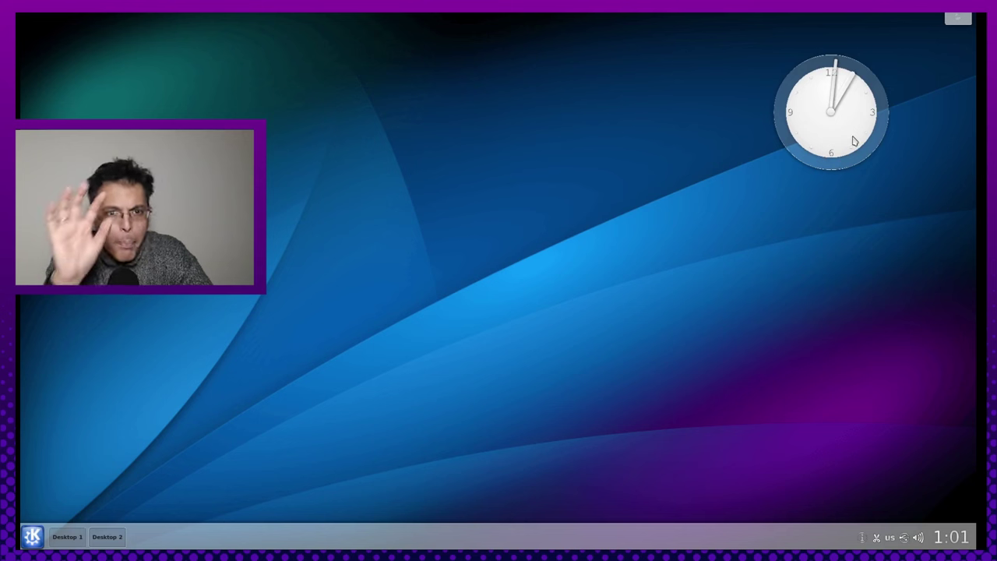
# - Unlock the widgets and remove the analog clock from the desktop
pyautogui.click(958, 21)
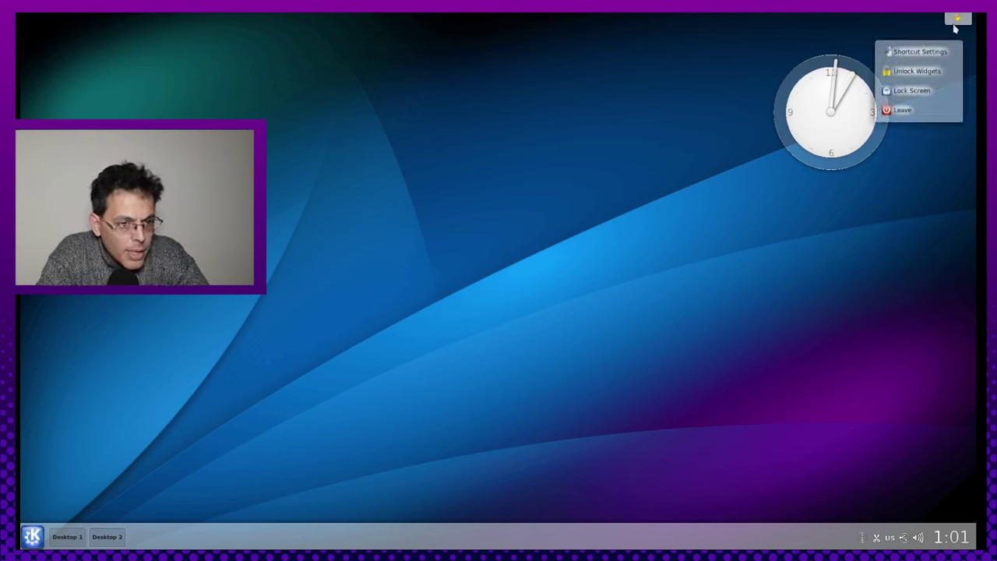
pyautogui.click(941, 70)
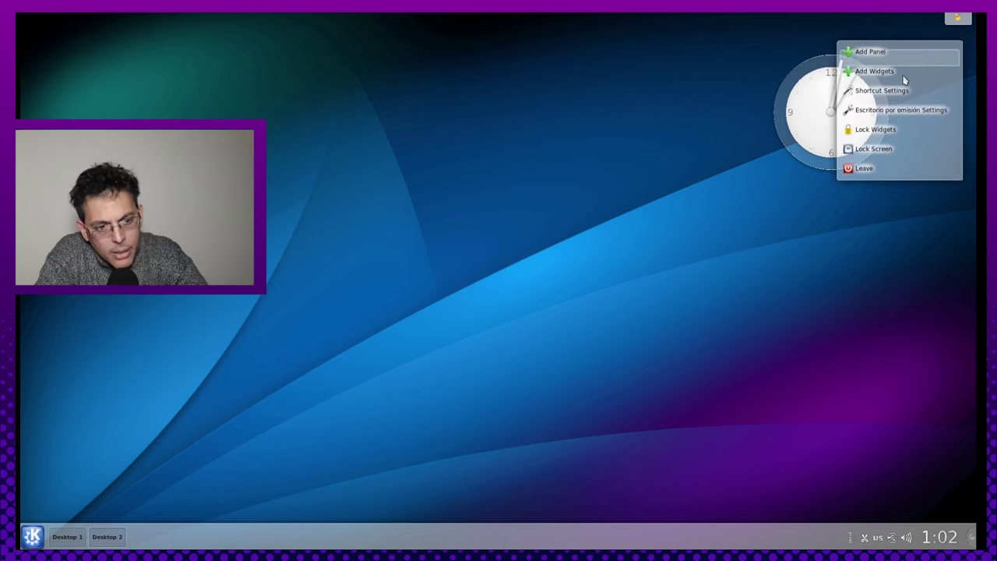
pyautogui.click(728, 137)
pyautogui.moveTo(874, 111)
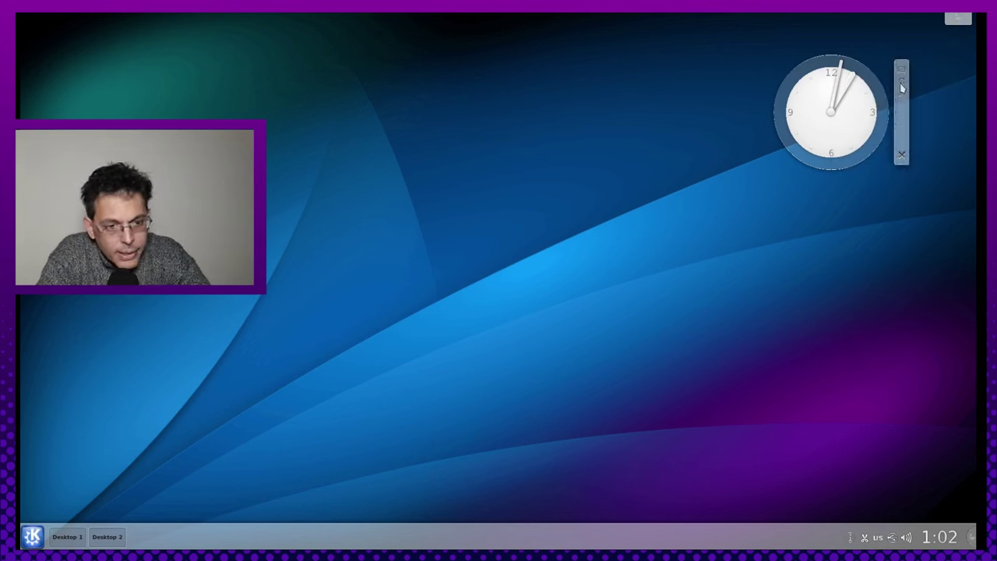
pyautogui.click(902, 157)
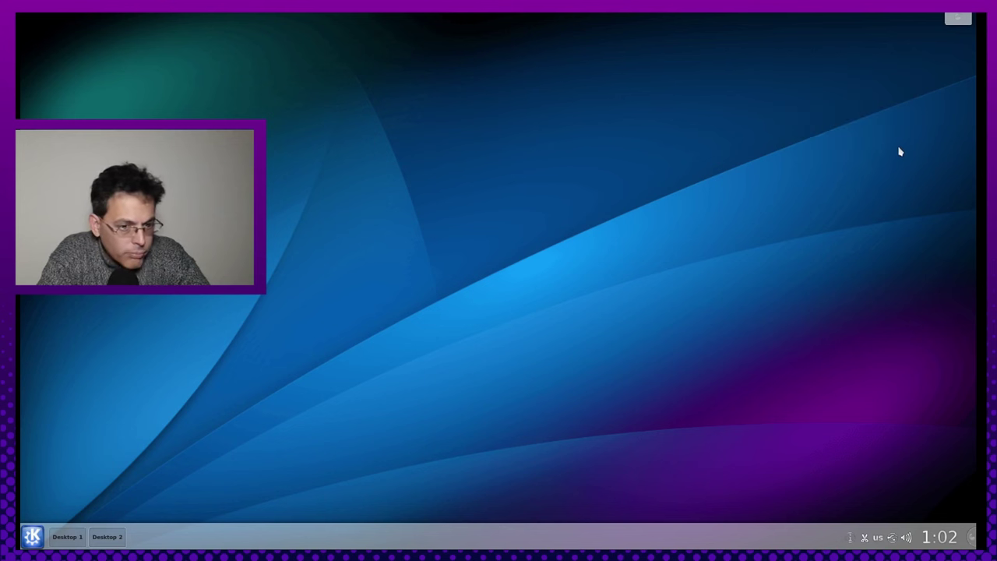
pyautogui.click(972, 538)
pyautogui.click(972, 537)
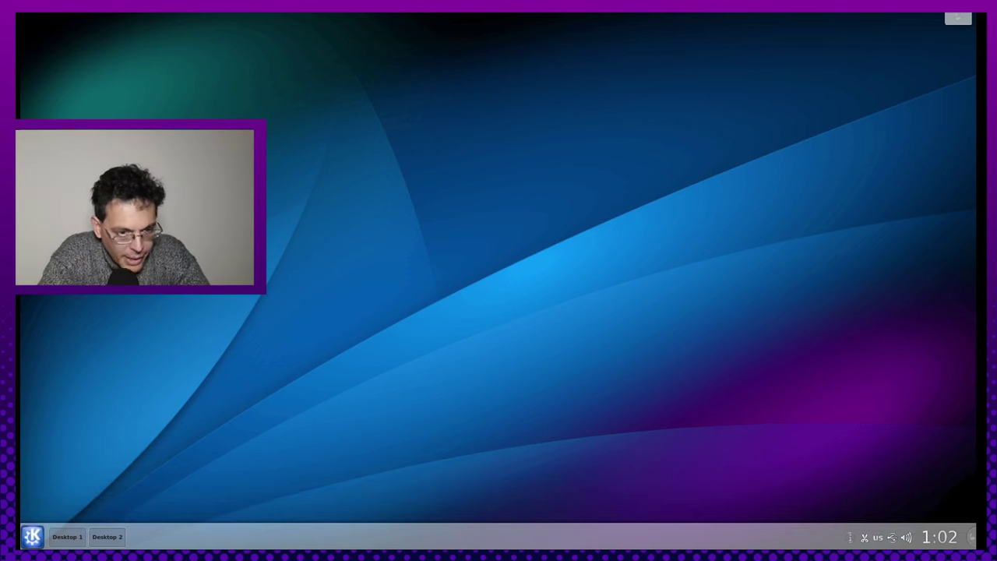
# - Change the desktop layout to Carpeta in the Escritorio por omisión Settings and apply it
pyautogui.rightClick(309, 190)
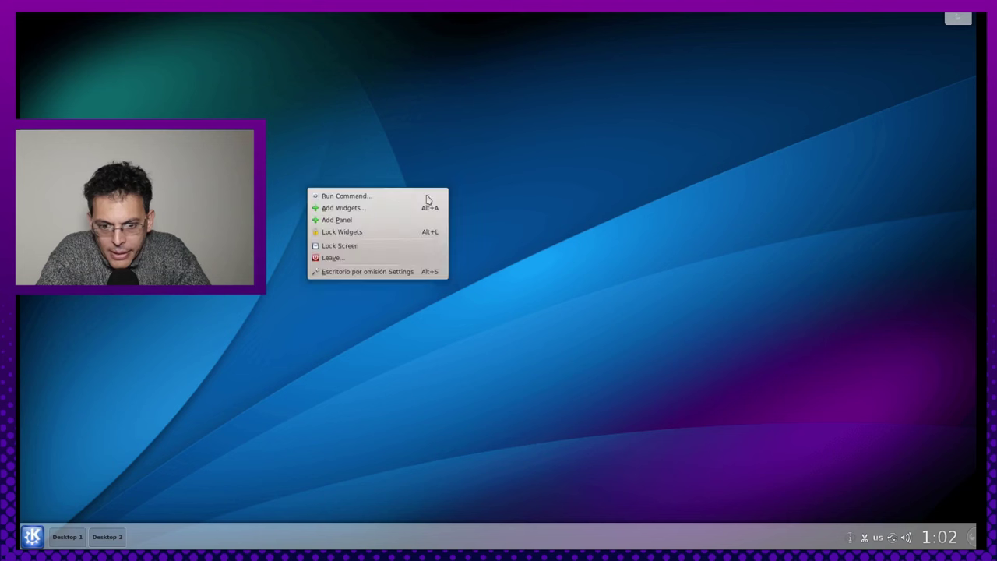
pyautogui.click(397, 271)
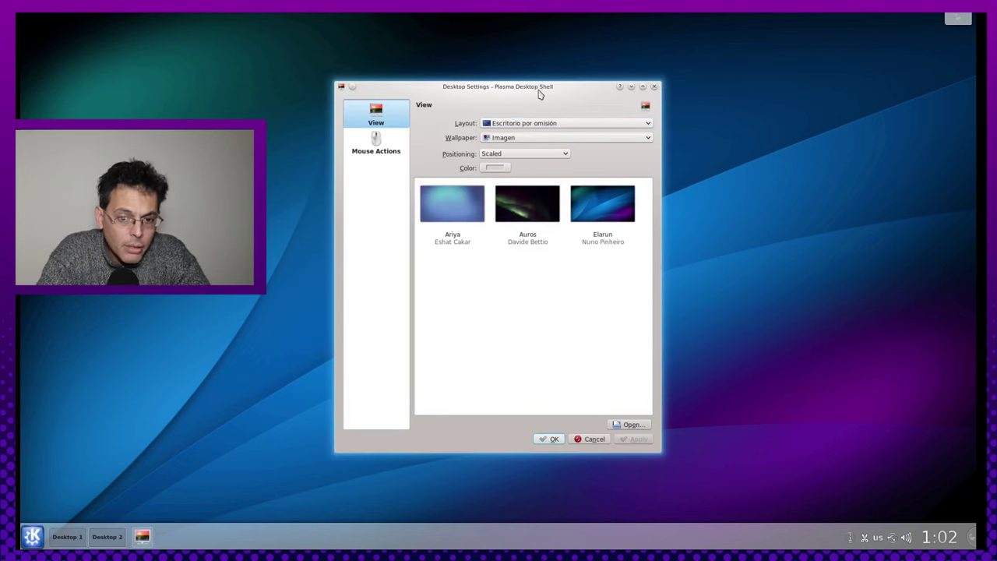
pyautogui.moveTo(539, 94); pyautogui.dragTo(471, 547)
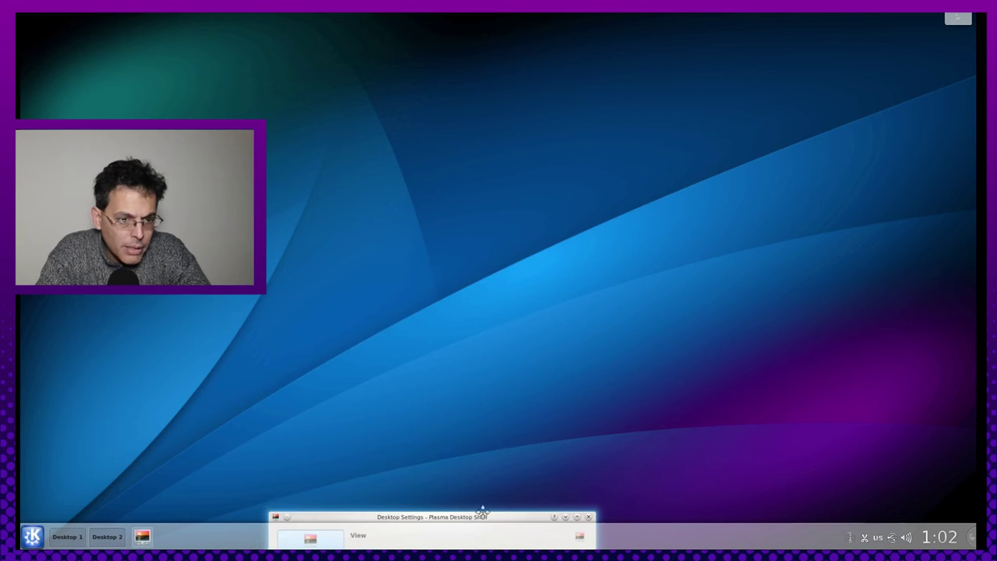
pyautogui.moveTo(482, 514); pyautogui.dragTo(574, 82)
pyautogui.click(545, 118)
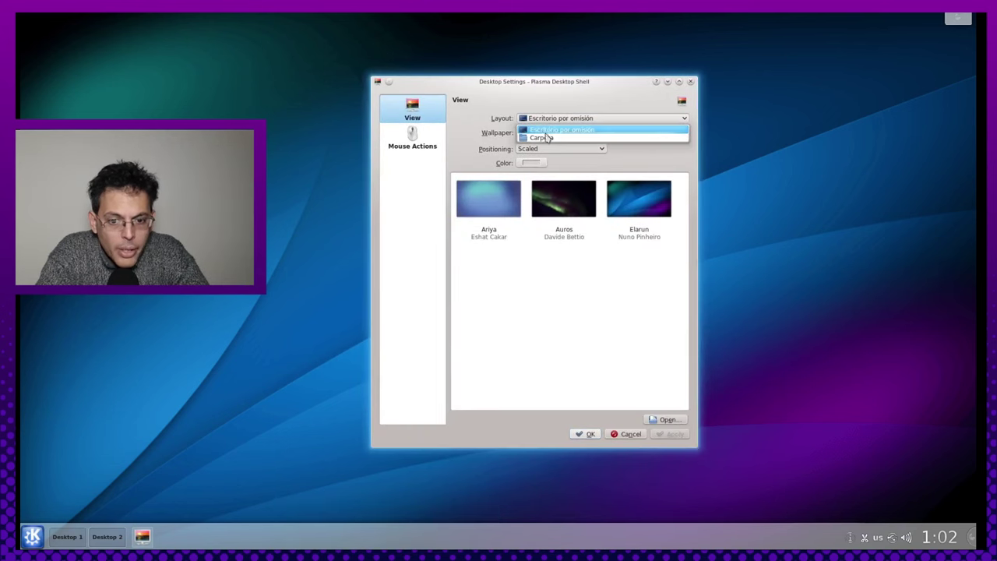
pyautogui.click(548, 139)
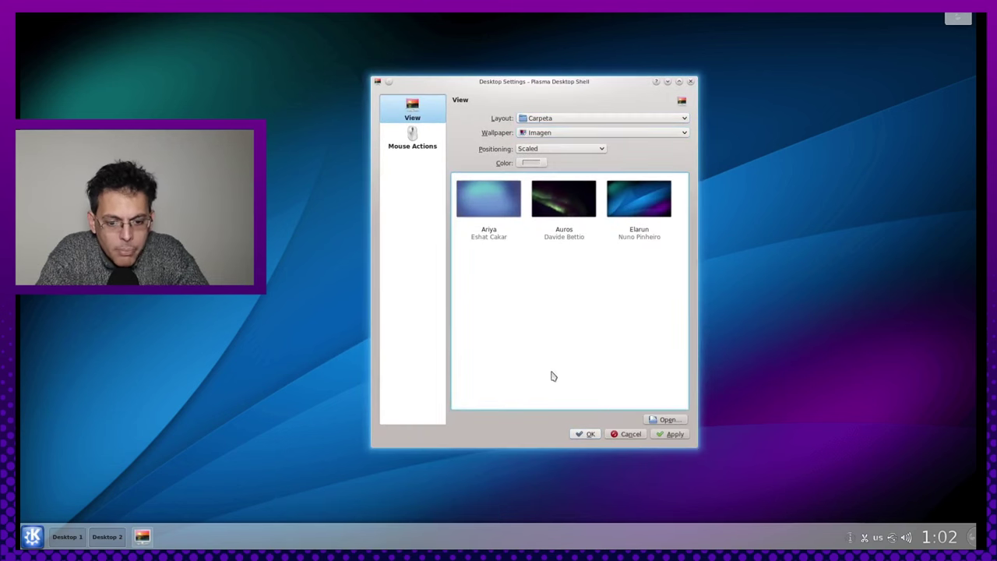
pyautogui.click(675, 434)
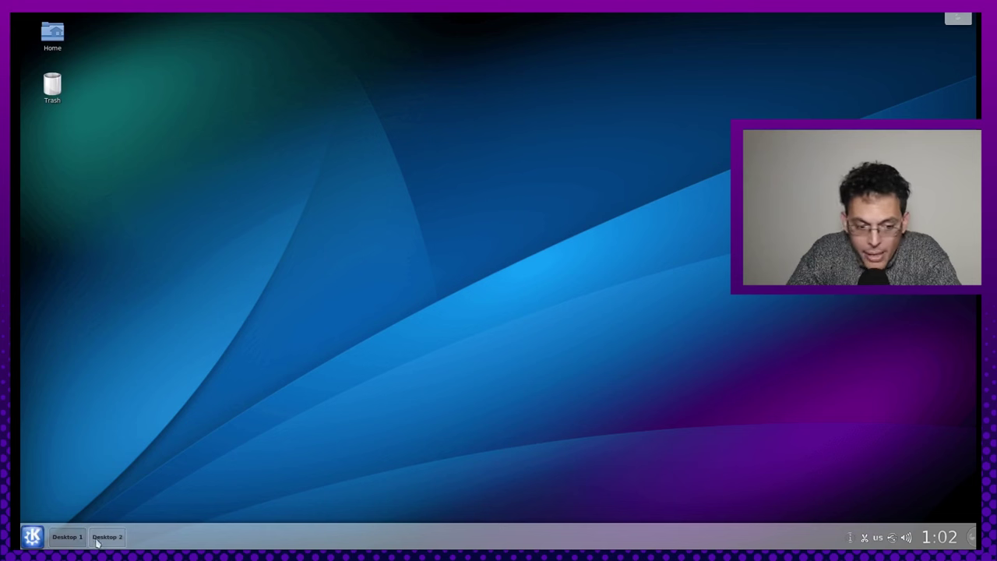
# - Open the Carpeta Settings, move the window aside, and examine the wallpaper types and Mouse Actions
pyautogui.rightClick(395, 296)
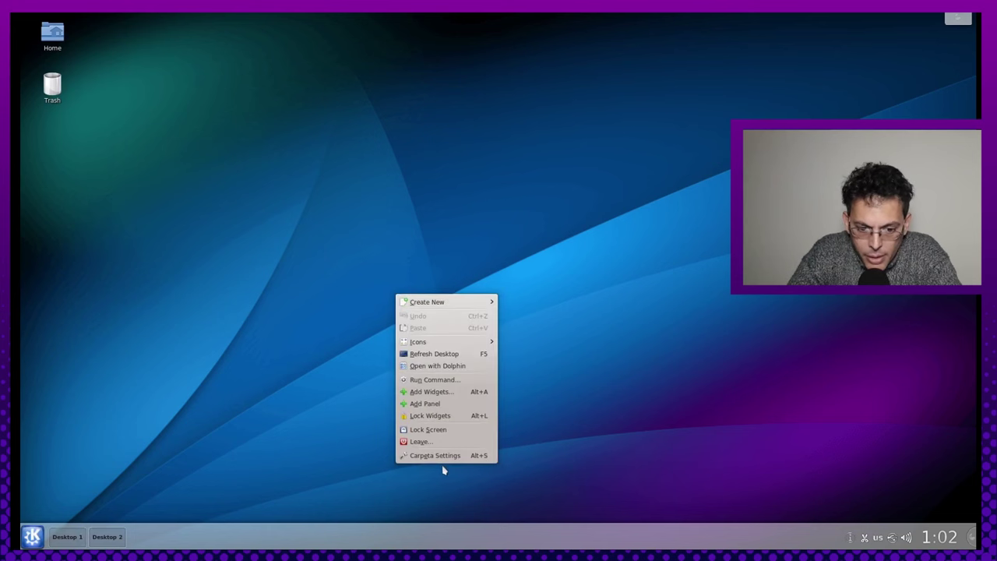
pyautogui.click(612, 437)
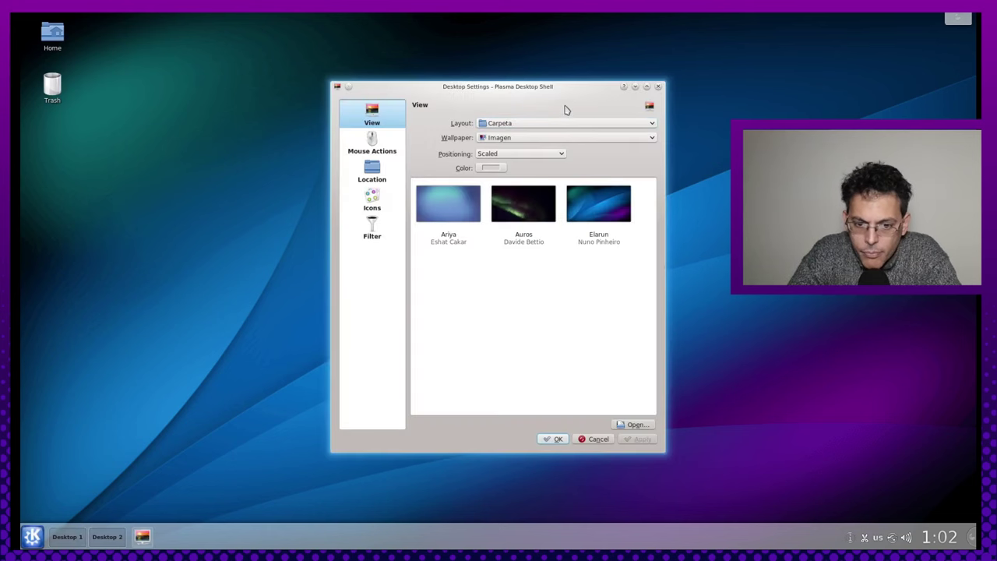
pyautogui.moveTo(574, 89); pyautogui.dragTo(669, 83)
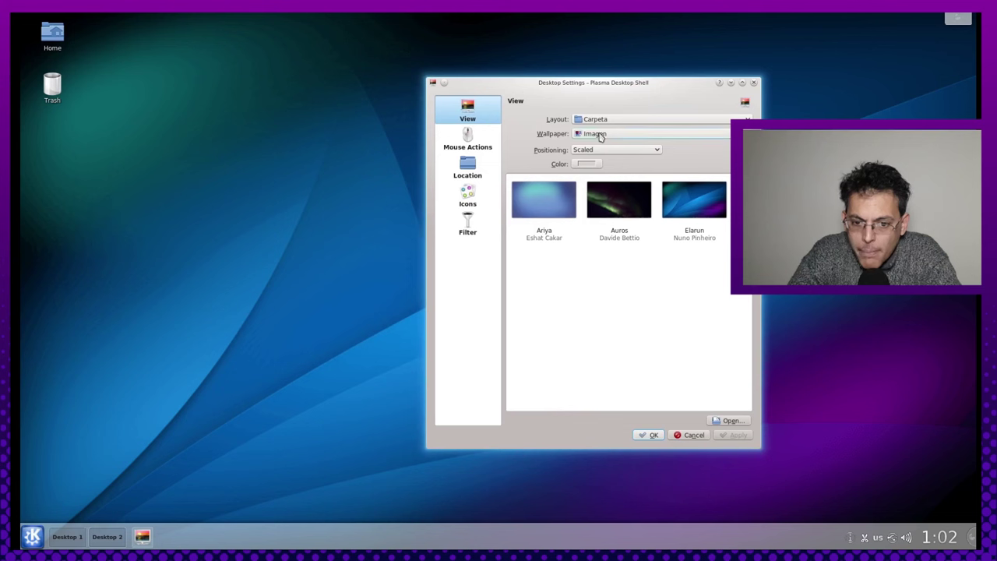
pyautogui.click(598, 134)
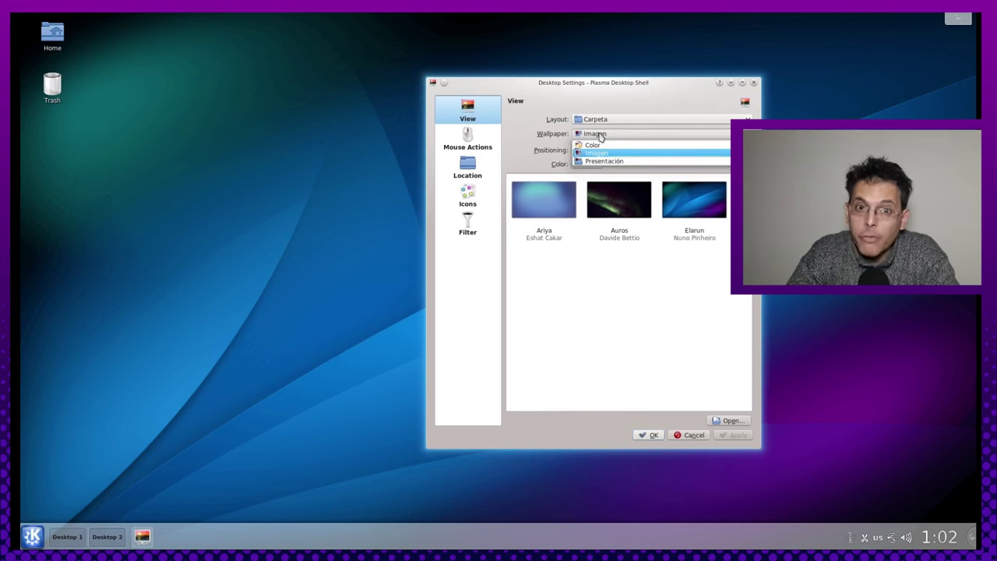
pyautogui.click(600, 137)
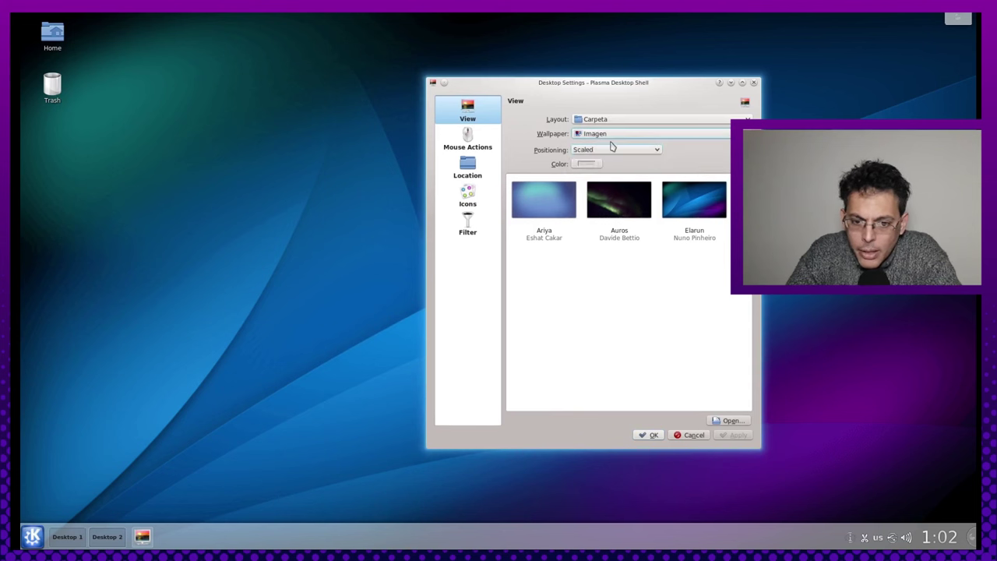
pyautogui.click(623, 119)
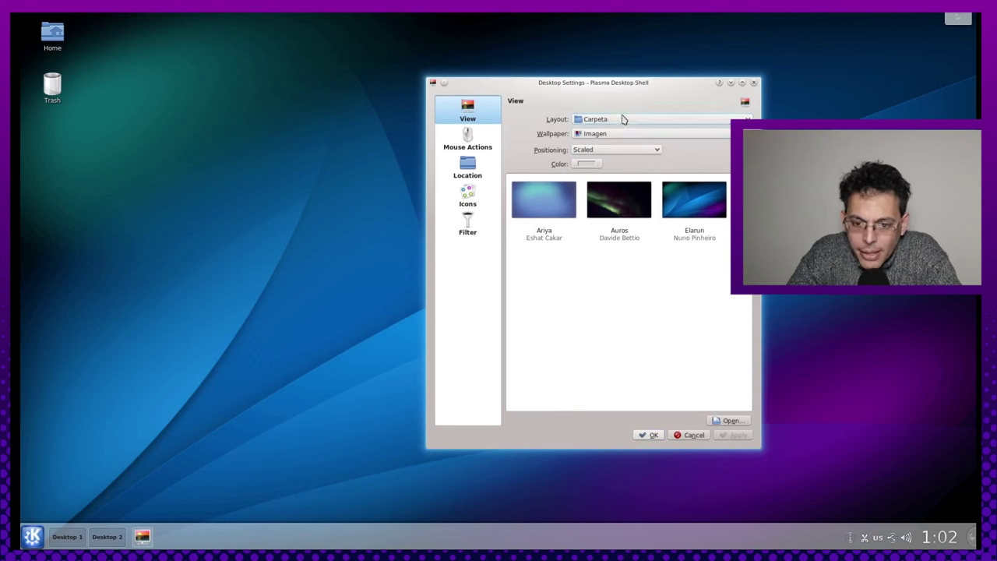
pyautogui.click(469, 142)
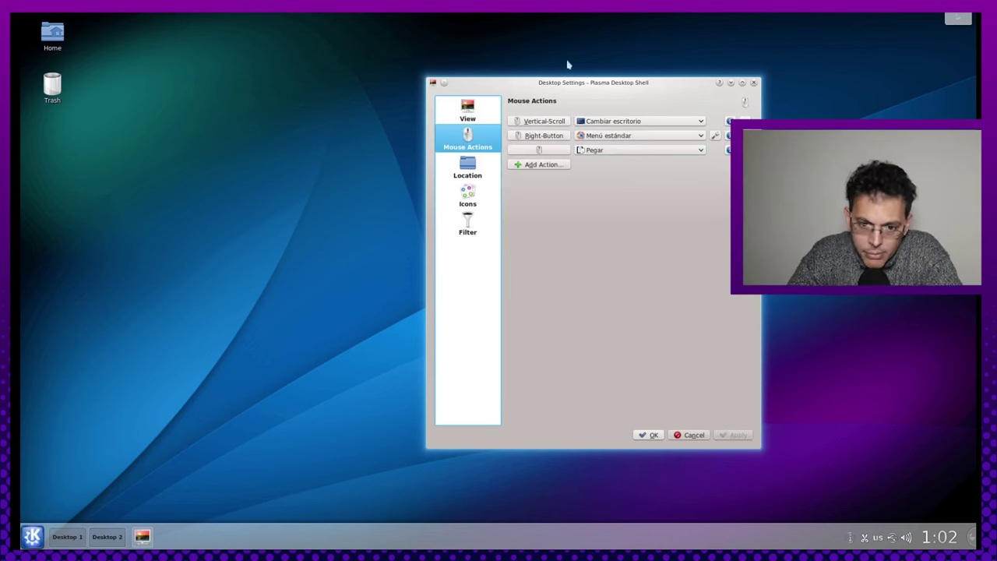
# - Set the desktop's folder location to the specified folder "/" and apply it
pyautogui.click(467, 168)
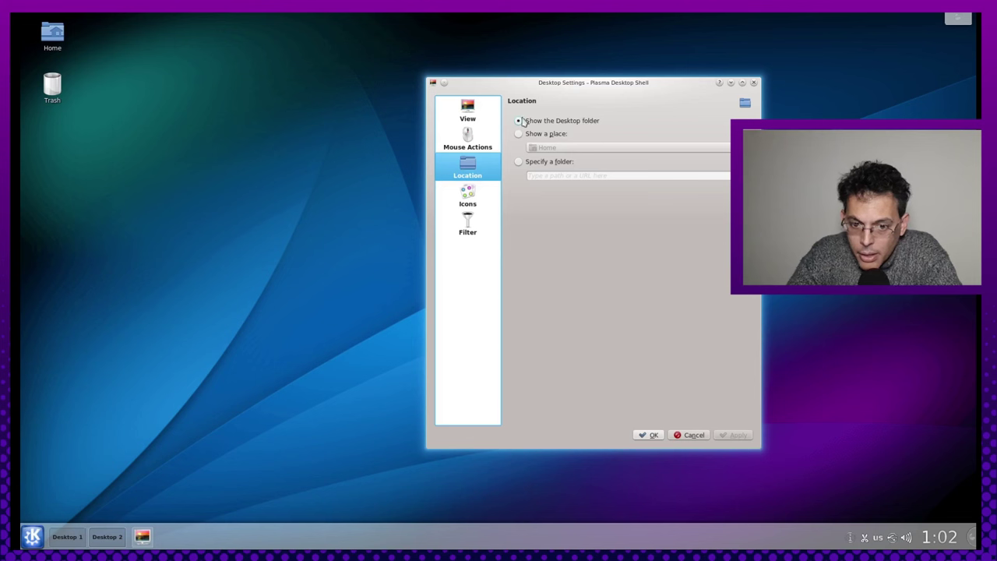
pyautogui.click(543, 133)
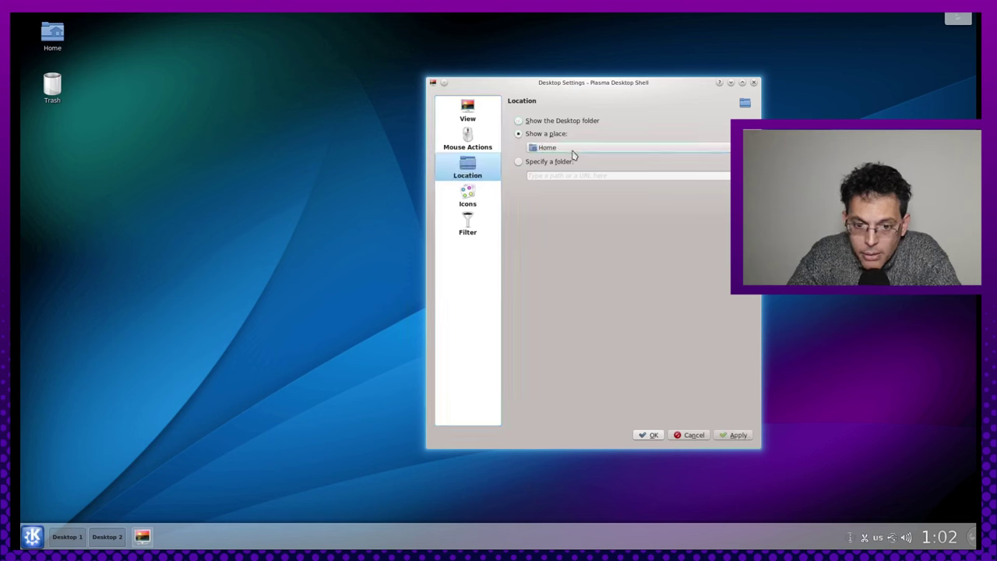
pyautogui.click(532, 162)
pyautogui.click(586, 176)
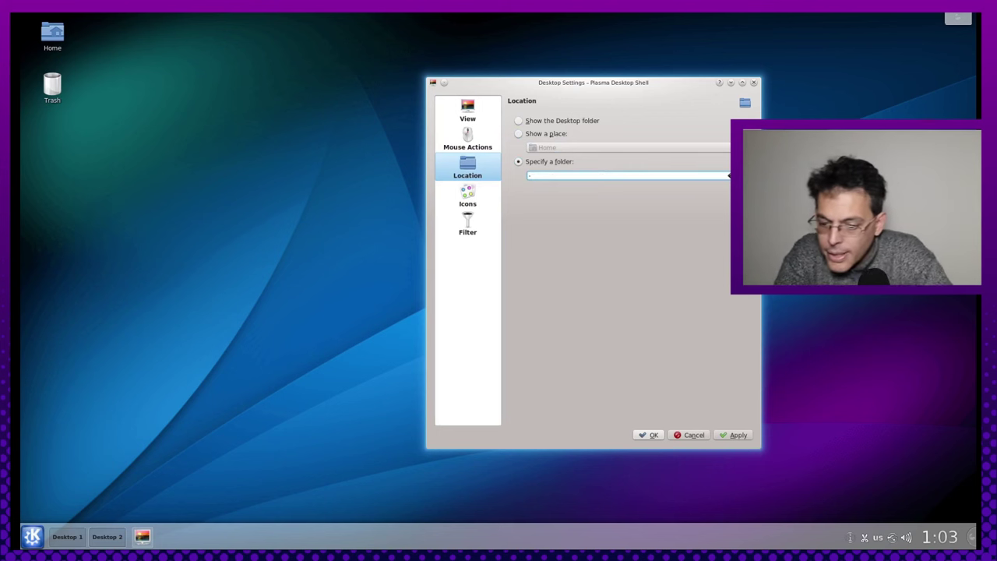
pyautogui.write('/')
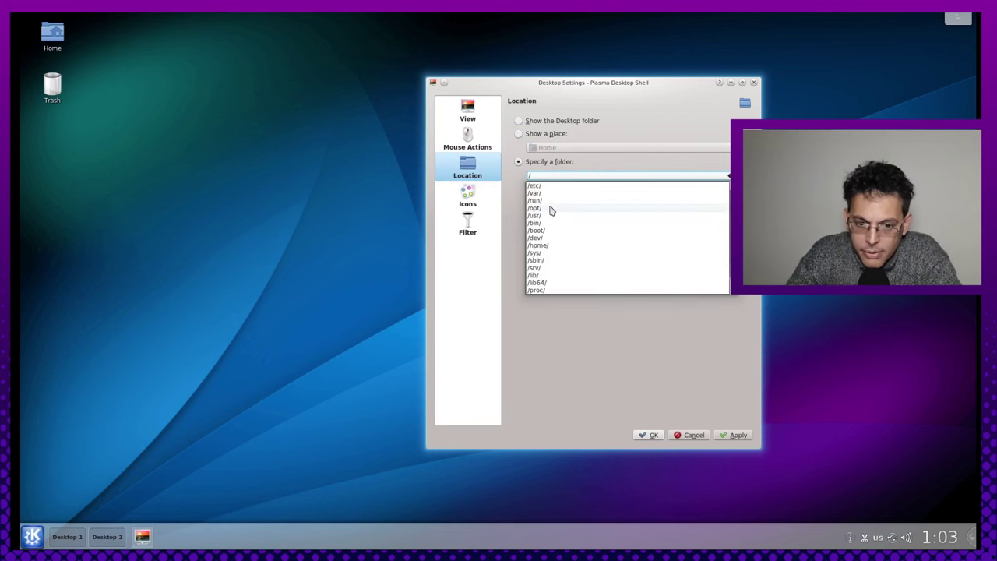
pyautogui.click(561, 357)
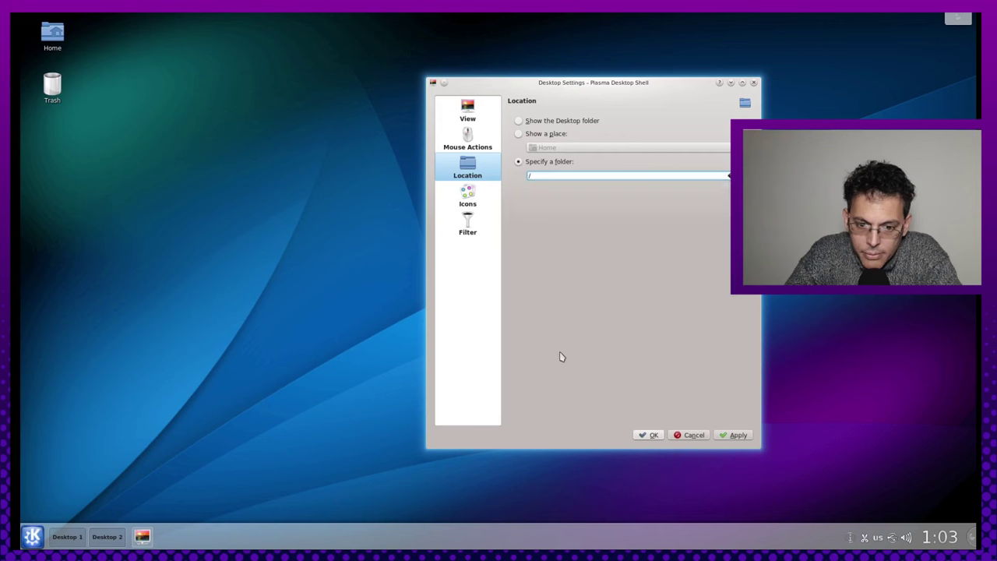
pyautogui.click(736, 435)
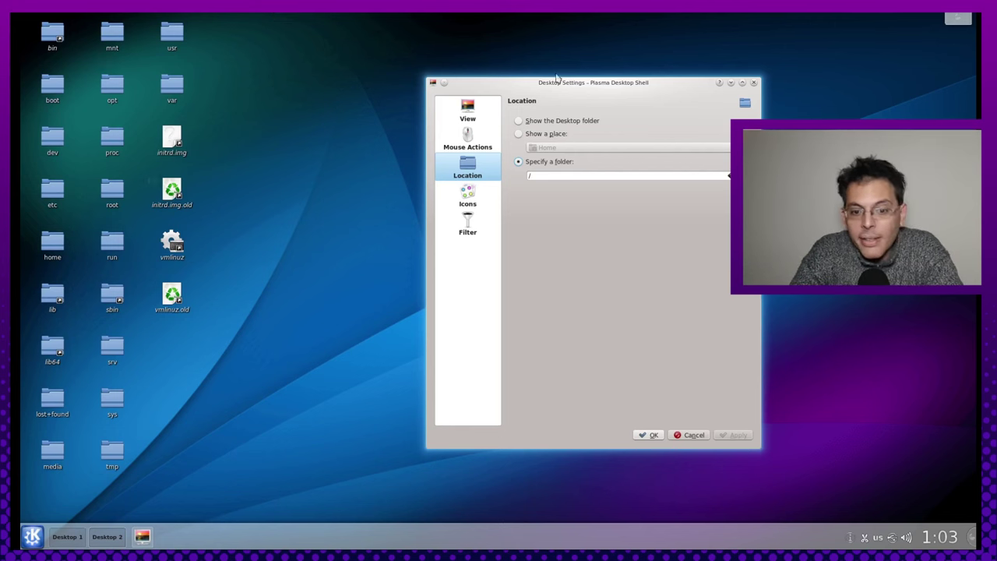
# - Review the desktop's Icons and Filter settings, and set its layout to Escritorio por omisión and apply it
pyautogui.click(467, 197)
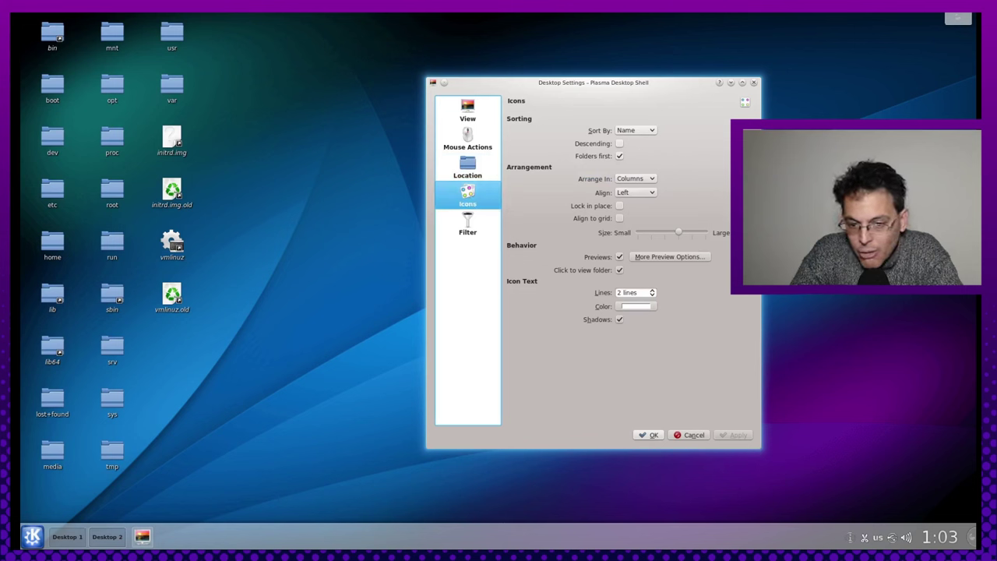
pyautogui.click(468, 226)
pyautogui.click(467, 110)
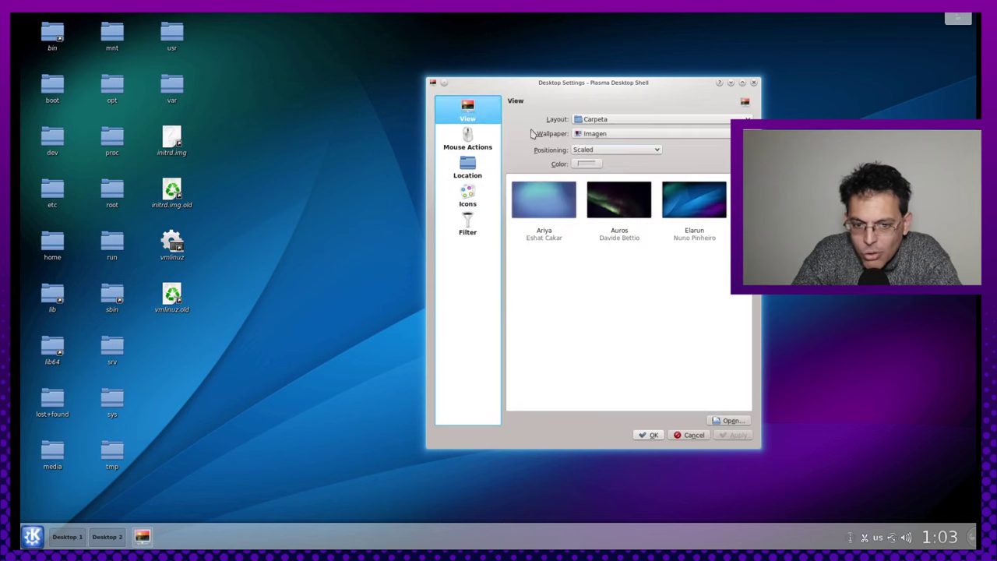
pyautogui.click(625, 120)
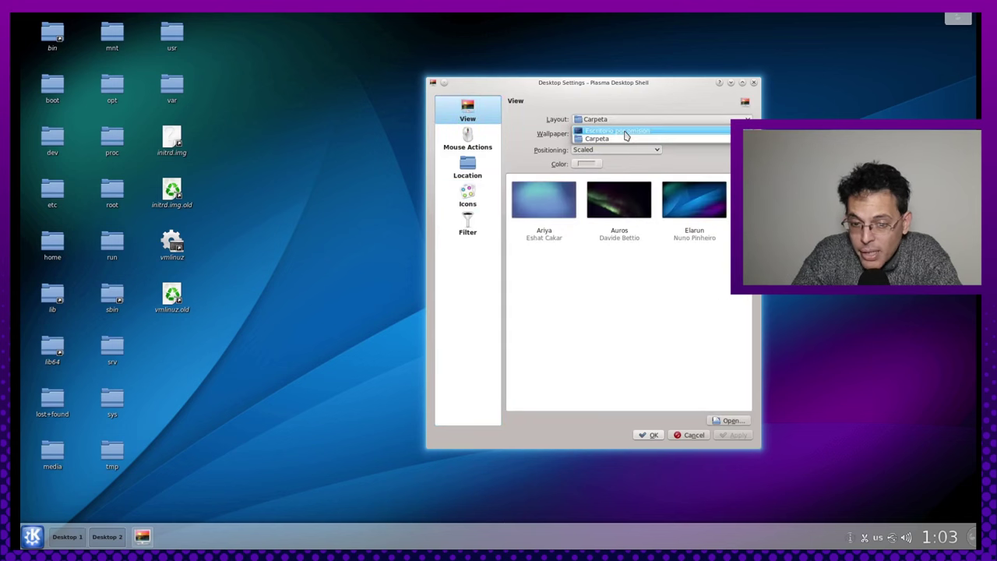
pyautogui.click(626, 131)
pyautogui.click(736, 434)
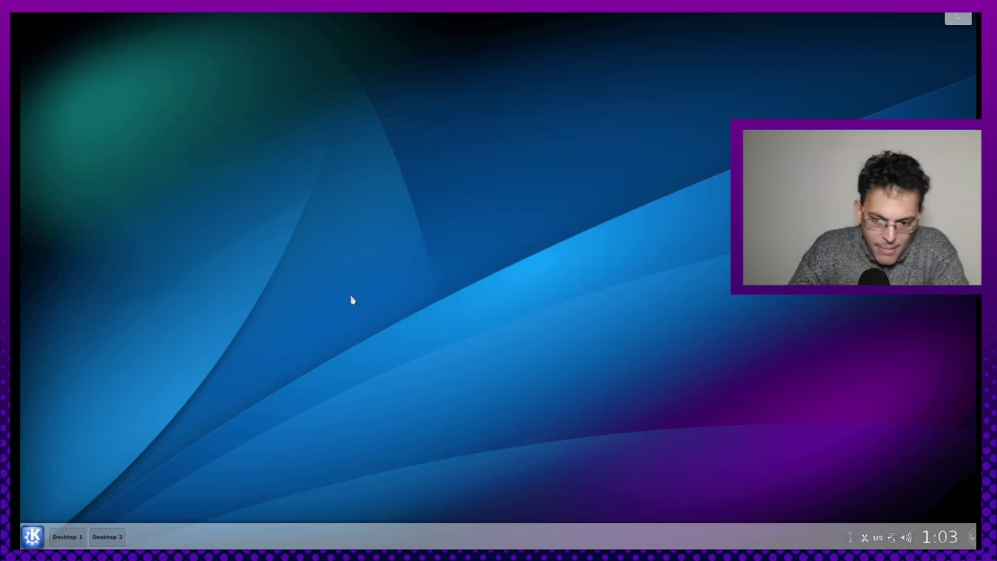
# - Browse the launcher's application categories and open the Terminal from the favorites
pyautogui.click(32, 537)
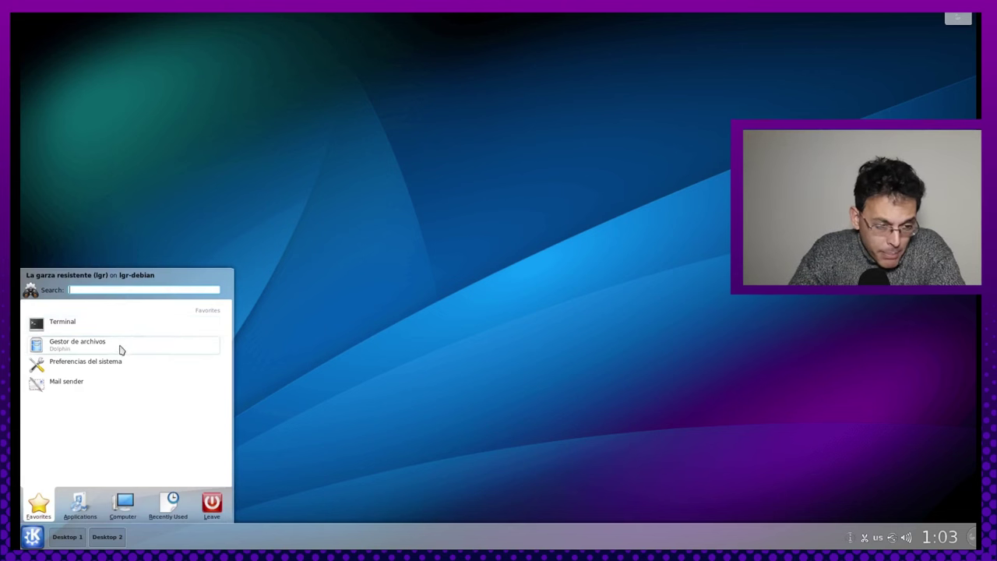
pyautogui.click(81, 506)
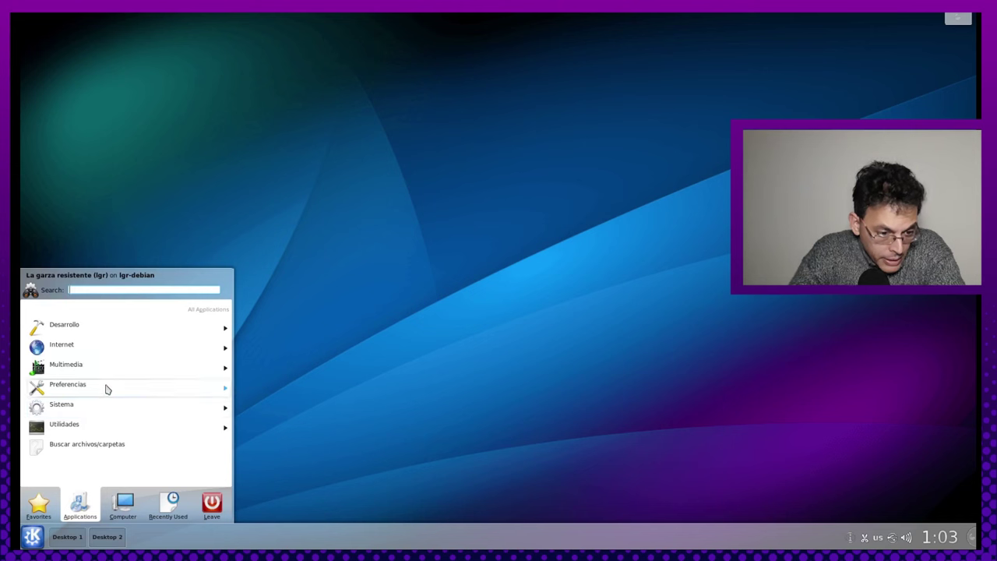
pyautogui.click(41, 510)
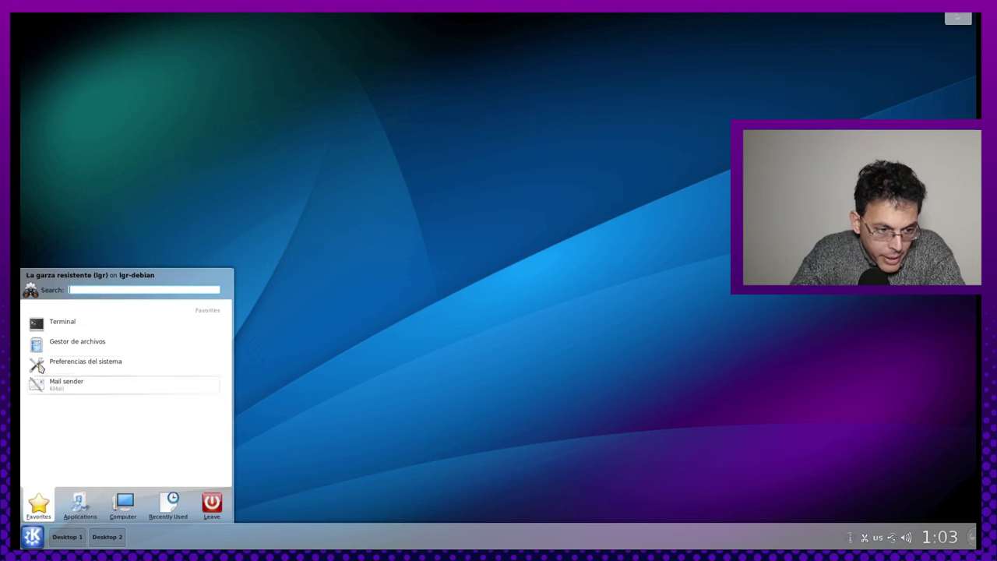
pyautogui.click(63, 322)
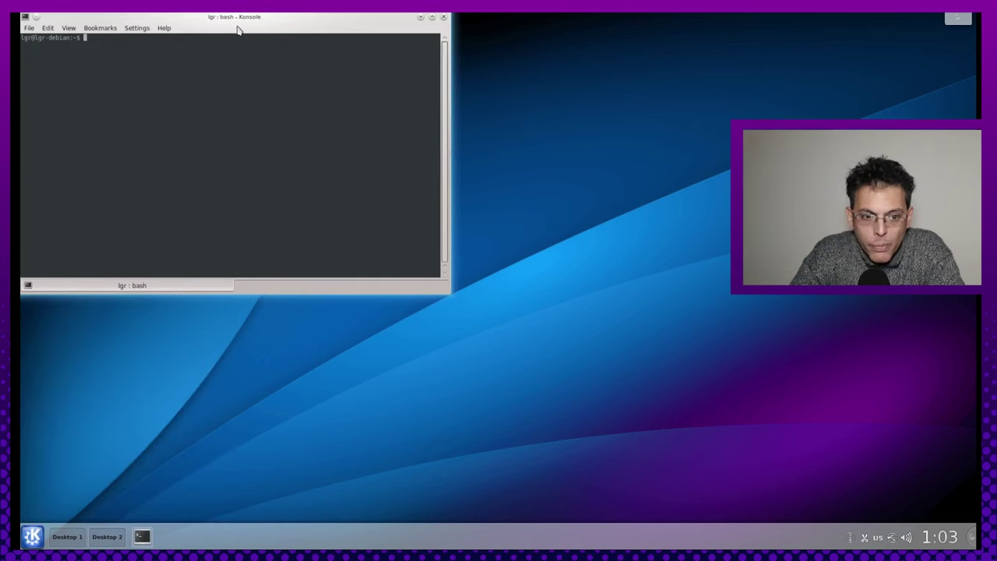
# - Move the terminal window toward the middle of the desktop, run htop to check resource usage, and close the window
pyautogui.moveTo(239, 29); pyautogui.dragTo(513, 107)
pyautogui.write('h')
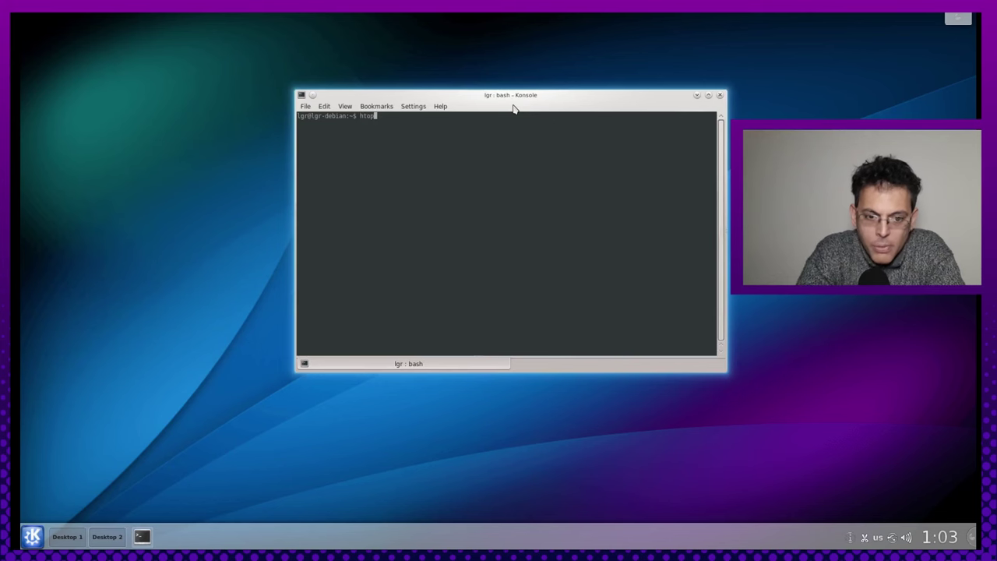
pyautogui.write('top')
pyautogui.press('Return')
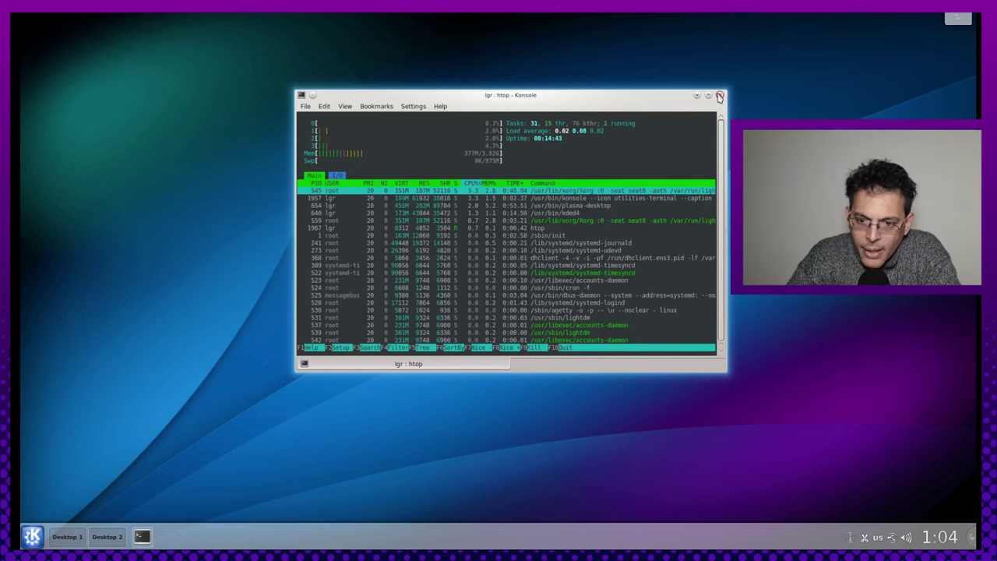
pyautogui.click(720, 96)
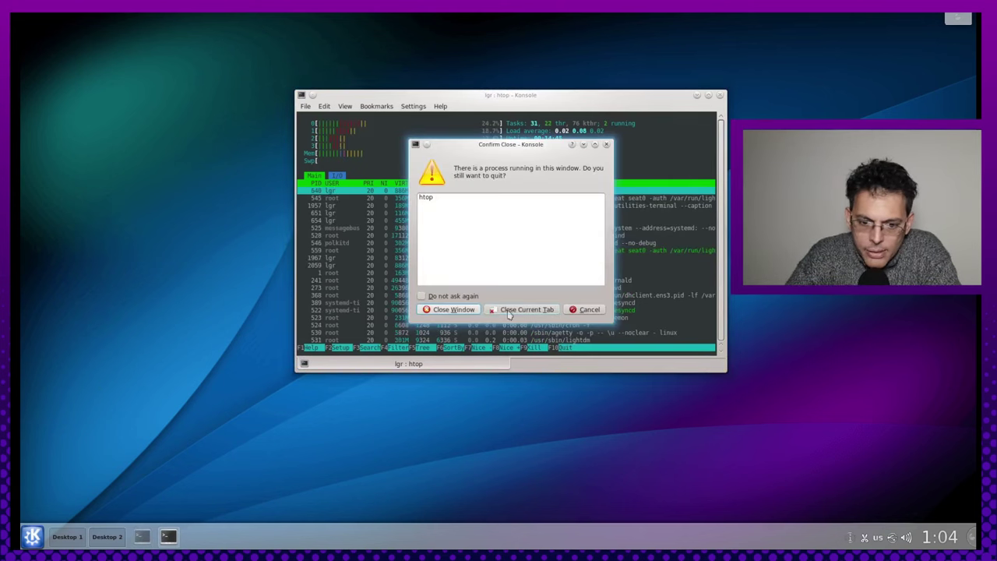
pyautogui.click(449, 310)
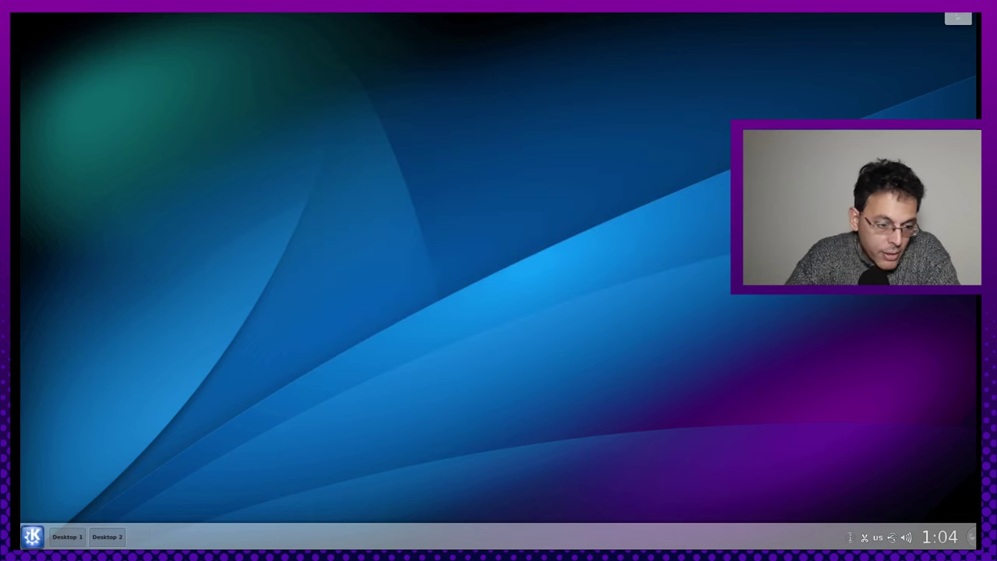
# - Open Preferencias del sistema, examine the user account and Rutas pages of Detalles de cuentas, and return to the overview
pyautogui.click(32, 537)
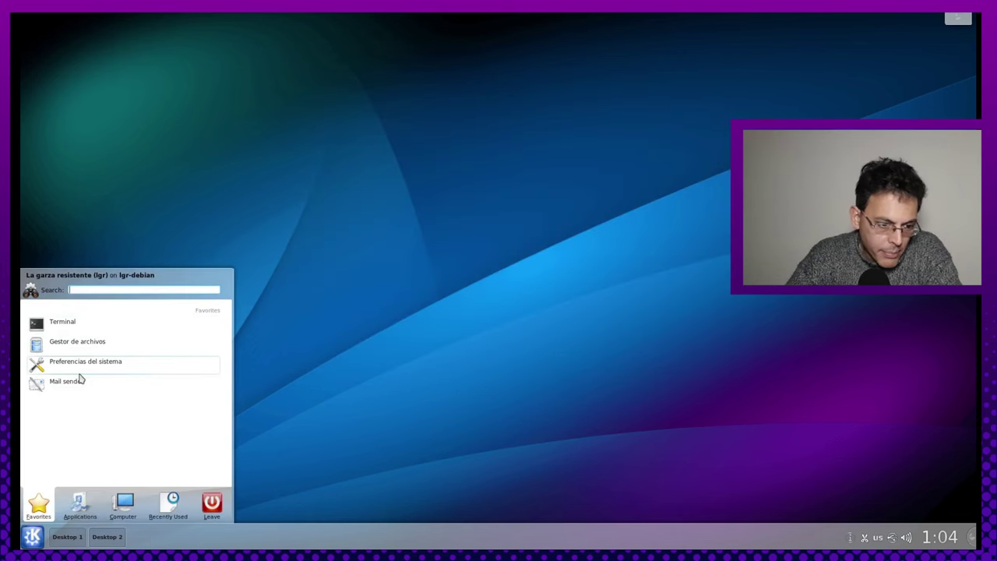
pyautogui.click(83, 366)
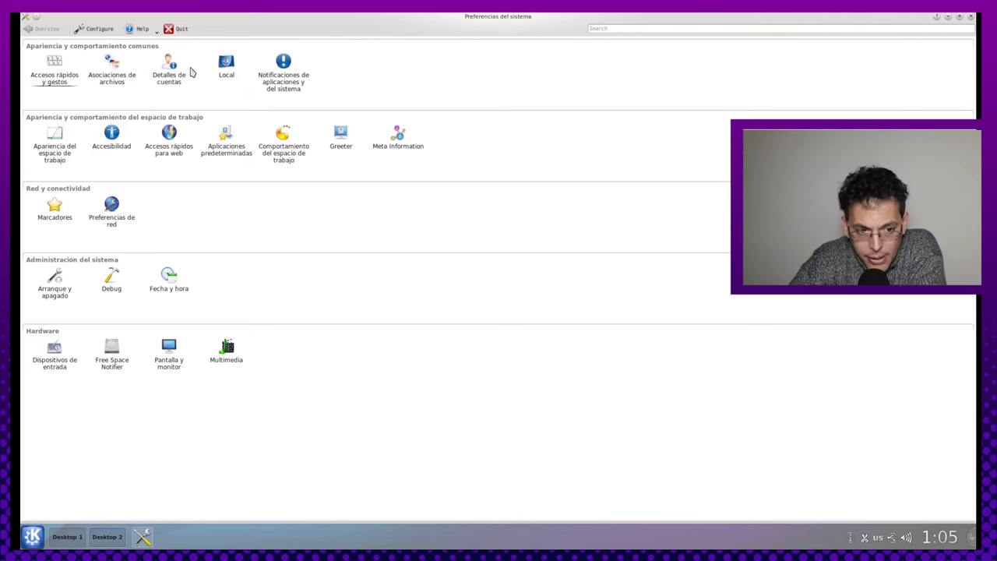
pyautogui.click(174, 87)
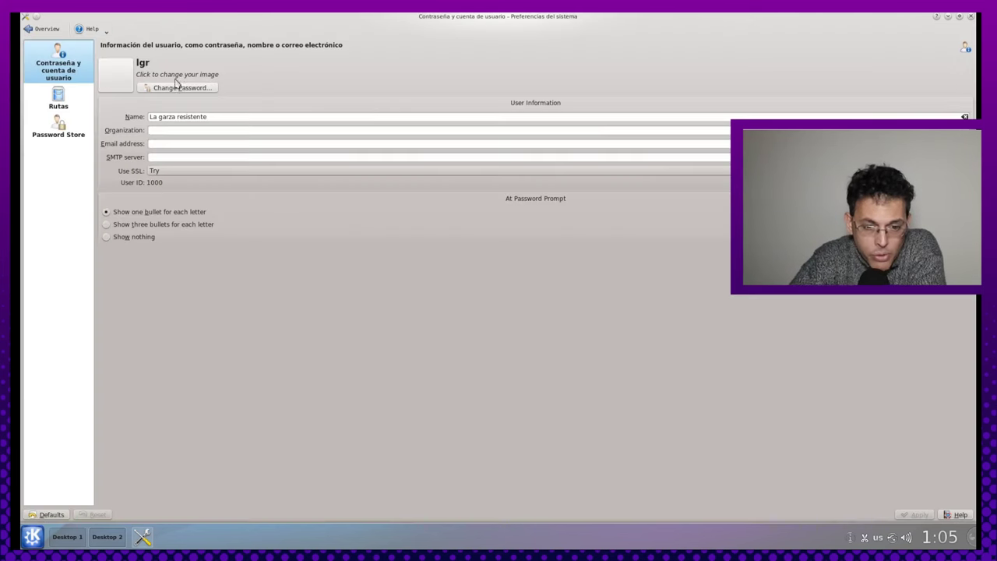
pyautogui.click(87, 97)
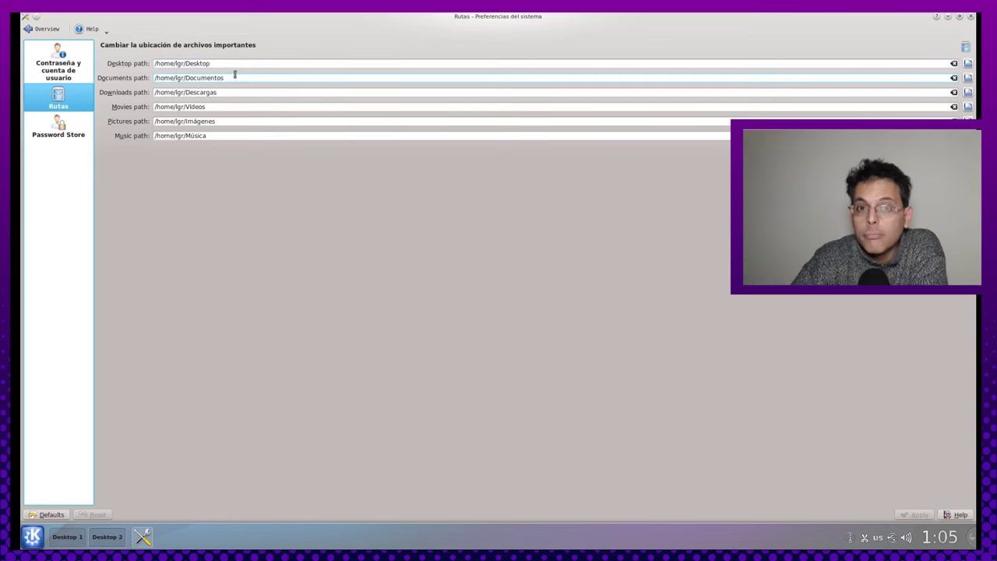
pyautogui.moveTo(305, 15)
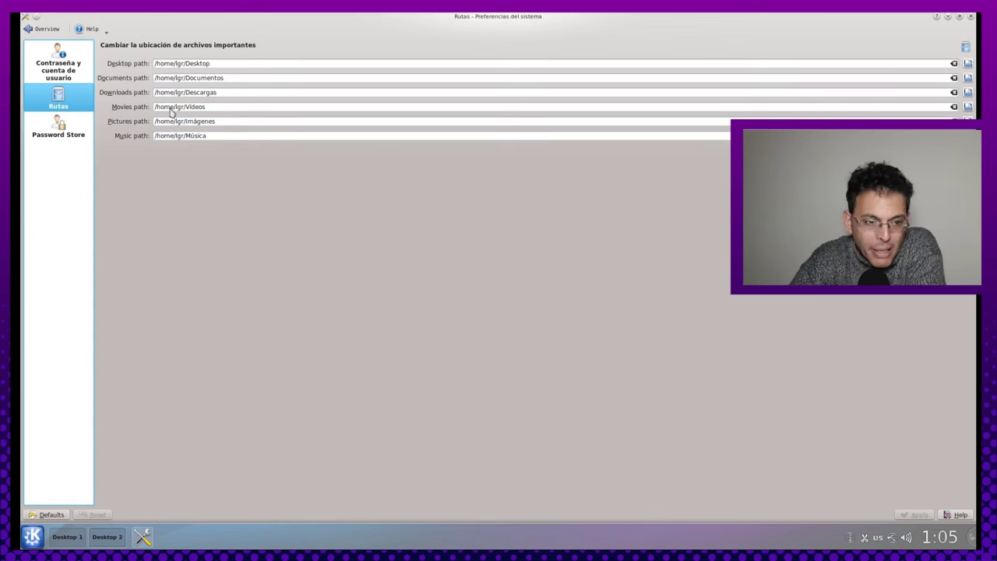
pyautogui.click(43, 31)
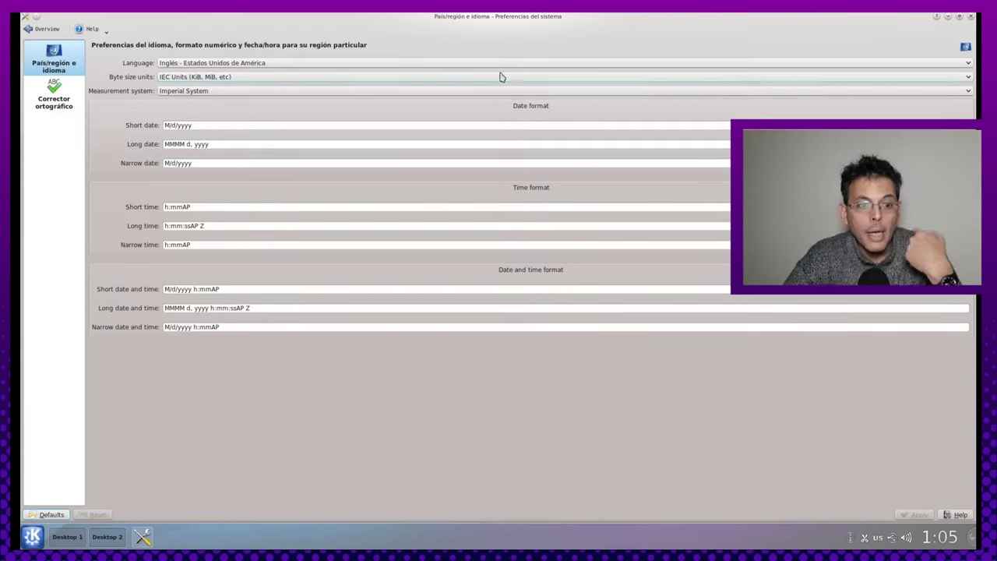
# - Set the language in the País/región e idioma preferences to Tailandés - Tailandia
pyautogui.click(255, 65)
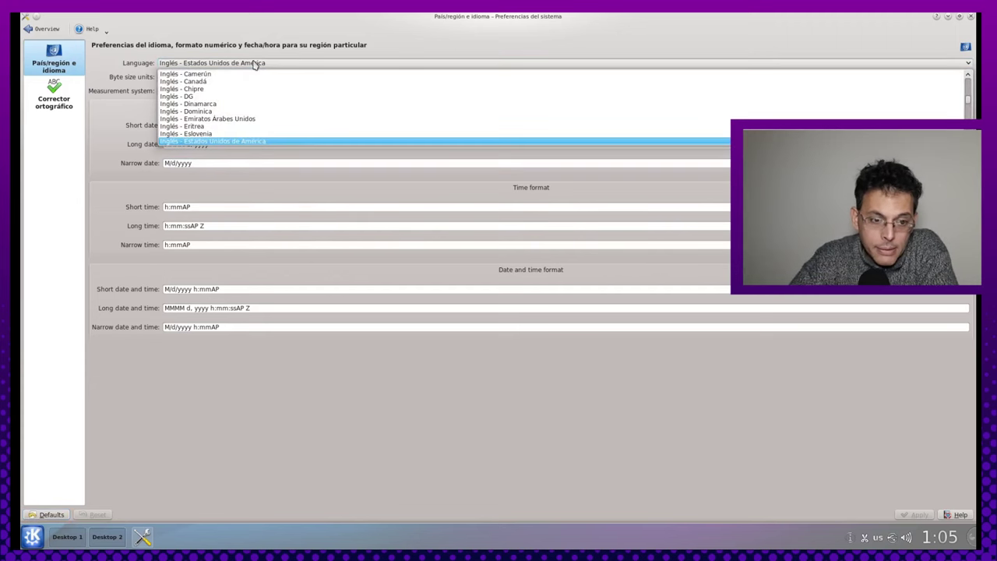
pyautogui.scroll(20, 259, 82)
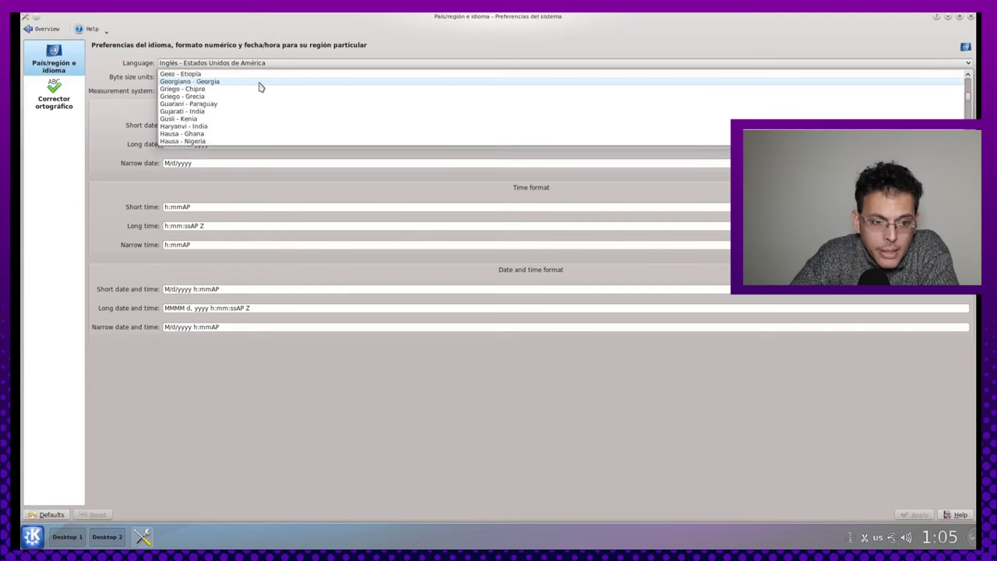
pyautogui.scroll(-20, 260, 87)
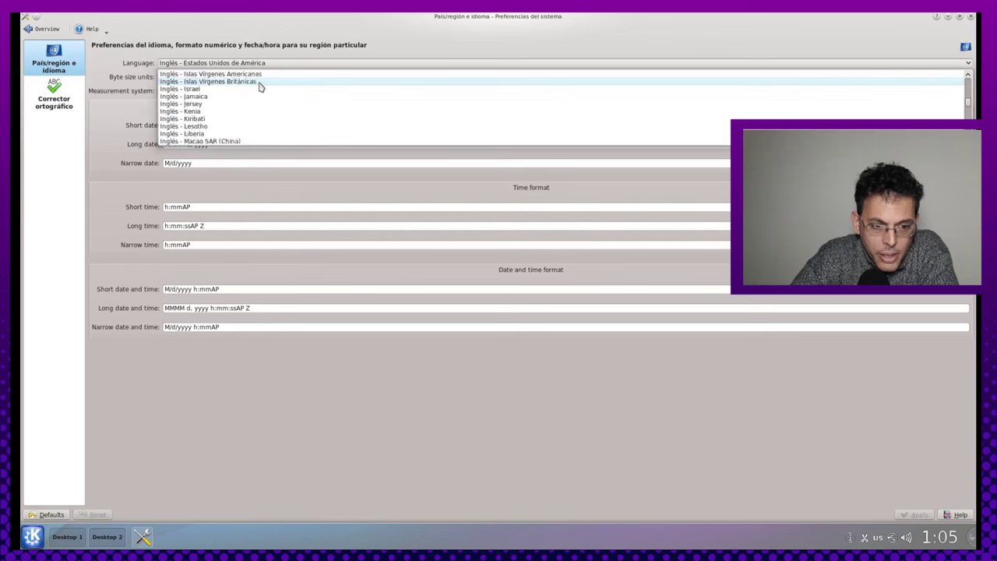
pyautogui.scroll(-20, 261, 87)
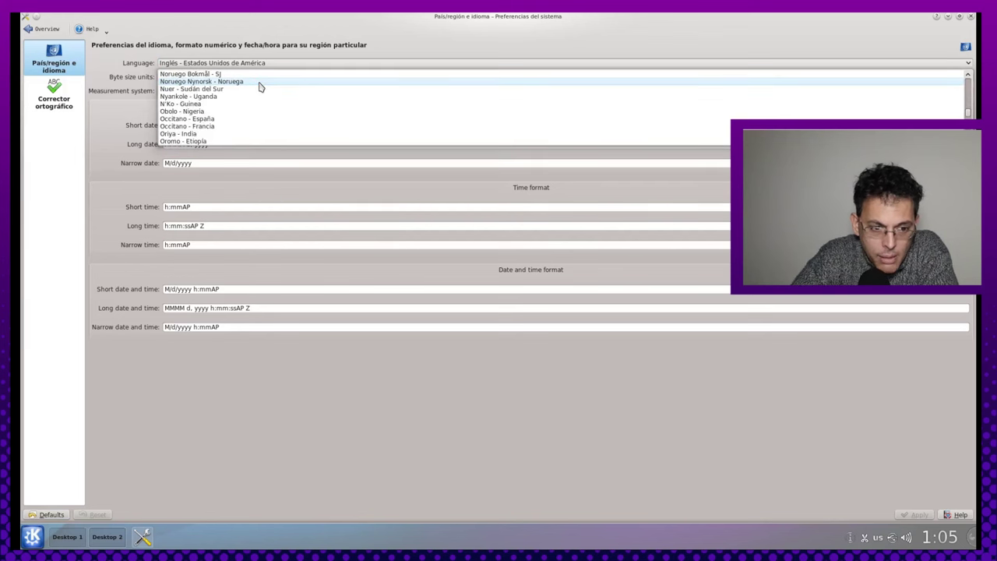
pyautogui.scroll(-15, 260, 87)
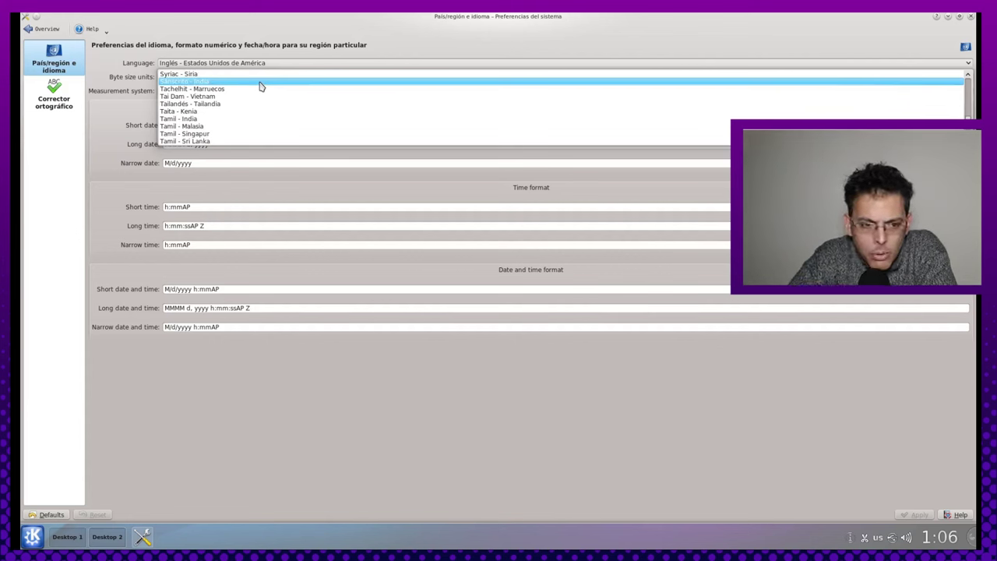
pyautogui.click(285, 103)
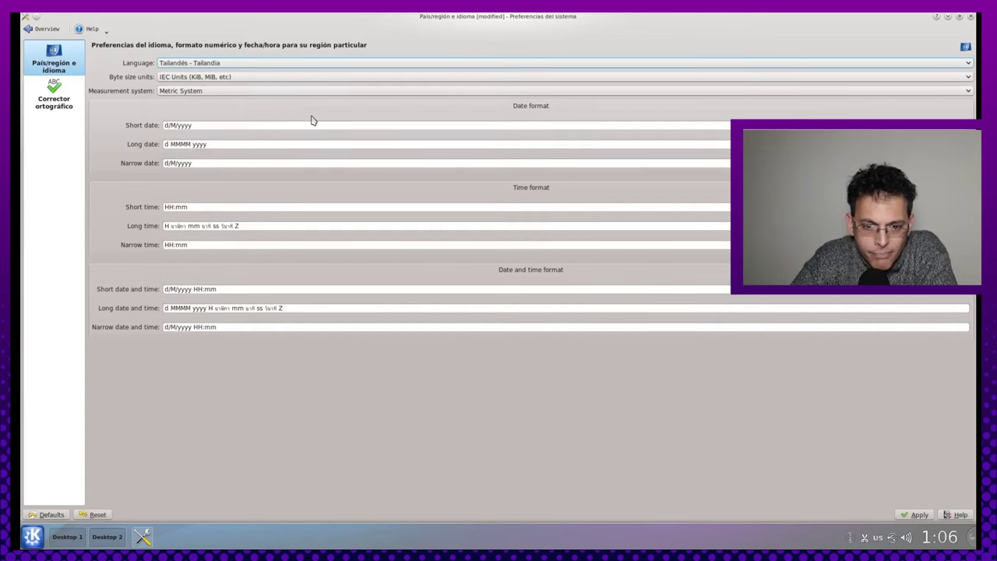
# - Look through the available regional languages and choose Silesian - Polonia
pyautogui.click(303, 64)
pyautogui.click(304, 65)
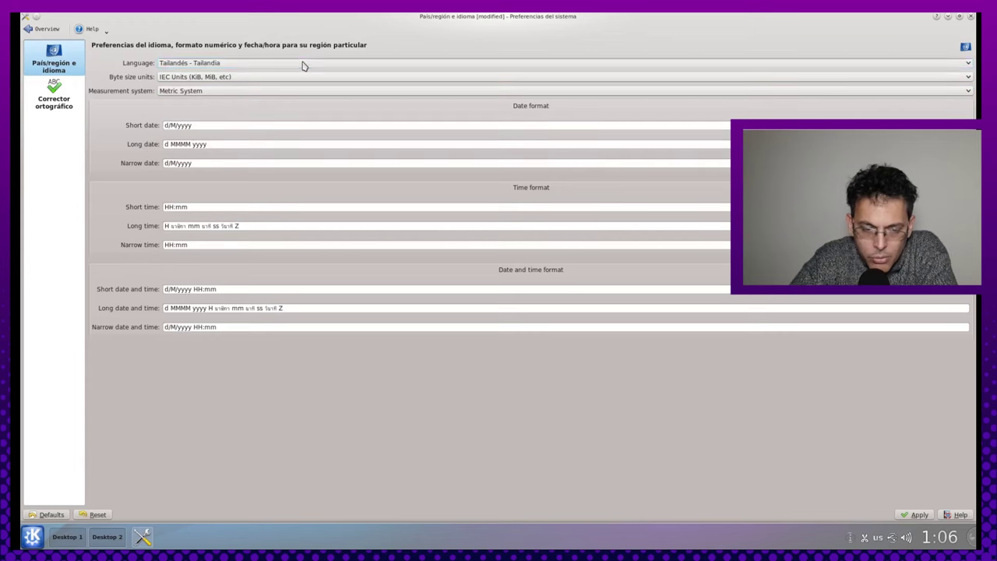
pyautogui.click(304, 64)
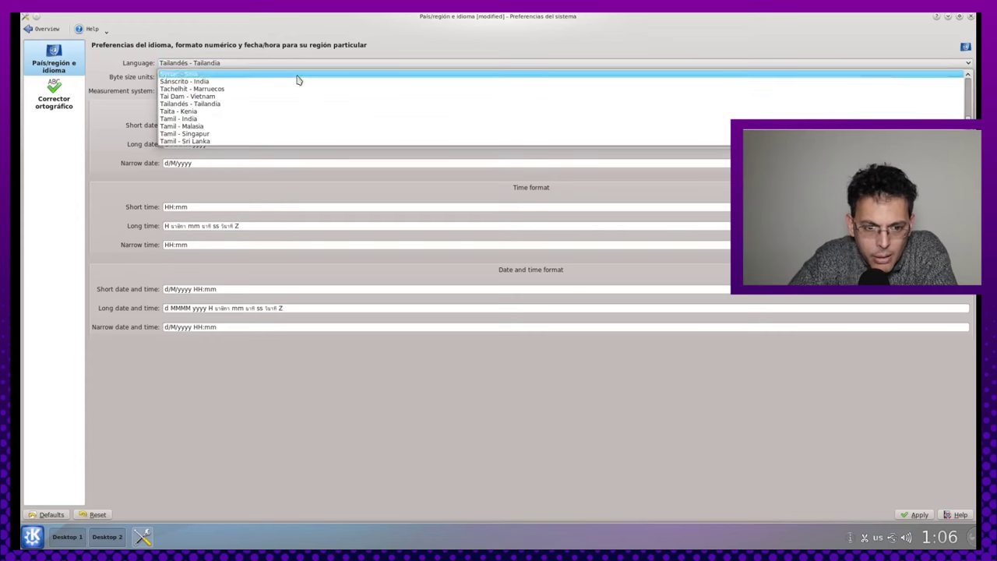
pyautogui.scroll(-10, 304, 121)
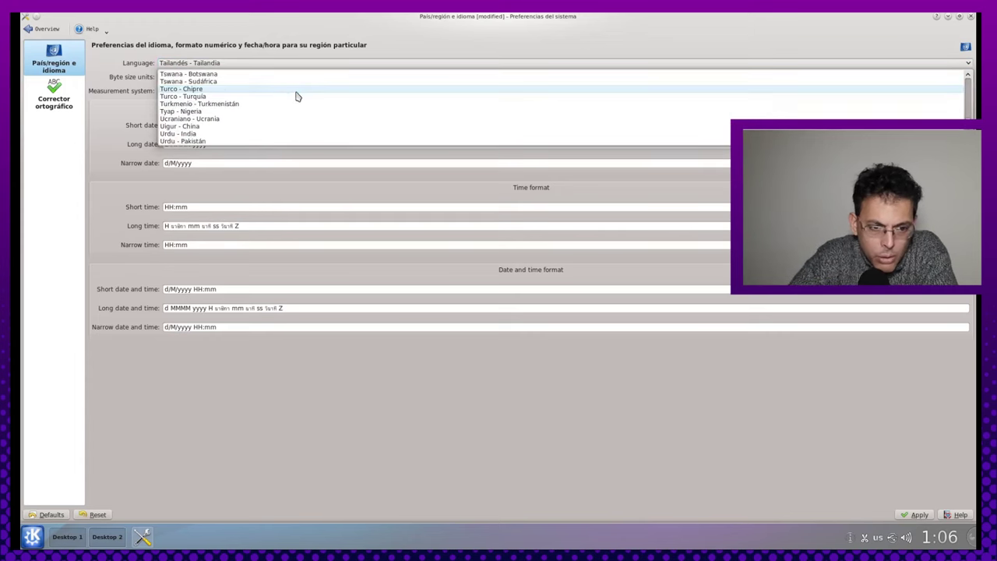
pyautogui.scroll(10, 299, 109)
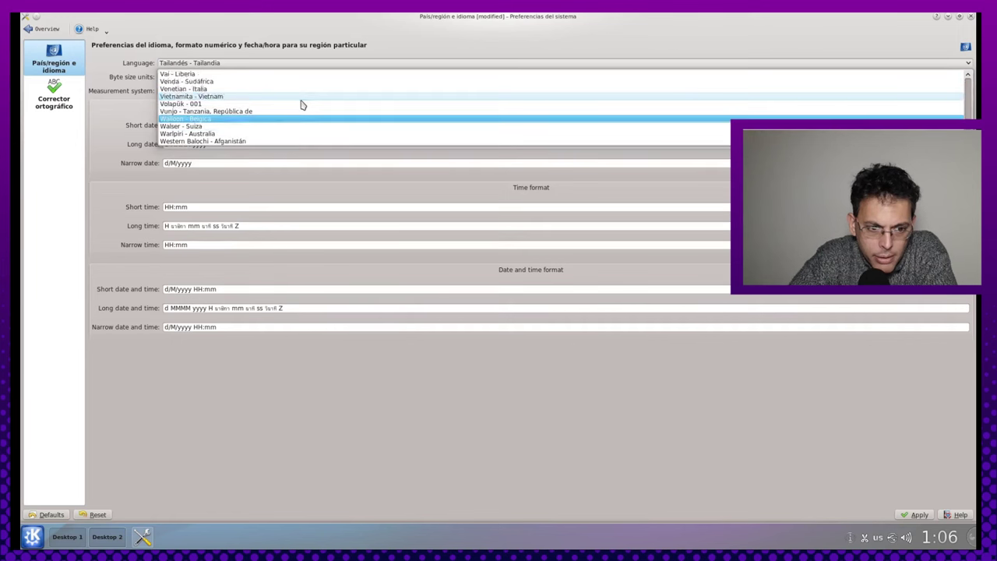
pyautogui.scroll(5, 304, 102)
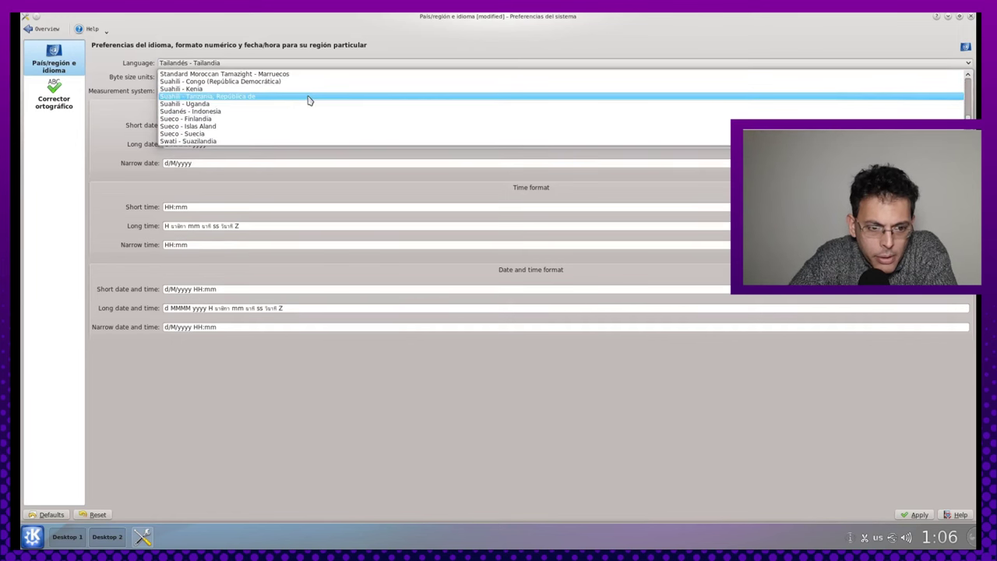
pyautogui.scroll(-1, 308, 99)
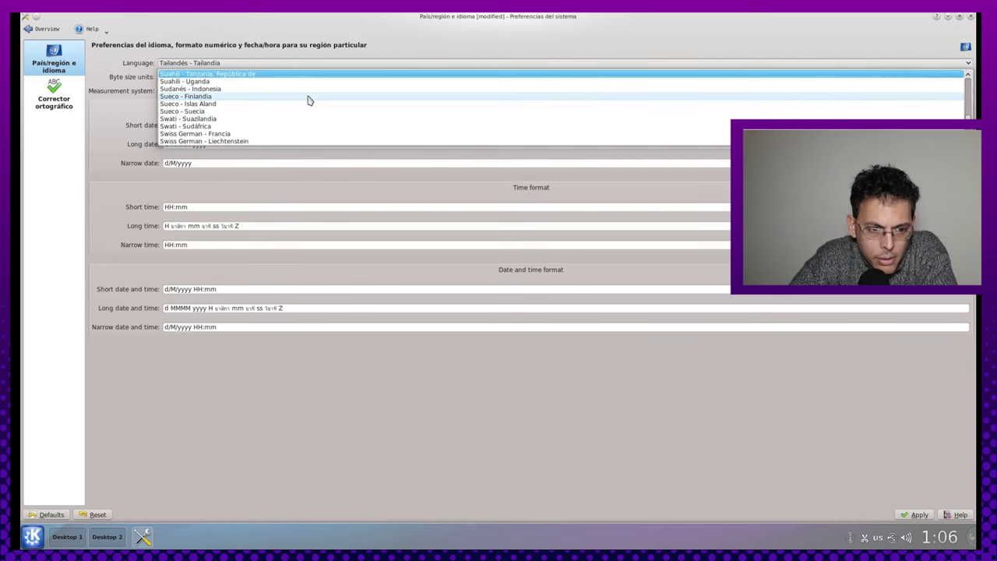
pyautogui.scroll(-4, 308, 100)
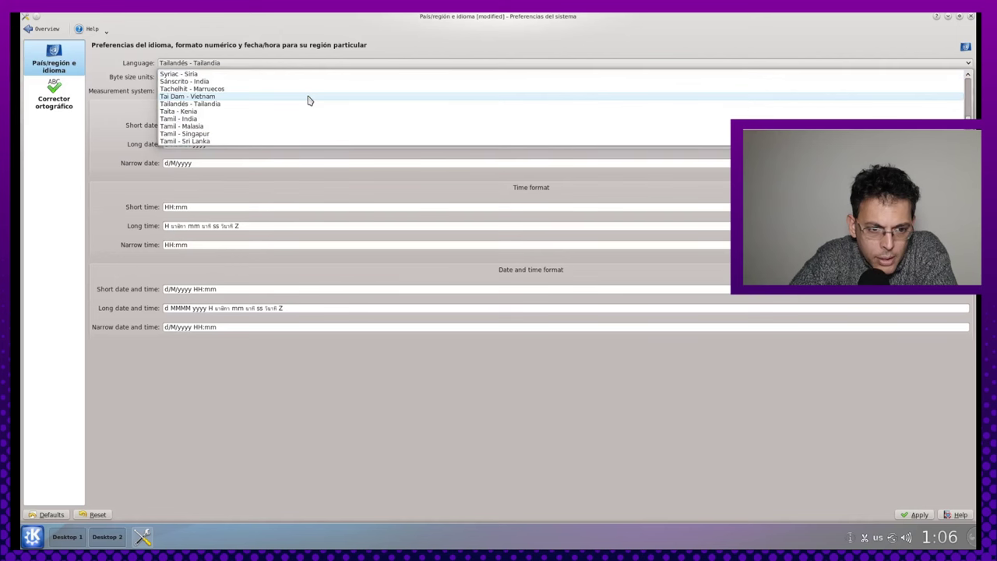
pyautogui.scroll(6, 310, 99)
pyautogui.click(312, 98)
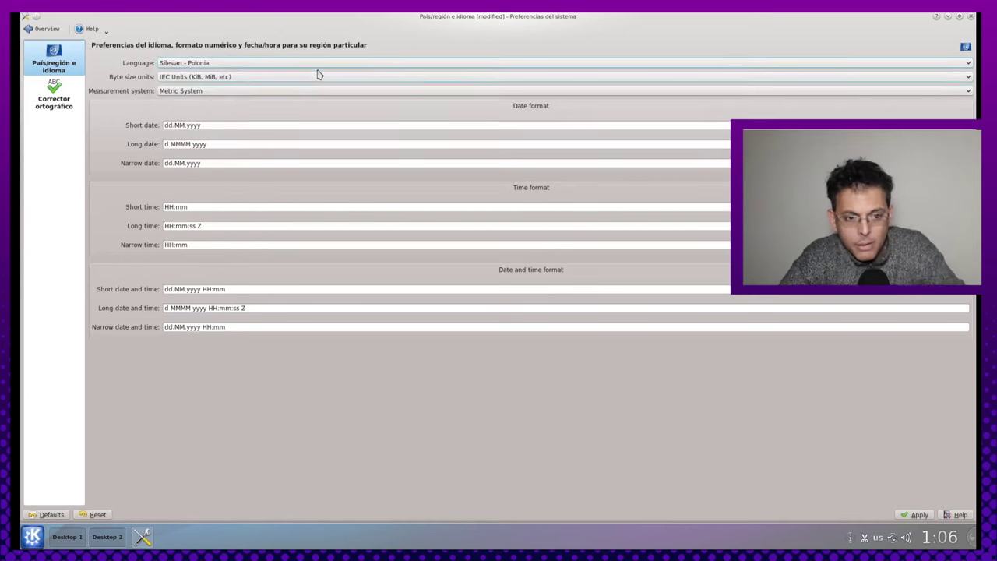
# - Set the regional language to Español - Argentina
pyautogui.click(317, 65)
pyautogui.click(318, 65)
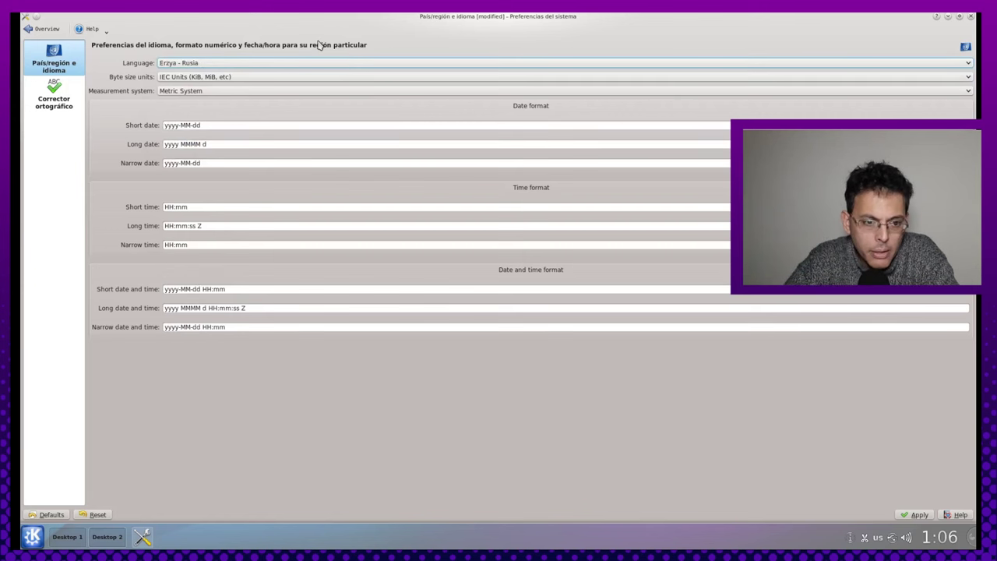
pyautogui.press('Down')
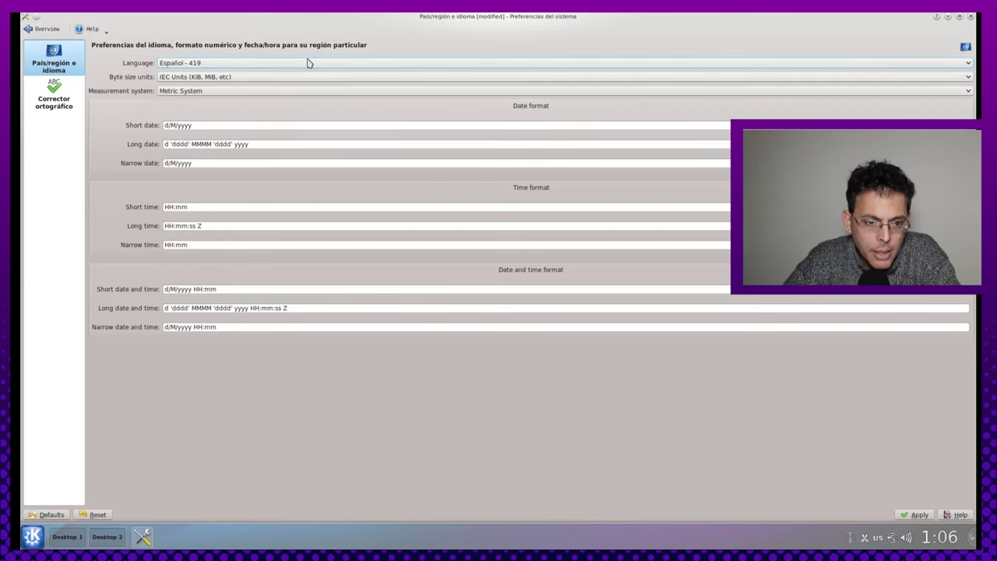
pyautogui.click(309, 62)
pyautogui.click(304, 82)
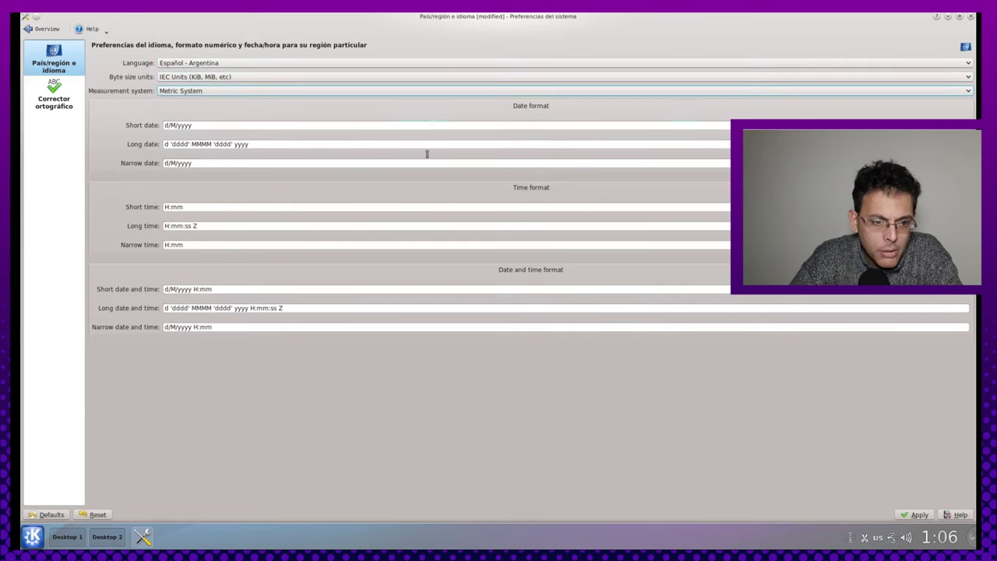
# - Apply the Español - Argentina regional settings, acknowledge the language notice, and close Preferencias del sistema
pyautogui.press('Tab')
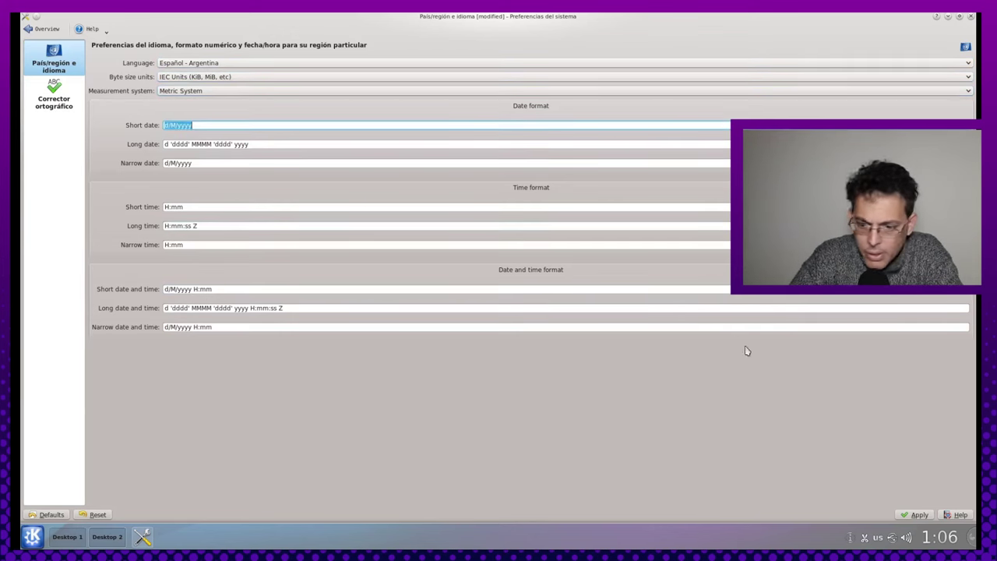
pyautogui.click(921, 515)
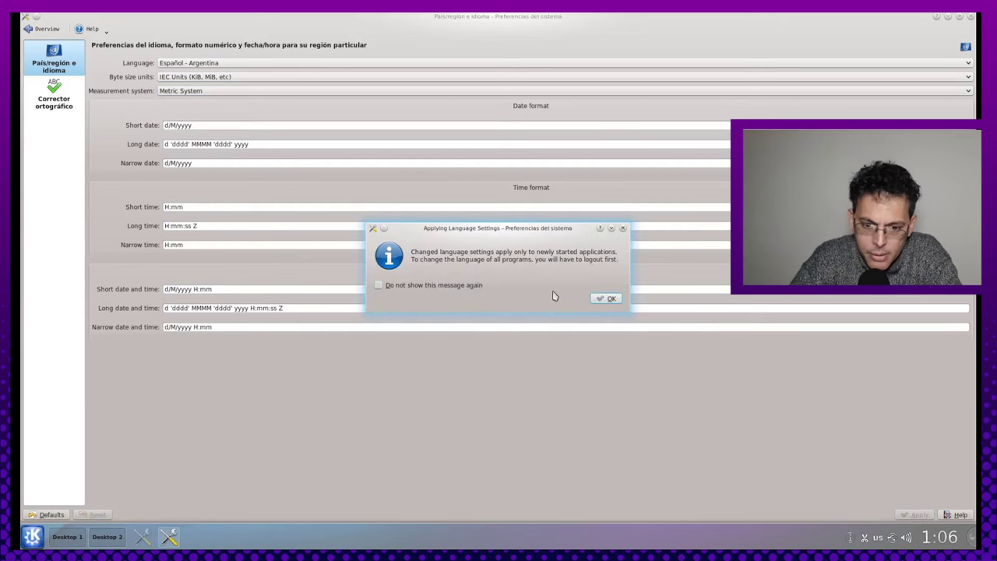
pyautogui.click(611, 300)
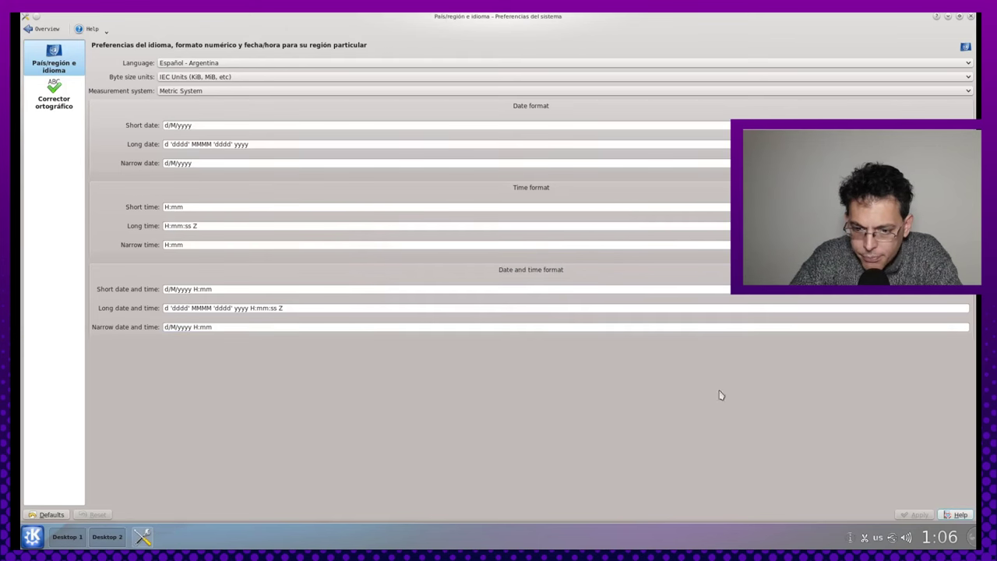
pyautogui.click(44, 29)
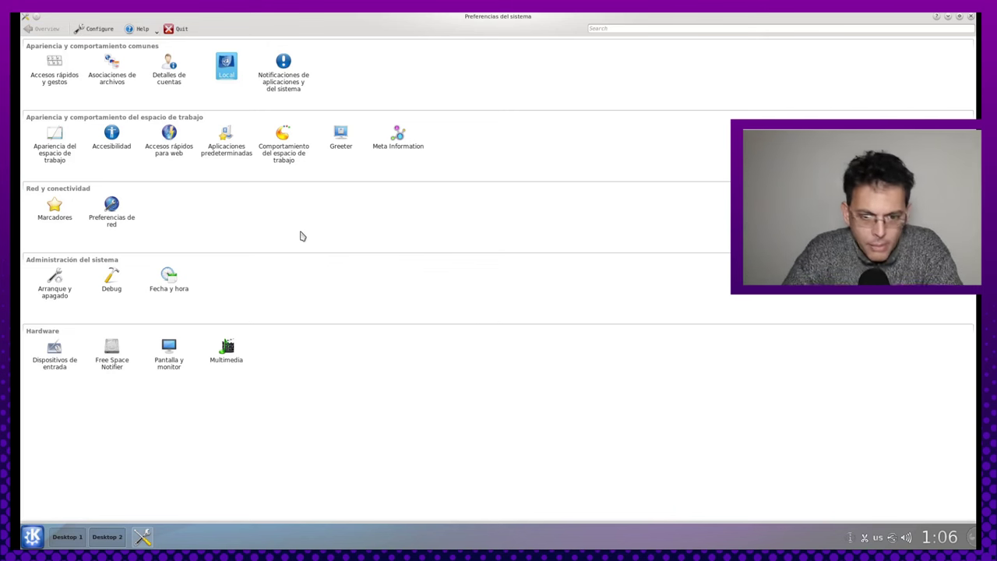
pyautogui.click(340, 134)
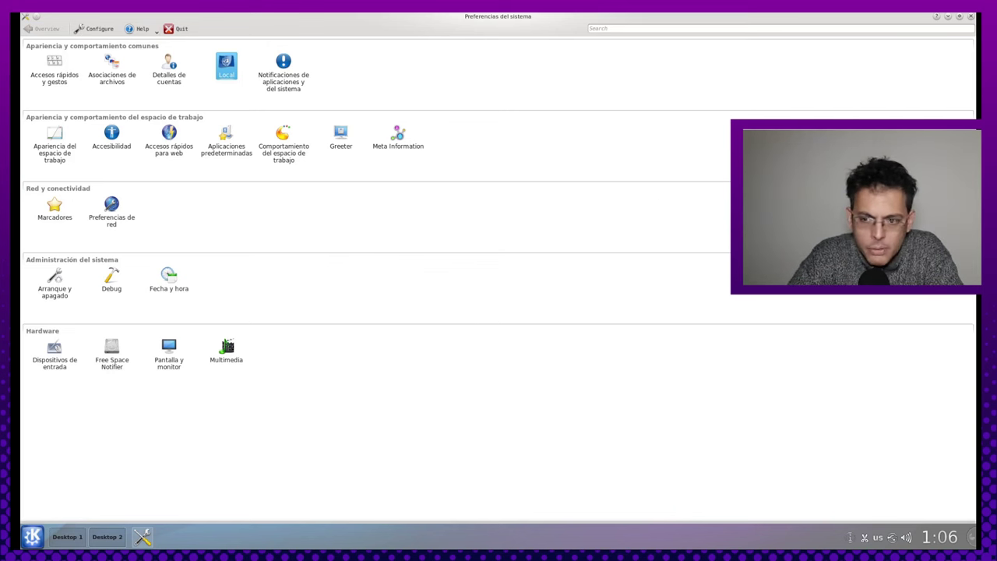
pyautogui.click(971, 17)
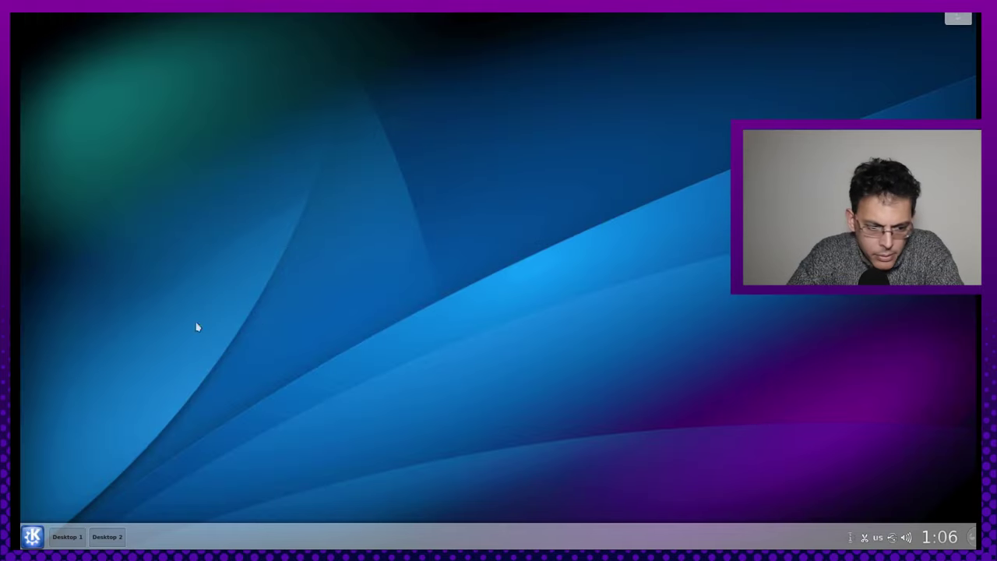
# - Log out of the current desktop session and confirm the logout
pyautogui.click(32, 537)
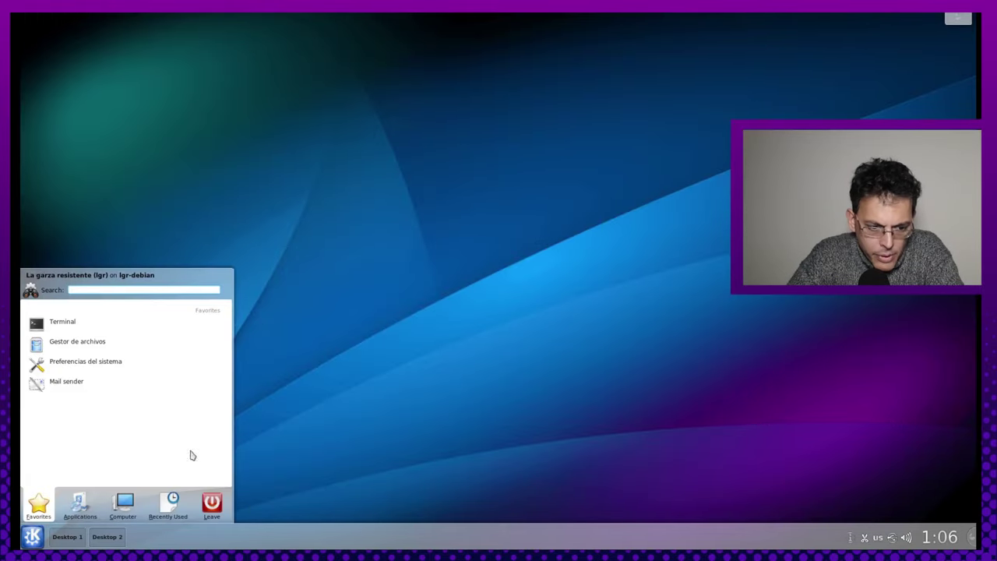
pyautogui.click(211, 507)
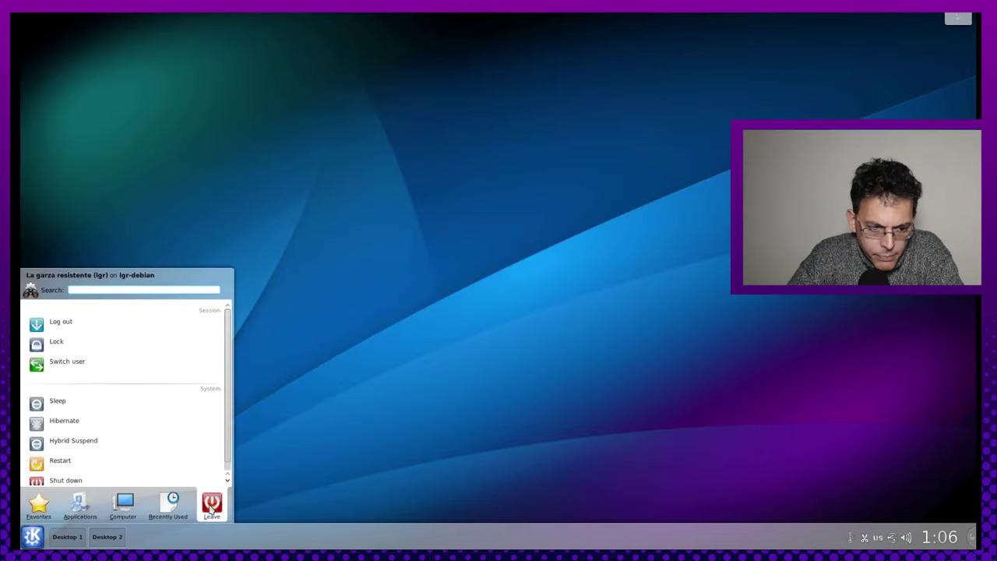
pyautogui.click(69, 324)
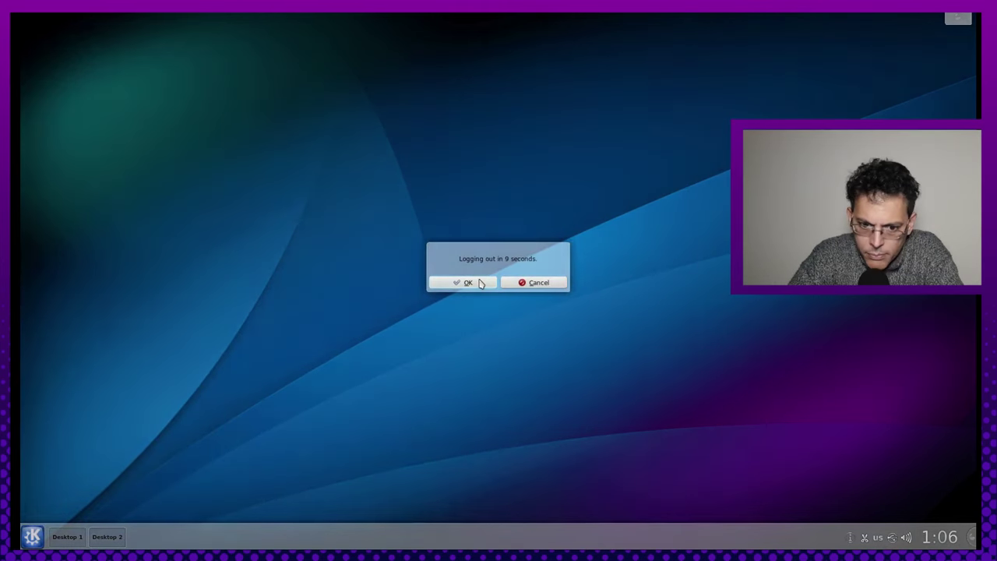
pyautogui.click(481, 282)
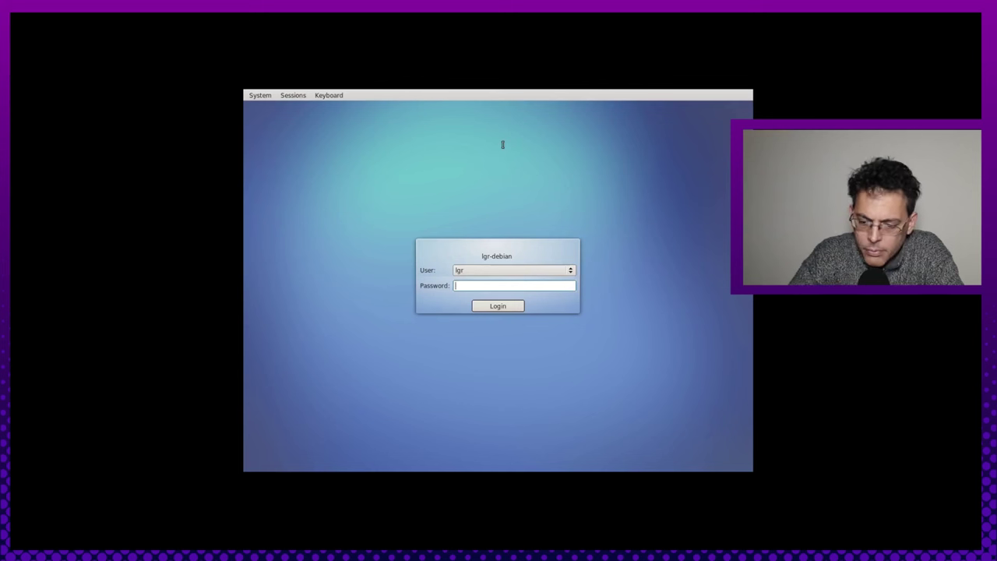
# - Check the session choices on the login screen and log back in to the desktop
pyautogui.click(288, 94)
pyautogui.click(289, 96)
pyautogui.click(503, 308)
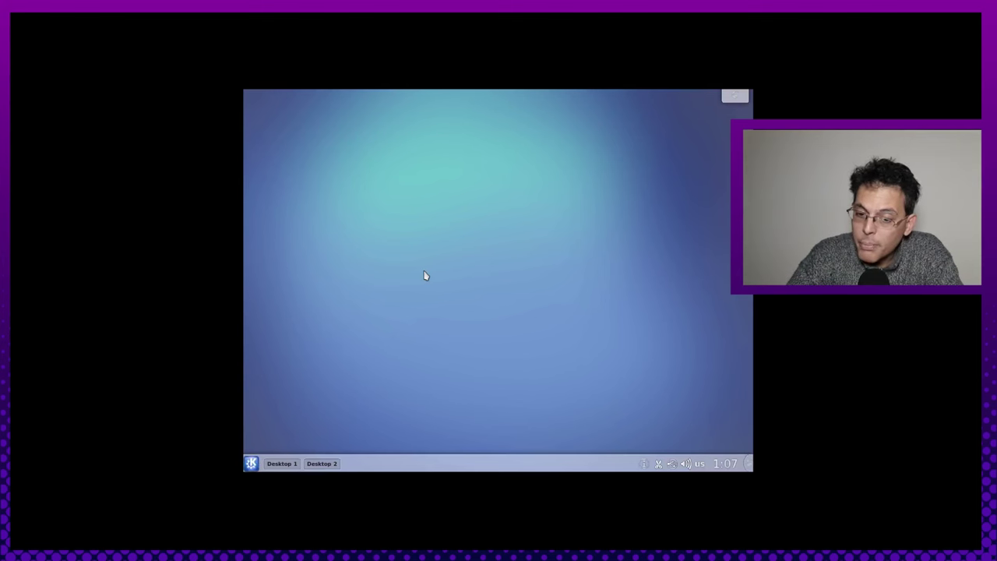
# - Set the desktop wallpaper to Elarun in the desktop settings
pyautogui.rightClick(425, 276)
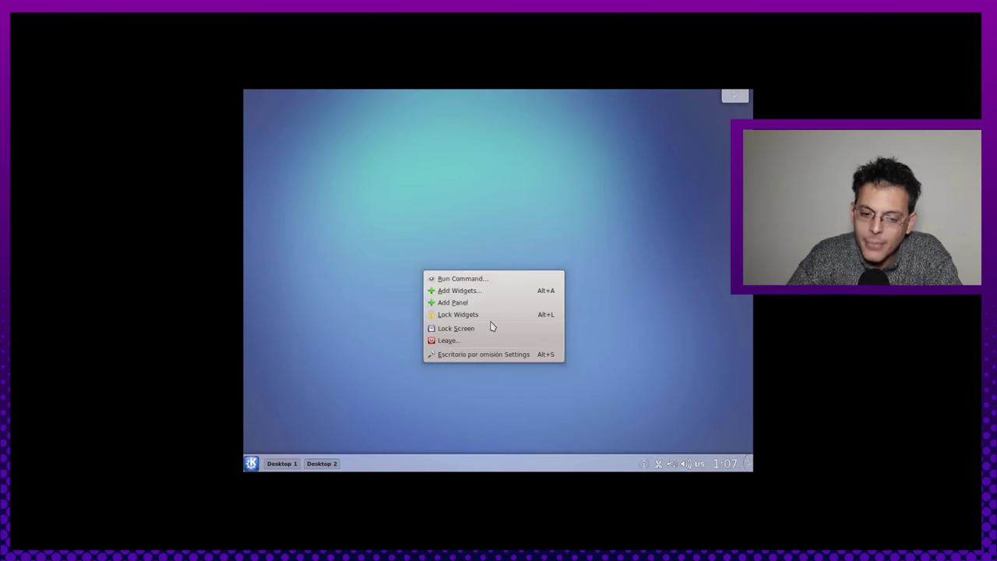
pyautogui.click(479, 354)
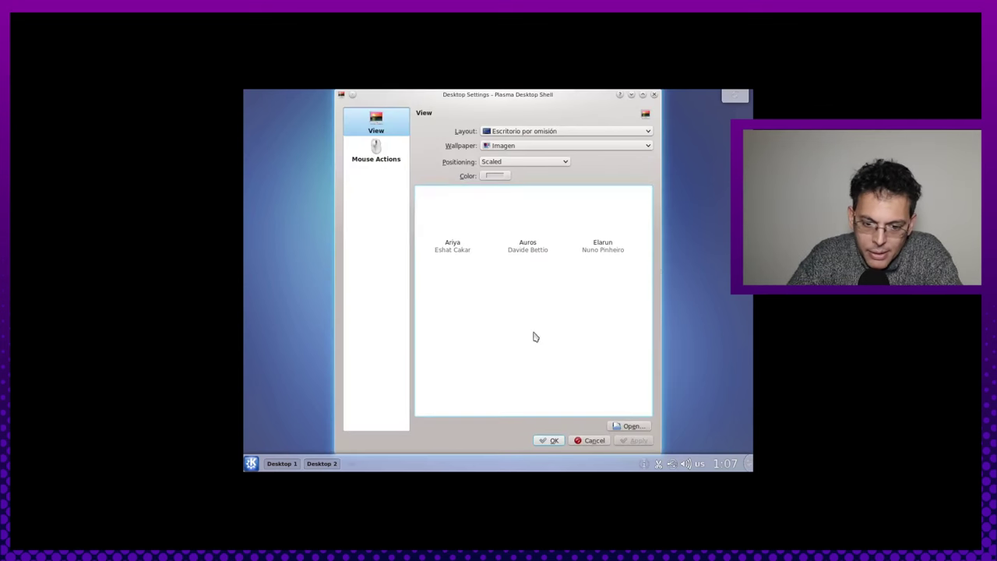
pyautogui.click(602, 218)
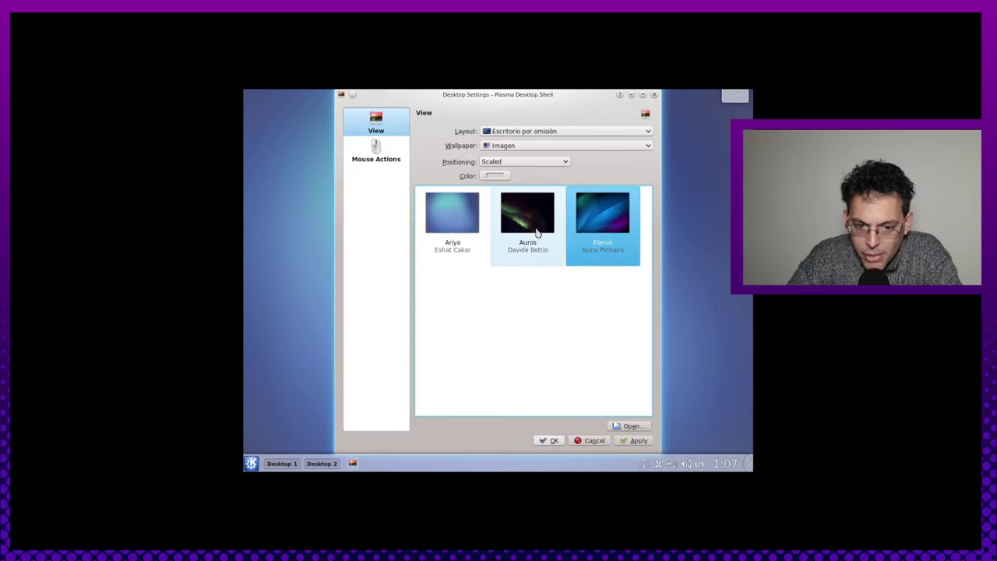
pyautogui.click(635, 440)
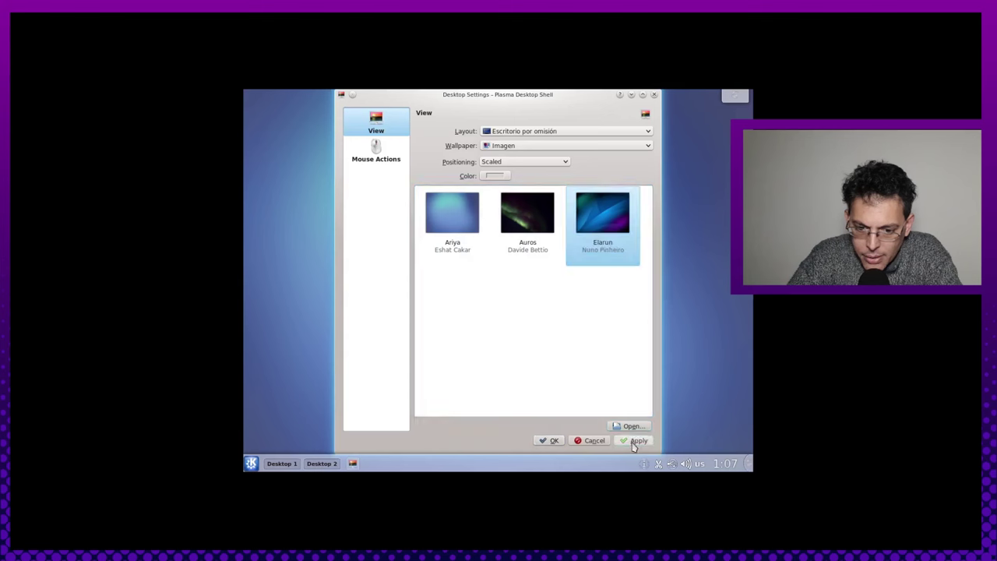
pyautogui.click(550, 441)
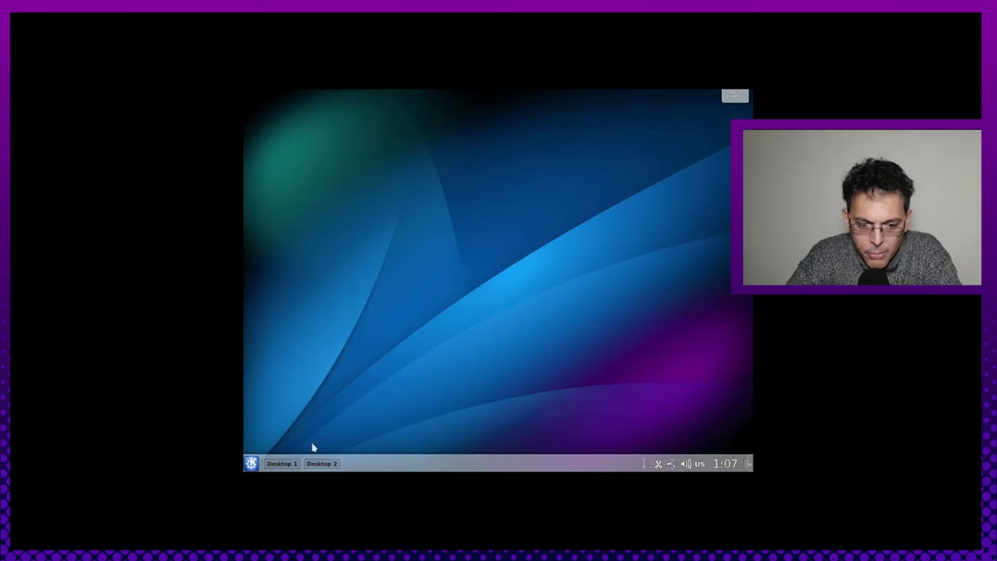
# - Set the Virtual-1 display size to 1920x1080 in the Pantalla y monitor preferences and accept the new configuration
pyautogui.click(251, 463)
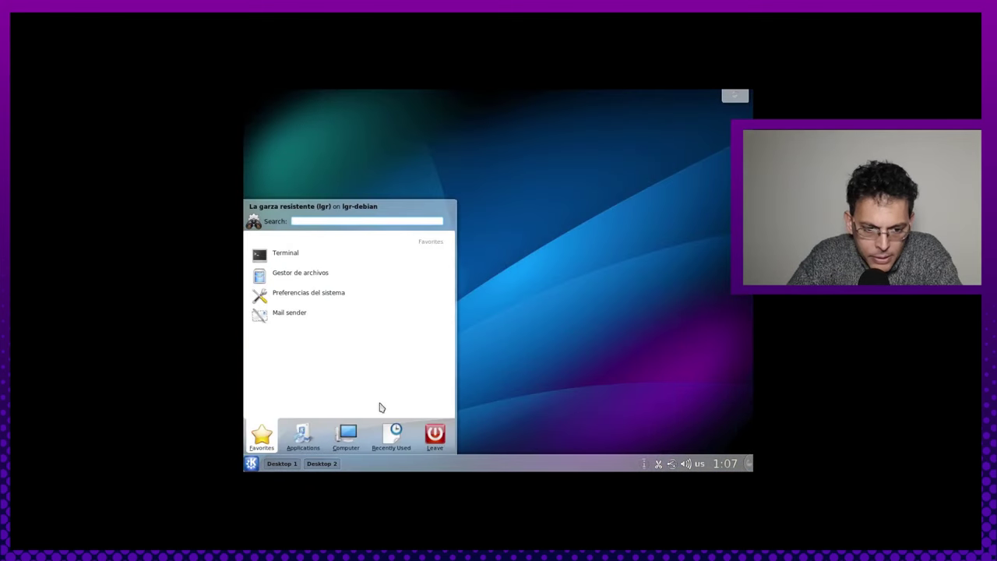
pyautogui.click(318, 292)
pyautogui.scroll(-1, 468, 299)
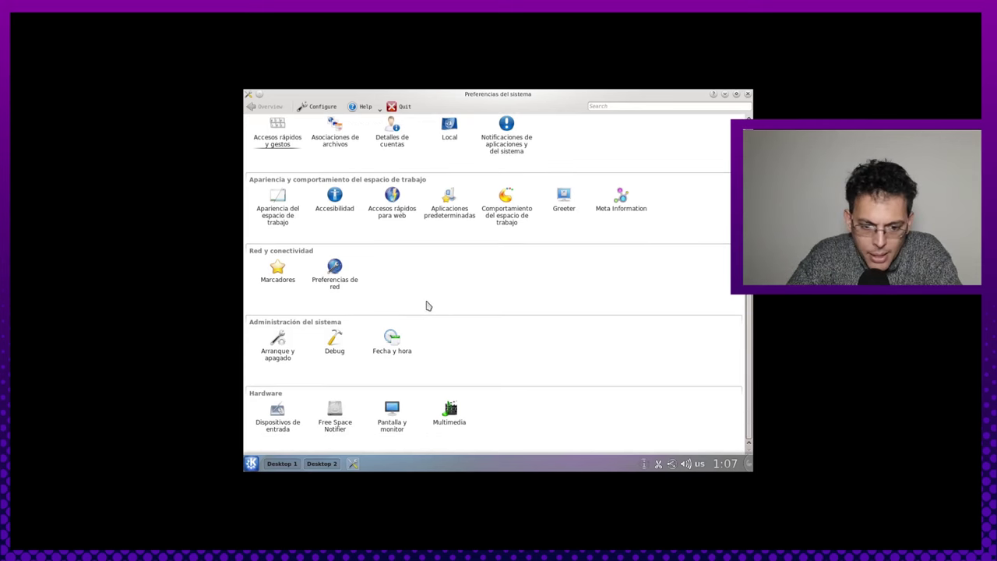
pyautogui.click(393, 419)
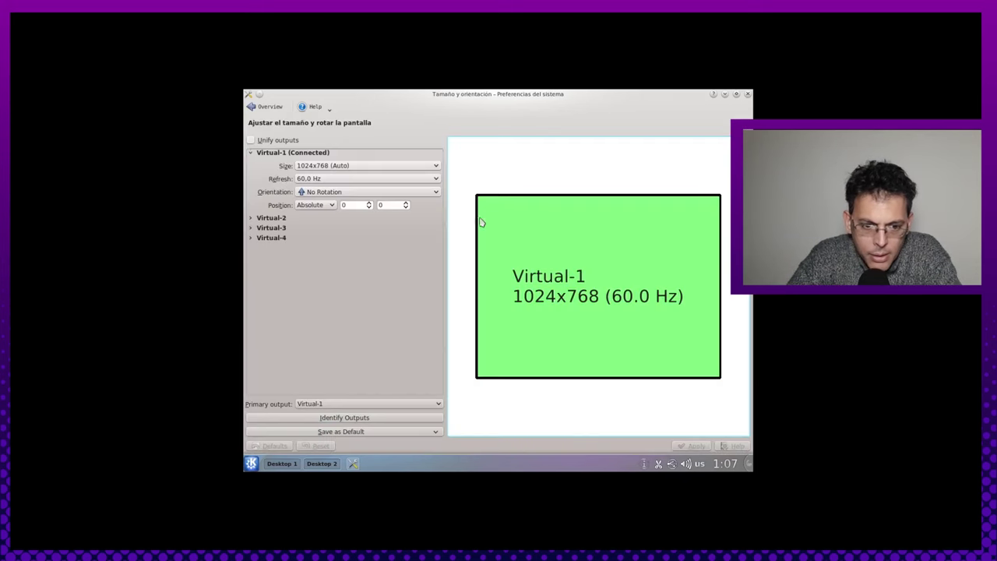
pyautogui.click(362, 167)
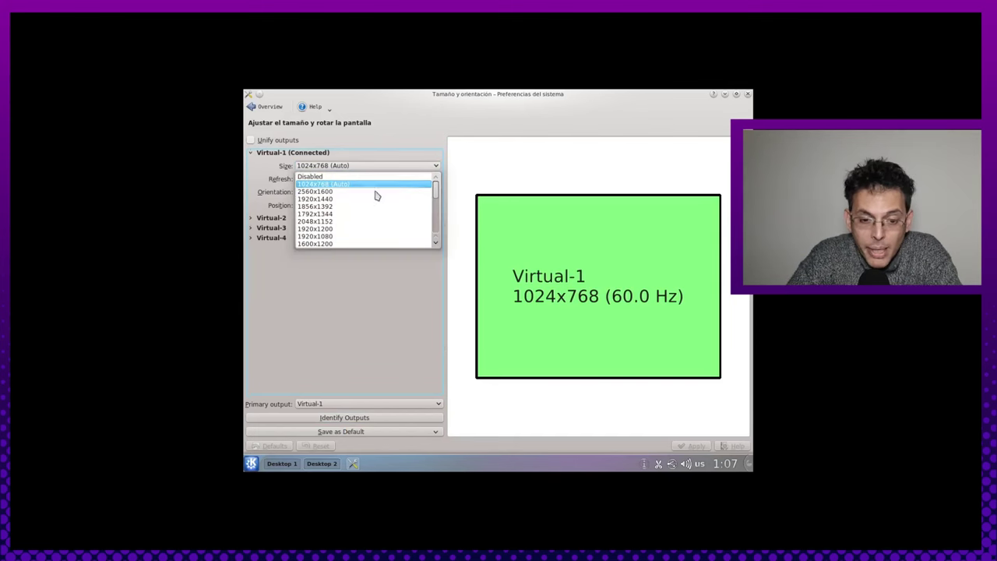
pyautogui.scroll(-3, 376, 230)
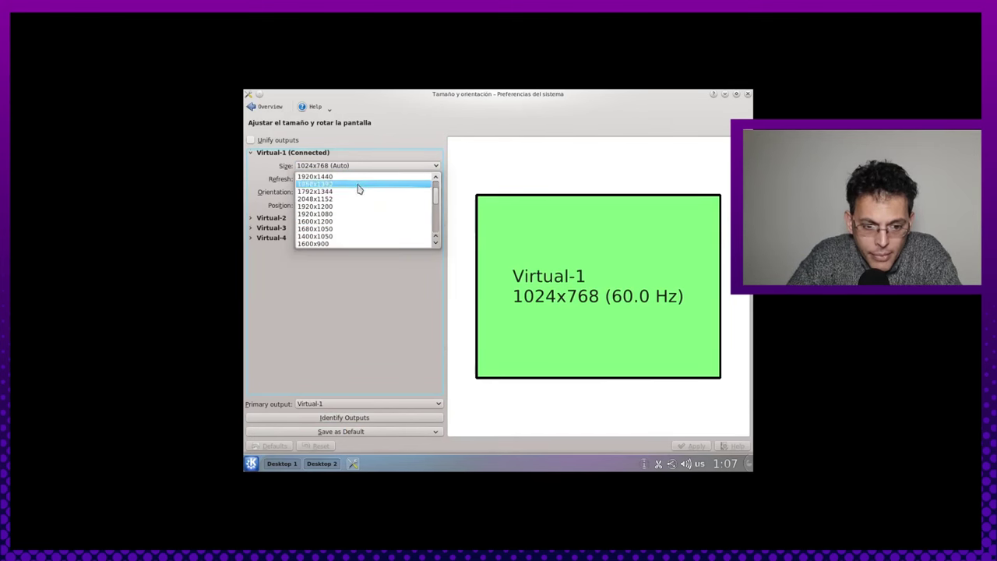
pyautogui.click(367, 214)
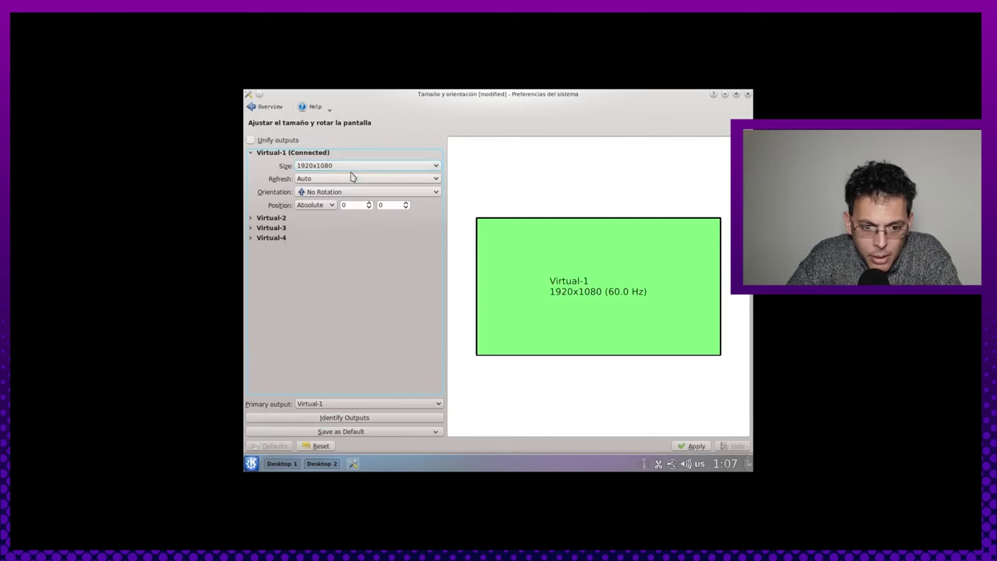
pyautogui.click(689, 447)
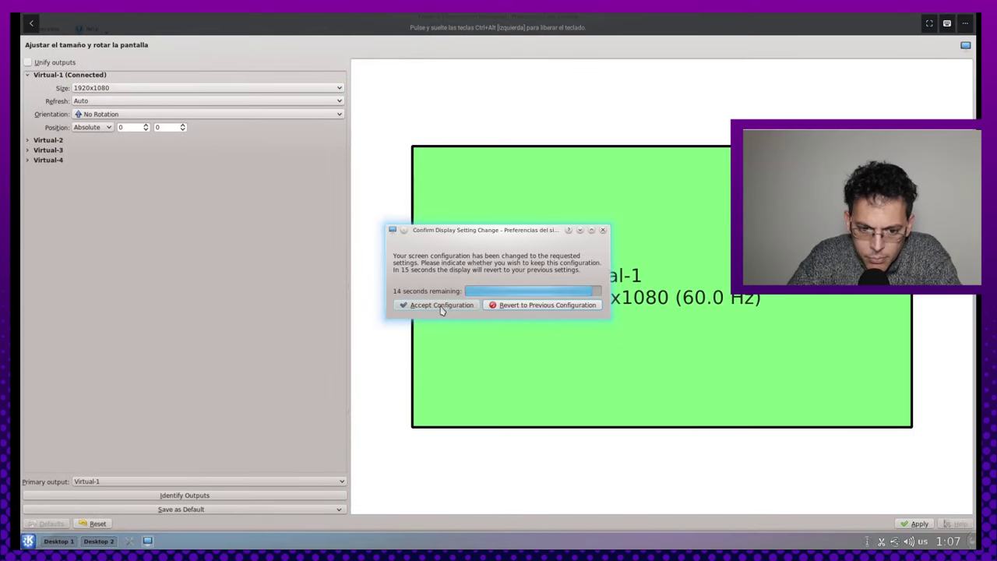
pyautogui.click(440, 309)
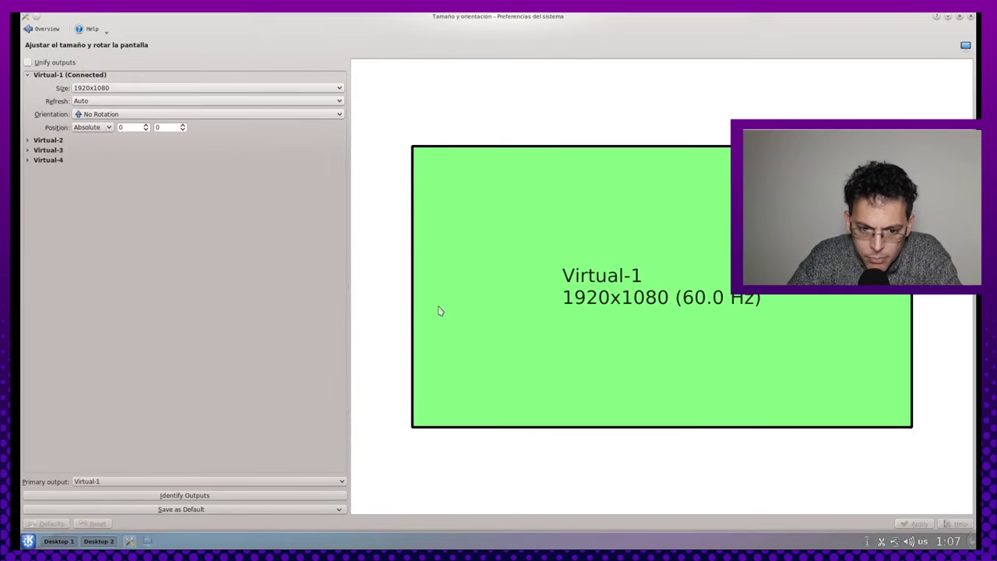
# - Review the País/región e idioma settings under Local and return to the preferences overview
pyautogui.click(42, 28)
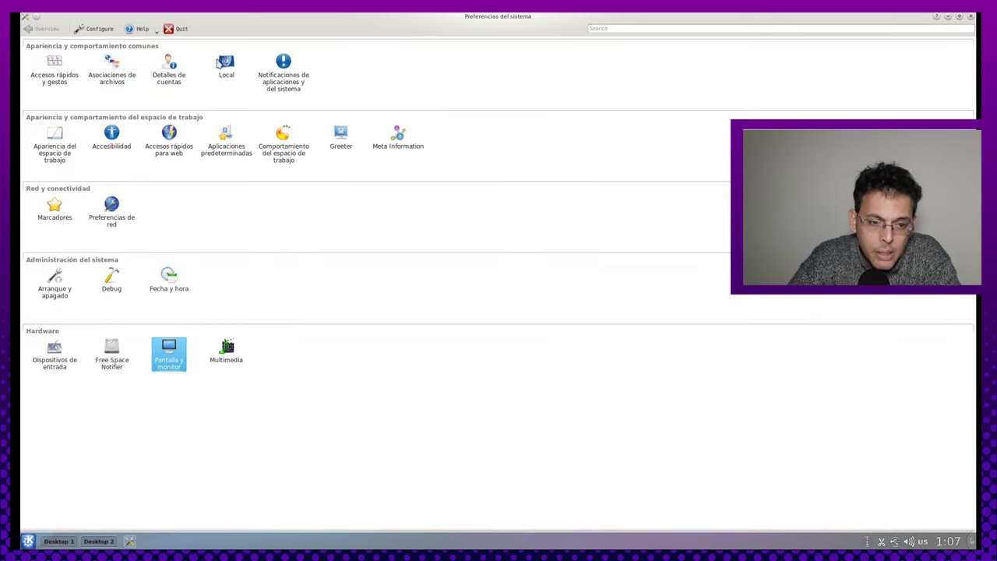
pyautogui.click(225, 67)
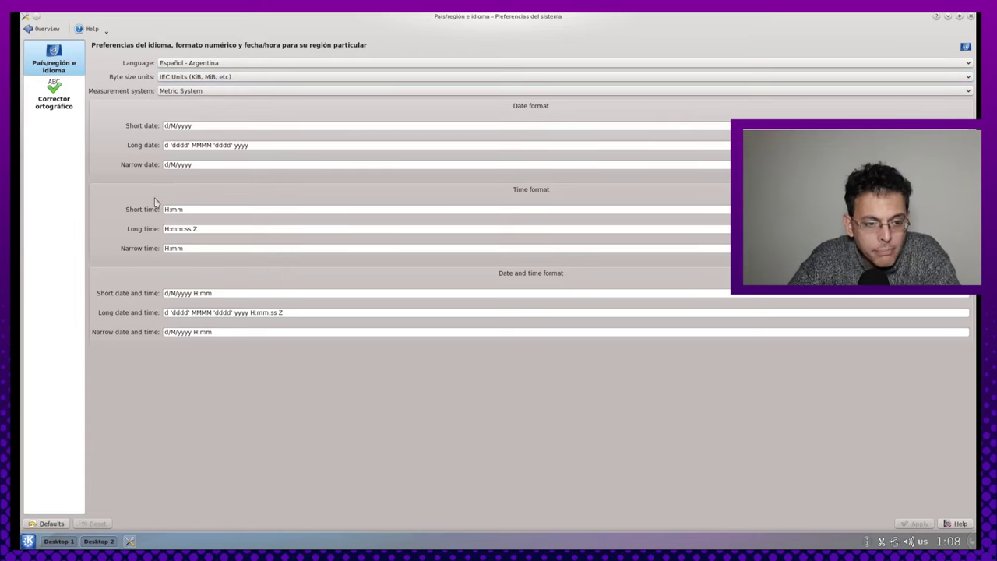
pyautogui.click(39, 30)
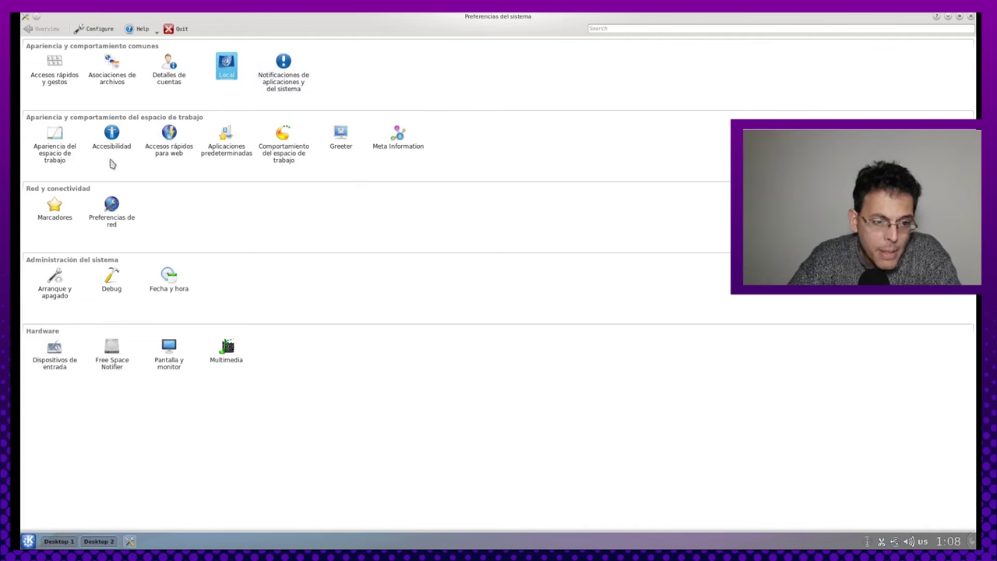
# - In Apariencia del espacio de trabajo, preview the MS Windows 9x and Cleanlooks widget styles and reselect Oxígeno
pyautogui.click(55, 152)
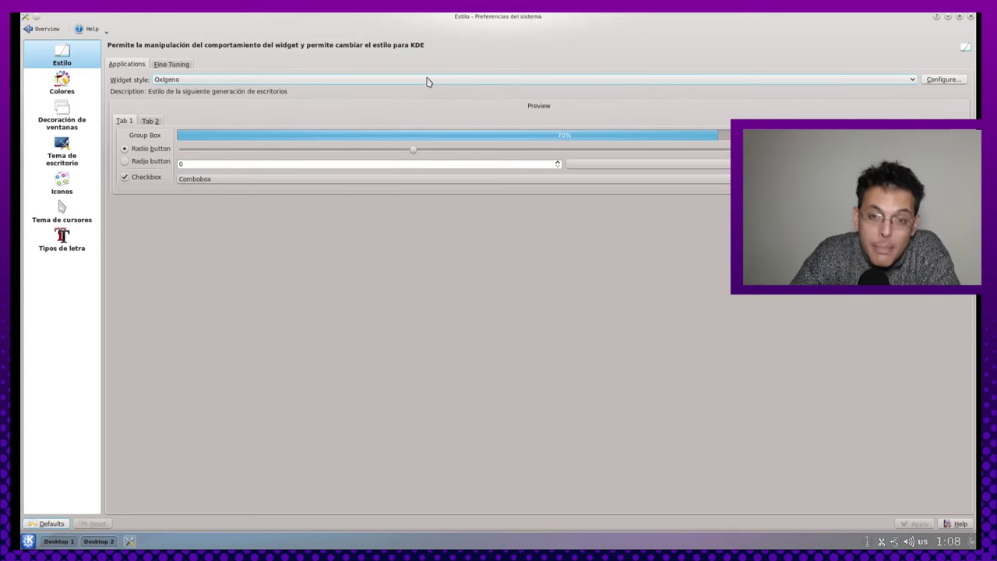
pyautogui.click(223, 81)
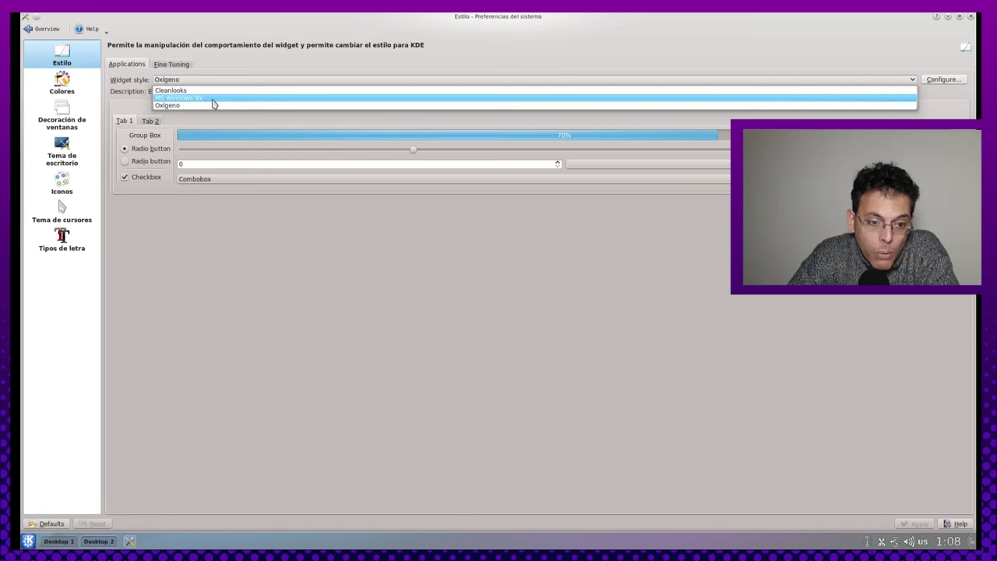
pyautogui.click(215, 98)
pyautogui.click(225, 81)
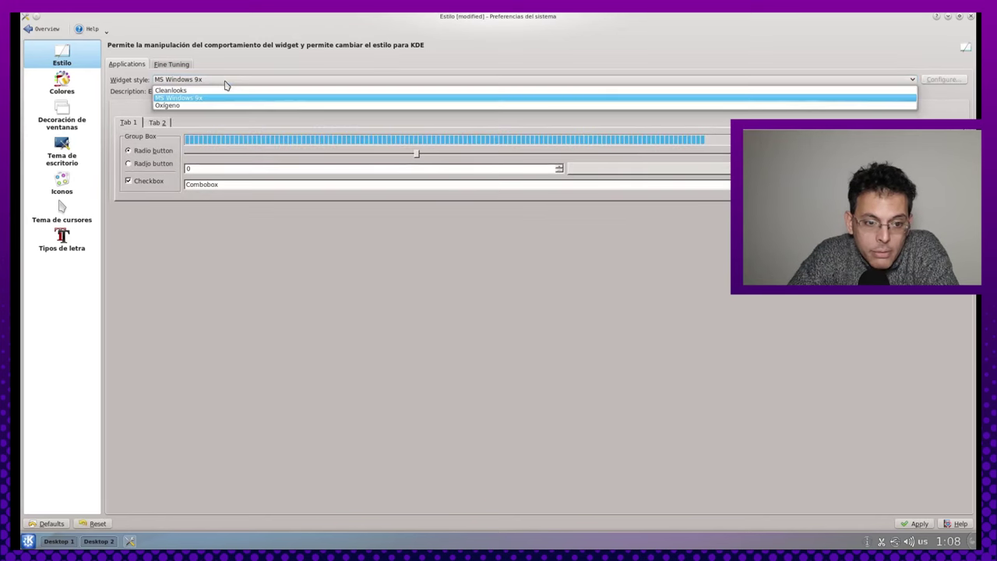
pyautogui.click(222, 92)
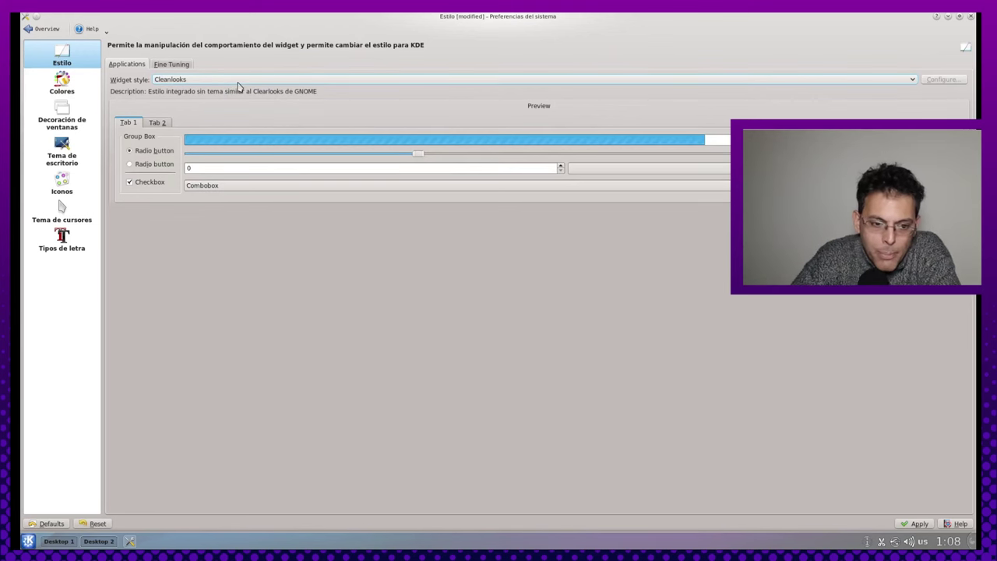
pyautogui.click(241, 80)
pyautogui.click(241, 107)
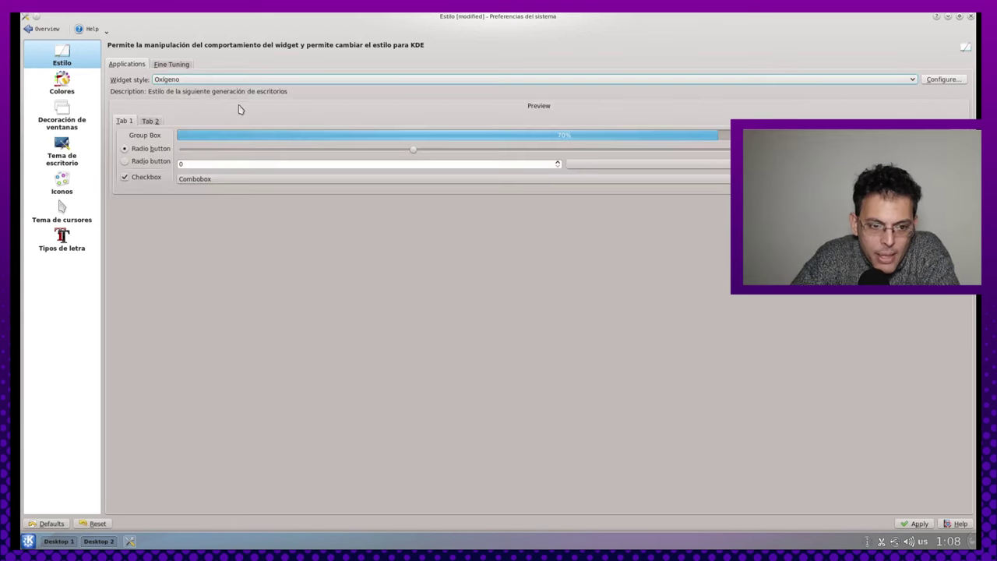
# - Examine the Fine Tuning options of Estilo and return to the Applications style settings
pyautogui.click(173, 65)
pyautogui.click(124, 65)
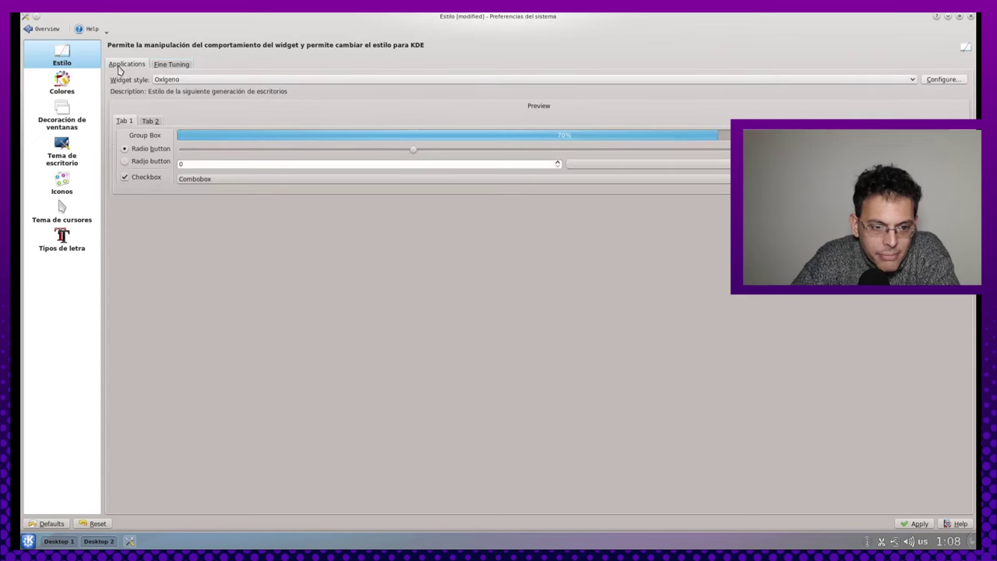
pyautogui.click(165, 66)
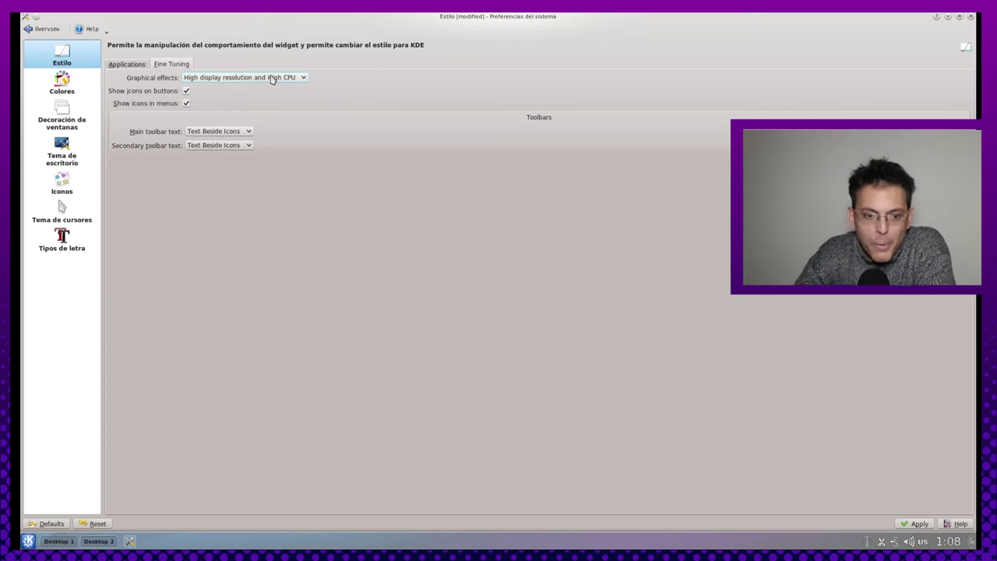
pyautogui.click(139, 65)
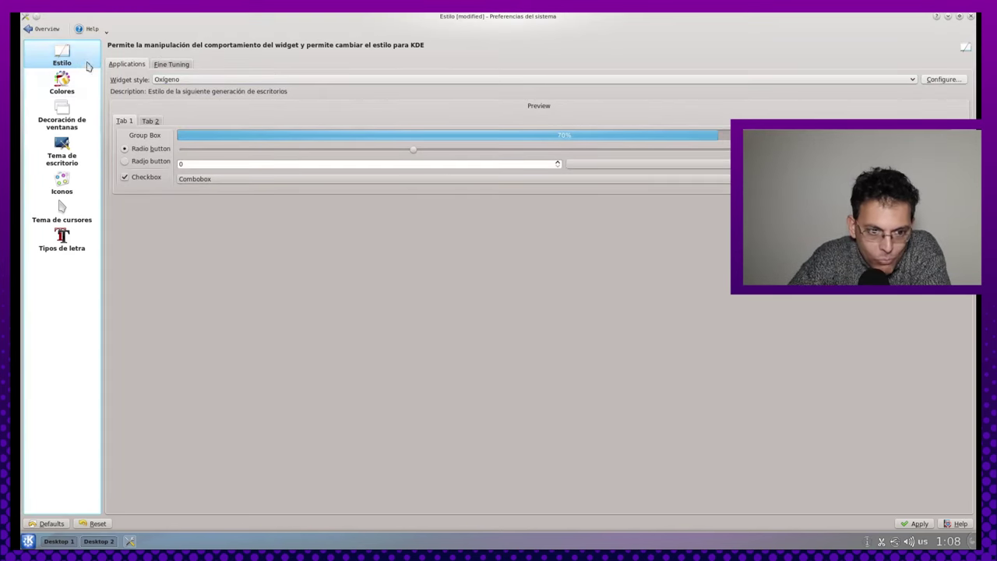
# - Go to the Colores settings, preview the Honeycomb and Norway color schemes, and reselect the Current scheme
pyautogui.click(62, 84)
pyautogui.click(485, 297)
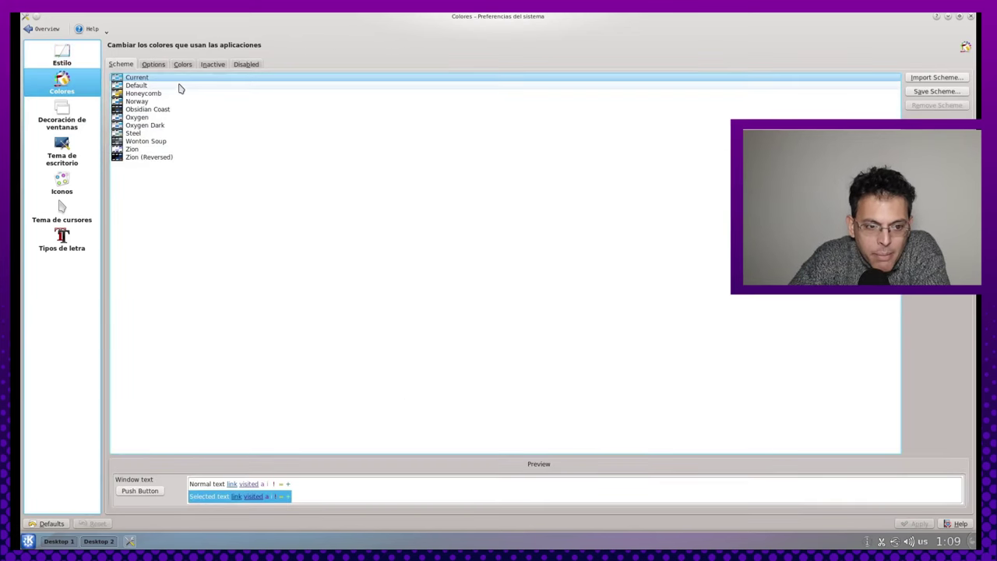
pyautogui.click(178, 93)
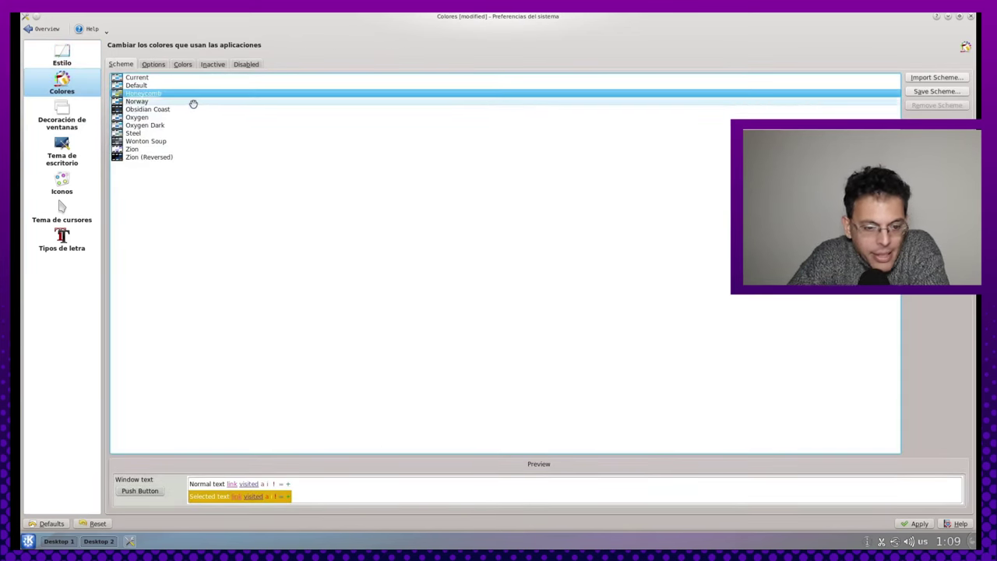
pyautogui.click(190, 101)
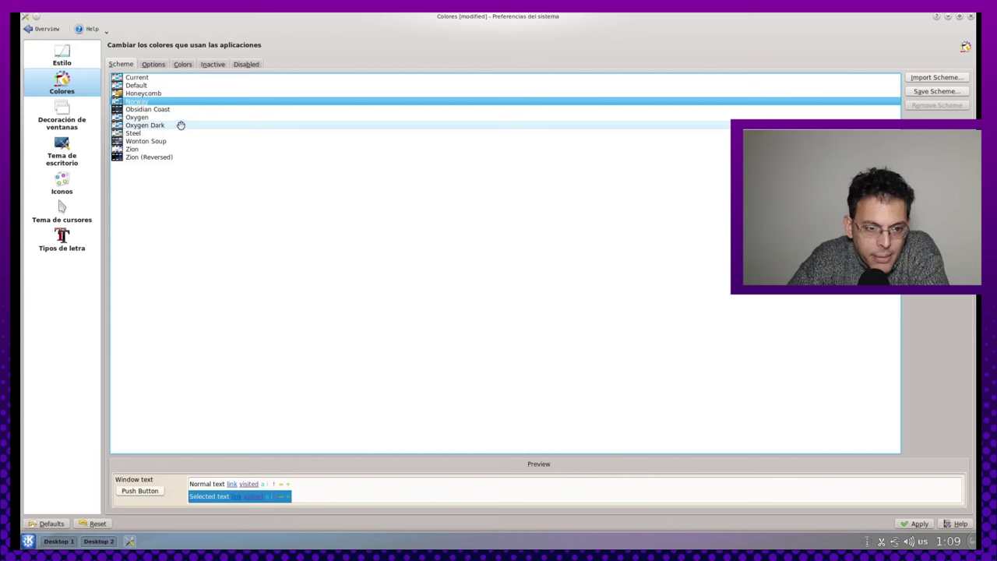
pyautogui.click(183, 77)
# - Review the Options, Colors, Inactive and Disabled settings of Colores and return to the scheme list
pyautogui.click(154, 64)
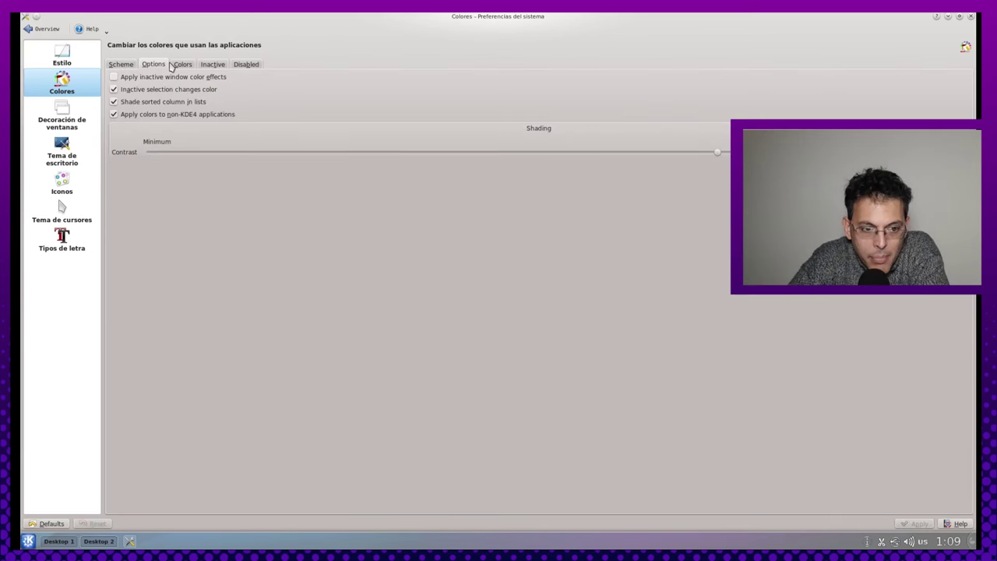
pyautogui.click(184, 65)
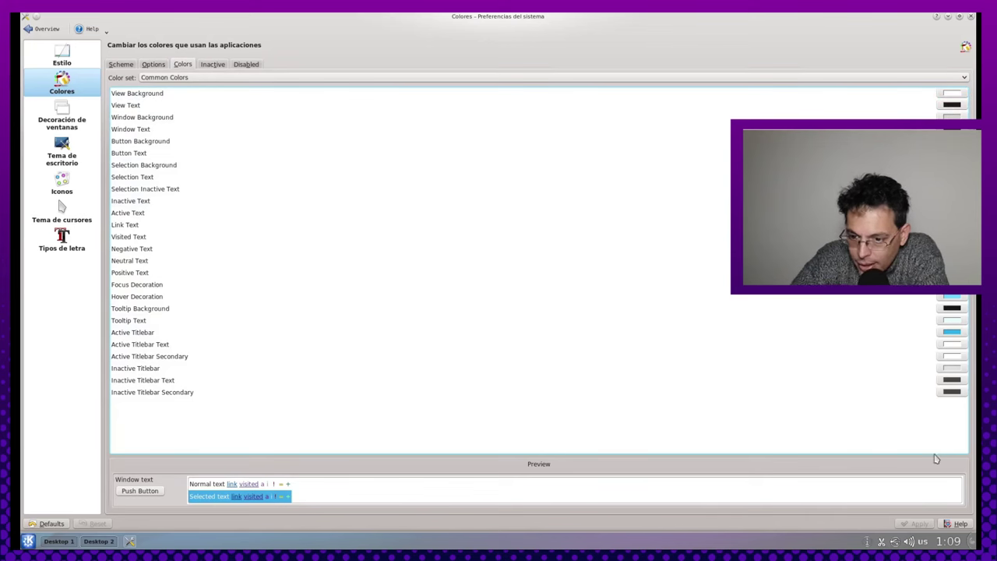
pyautogui.click(221, 67)
pyautogui.click(248, 65)
pyautogui.click(156, 65)
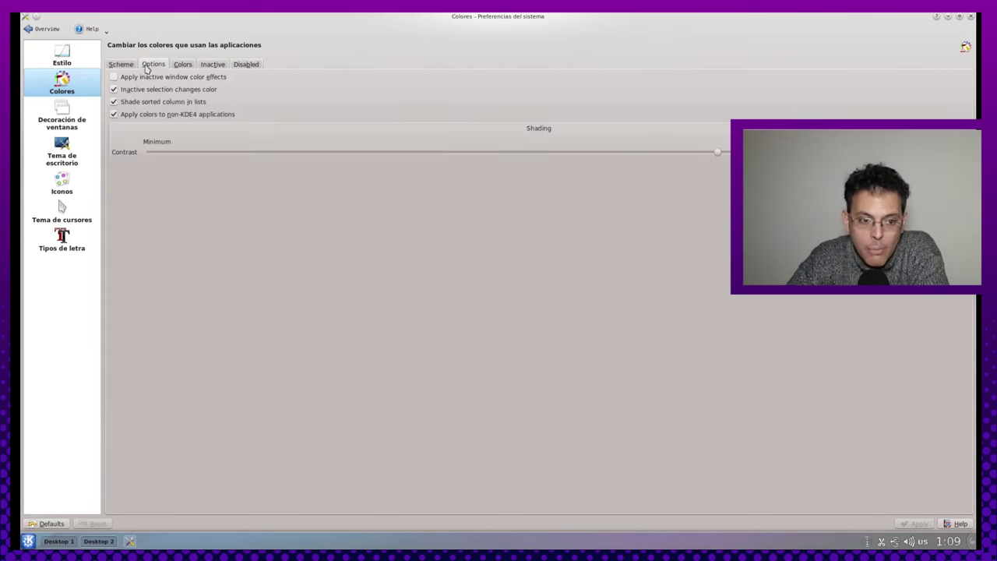
pyautogui.click(120, 64)
# - In Decoración de ventanas, try the Plastik decoration, then examine the titlebar button options and cancel them
pyautogui.click(62, 122)
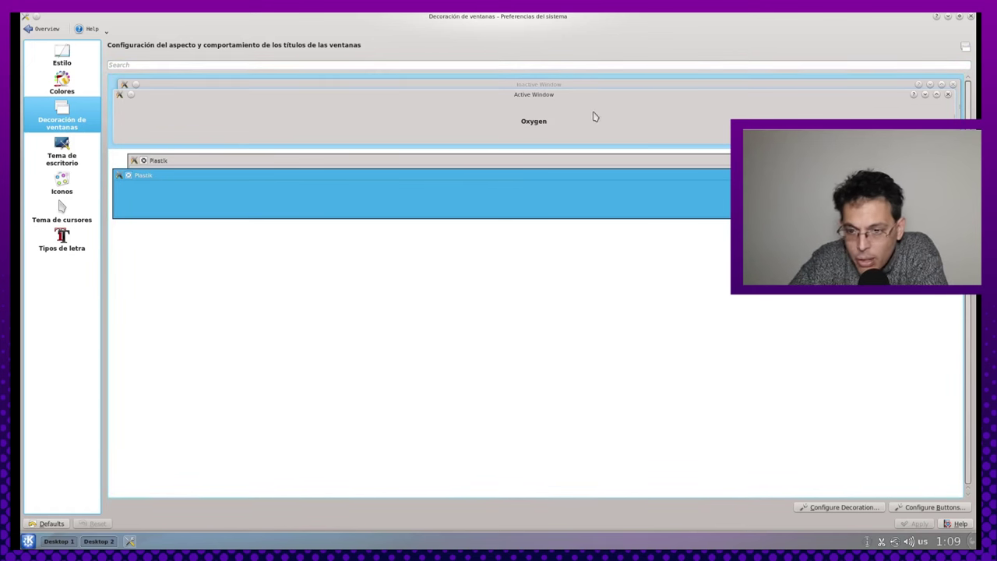
pyautogui.click(577, 212)
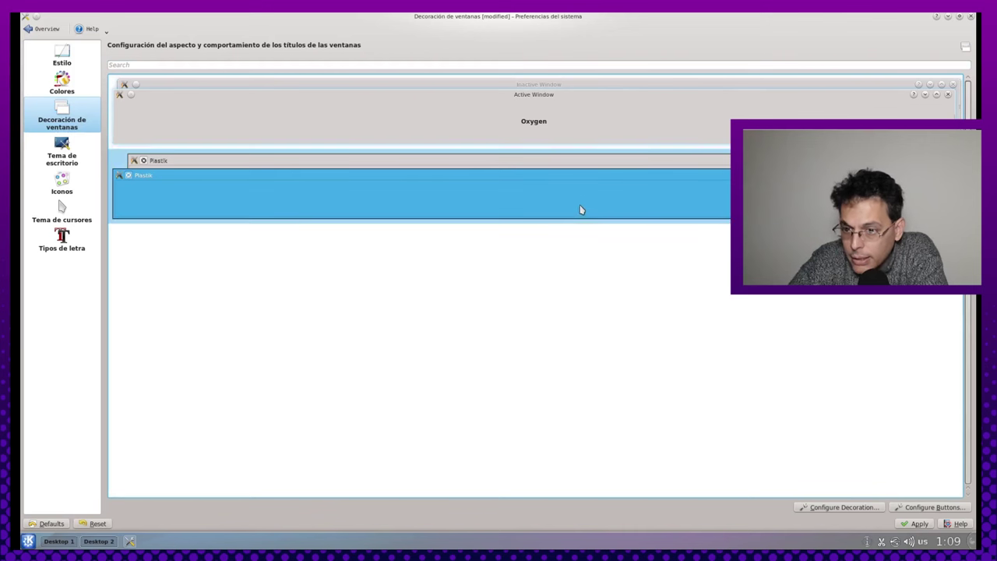
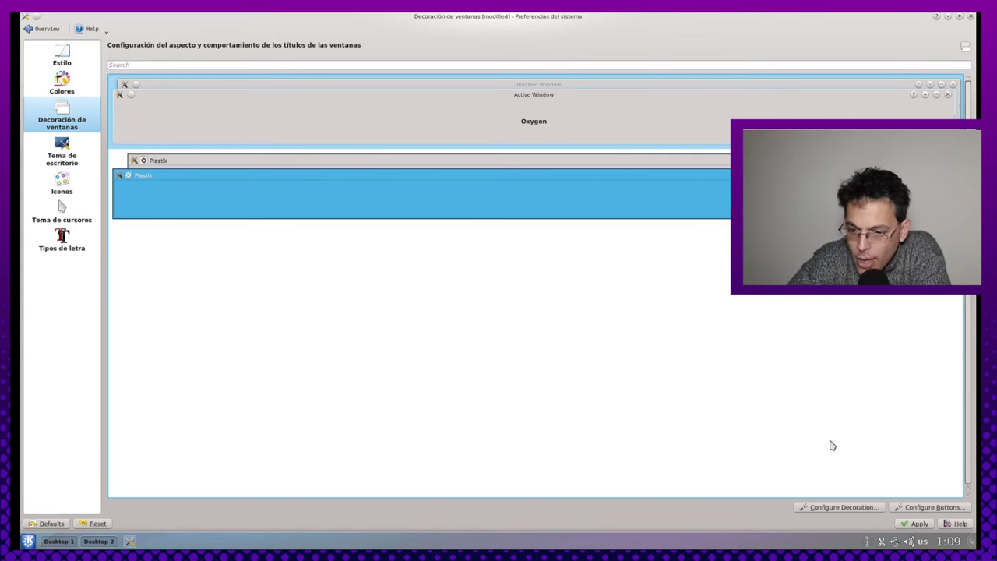
pyautogui.click(919, 507)
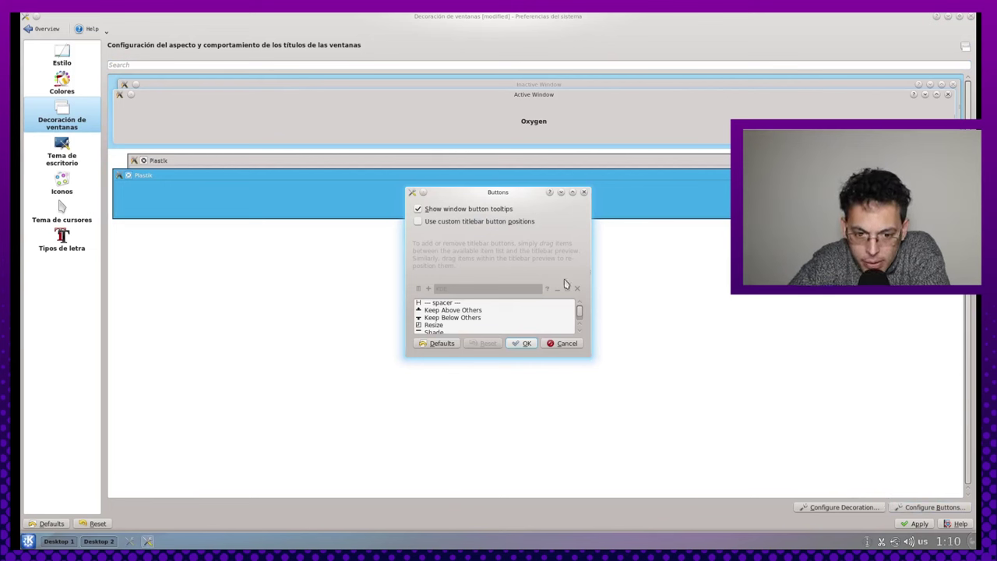
pyautogui.click(558, 344)
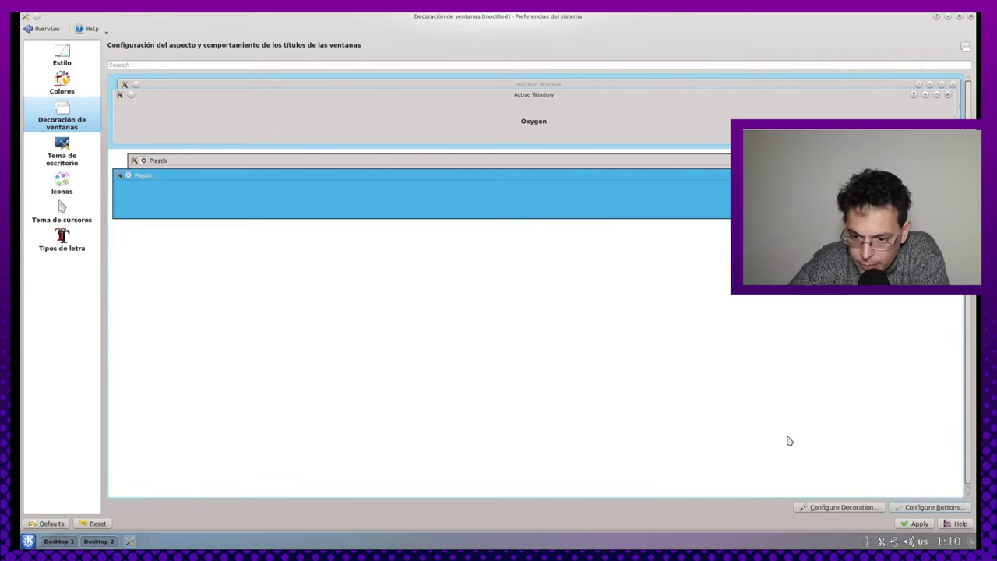
# - Set the button size of the Oxygen window decoration to Large and accept the decoration options
pyautogui.click(819, 508)
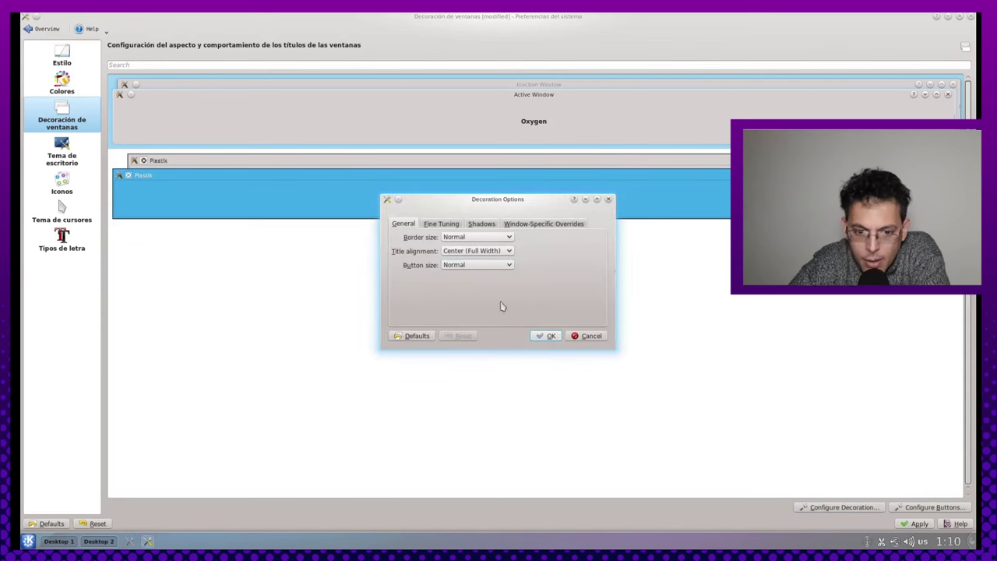
pyautogui.click(492, 238)
pyautogui.click(493, 239)
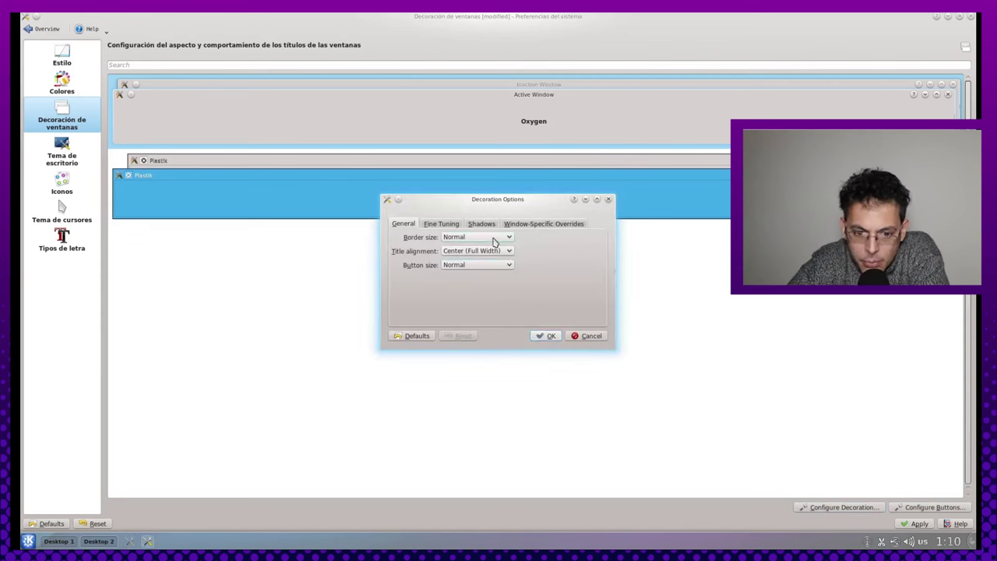
pyautogui.click(496, 265)
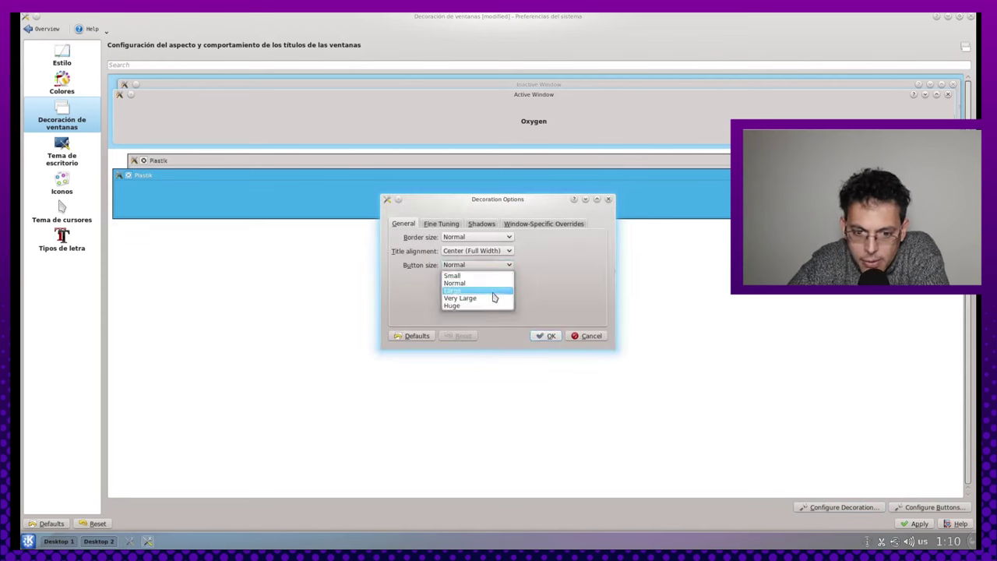
pyautogui.click(493, 291)
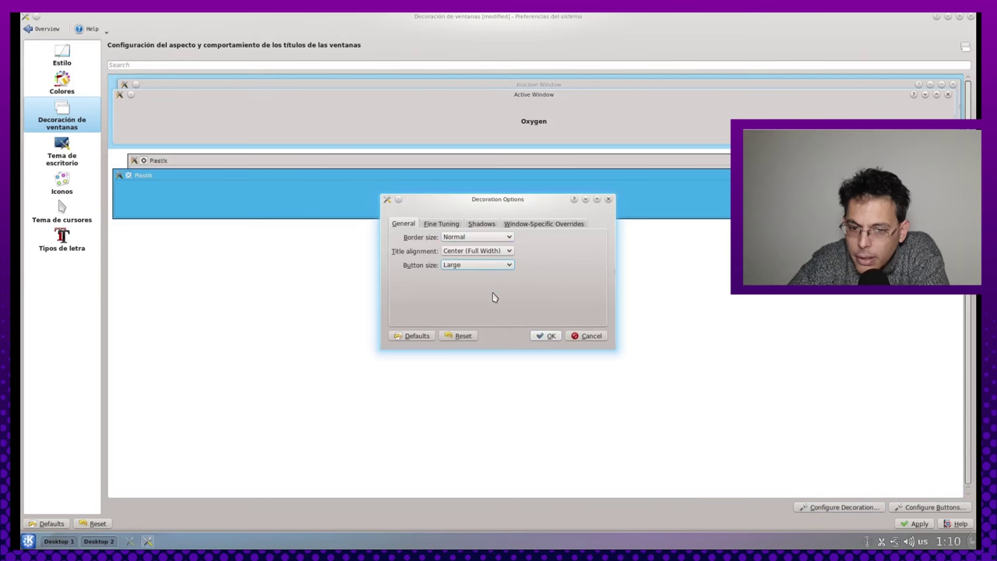
pyautogui.click(549, 335)
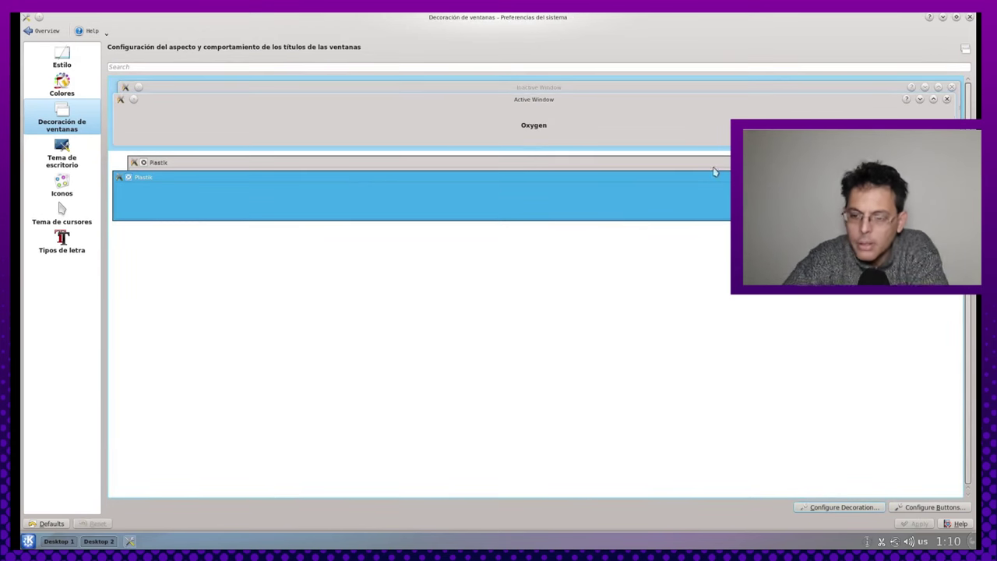
# - Set the button size of the Oxygen window decoration to Very Large and accept the decoration options
pyautogui.click(834, 509)
pyautogui.click(475, 266)
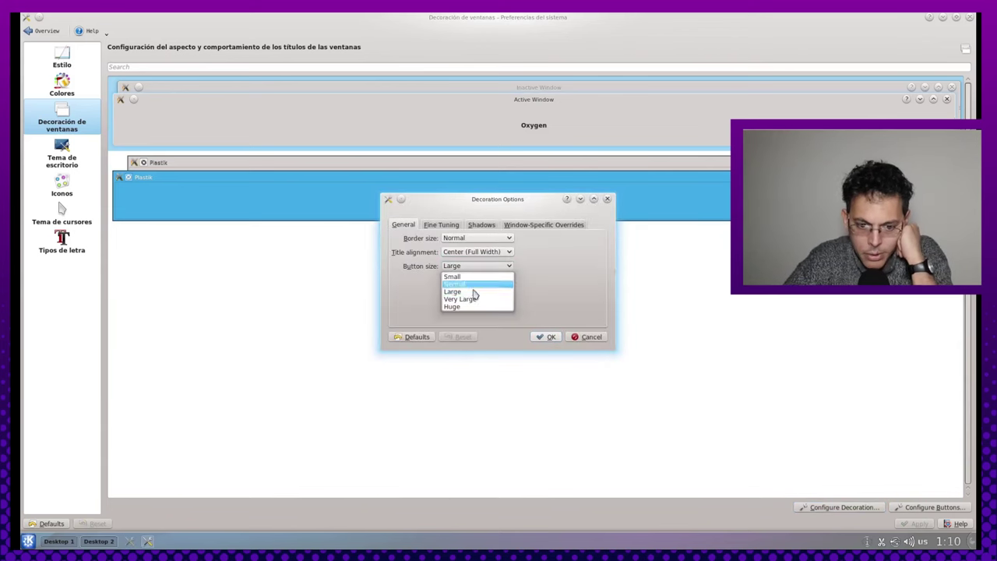
pyautogui.click(475, 304)
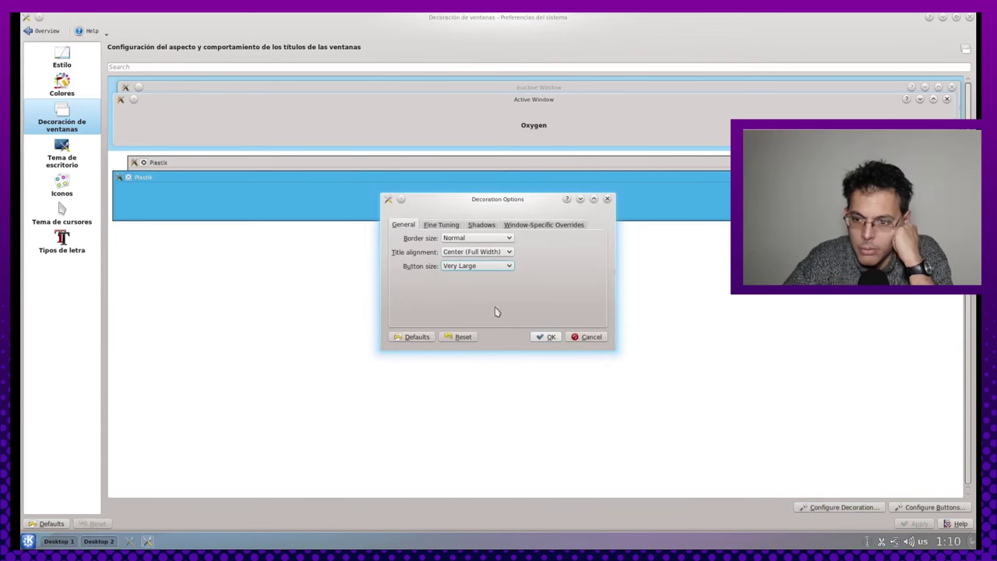
pyautogui.click(548, 338)
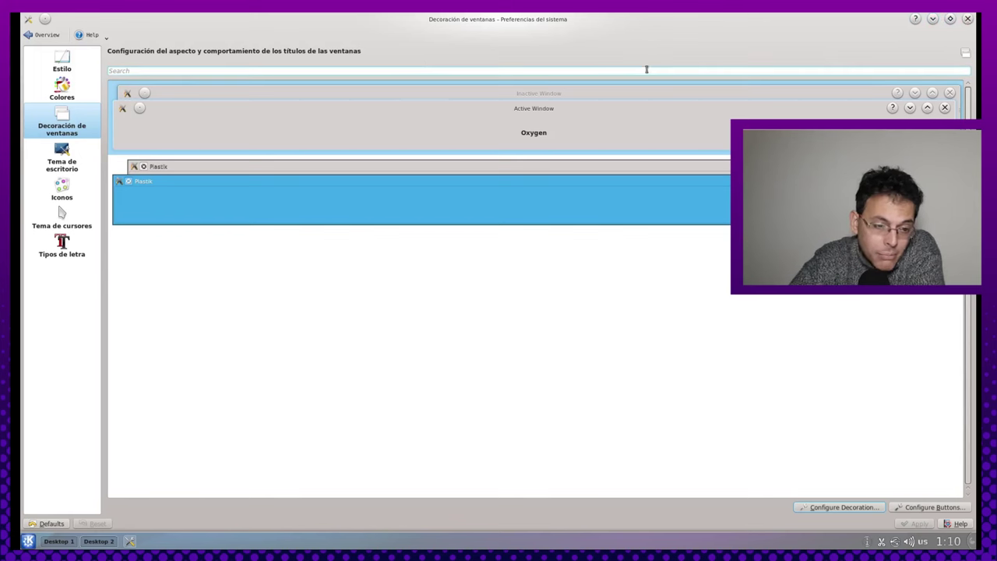
# - Apply the Air para netbooks desktop theme in Tema de escritorio
pyautogui.click(65, 164)
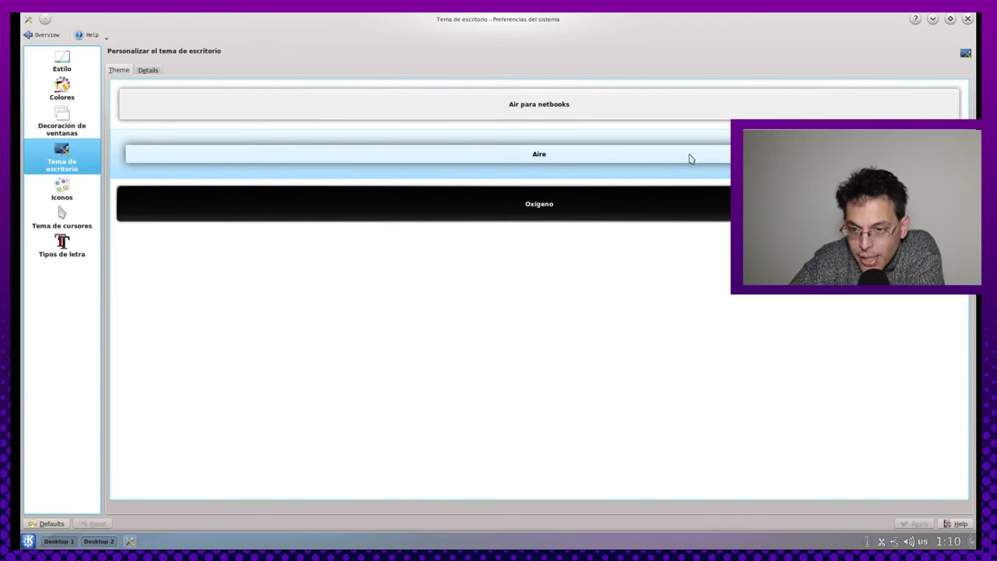
pyautogui.click(643, 144)
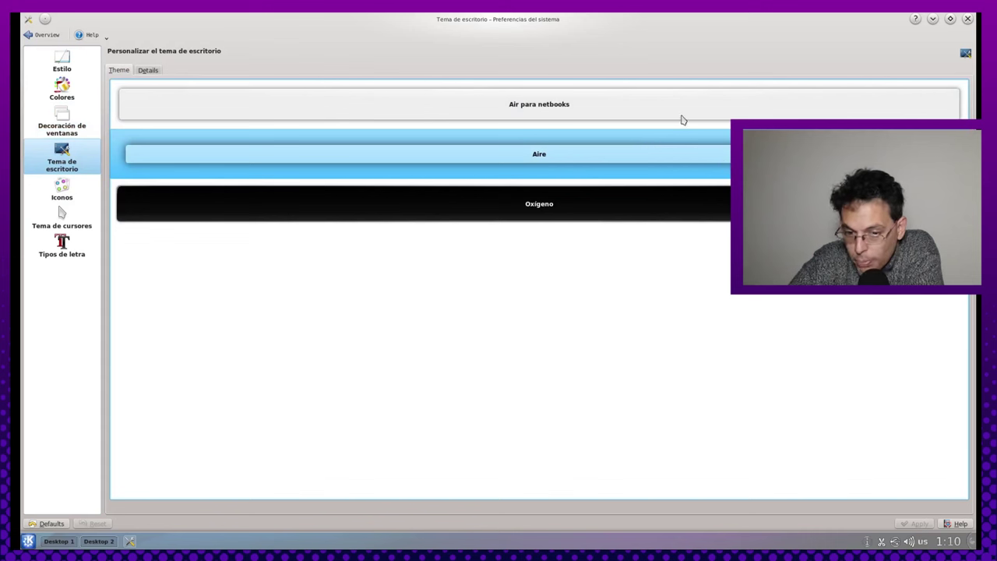
pyautogui.click(631, 114)
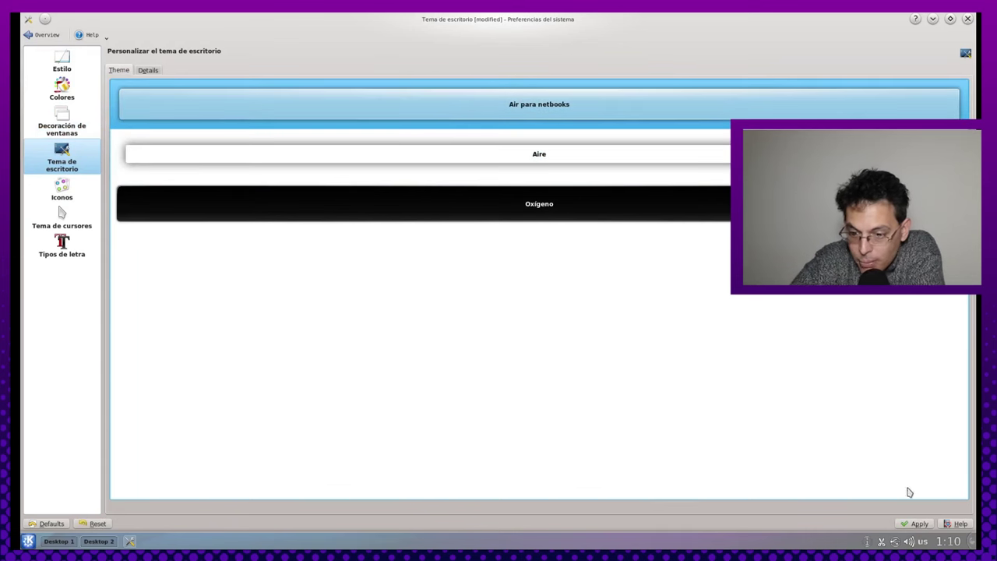
pyautogui.click(914, 523)
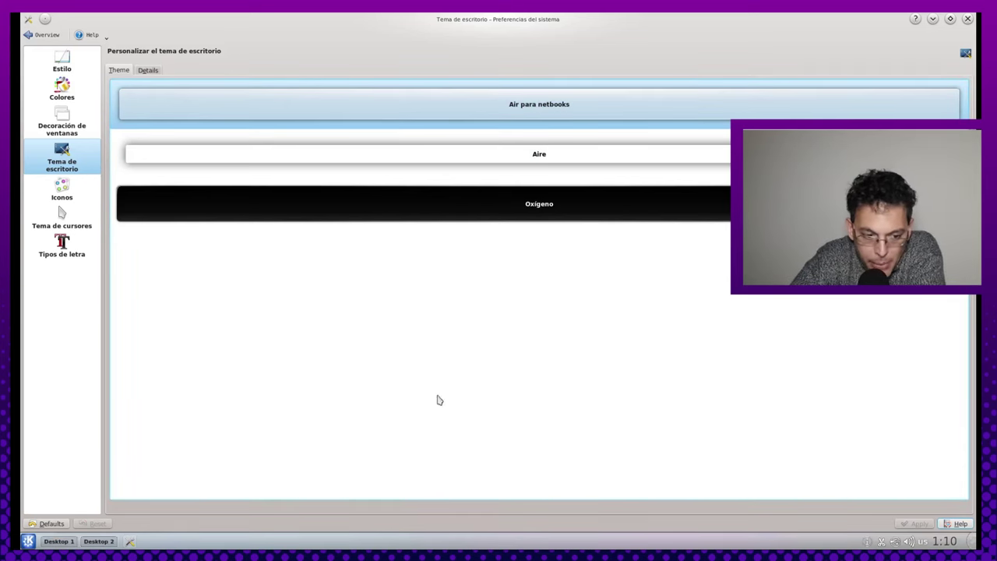
# - Apply the Oxígeno desktop theme and check it on the bare desktop before bringing the preferences back
pyautogui.click(514, 205)
pyautogui.click(918, 524)
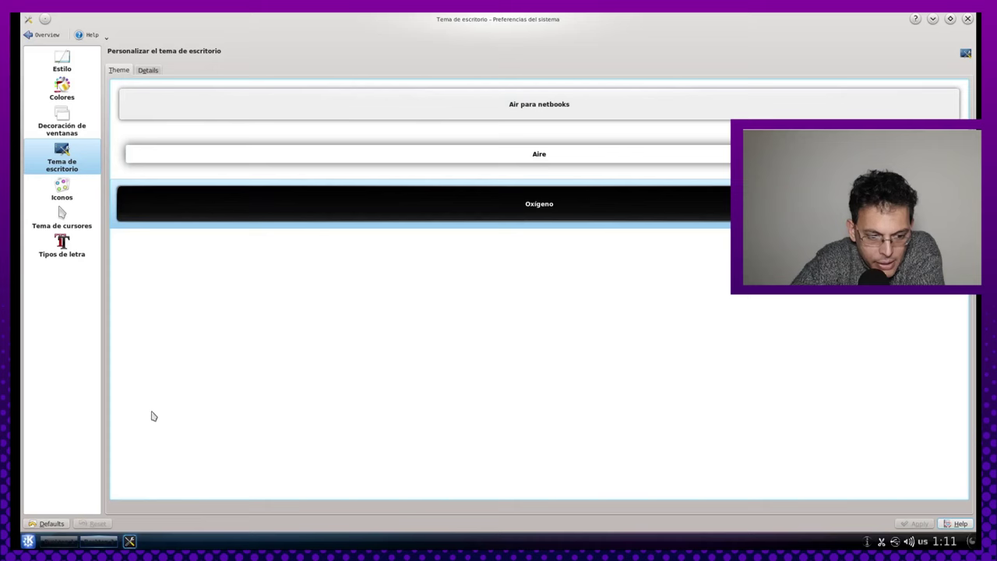
pyautogui.click(130, 542)
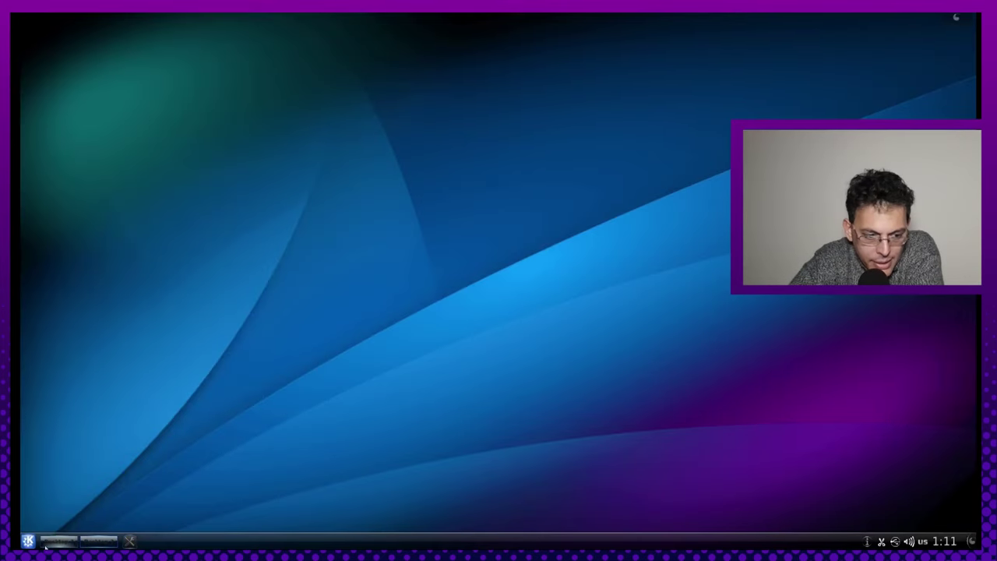
pyautogui.click(129, 541)
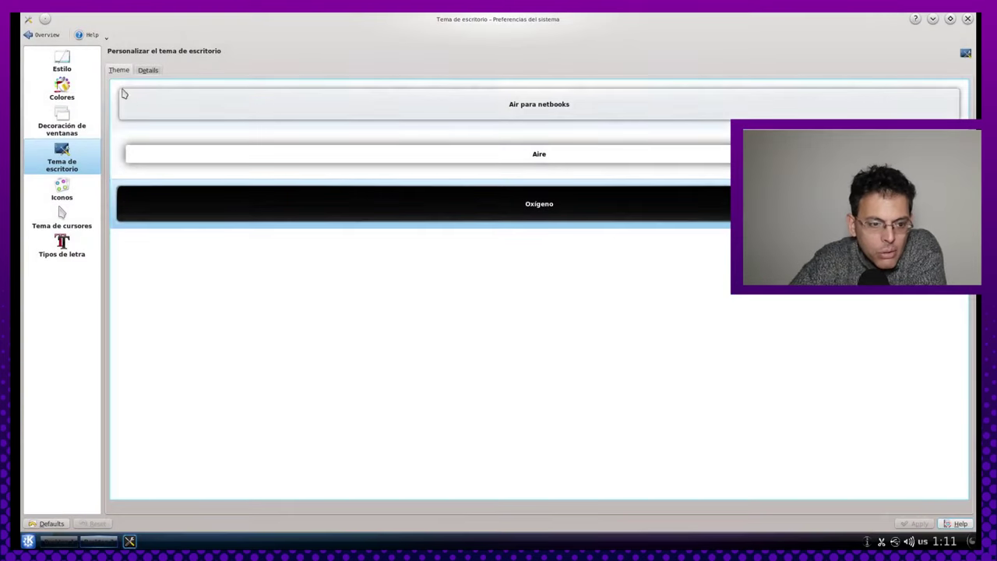
# - Apply the Oxygen Dark color scheme in Colores and close the system preferences
pyautogui.click(78, 66)
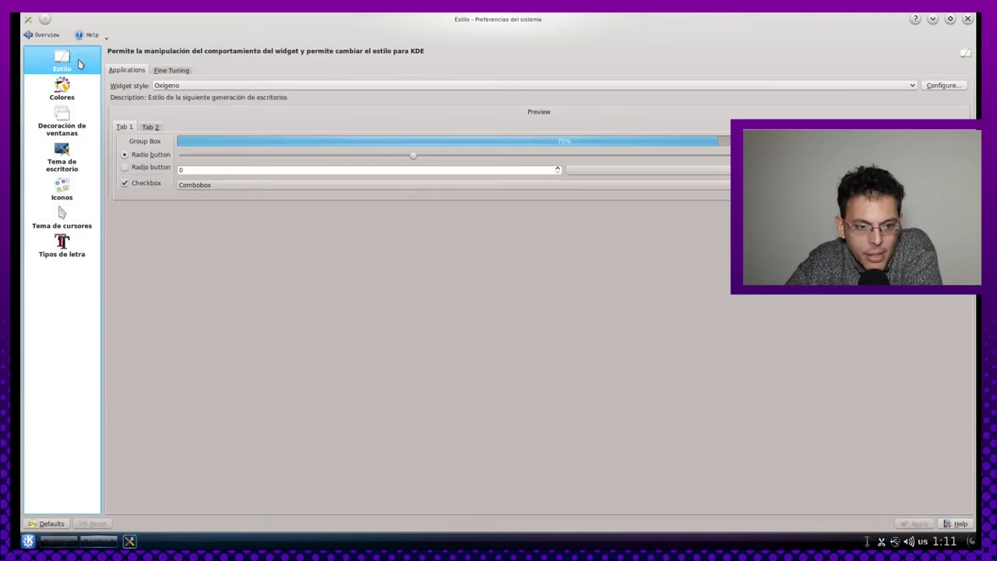
pyautogui.click(62, 87)
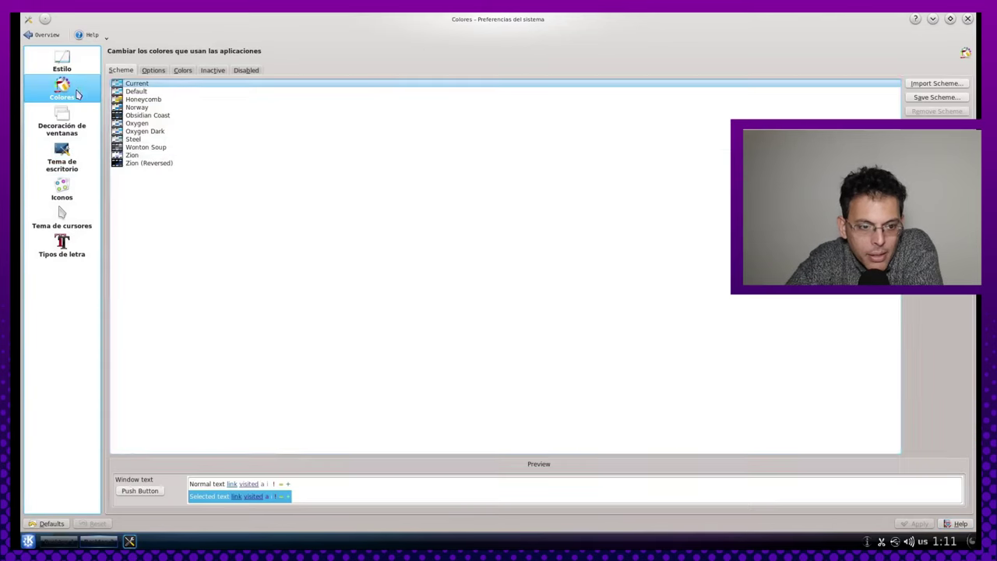
pyautogui.click(156, 131)
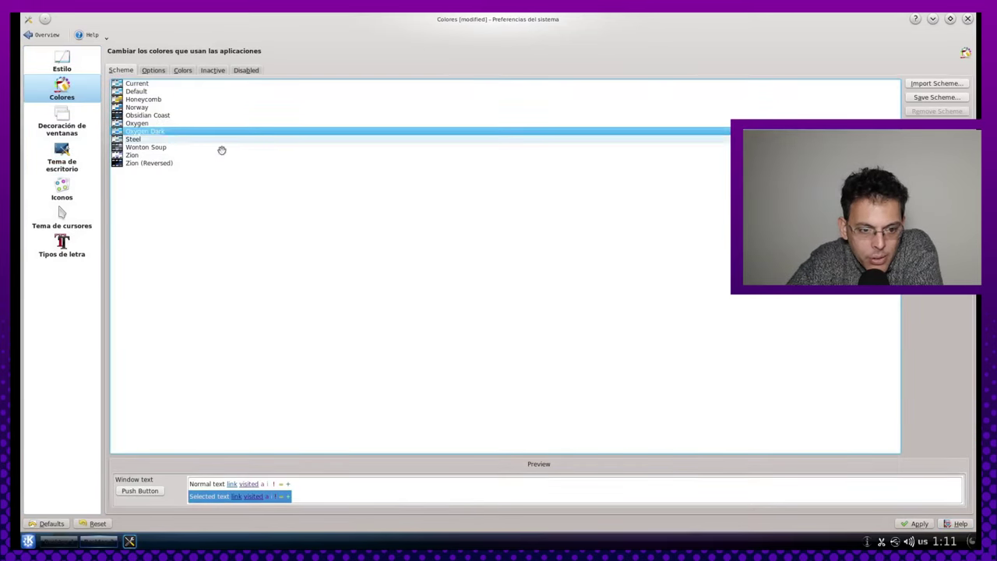
pyautogui.click(917, 522)
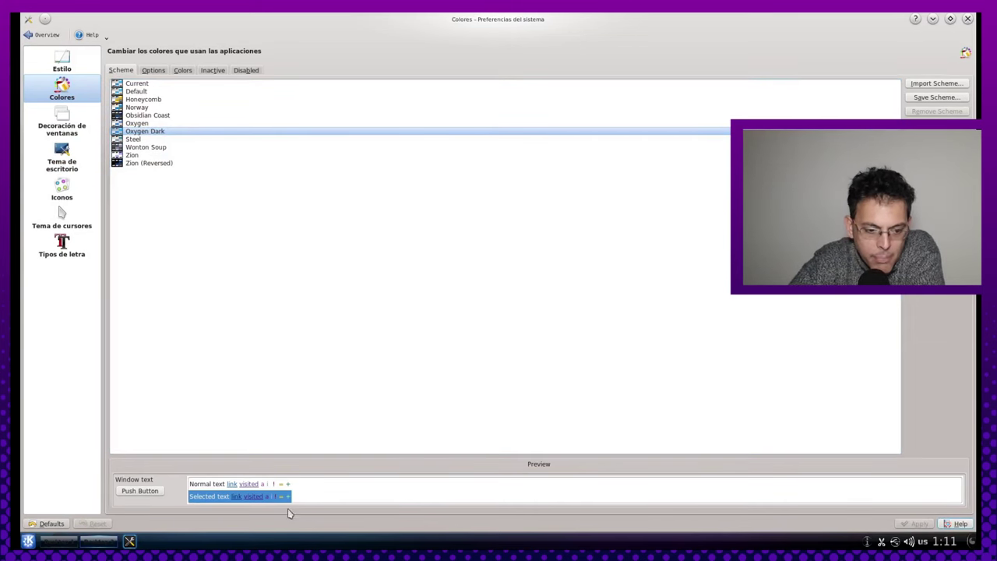
pyautogui.click(967, 18)
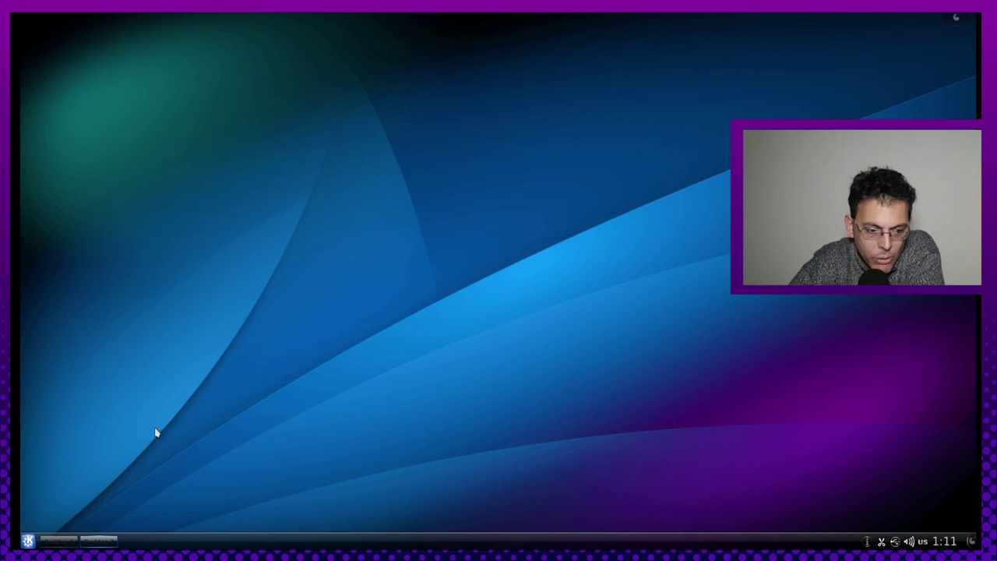
# - Open the Gestor de archivos to inspect how its window looks, and close it again
pyautogui.click(28, 539)
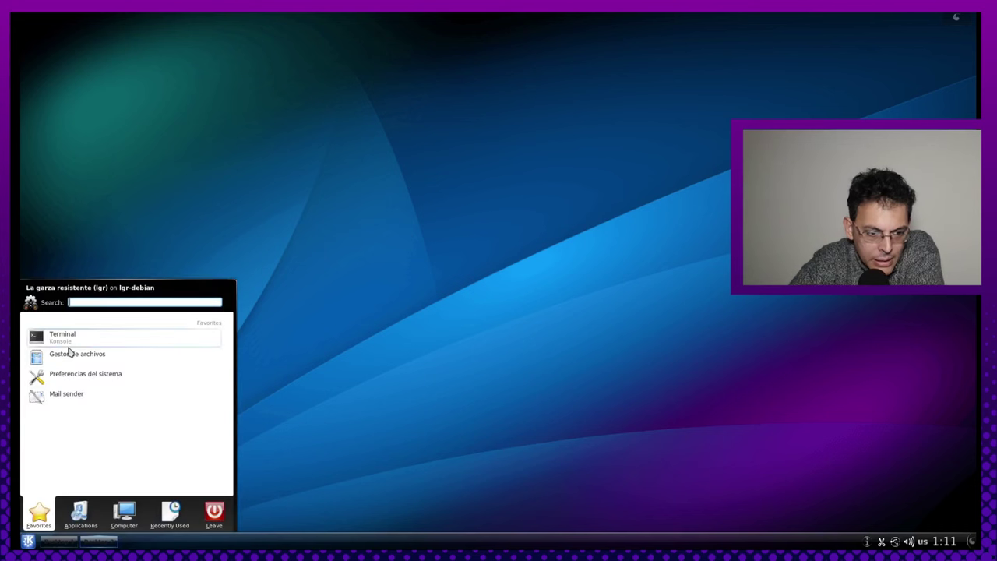
pyautogui.click(90, 356)
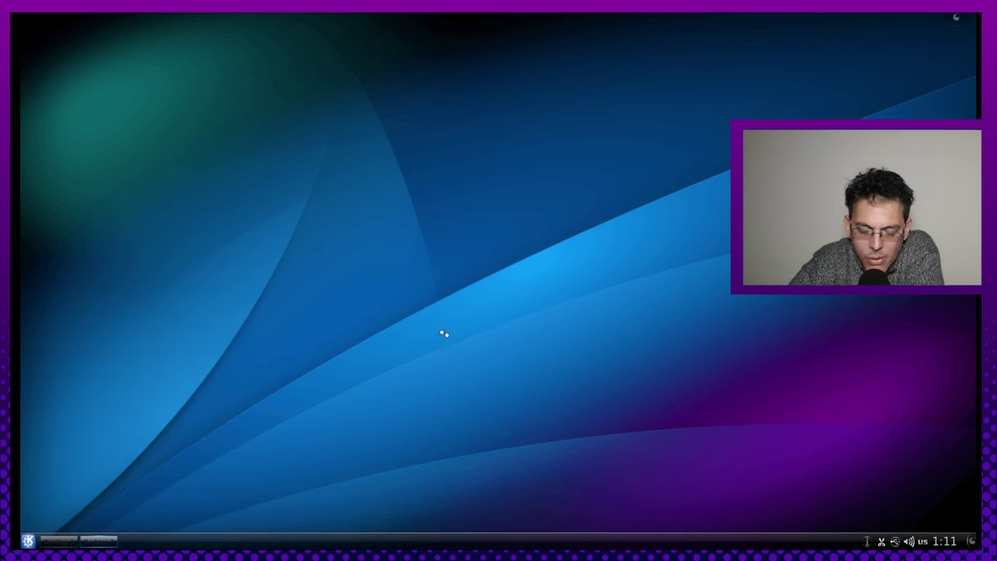
pyautogui.click(367, 19)
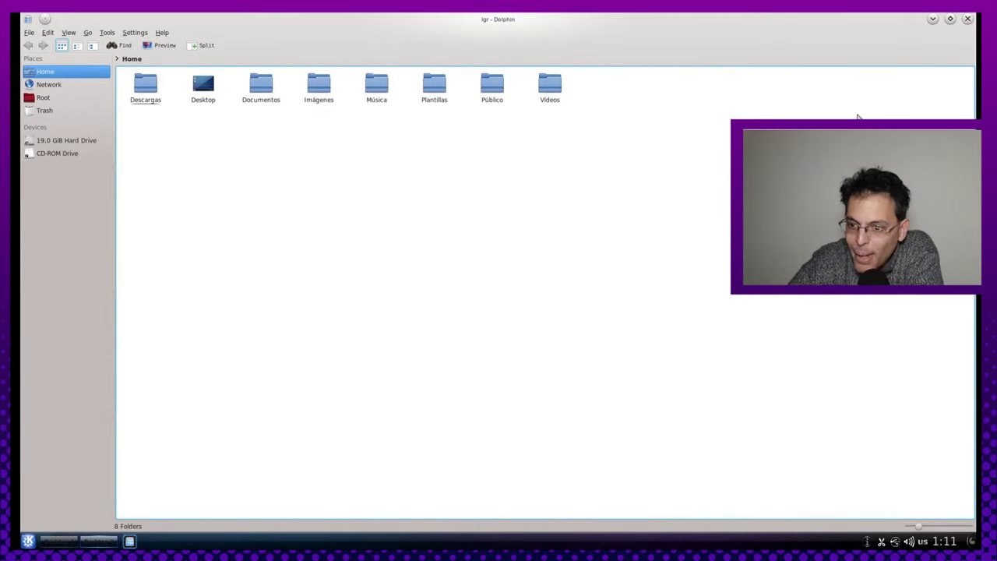
pyautogui.hotkey('ctrl', 'q')
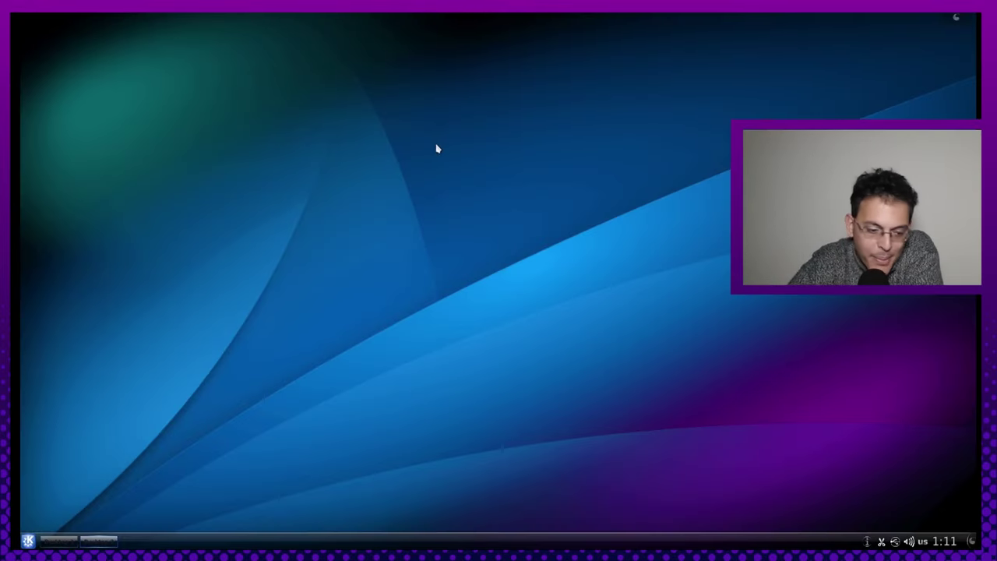
# - Reopen the system preferences at Apariencia del espacio de trabajo and check the widget style choices in Estilo
pyautogui.click(28, 540)
pyautogui.click(108, 379)
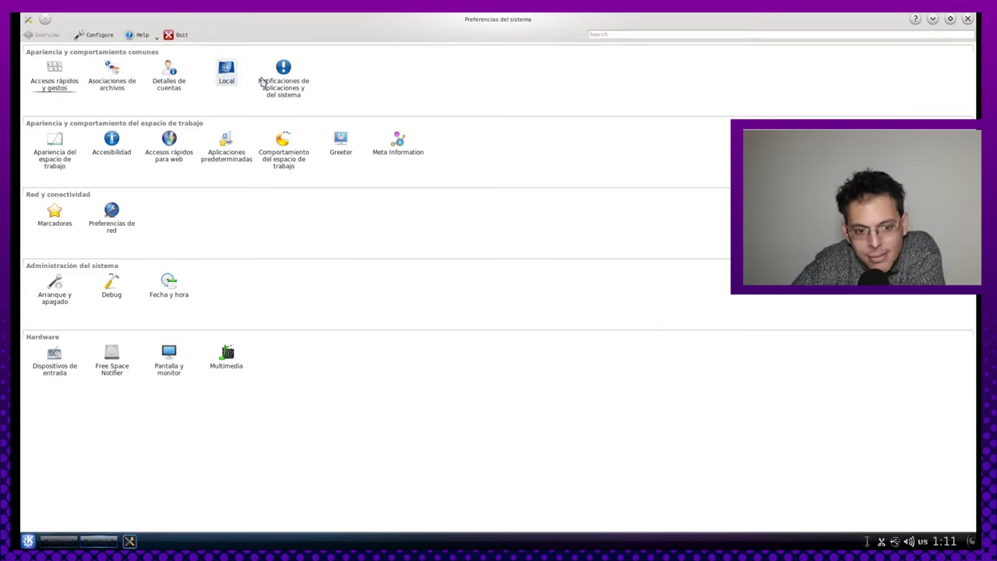
pyautogui.click(54, 148)
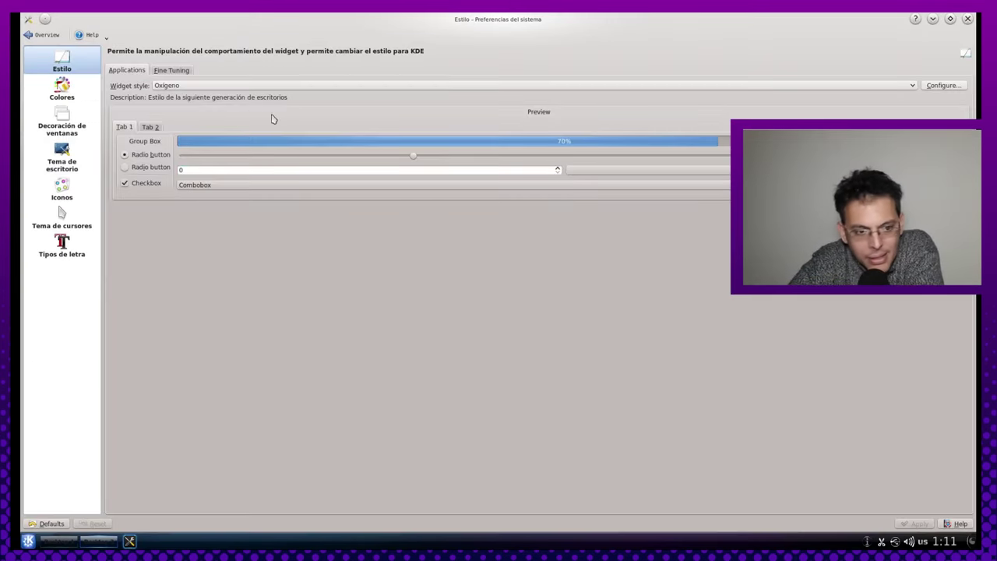
pyautogui.click(78, 100)
pyautogui.click(76, 68)
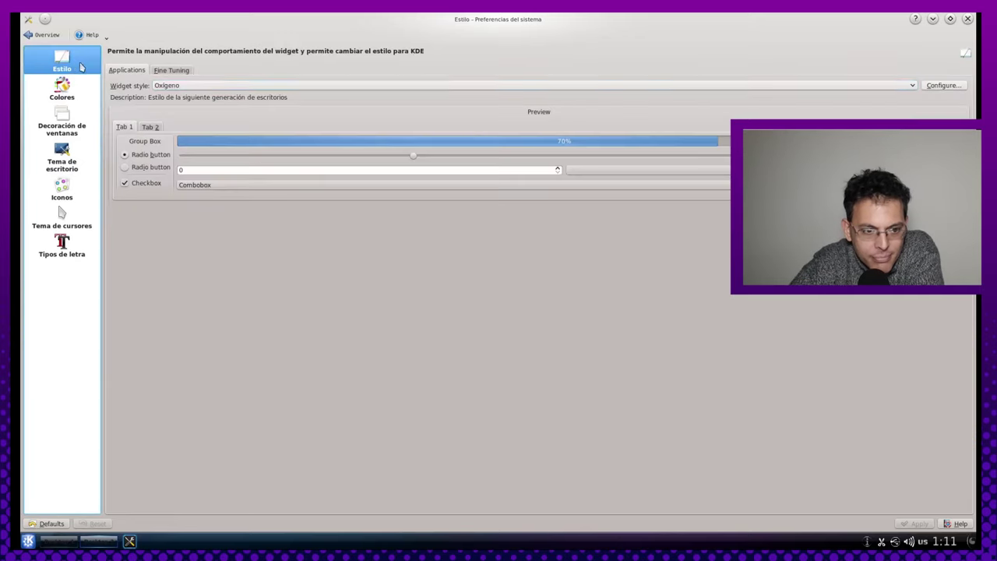
pyautogui.click(195, 84)
pyautogui.click(78, 82)
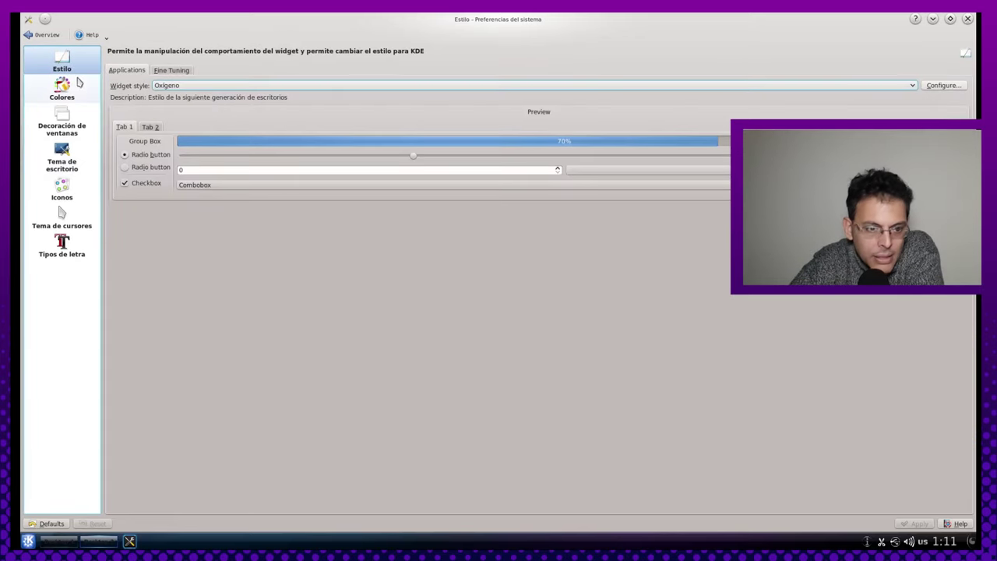
# - Apply the Oxygen color scheme in Colores
pyautogui.click(76, 91)
pyautogui.click(158, 125)
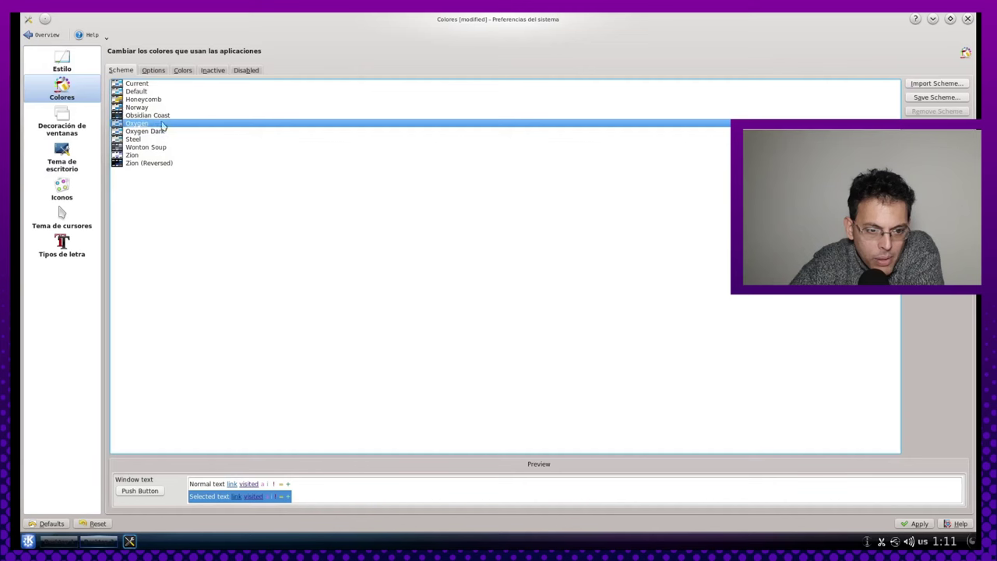
pyautogui.click(917, 523)
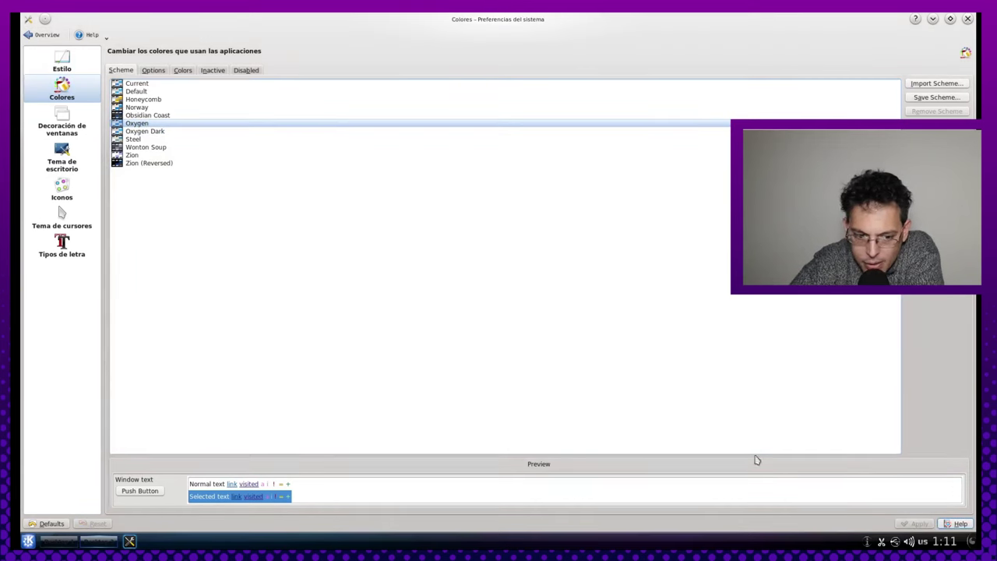
# - Preview the remaining color schemes and apply Wonton Soup
pyautogui.click(181, 131)
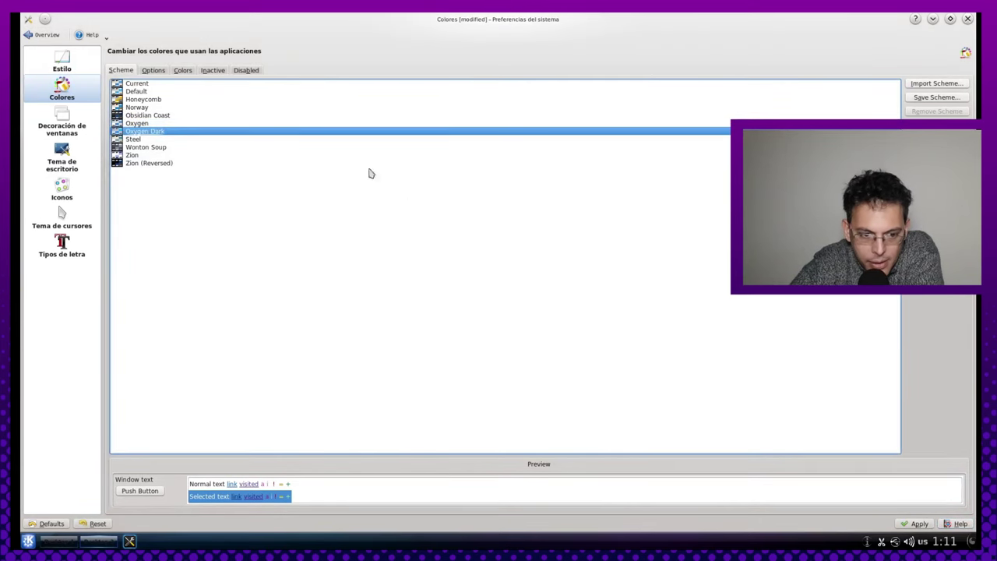
pyautogui.click(187, 141)
pyautogui.click(193, 147)
pyautogui.click(200, 155)
pyautogui.press('Up')
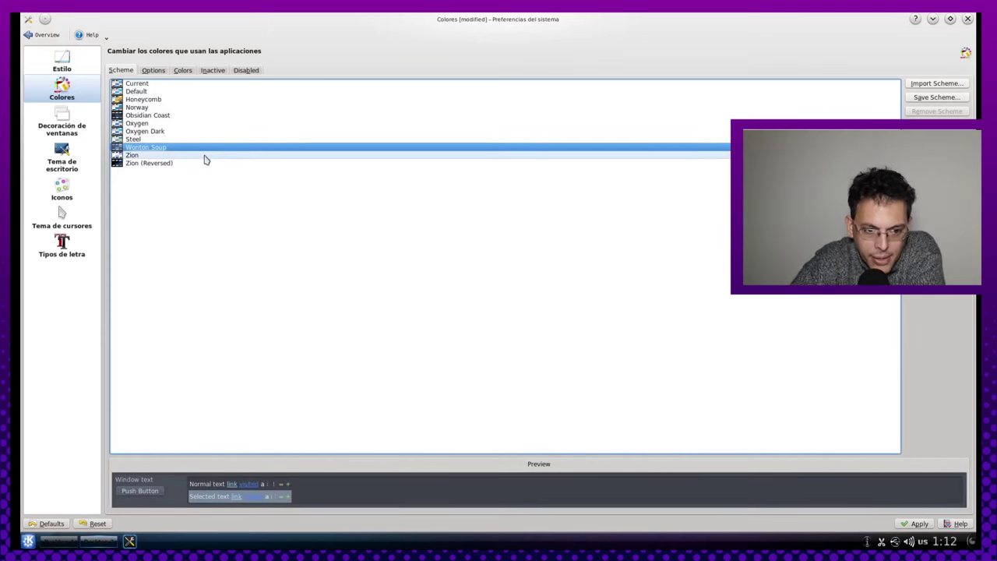
pyautogui.click(917, 524)
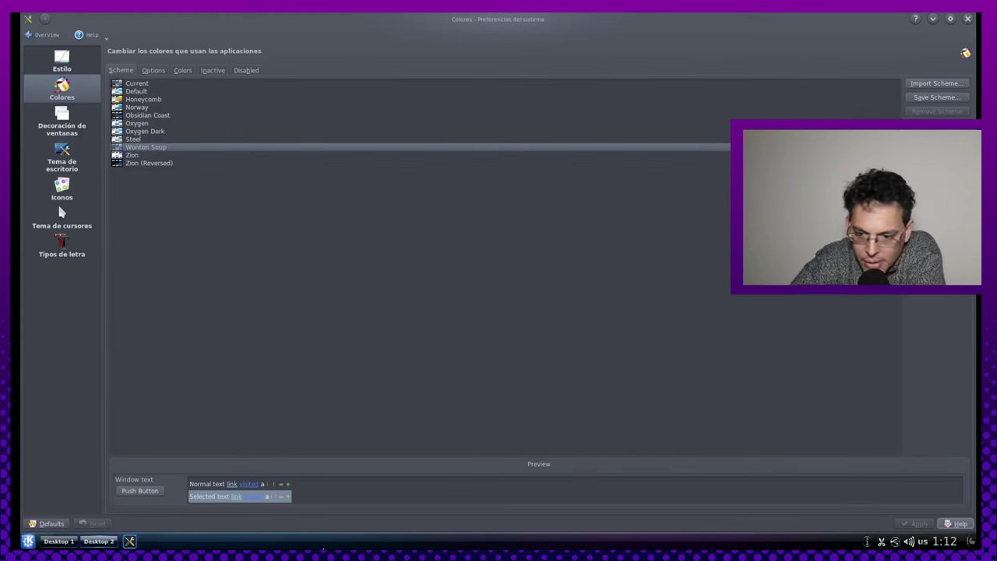
# - Open the Gestor de archivos to check how it looks with the Wonton Soup colors, and close it again
pyautogui.click(28, 540)
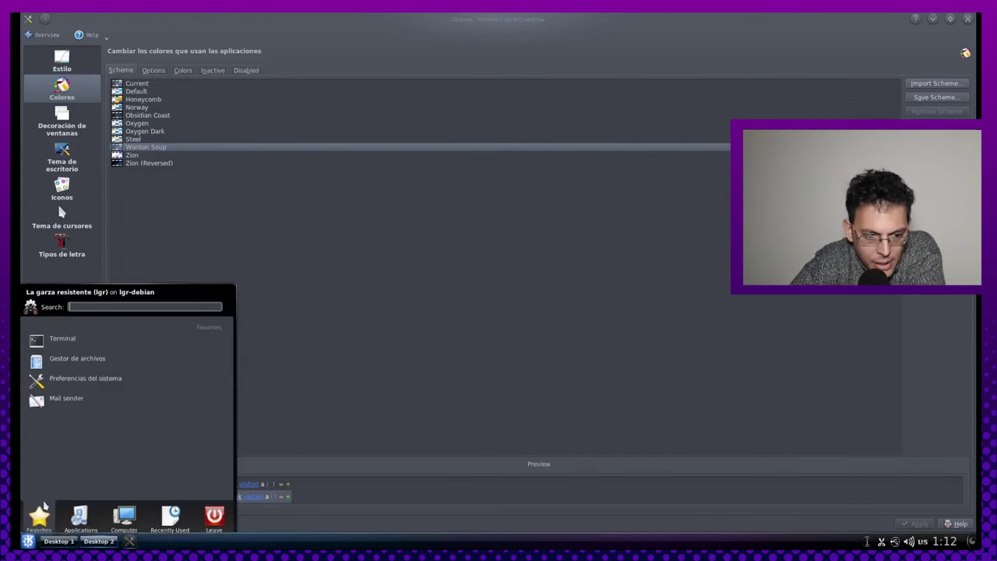
pyautogui.click(84, 358)
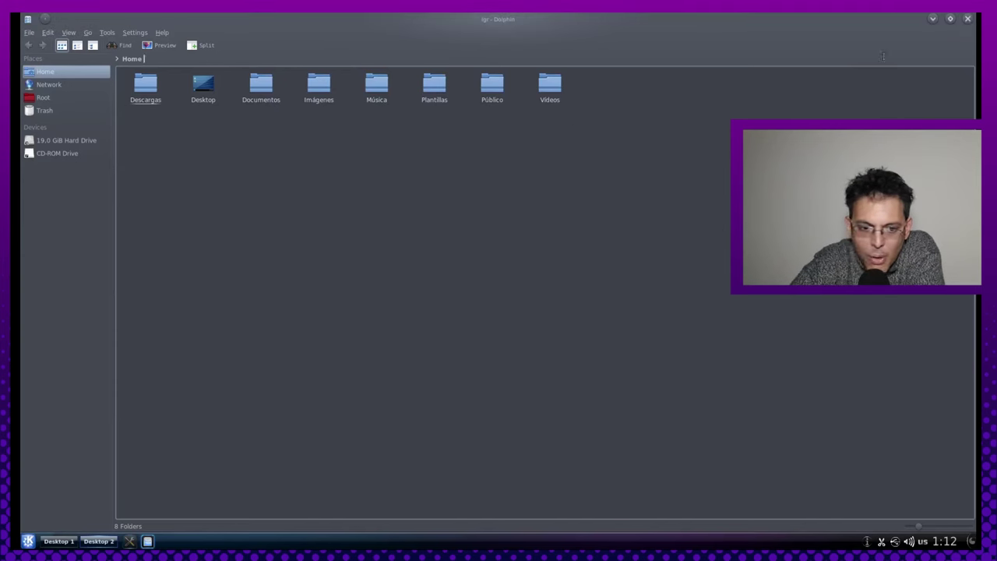
pyautogui.click(968, 18)
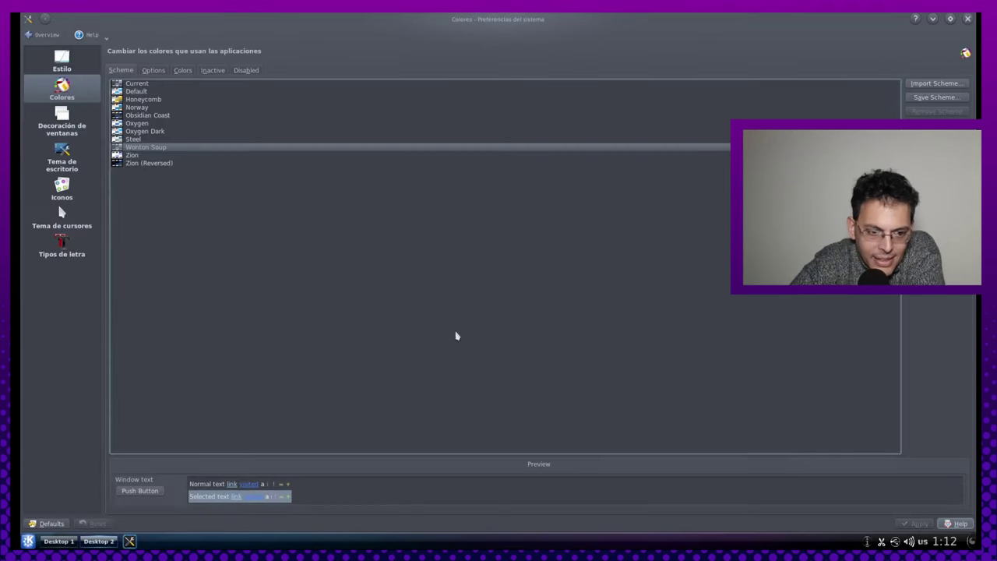
# - Review the window decoration, desktop theme, icon, cursor theme and font settings, and return to the preferences overview
pyautogui.click(56, 125)
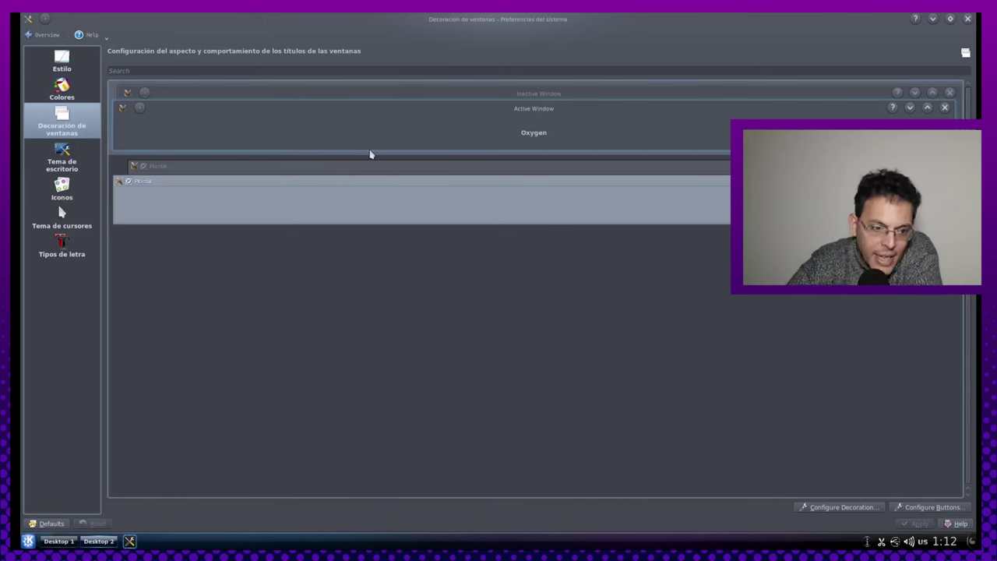
pyautogui.click(69, 163)
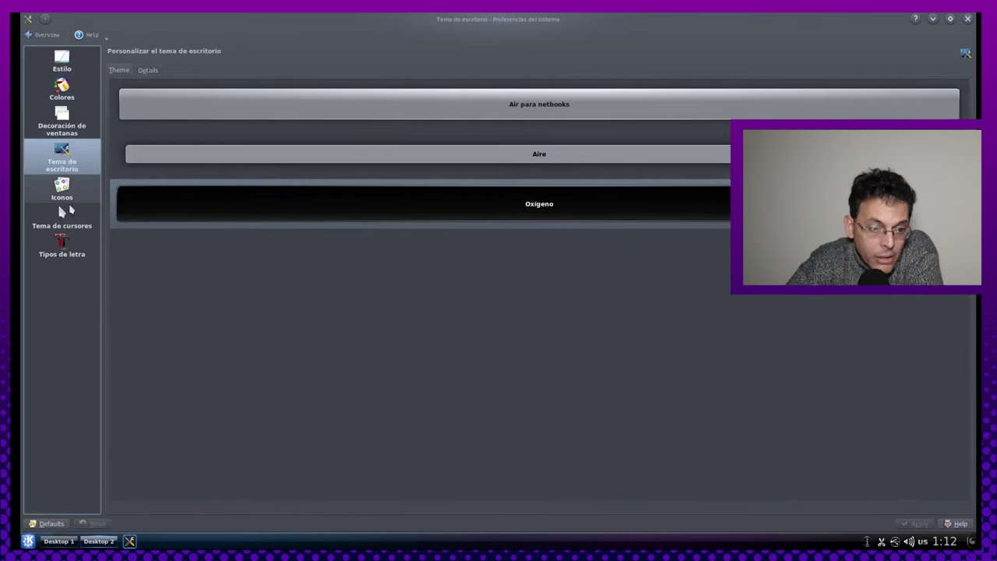
pyautogui.click(76, 190)
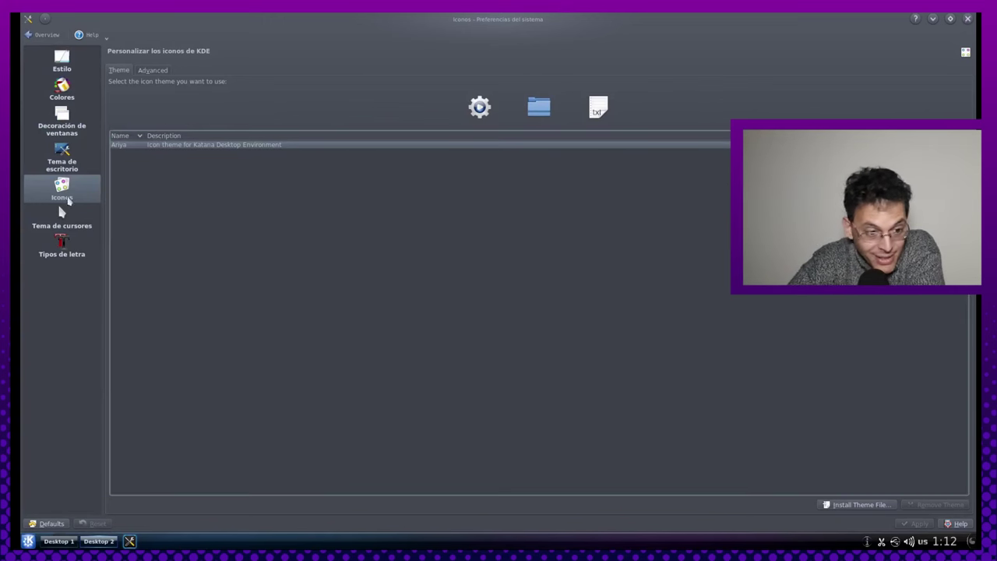
pyautogui.click(67, 219)
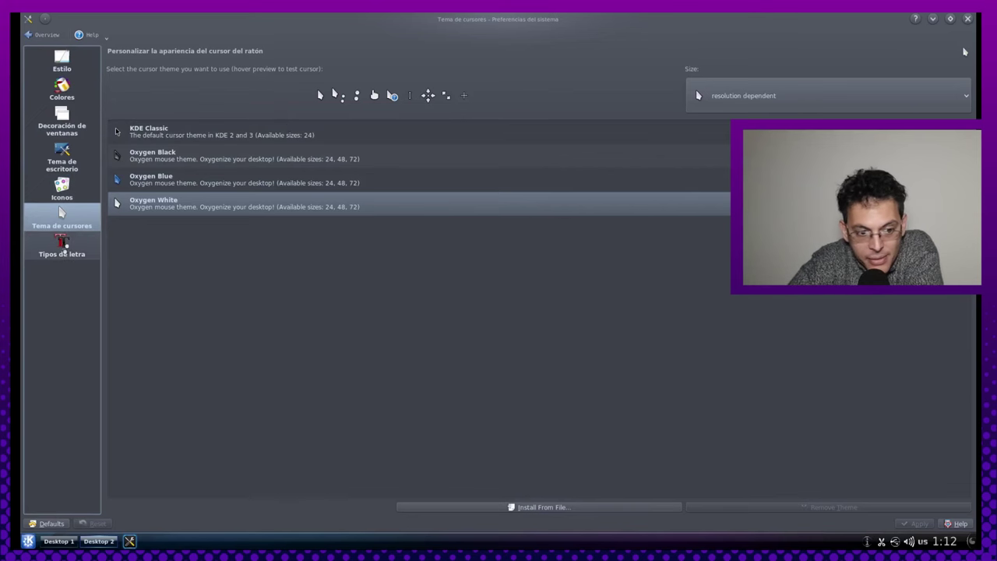
pyautogui.click(63, 243)
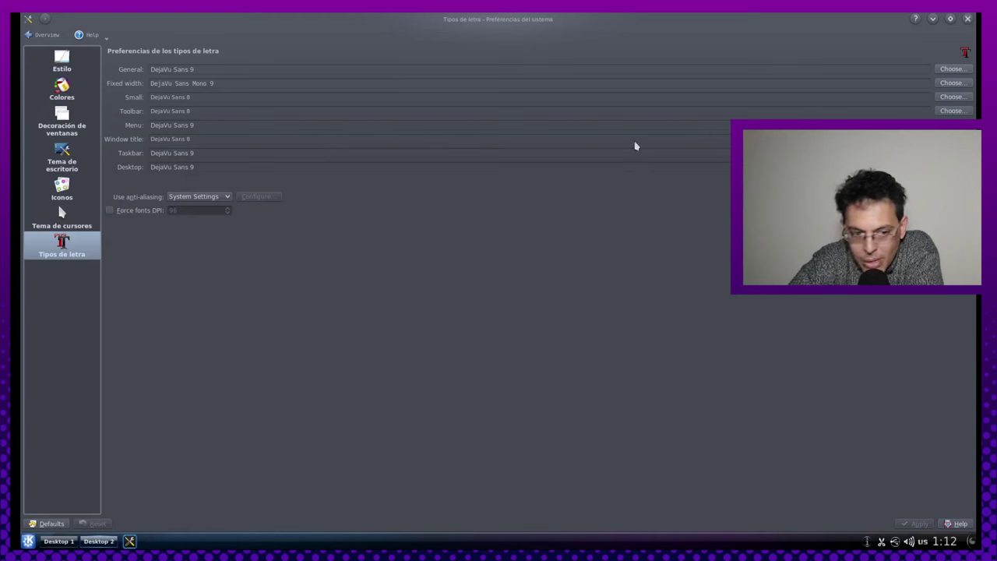
pyautogui.click(41, 35)
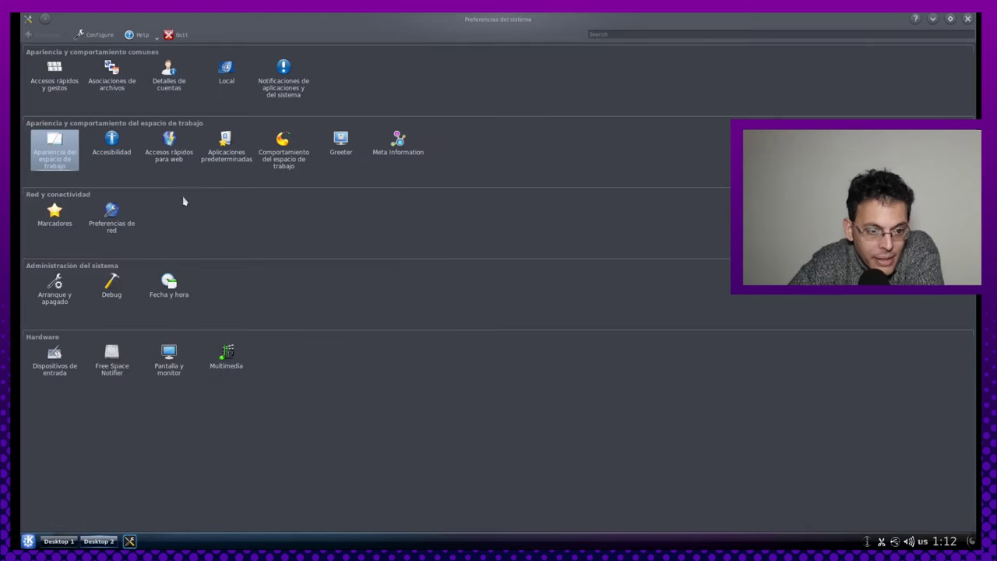
# - Look through the Accesibilidad, Accesos rápidos para web and Aplicaciones predeterminadas settings, returning to the overview after each
pyautogui.click(113, 147)
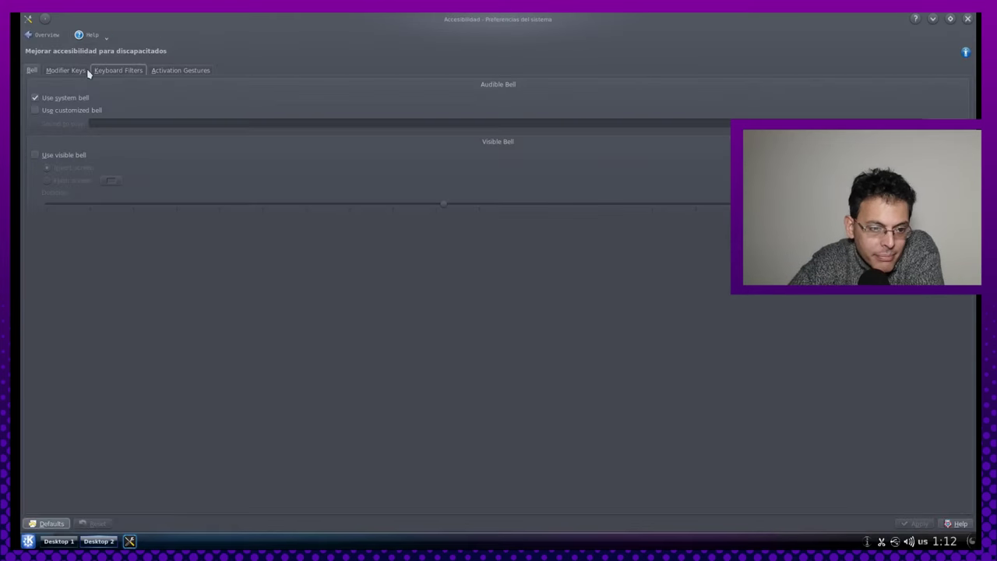
pyautogui.click(45, 35)
pyautogui.click(167, 144)
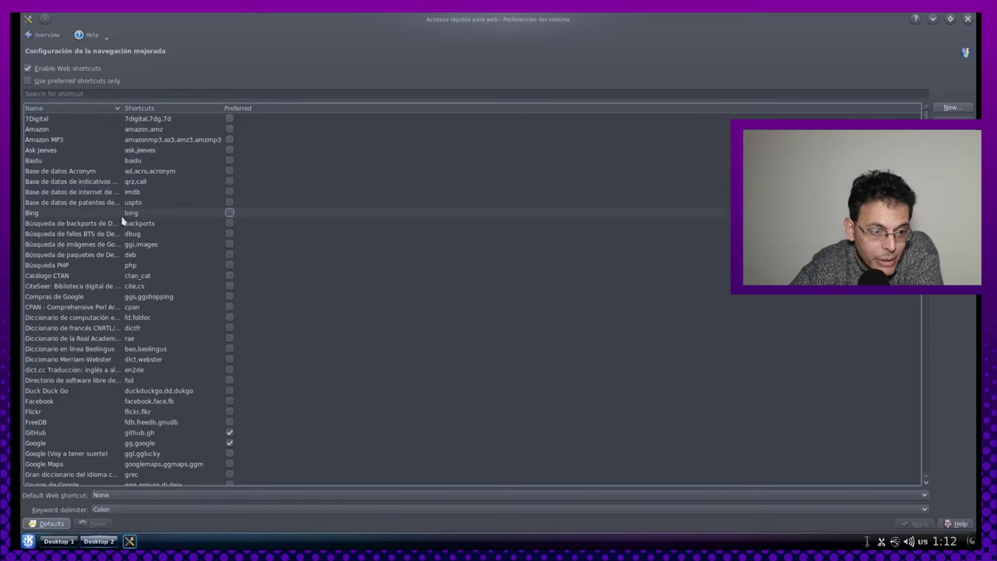
pyautogui.scroll(-11, 249, 277)
pyautogui.scroll(9, 229, 262)
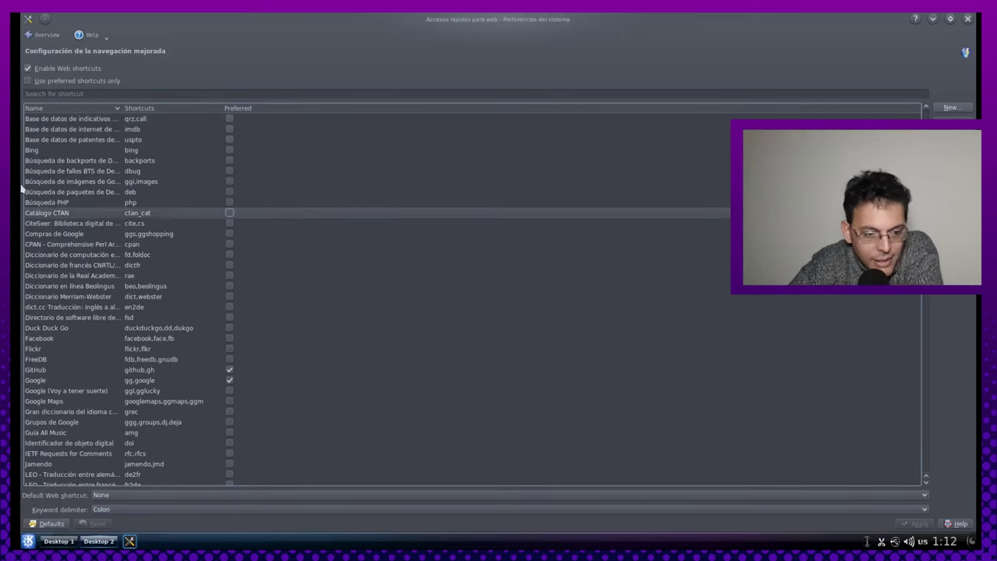
pyautogui.click(37, 35)
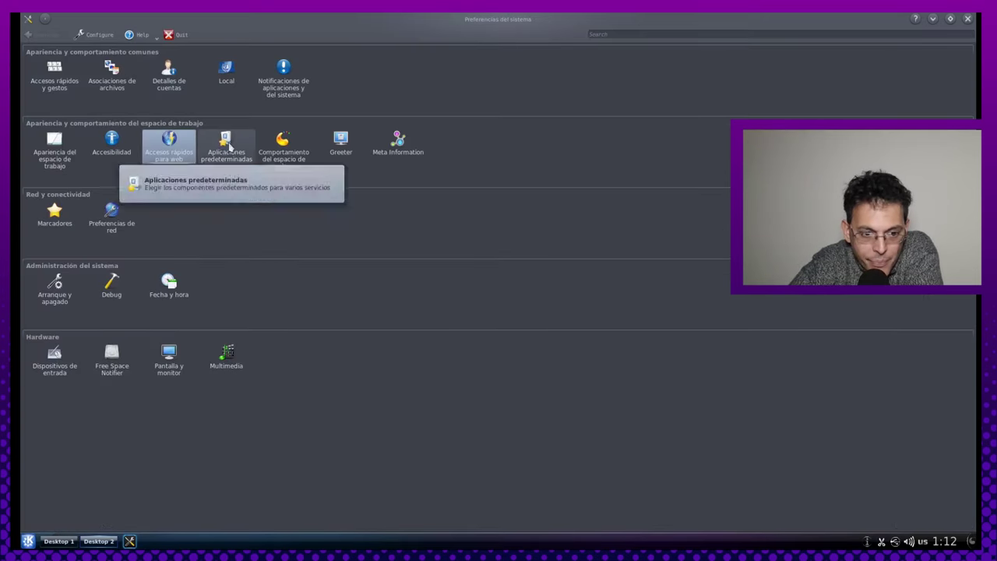
pyautogui.click(229, 146)
pyautogui.click(37, 35)
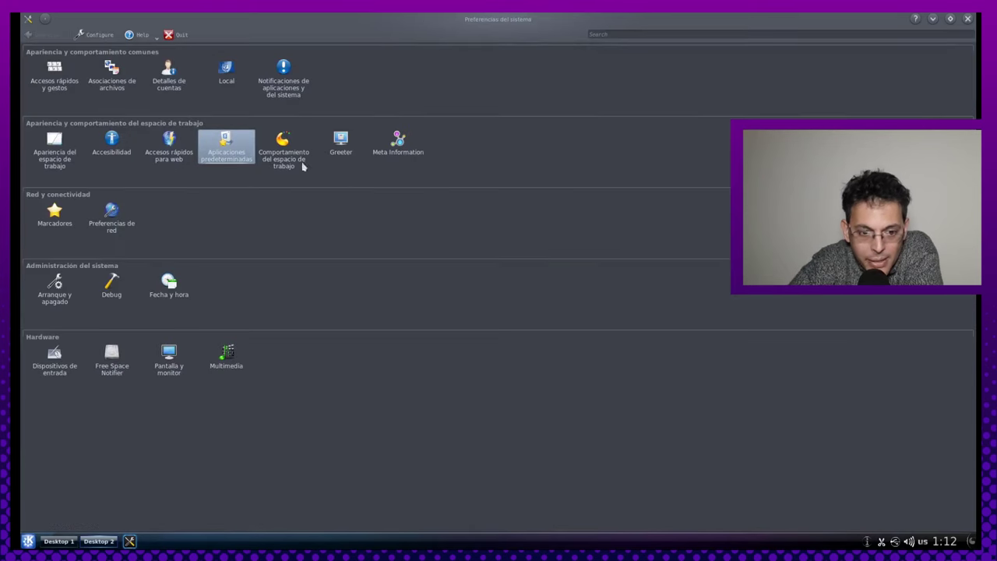
# - Examine the full list of desktop effects under Efectos del escritorio in Comportamiento del espacio de trabajo
pyautogui.click(273, 162)
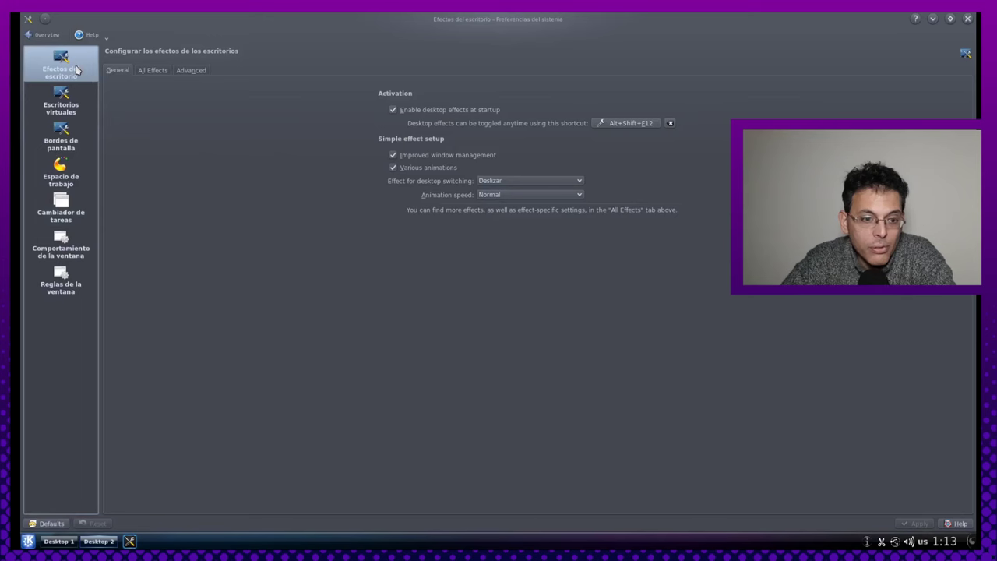
pyautogui.click(156, 70)
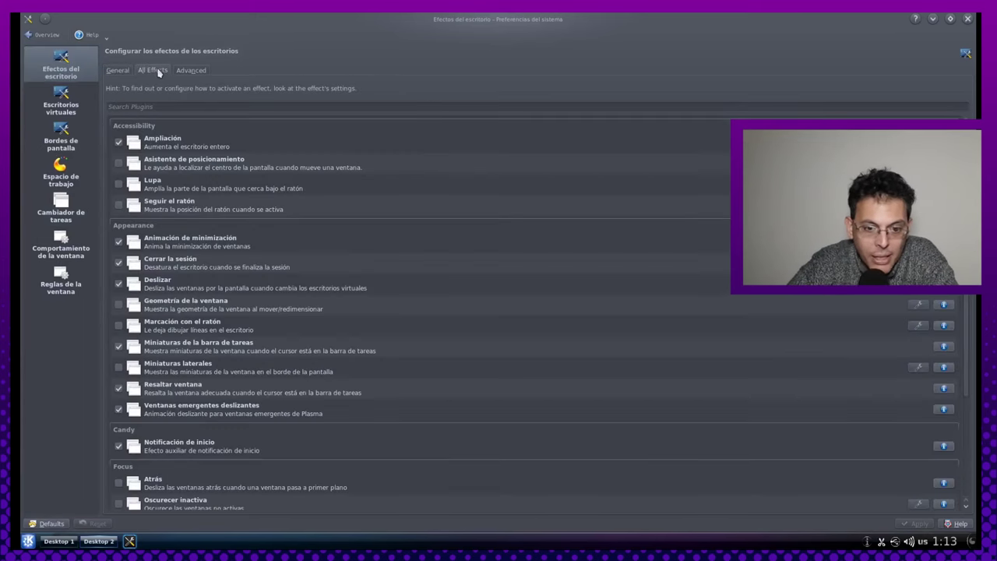
pyautogui.scroll(-3, 537, 223)
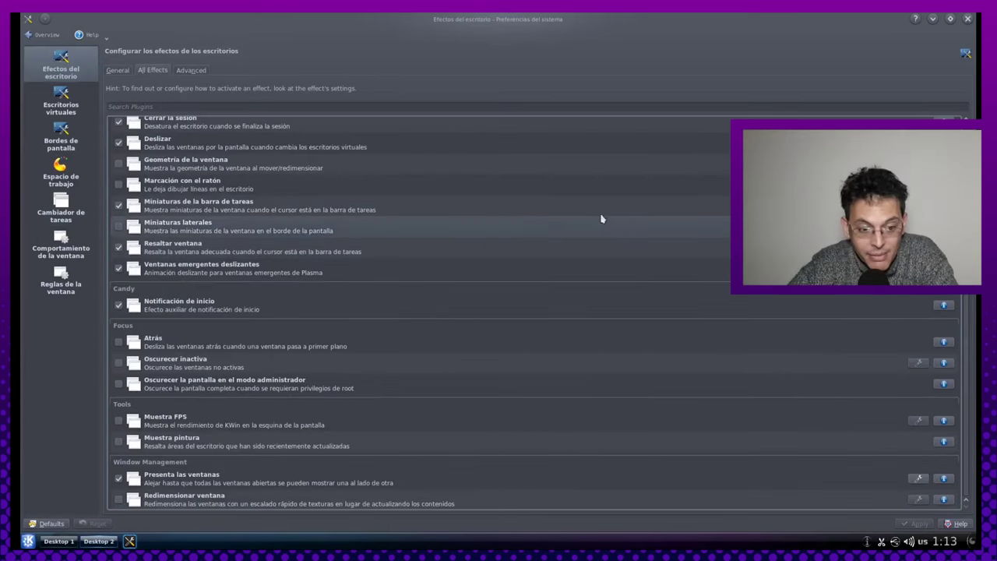
pyautogui.scroll(3, 592, 210)
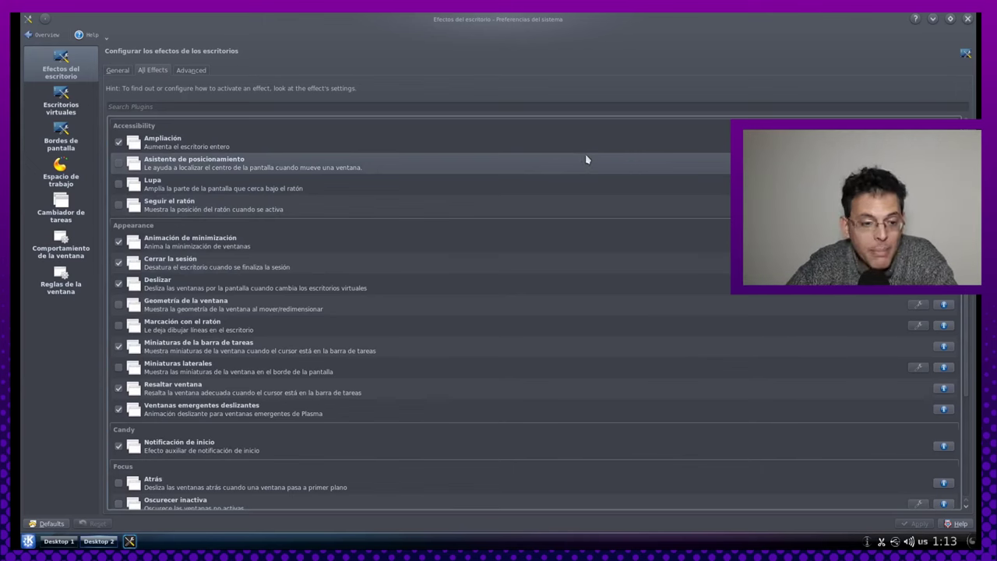
pyautogui.scroll(-4, 396, 179)
pyautogui.scroll(4, 534, 267)
# - Review the Escritorios virtuales and Espacio de trabajo settings
pyautogui.click(70, 101)
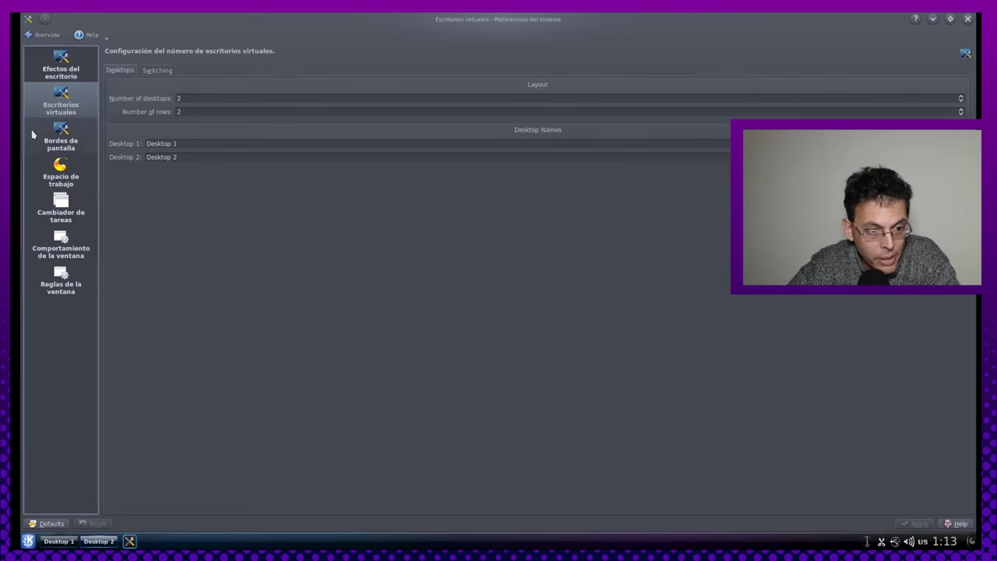
pyautogui.click(28, 137)
pyautogui.click(58, 171)
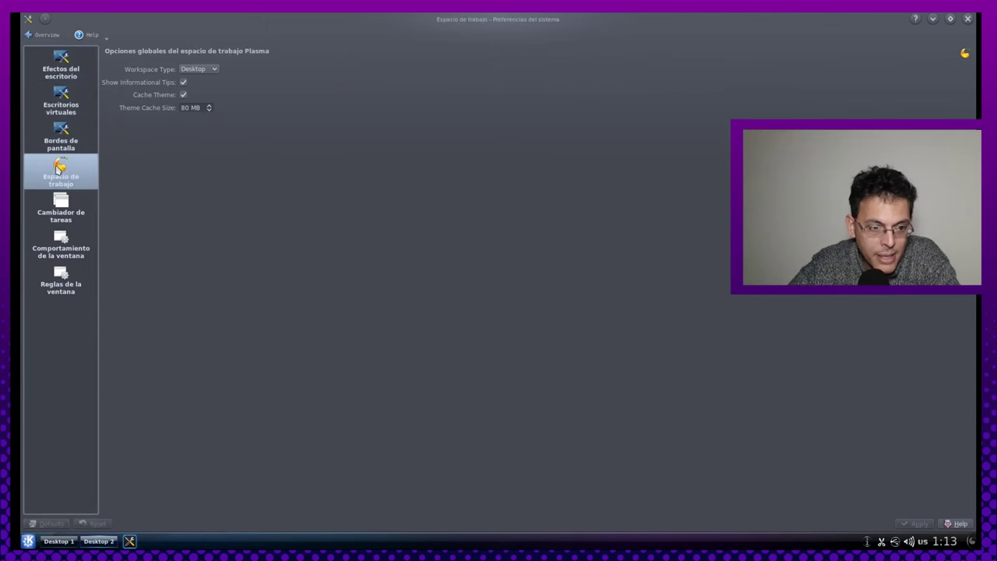
# - In Bordes de pantalla, assign Presenta las ventanas - All Desktops to the monitor's upper-left corner and apply it
pyautogui.click(95, 145)
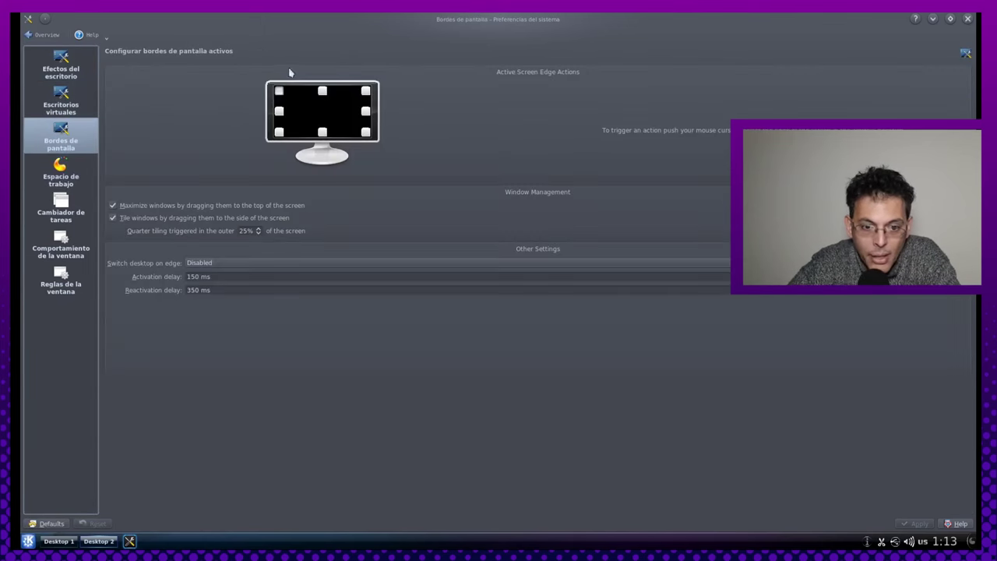
pyautogui.click(278, 113)
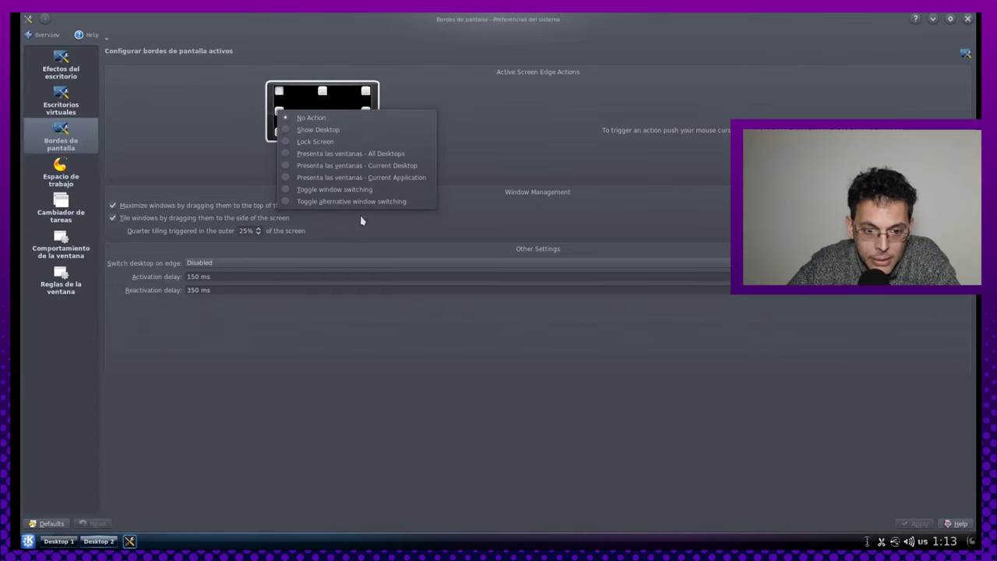
pyautogui.click(282, 100)
pyautogui.click(281, 94)
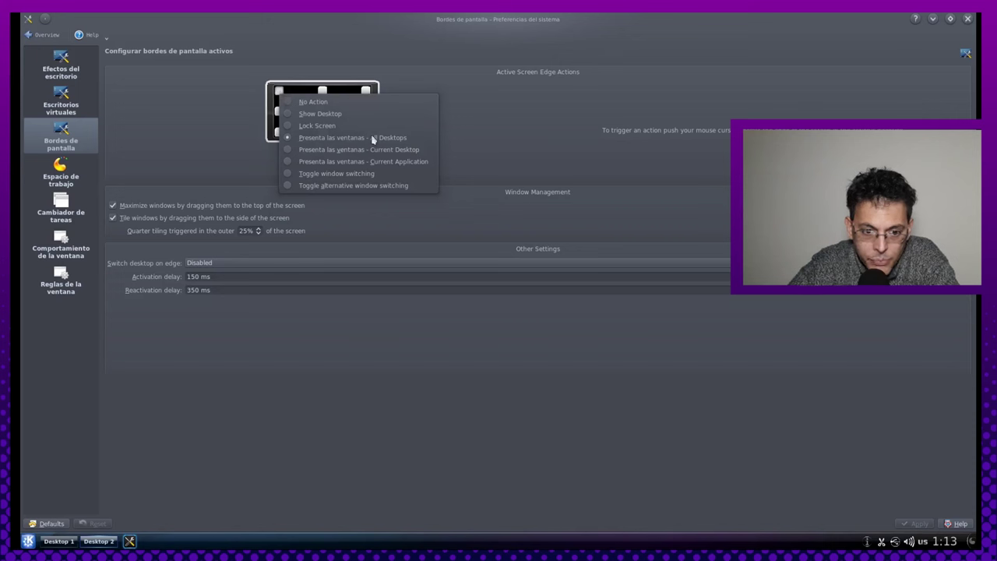
pyautogui.click(373, 138)
pyautogui.click(279, 92)
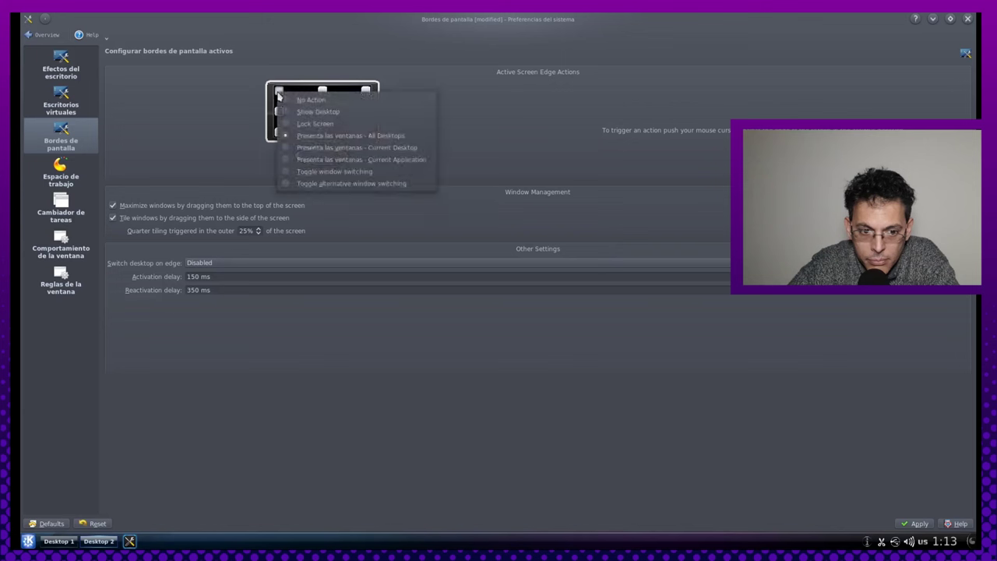
pyautogui.click(304, 137)
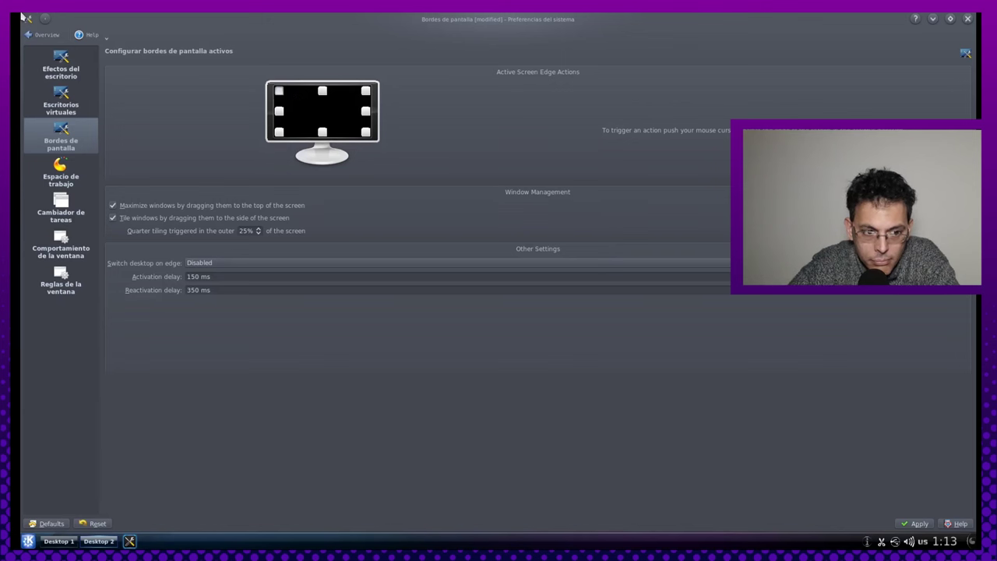
pyautogui.click(912, 523)
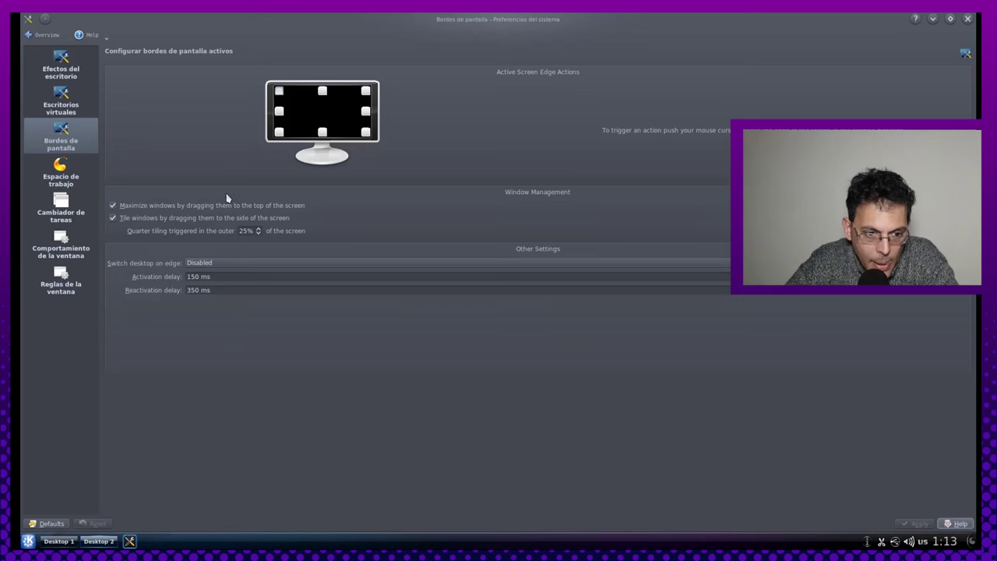
# - Try out window tiling by snapping the Preferencias del sistema window to the right half, left half and right half again, finishing with it maximized
pyautogui.moveTo(464, 25); pyautogui.dragTo(509, 16)
pyautogui.moveTo(589, 17); pyautogui.dragTo(993, 280)
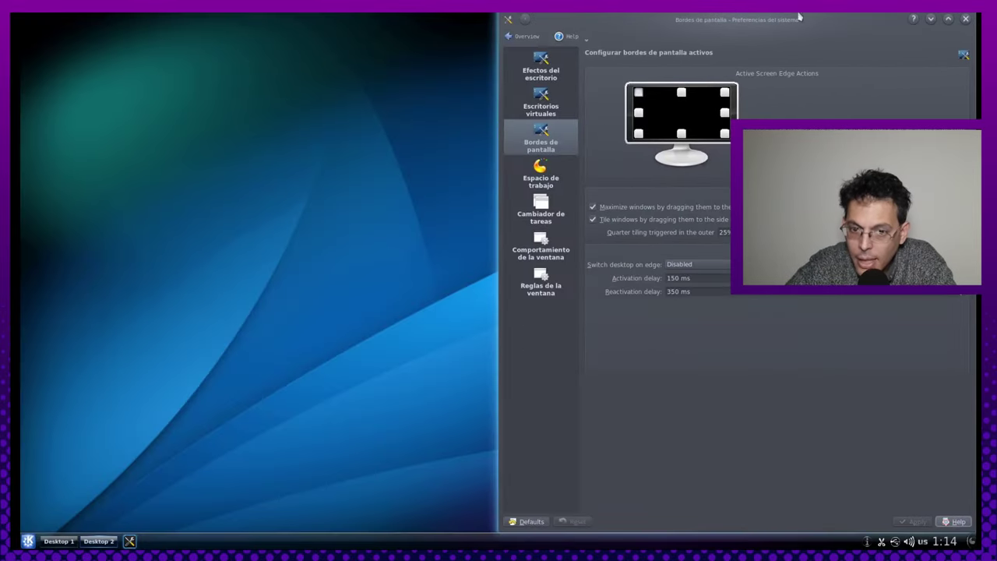
pyautogui.moveTo(752, 26); pyautogui.dragTo(22, 125)
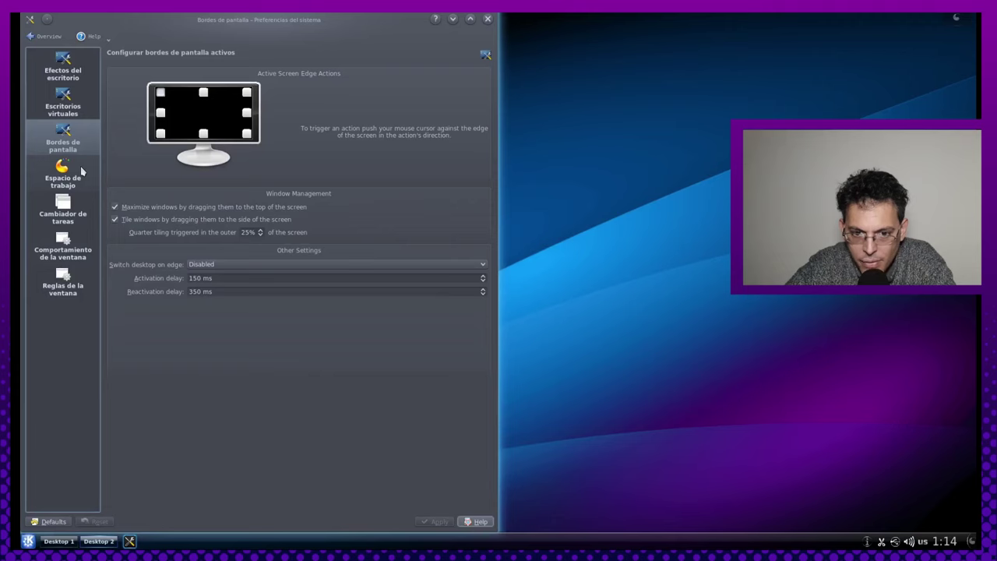
pyautogui.moveTo(285, 21); pyautogui.dragTo(995, 234)
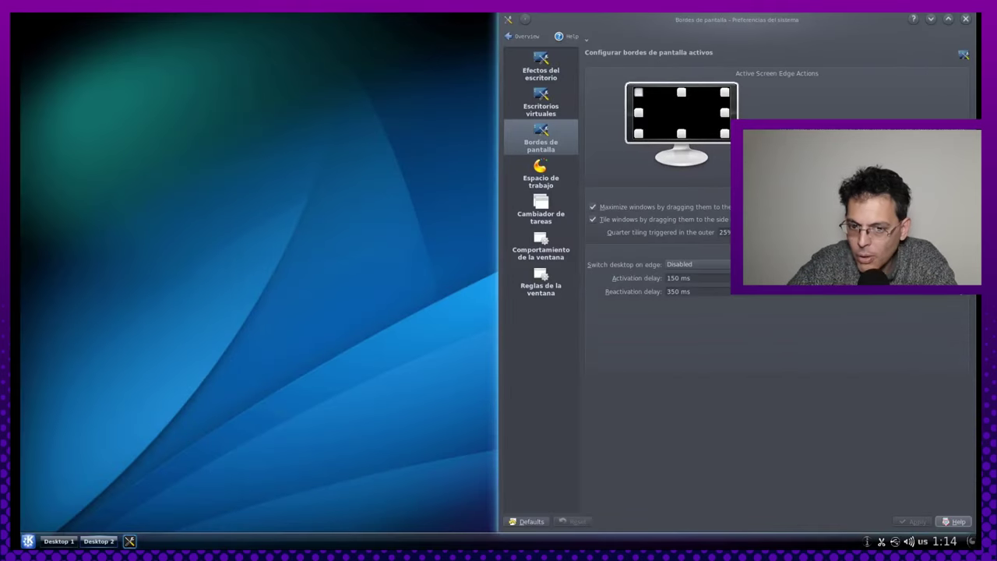
pyautogui.moveTo(795, 35); pyautogui.dragTo(567, 15)
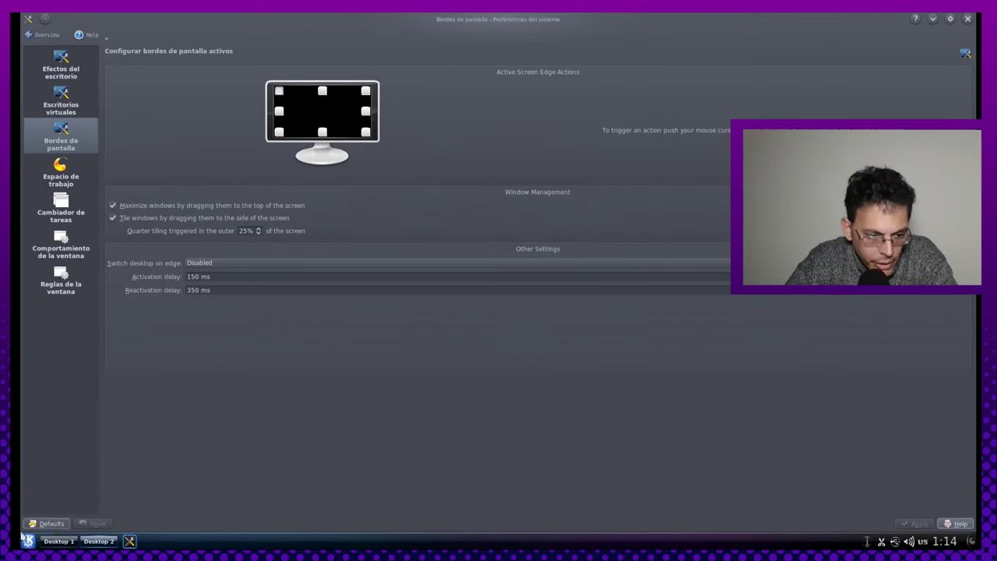
# - Launch Terminal from the application launcher and move its window to the lower-right area of the desktop
pyautogui.click(26, 542)
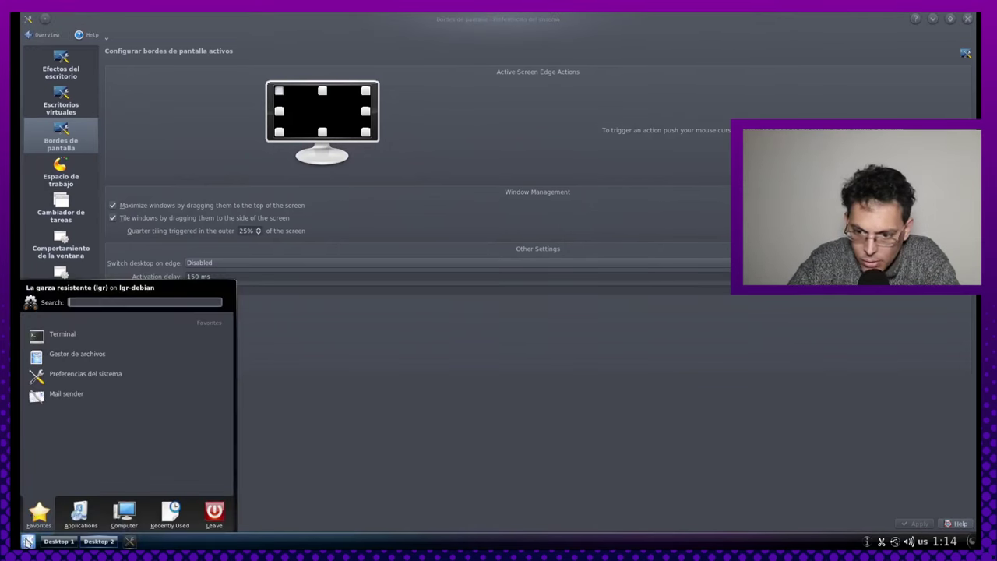
pyautogui.click(67, 339)
pyautogui.moveTo(300, 28); pyautogui.dragTo(798, 199)
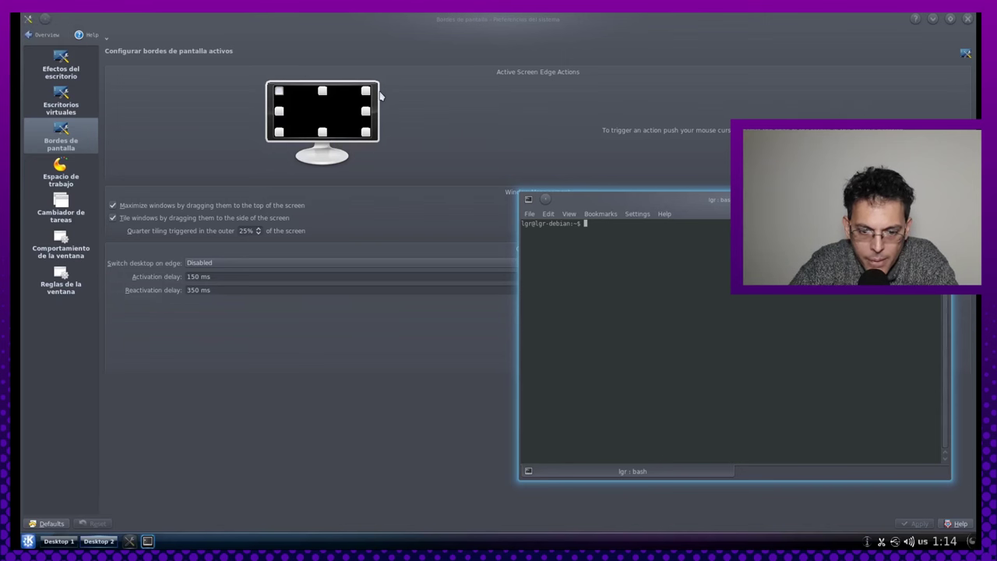
# - In Bordes de pantalla, assign Presenta las ventanas - All Desktops to the monitor's lower-left corner and apply the change
pyautogui.click(278, 137)
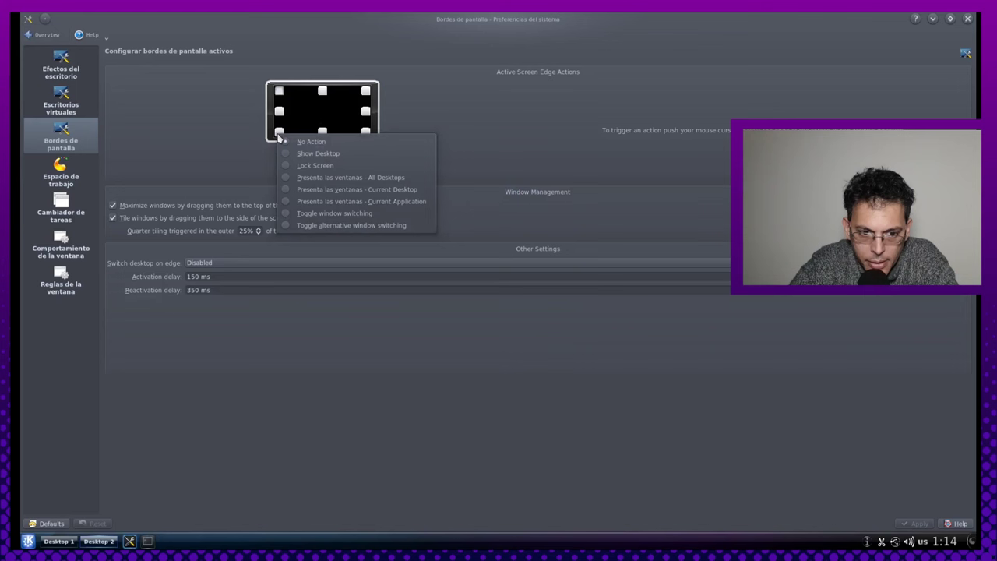
pyautogui.click(351, 180)
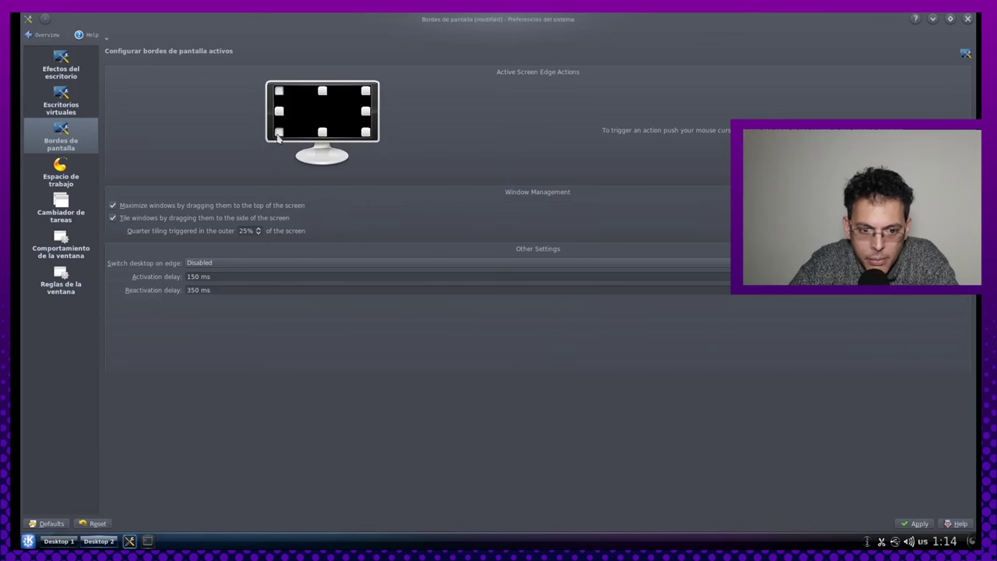
pyautogui.click(277, 134)
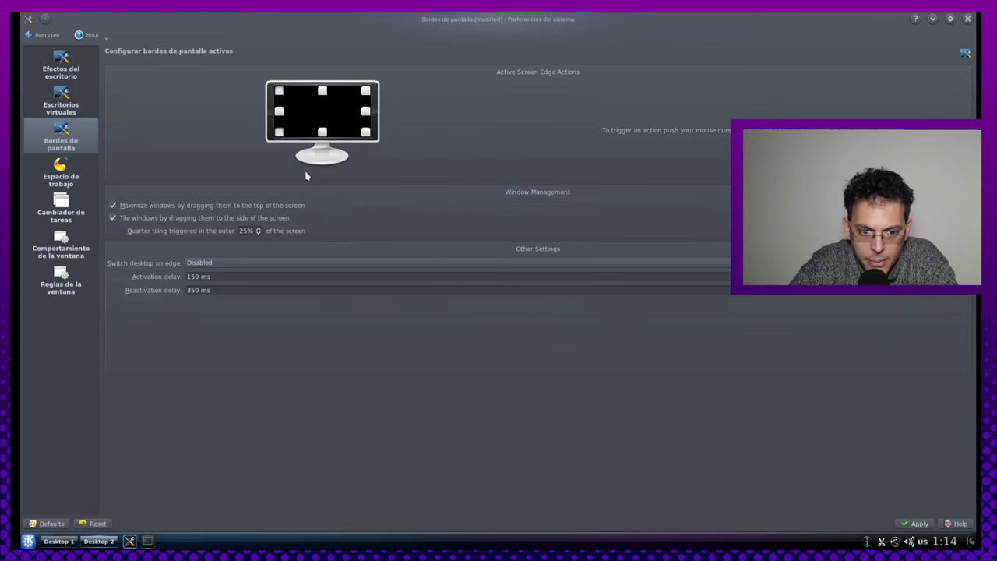
pyautogui.click(278, 134)
pyautogui.click(278, 134)
pyautogui.click(278, 134)
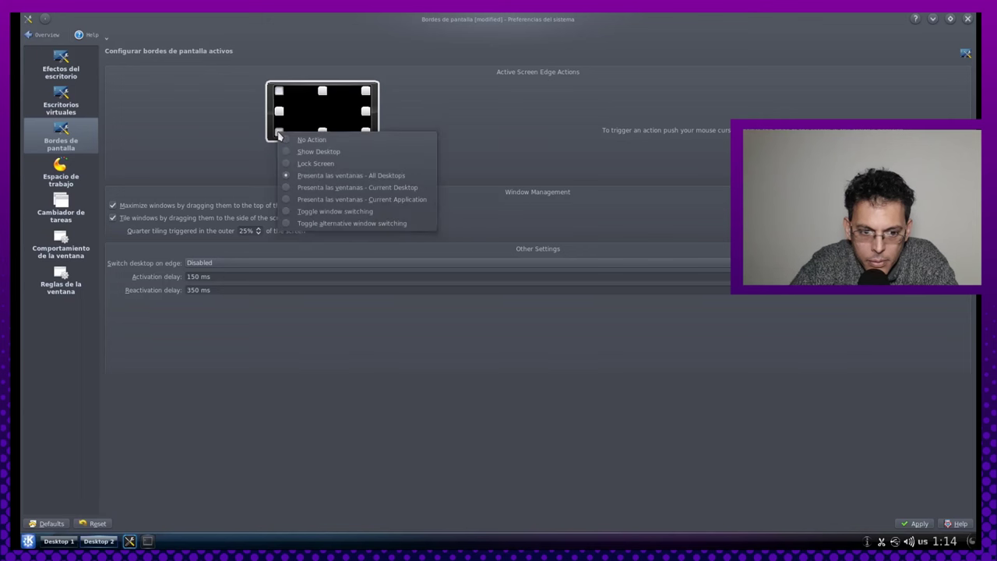
pyautogui.click(206, 417)
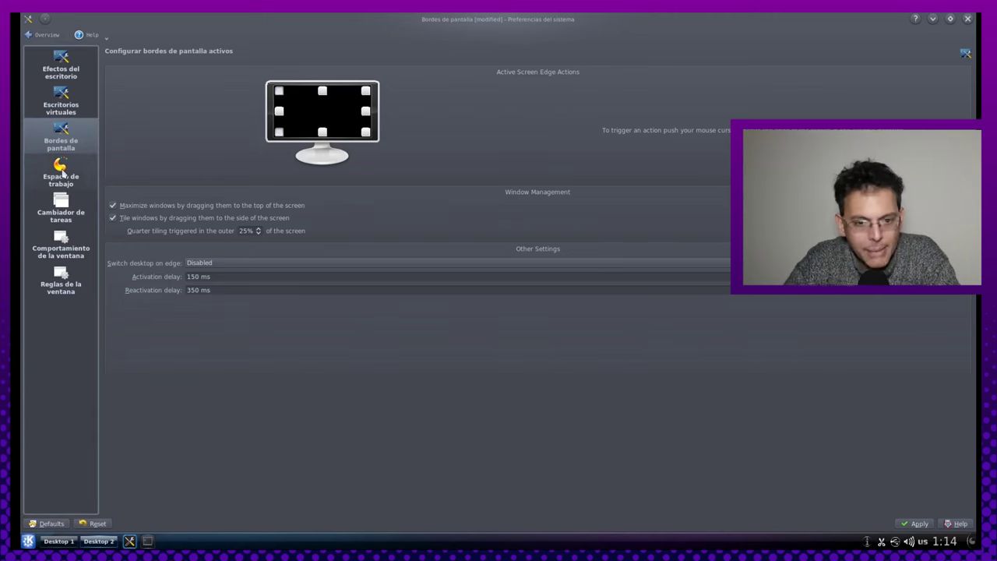
pyautogui.click(61, 172)
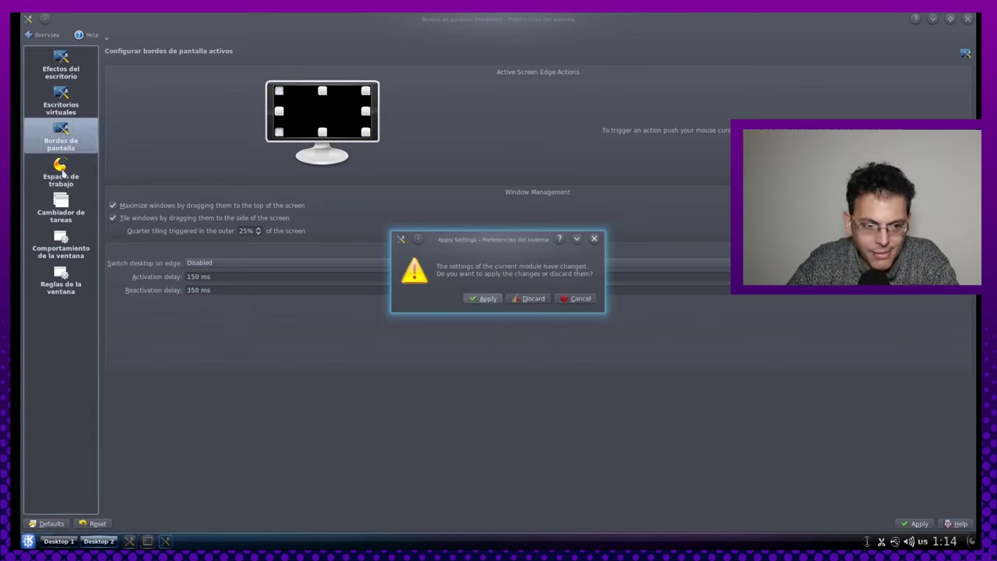
pyautogui.click(509, 299)
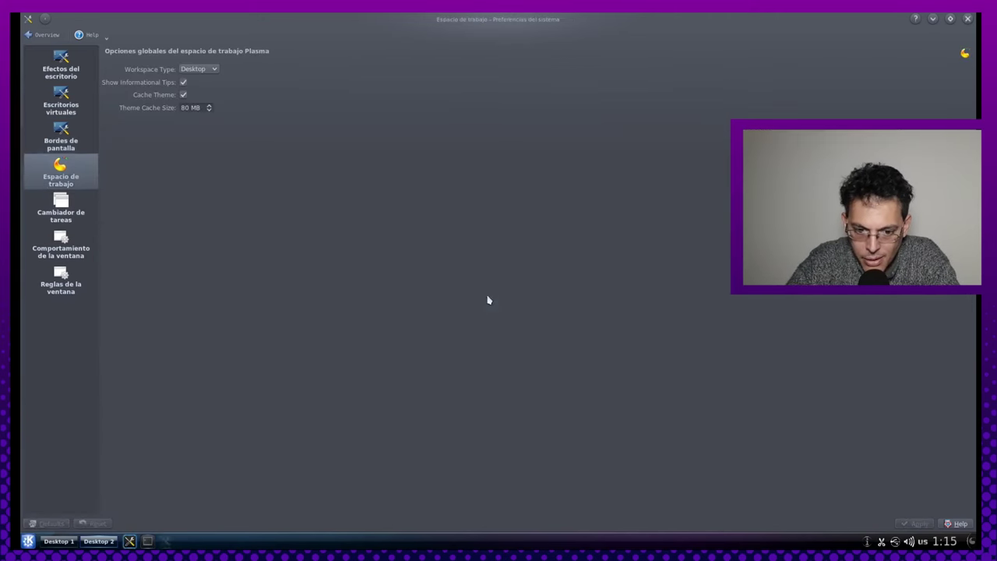
# - Back in Bordes de pantalla, bring the terminal forward and back, and check the actions assigned to the monitor's lower-left and upper-left corners
pyautogui.click(95, 140)
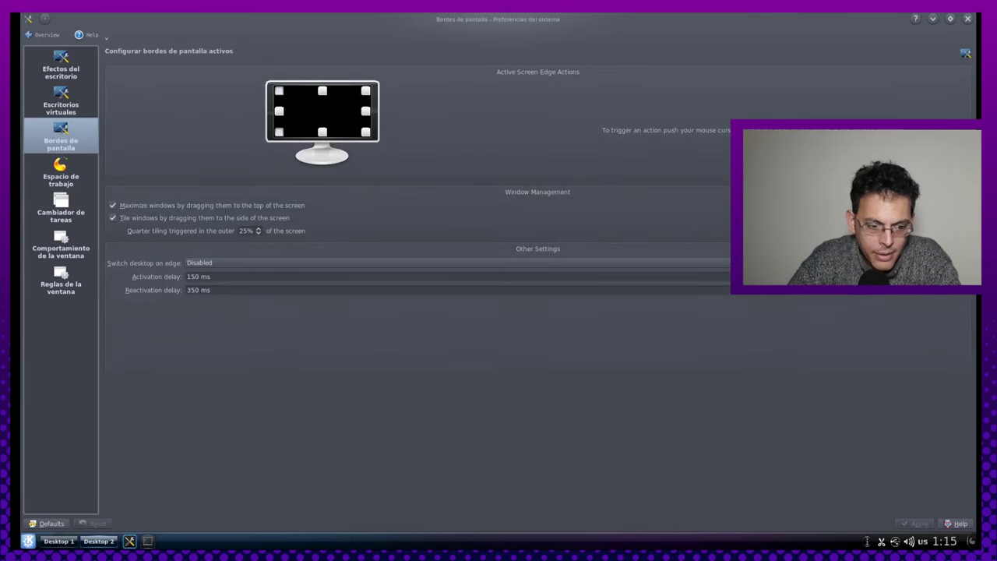
pyautogui.click(145, 538)
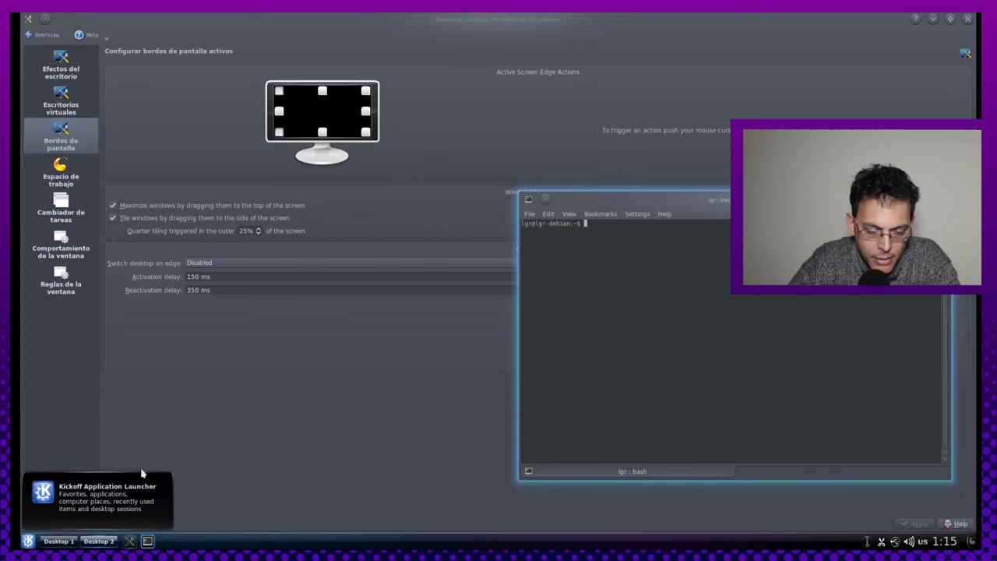
pyautogui.click(147, 540)
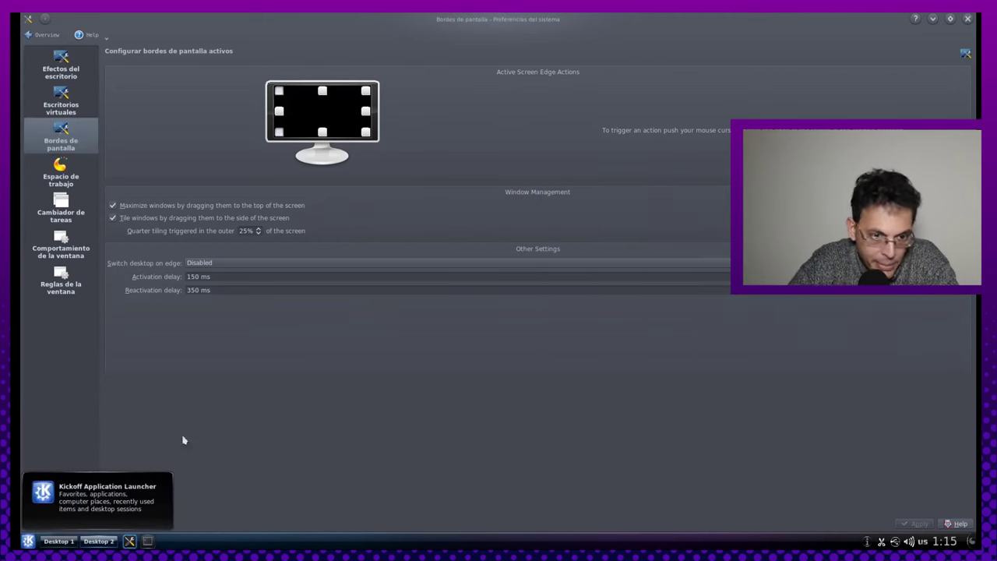
pyautogui.click(278, 132)
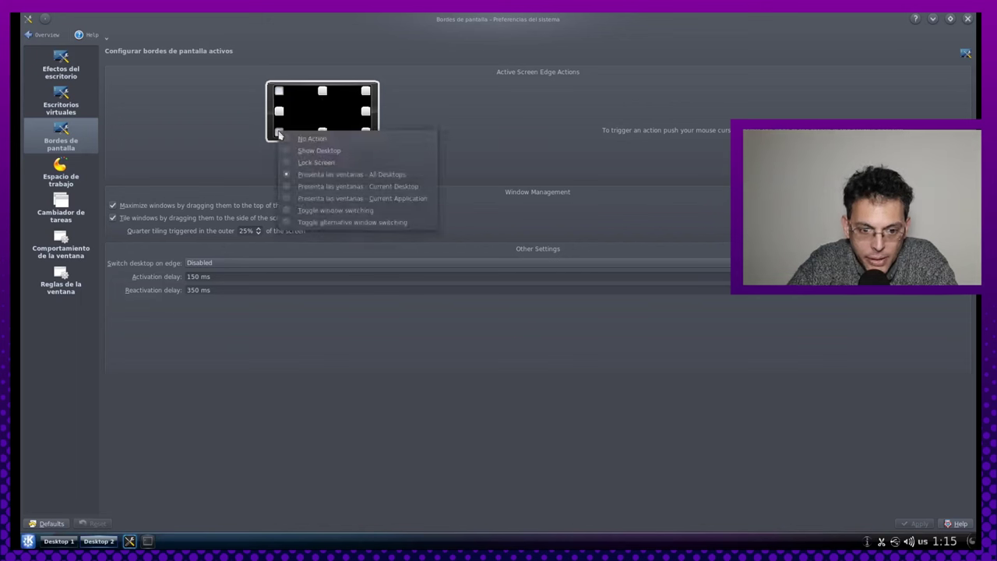
pyautogui.click(279, 94)
pyautogui.click(281, 92)
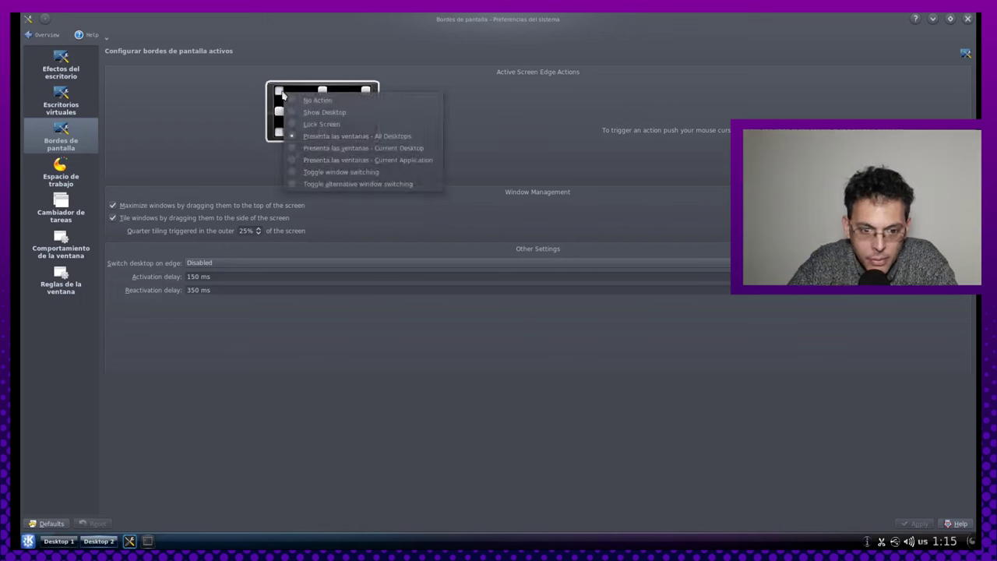
pyautogui.click(280, 94)
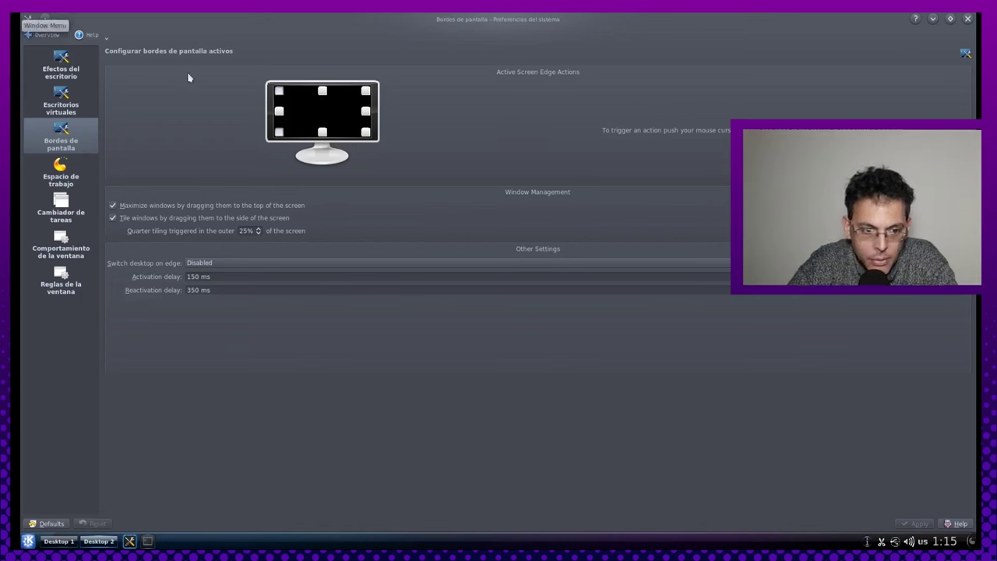
# - In Espacio de trabajo, set Workspace Type to Netbook and apply it
pyautogui.click(70, 176)
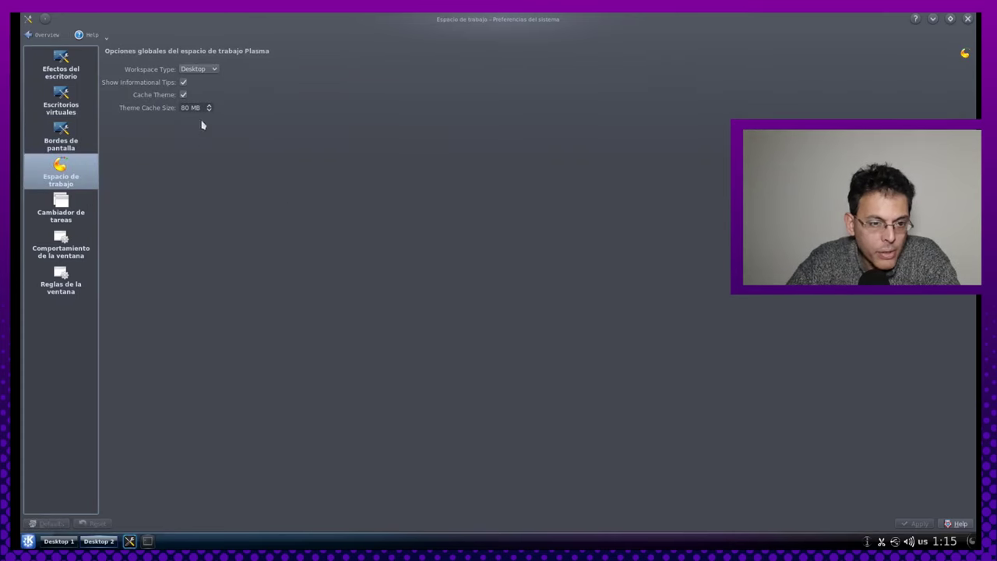
pyautogui.click(210, 69)
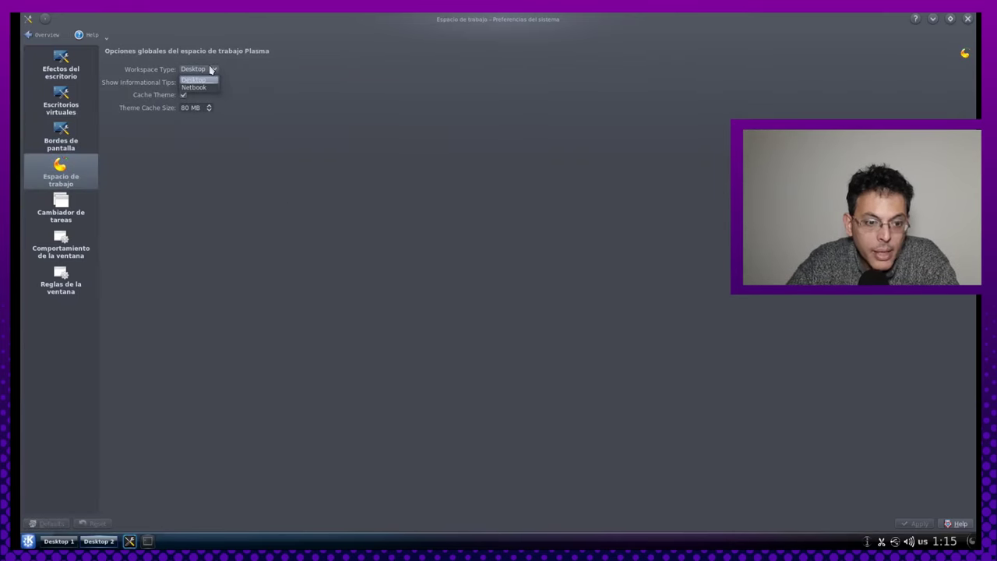
pyautogui.click(198, 88)
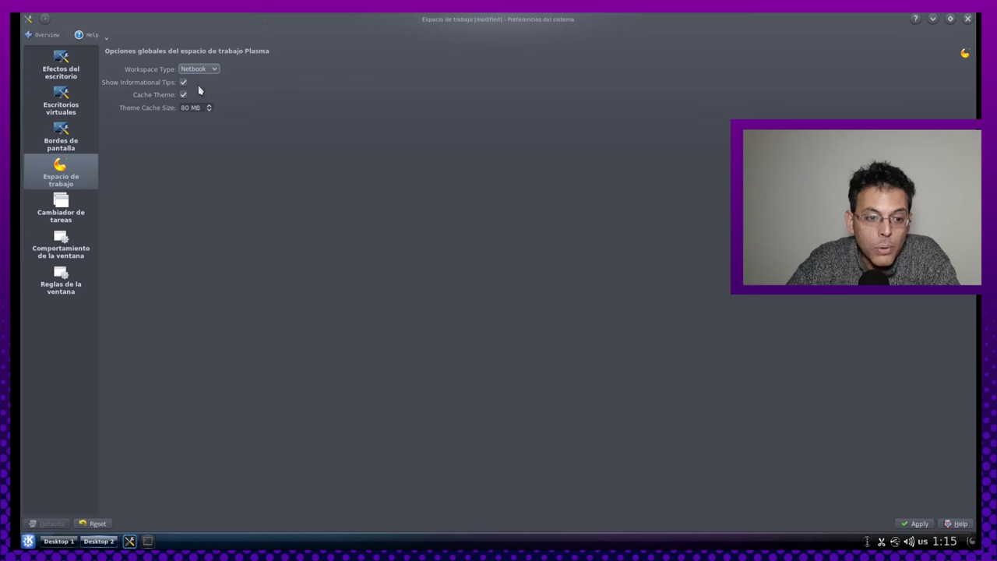
pyautogui.click(916, 523)
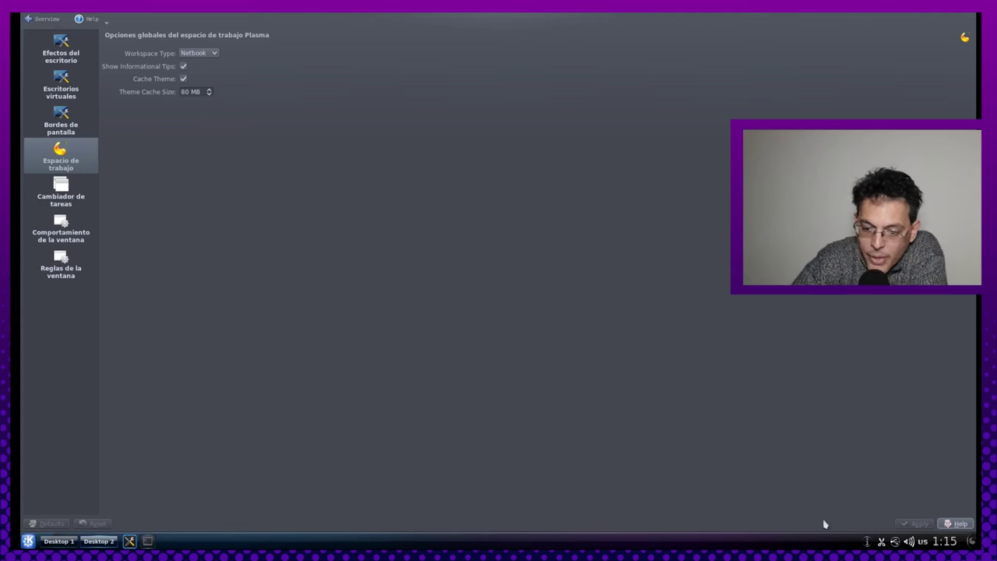
# - Test window behavior in the Netbook workspace by minimizing and restoring the preferences and terminal windows
pyautogui.click(130, 540)
pyautogui.click(129, 540)
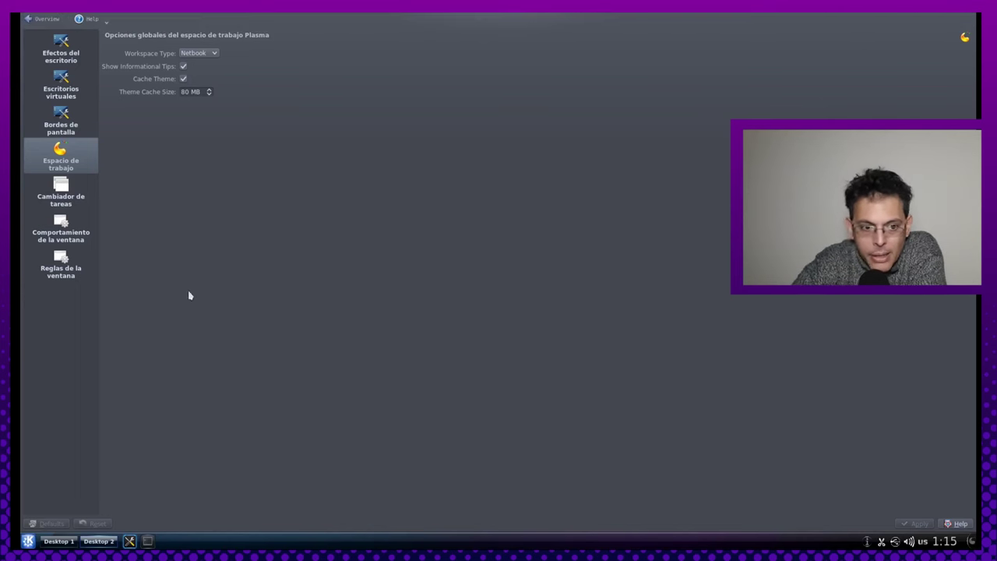
pyautogui.click(148, 540)
pyautogui.click(147, 541)
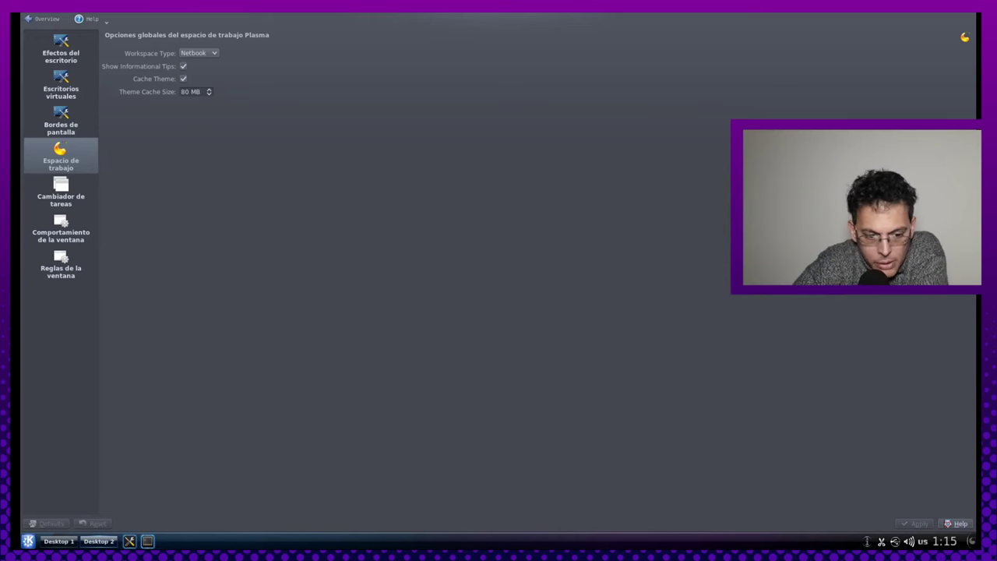
pyautogui.click(147, 540)
pyautogui.click(147, 540)
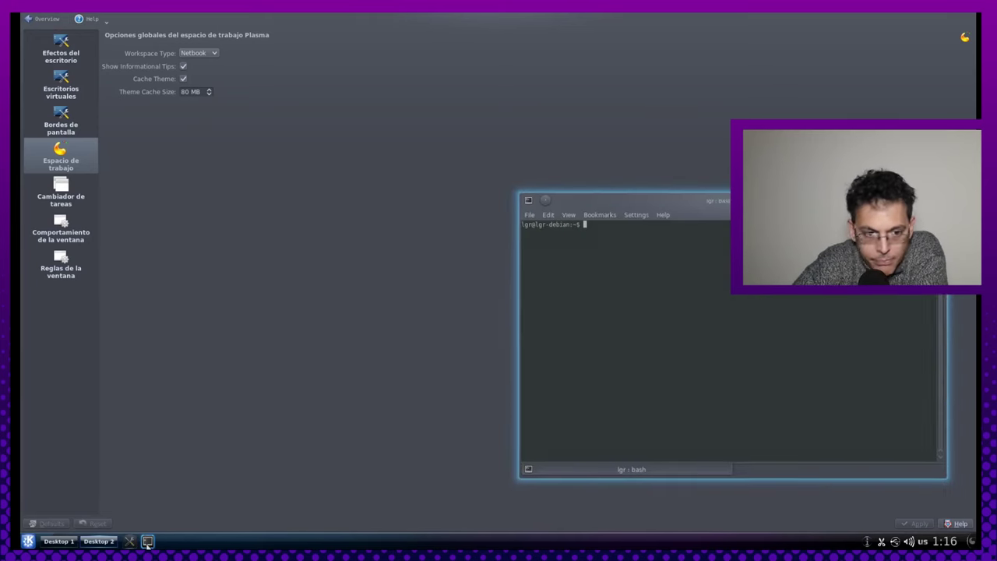
# - Set Workspace Type back to Desktop in Espacio de trabajo and apply it
pyautogui.click(214, 54)
pyautogui.click(210, 72)
pyautogui.click(915, 524)
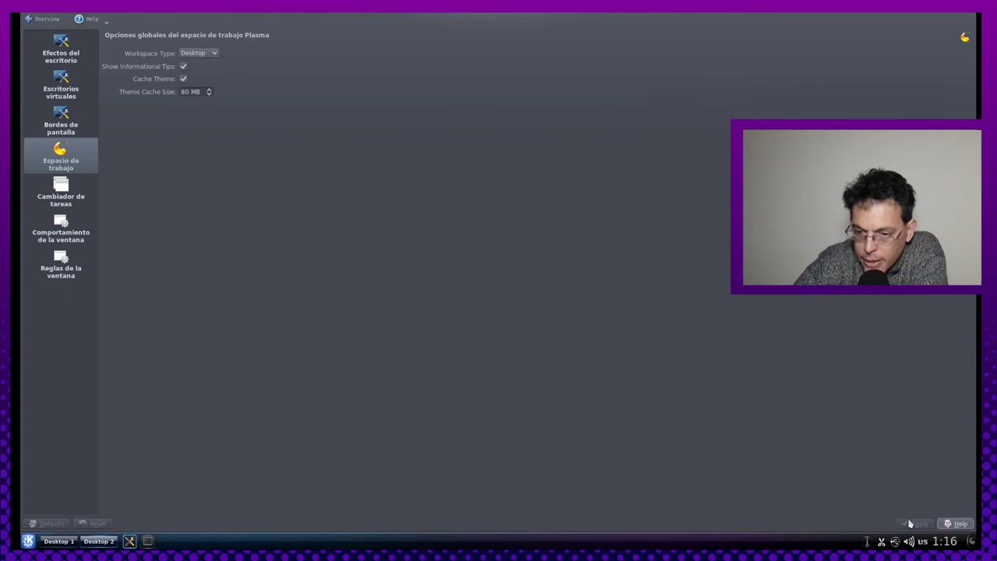
# - Look through the Cambiador de tareas, Comportamiento de la ventana and Reglas de la ventana settings and return to the overview
pyautogui.click(87, 215)
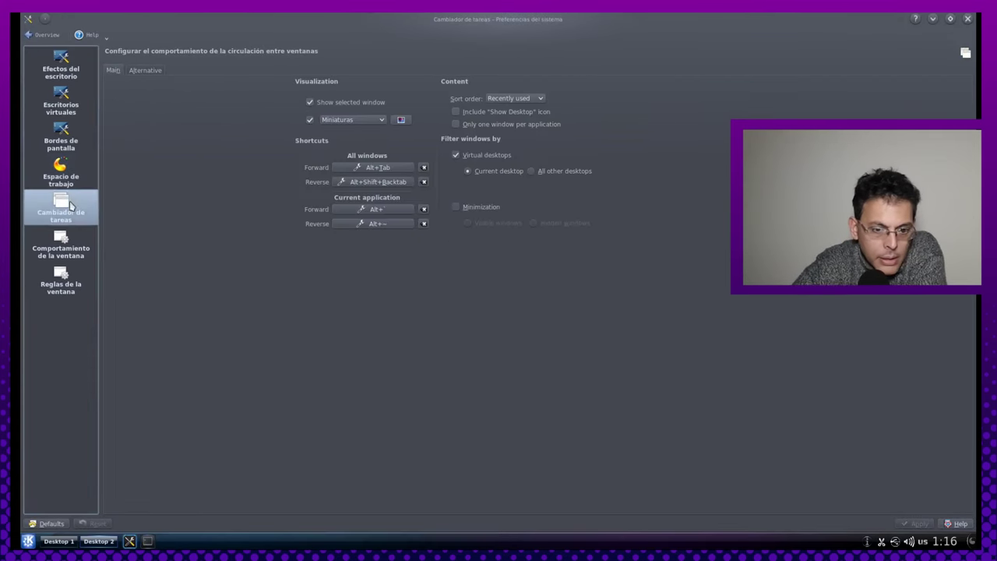
pyautogui.click(61, 249)
pyautogui.click(75, 289)
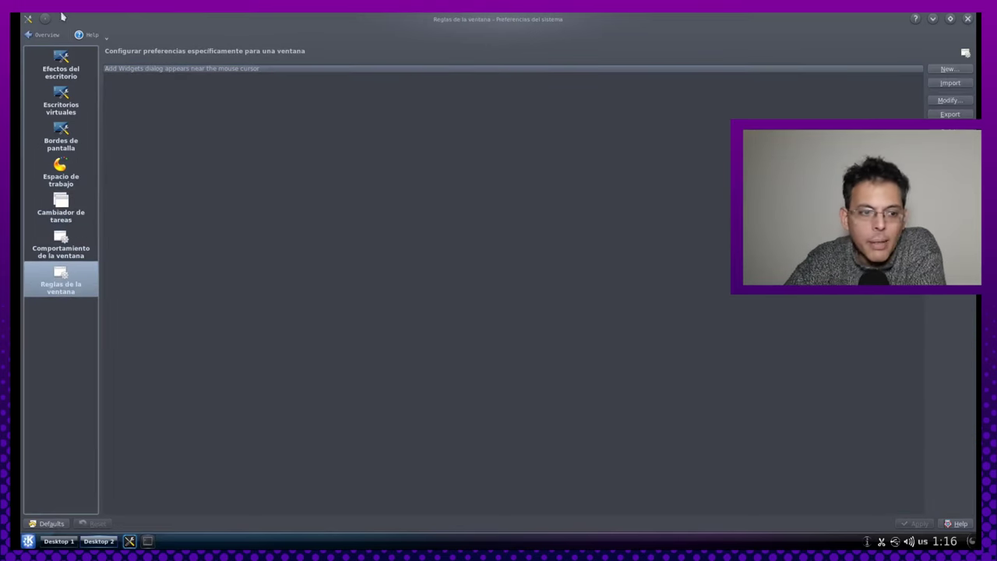
pyautogui.click(39, 34)
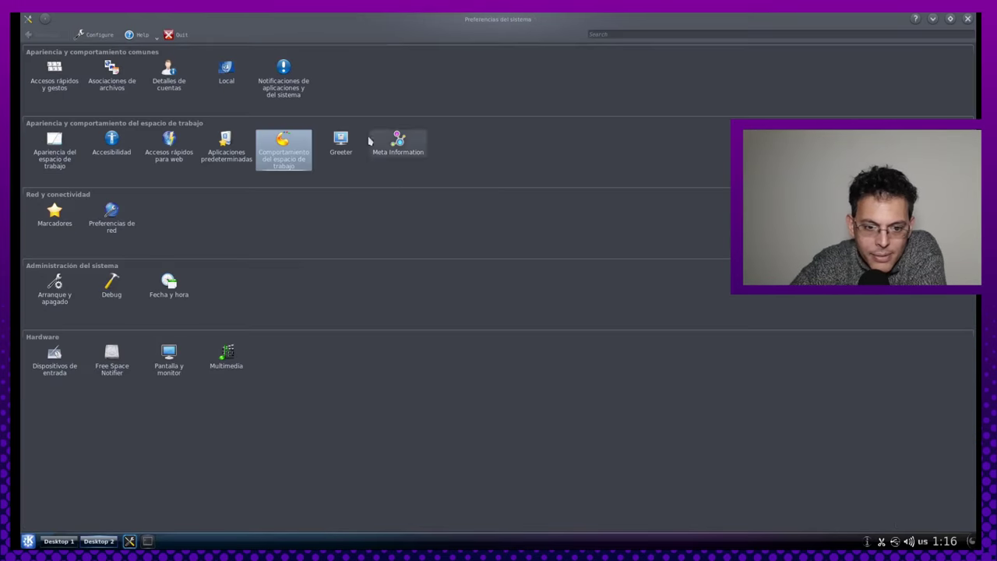
# - Review the Greeter options and the Meta Information plugins and metadata list
pyautogui.click(345, 156)
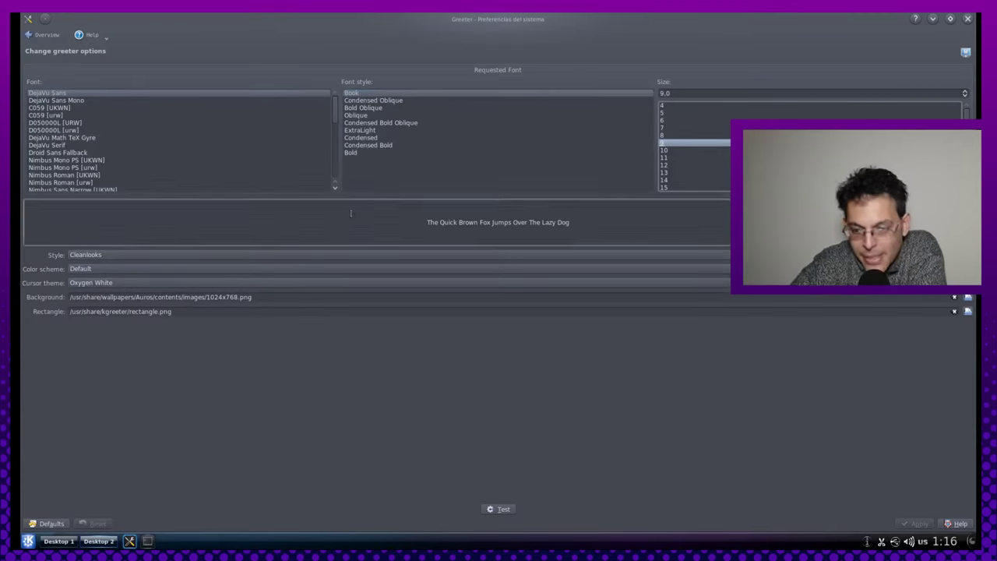
pyautogui.click(42, 35)
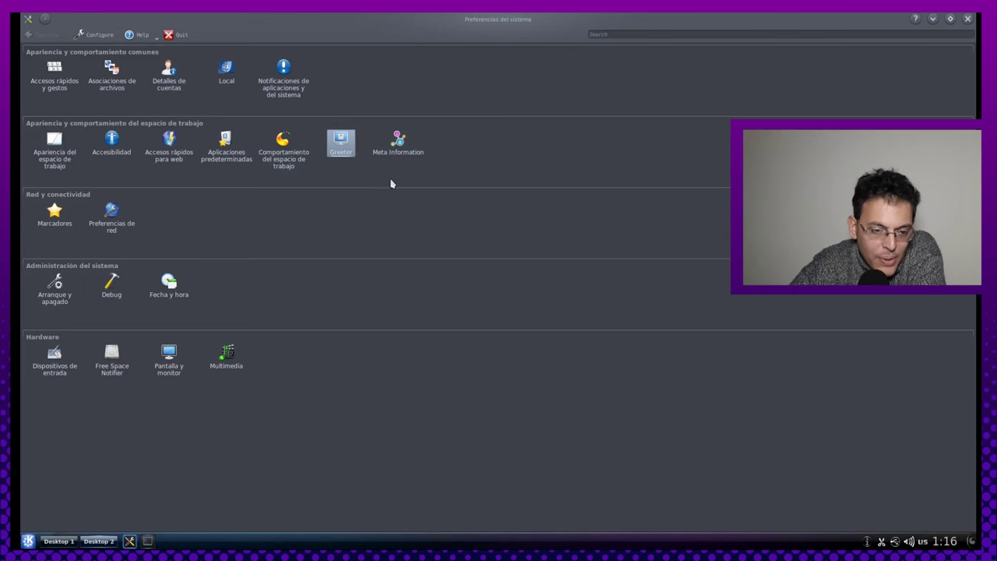
pyautogui.click(403, 140)
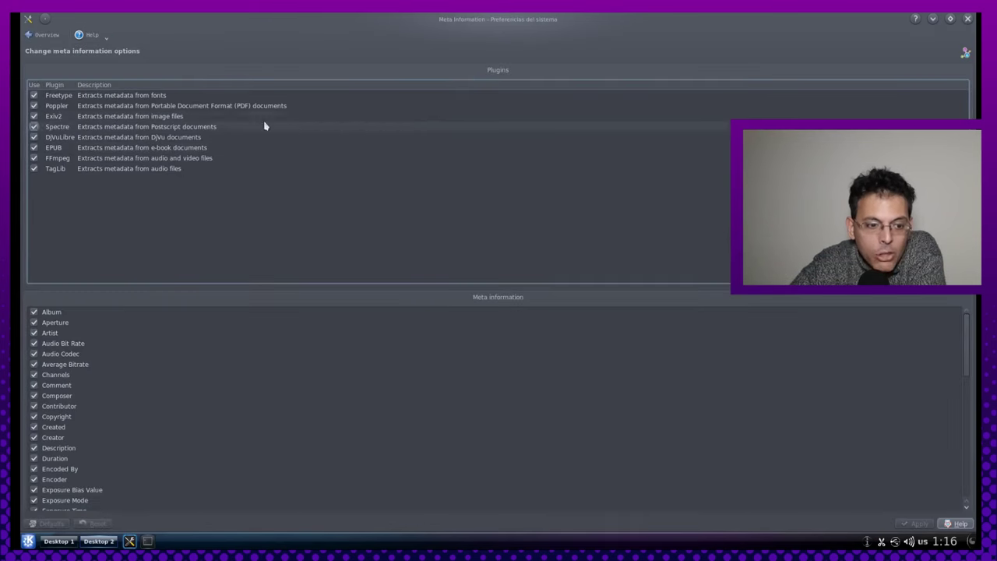
pyautogui.click(50, 34)
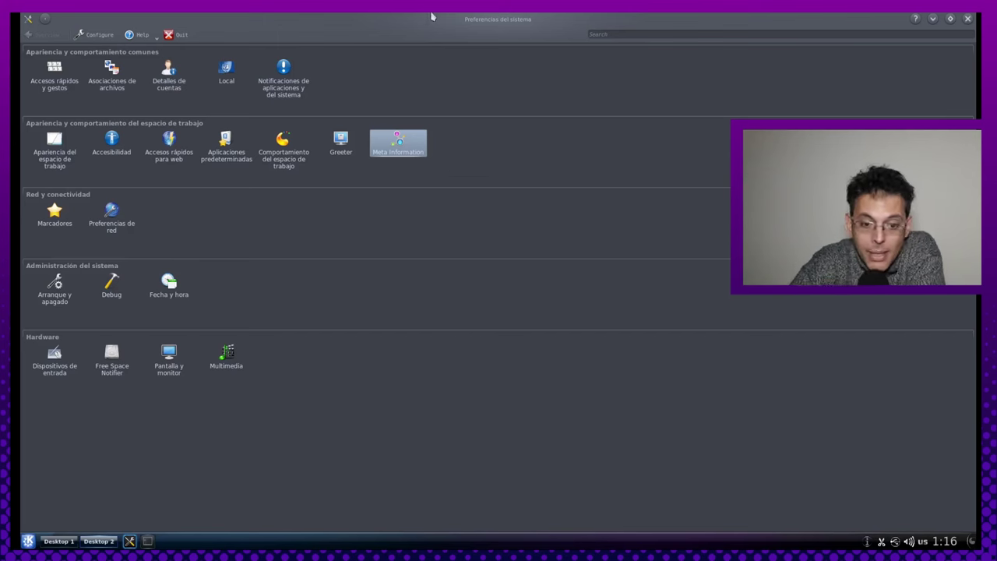
pyautogui.click(396, 144)
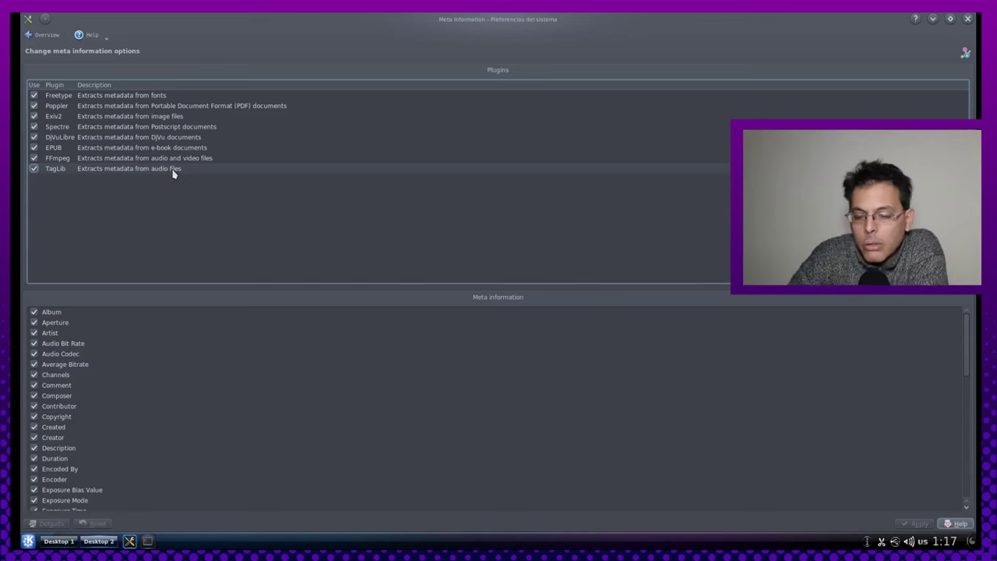
# - Skim the metadata list in Meta Information, then return to the overview and quit the system preferences
pyautogui.scroll(-10, 264, 360)
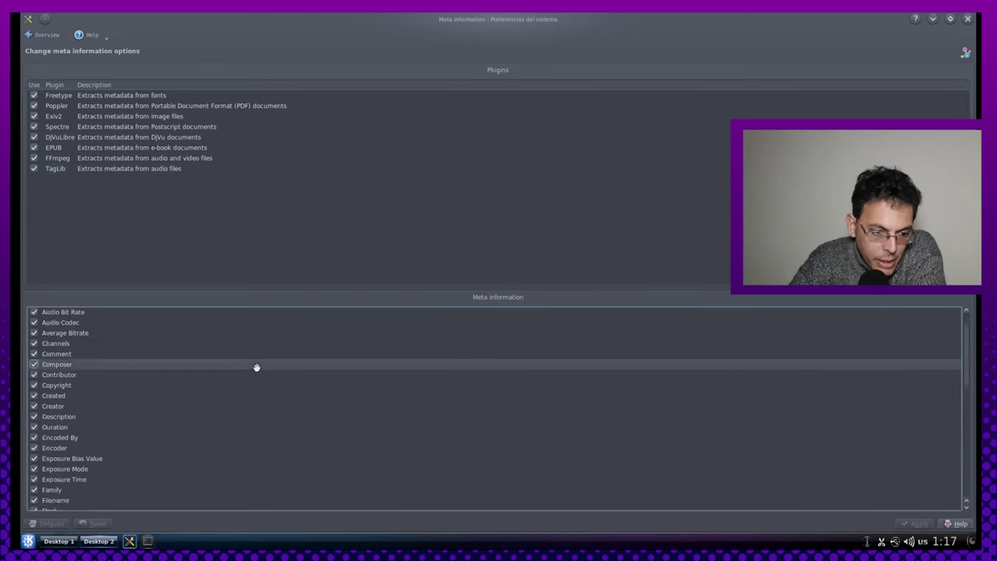
pyautogui.scroll(10, 287, 357)
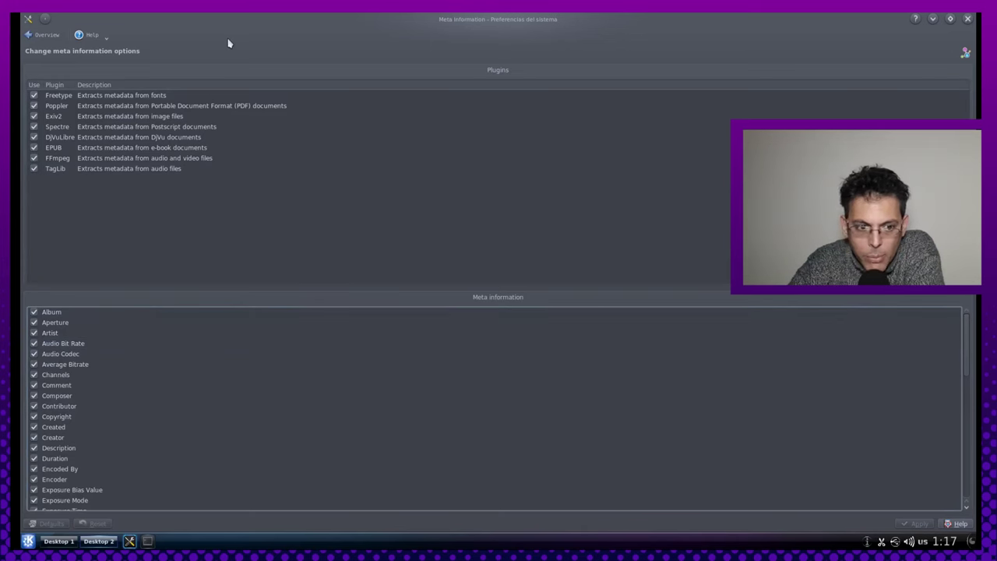
pyautogui.click(47, 35)
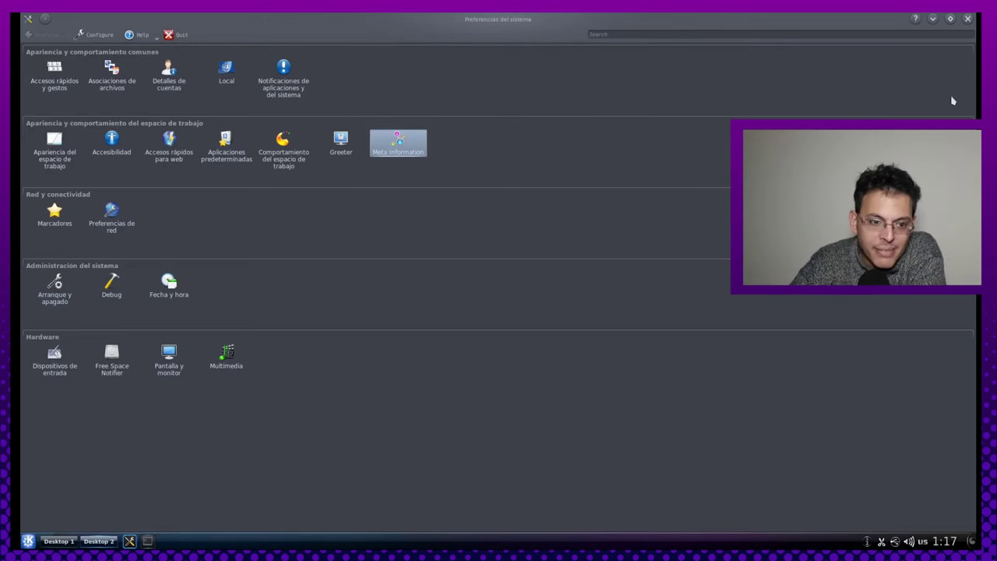
pyautogui.click(176, 34)
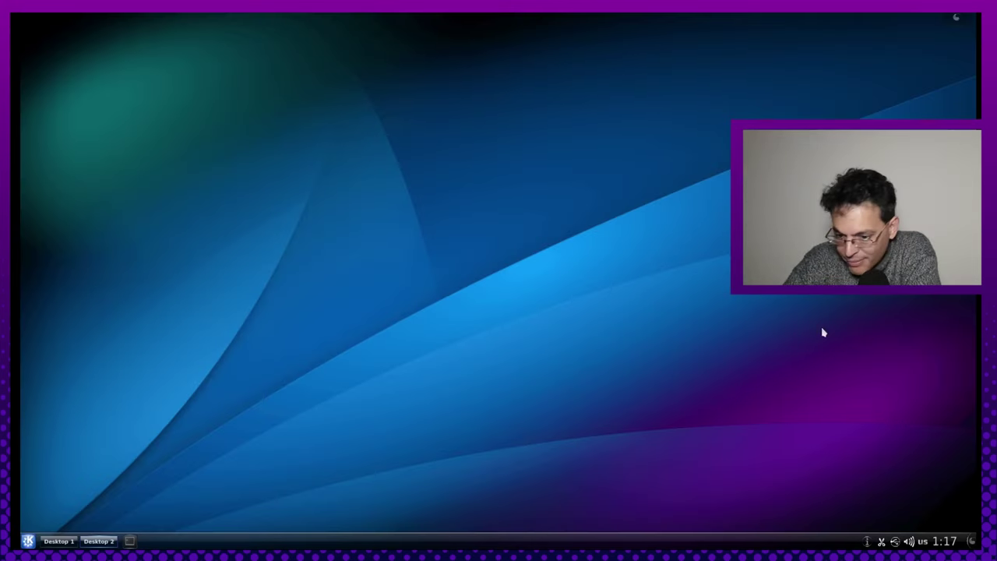
# - Restore the terminal window to the middle of the desktop and test minimizing and restoring it
pyautogui.click(129, 540)
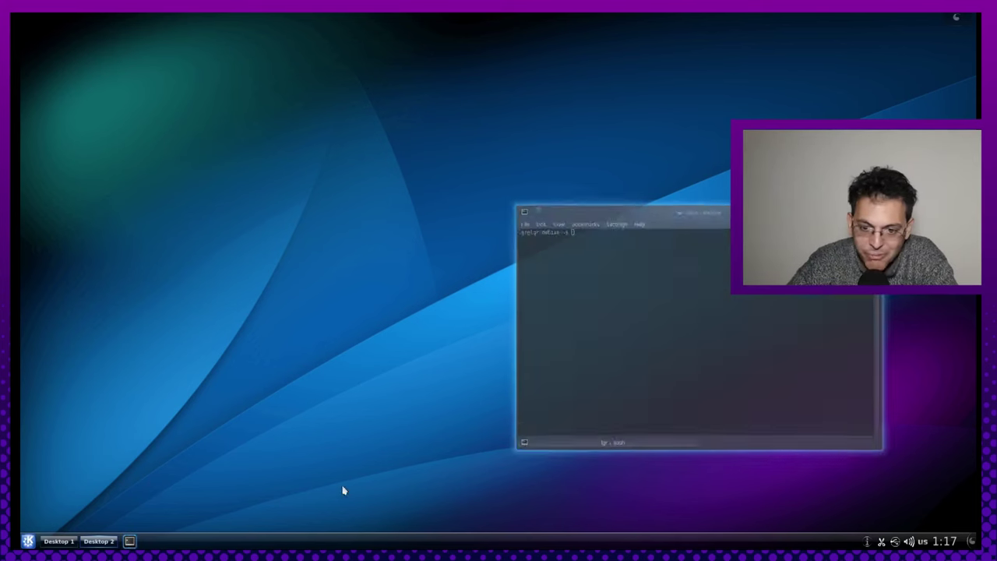
pyautogui.moveTo(762, 199); pyautogui.dragTo(530, 164)
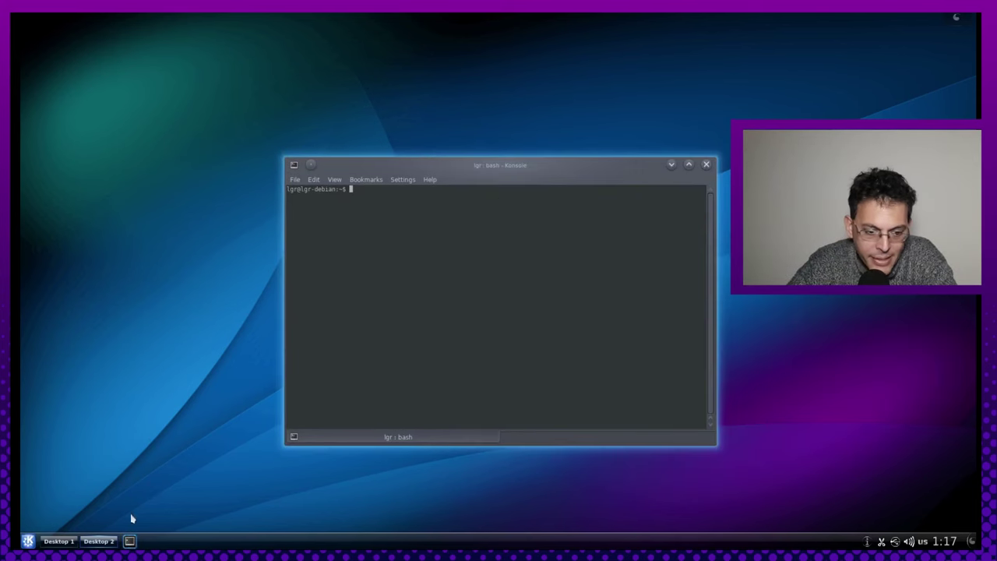
pyautogui.click(129, 540)
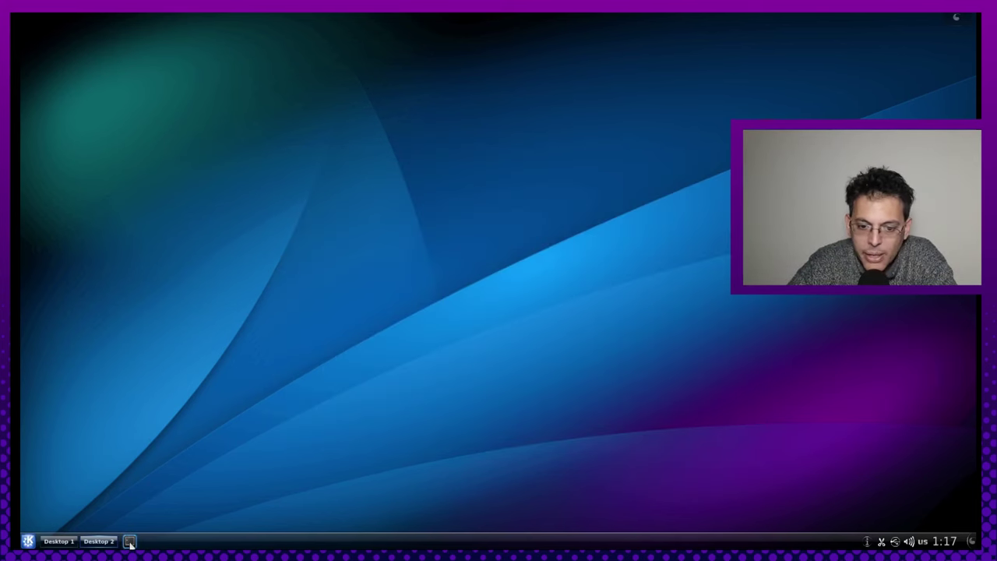
pyautogui.click(130, 540)
pyautogui.click(129, 540)
pyautogui.click(129, 540)
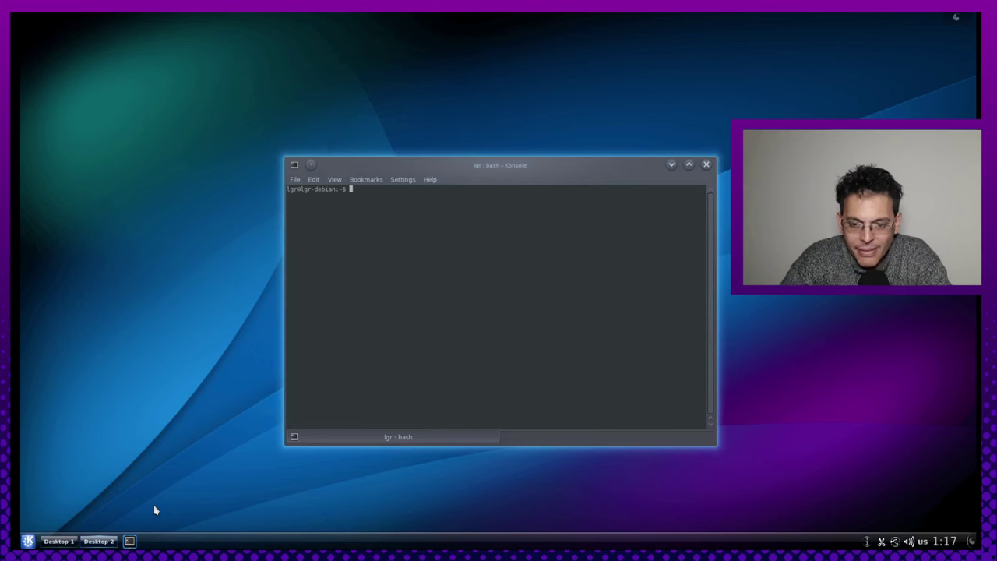
# - Reposition the terminal window on the desktop and run echo $XDG_DESKTOP_TYPE in it
pyautogui.moveTo(502, 163); pyautogui.dragTo(421, 138)
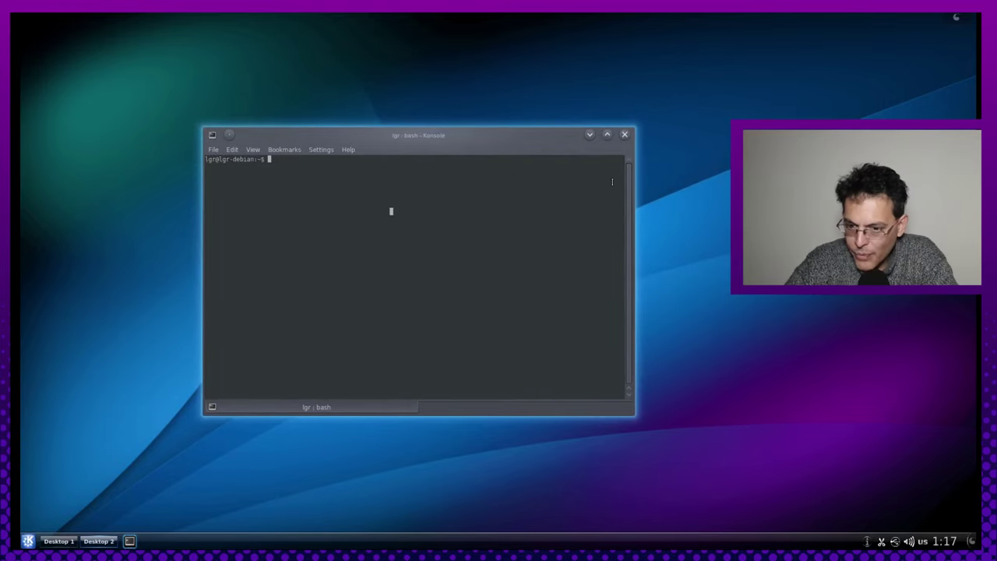
pyautogui.moveTo(580, 139); pyautogui.dragTo(506, 185)
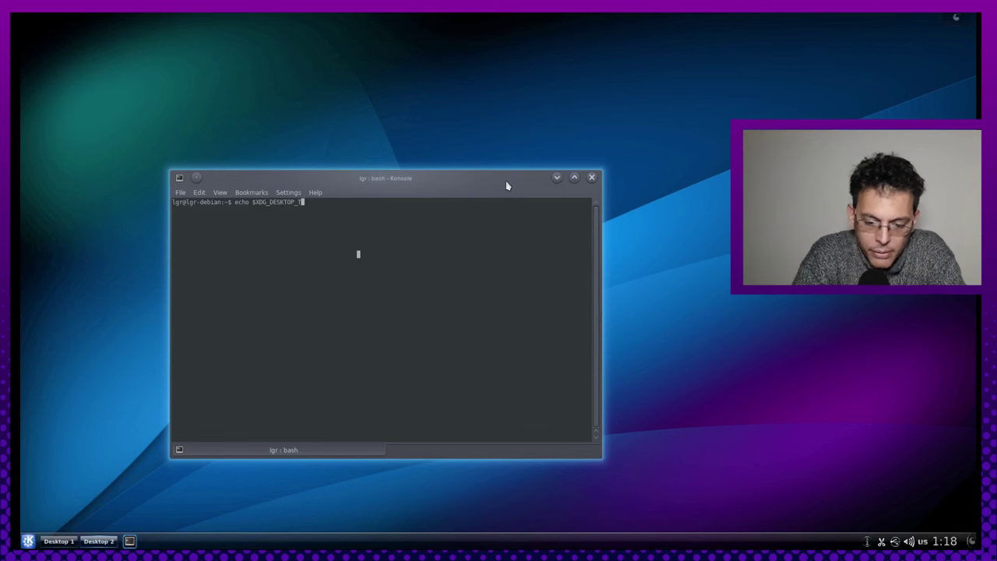
pyautogui.press('Return')
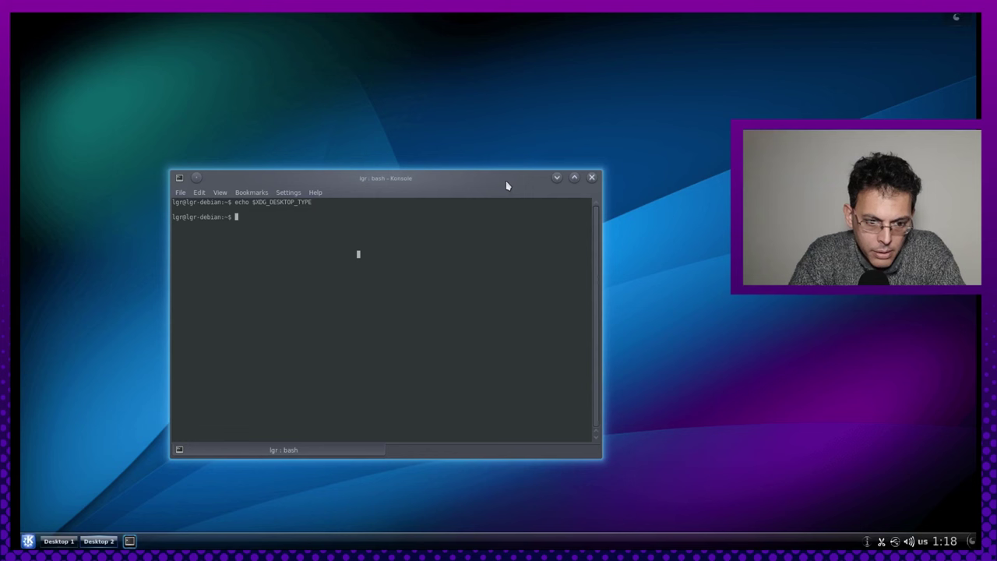
# - Change the previous terminal command to echo $XDG_SESSION_TYPE and run it to check the session type
pyautogui.press('Up')
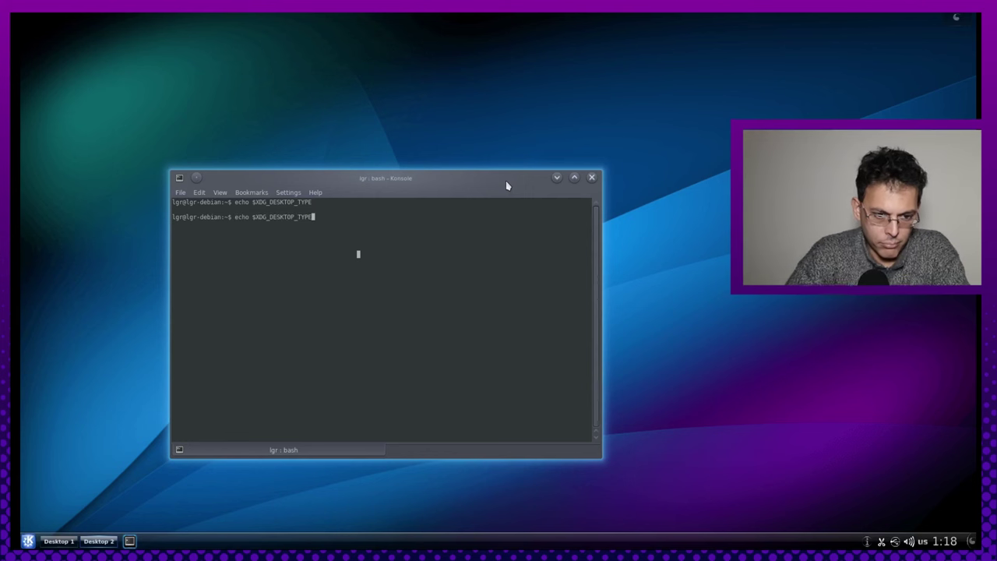
pyautogui.hotkey('ctrl', 'u')
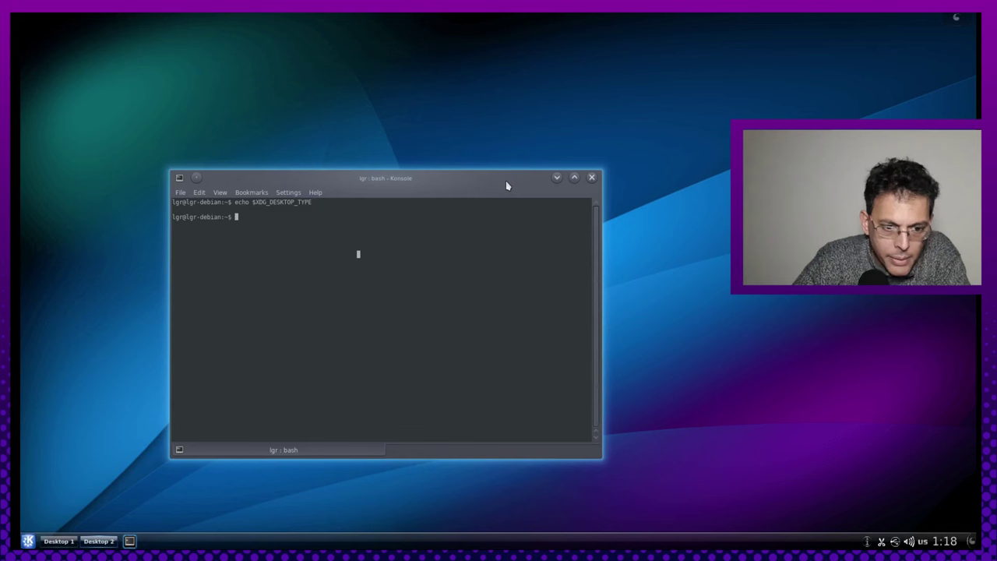
pyautogui.press('Up')
pyautogui.hotkey('ctrl', 'u')
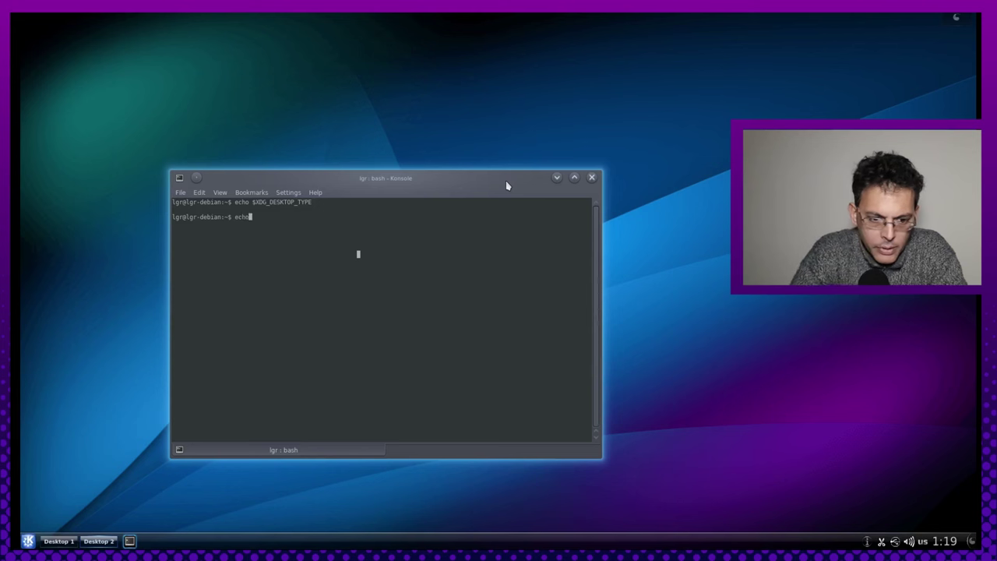
pyautogui.press('Up')
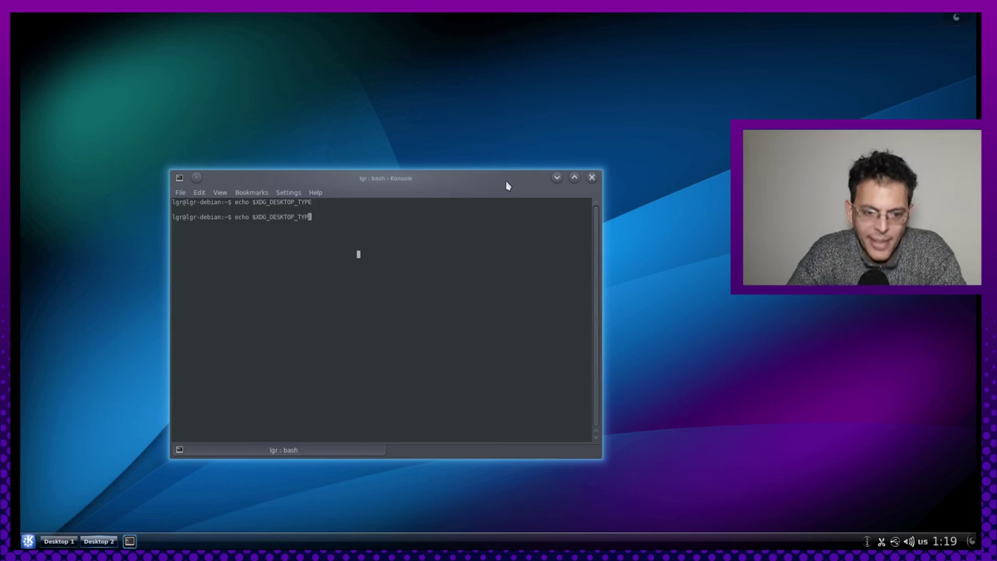
pyautogui.press('BackSpace')
pyautogui.press('BackSpace')
pyautogui.press('BackSpace')
pyautogui.press('BackSpace')
pyautogui.press('BackSpace')
pyautogui.press('BackSpace')
pyautogui.write('SESSION')
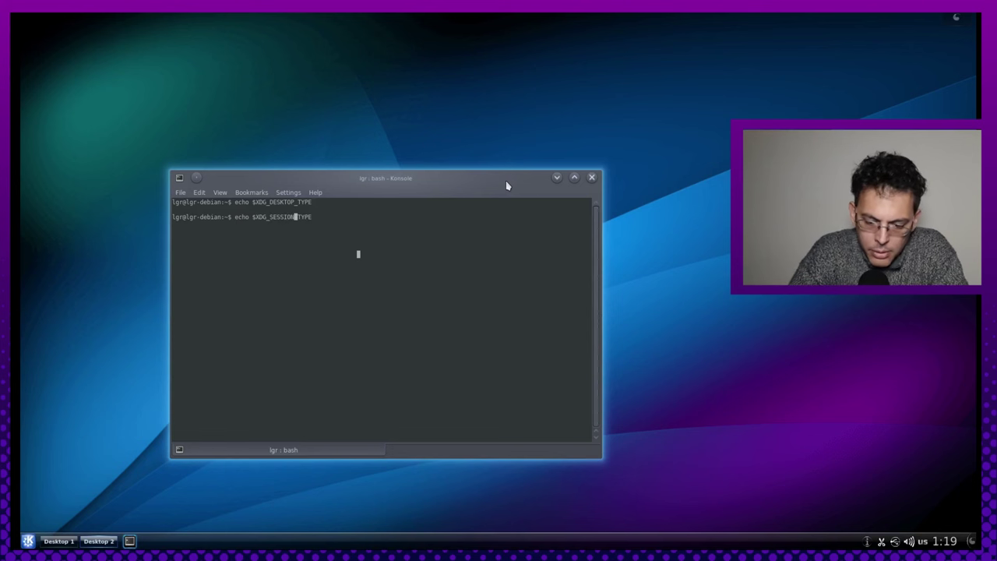
pyautogui.press('Return')
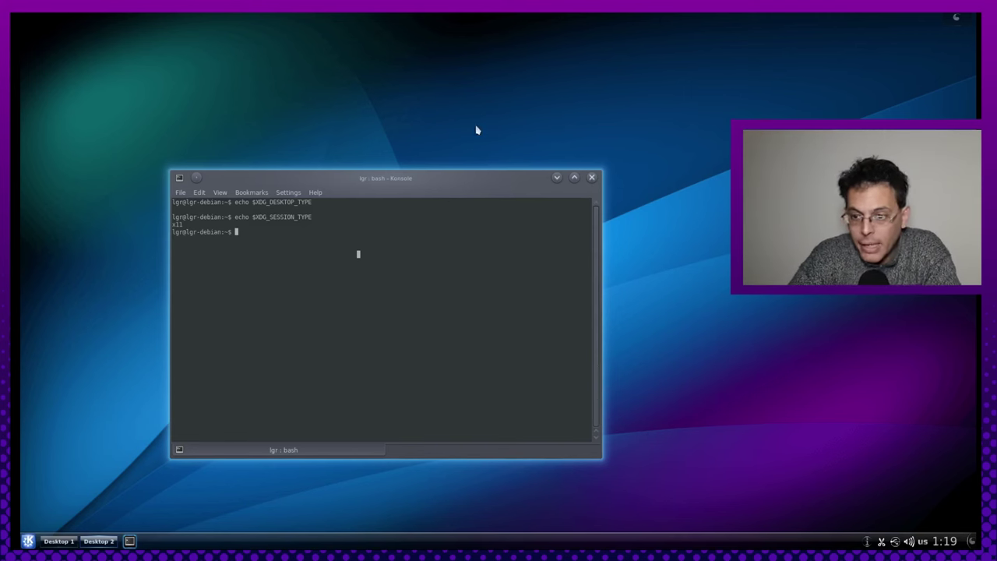
# - Glance at the application launcher's favorites beside the repositioned terminal, and close the terminal window
pyautogui.moveTo(409, 177); pyautogui.dragTo(473, 114)
pyautogui.click(27, 541)
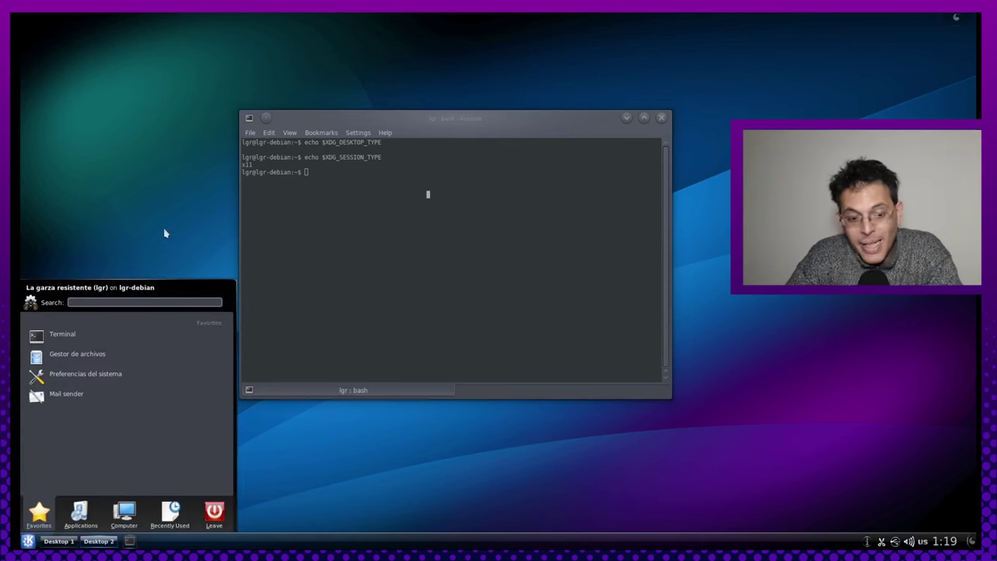
pyautogui.click(28, 540)
pyautogui.click(27, 541)
pyautogui.click(27, 541)
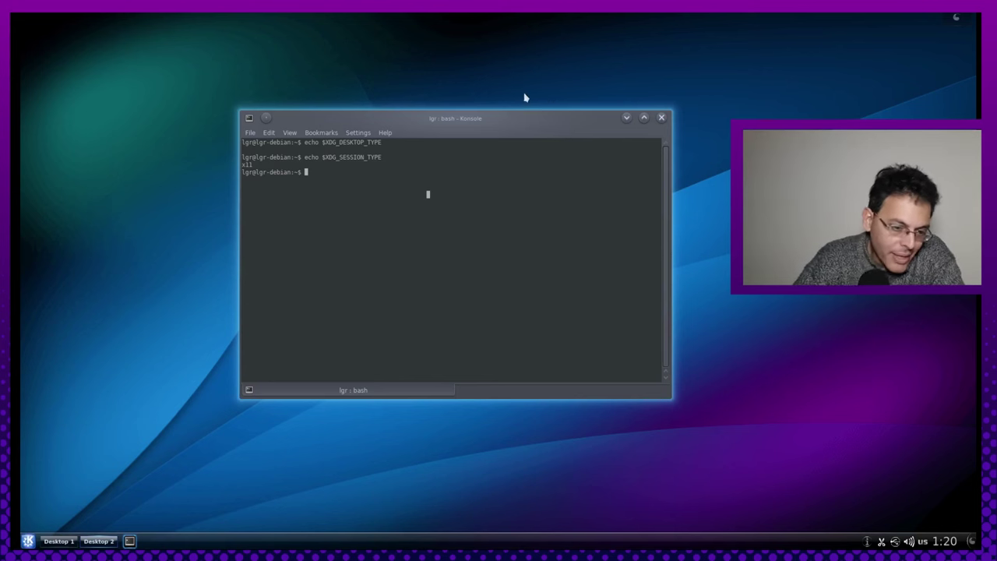
pyautogui.moveTo(474, 120); pyautogui.dragTo(531, 138)
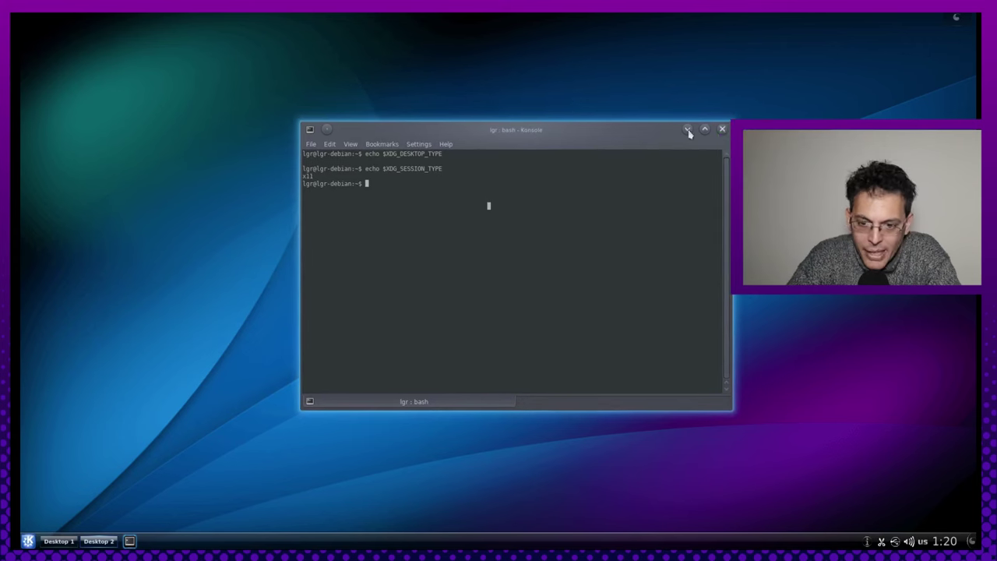
pyautogui.click(718, 128)
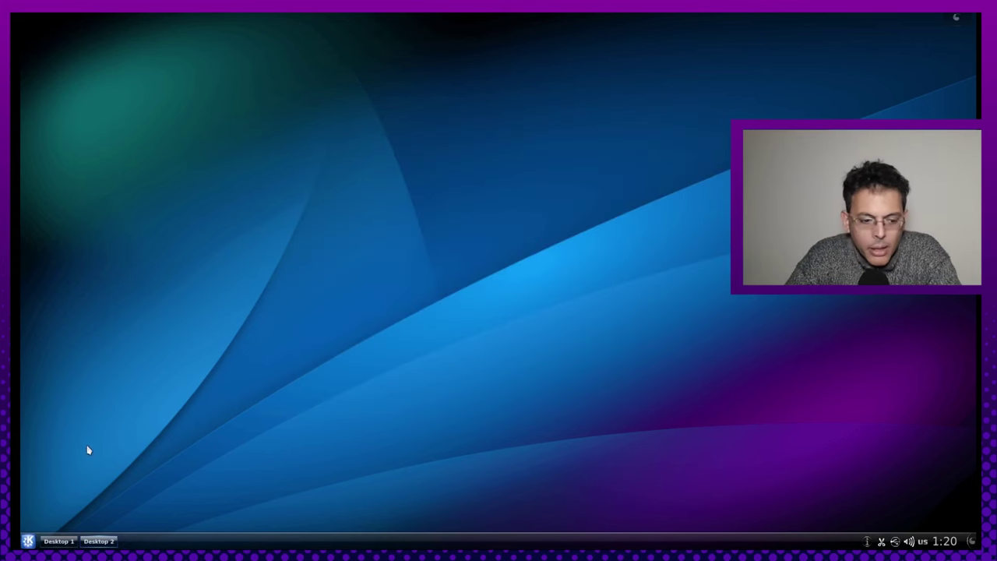
# - Browse the Desarrollo and Internet categories in the application launcher
pyautogui.click(27, 543)
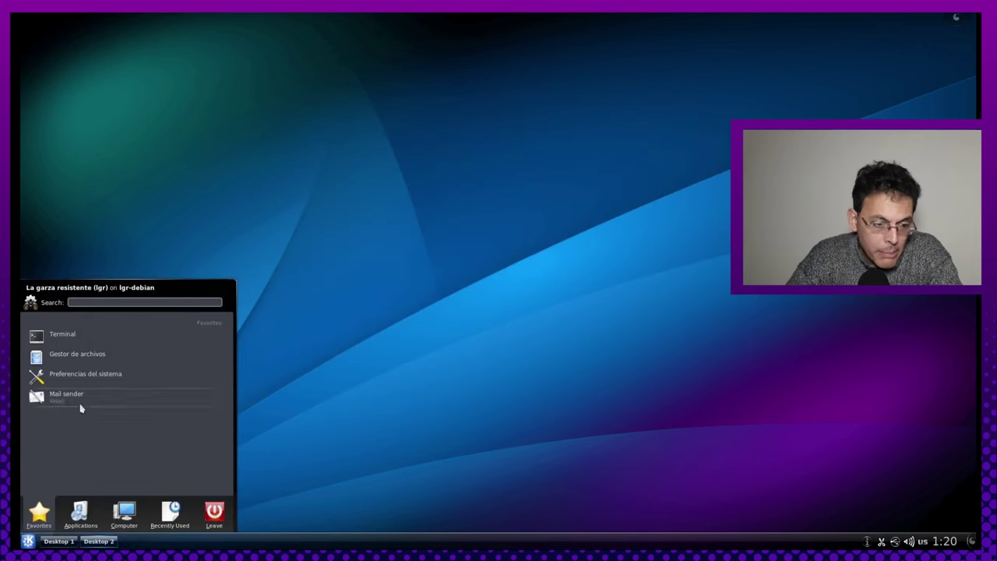
pyautogui.click(73, 520)
pyautogui.click(89, 336)
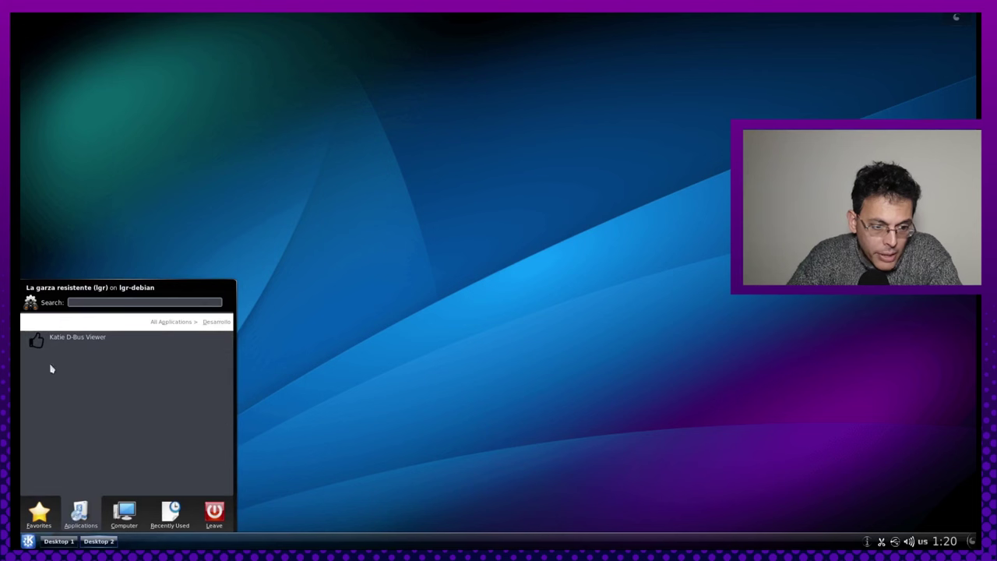
pyautogui.click(167, 322)
pyautogui.click(76, 363)
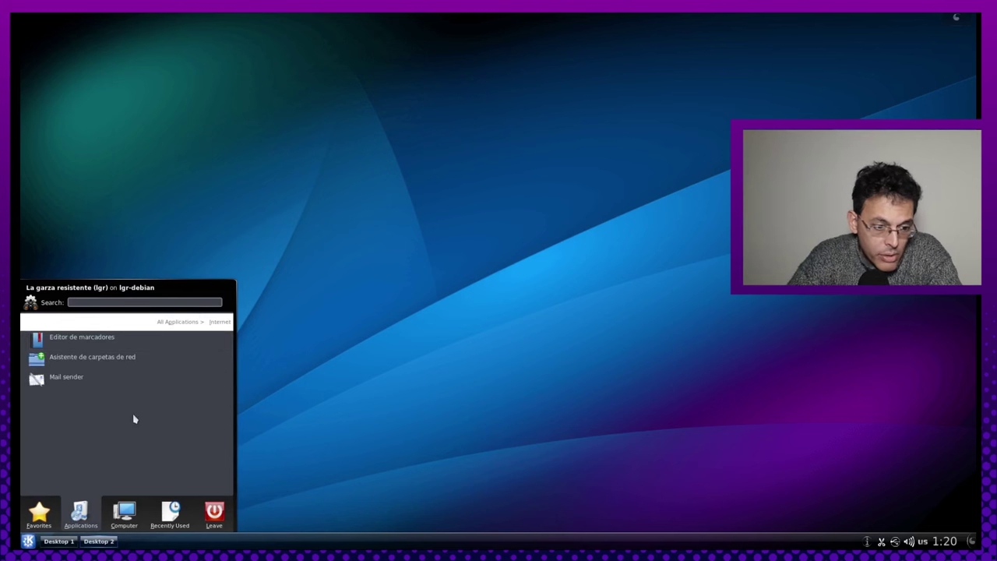
pyautogui.click(181, 322)
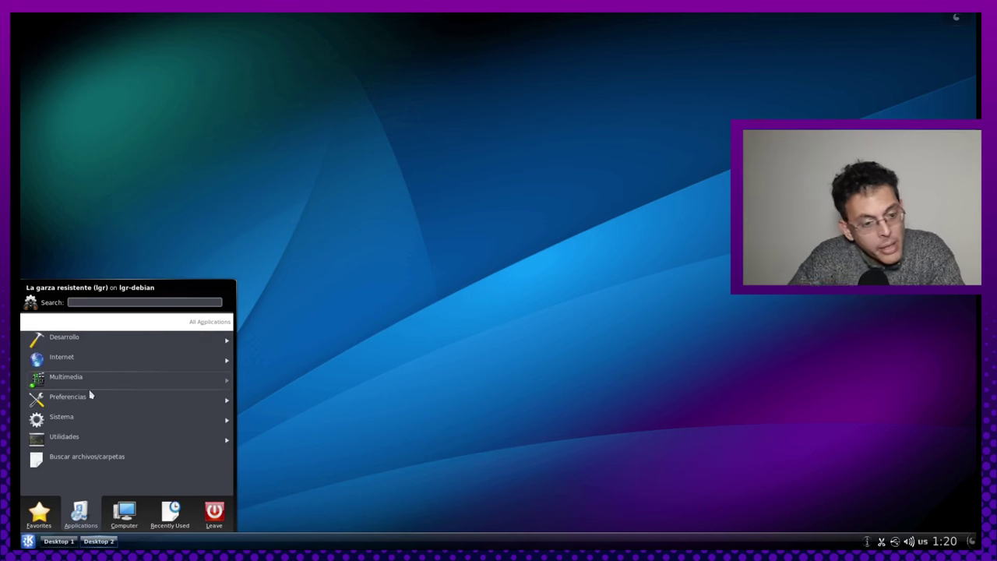
# - Open Multimedia player from the Multimedia category, enlarge its window to inspect the File and Settings options, and close it
pyautogui.click(114, 380)
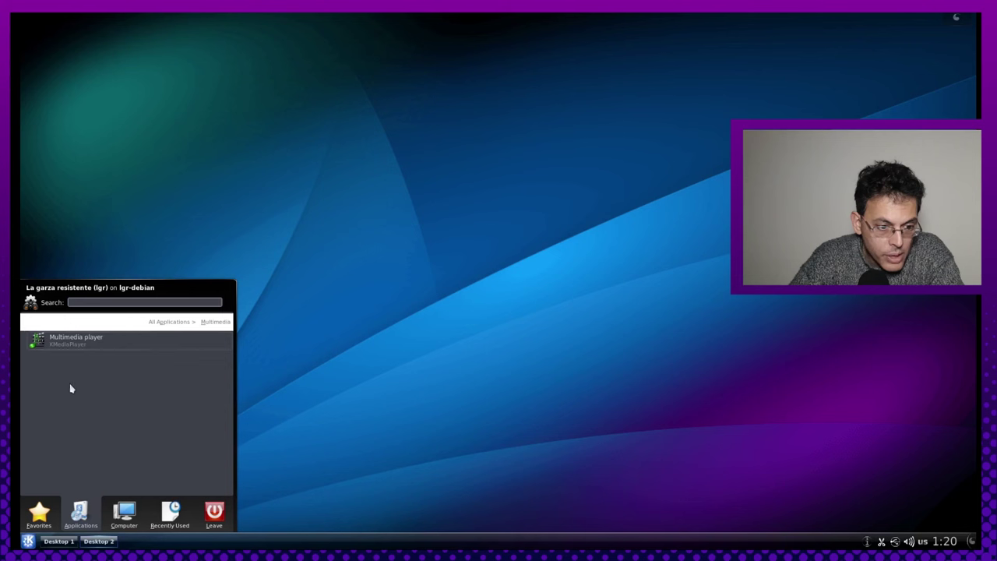
pyautogui.click(76, 347)
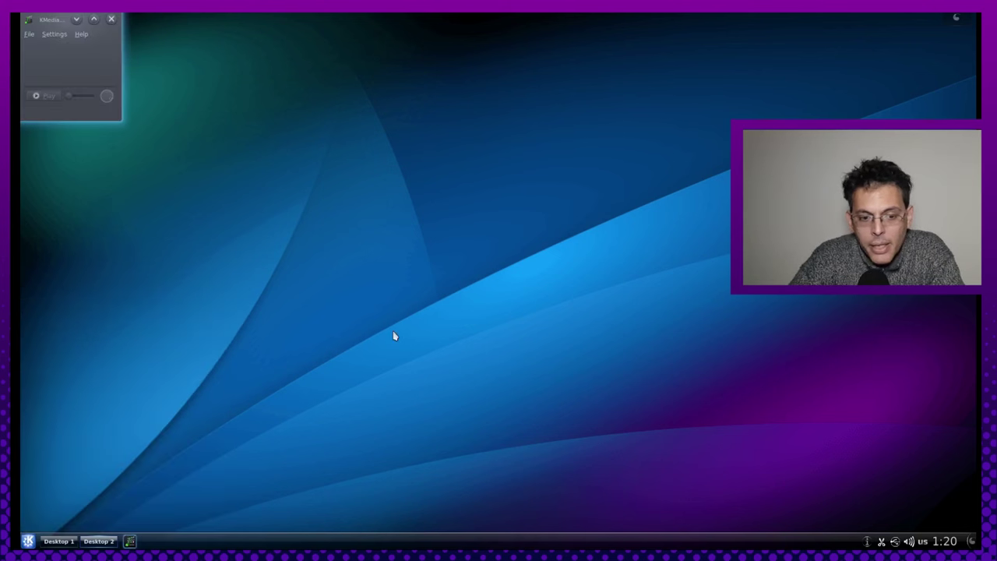
pyautogui.moveTo(49, 20); pyautogui.dragTo(237, 123)
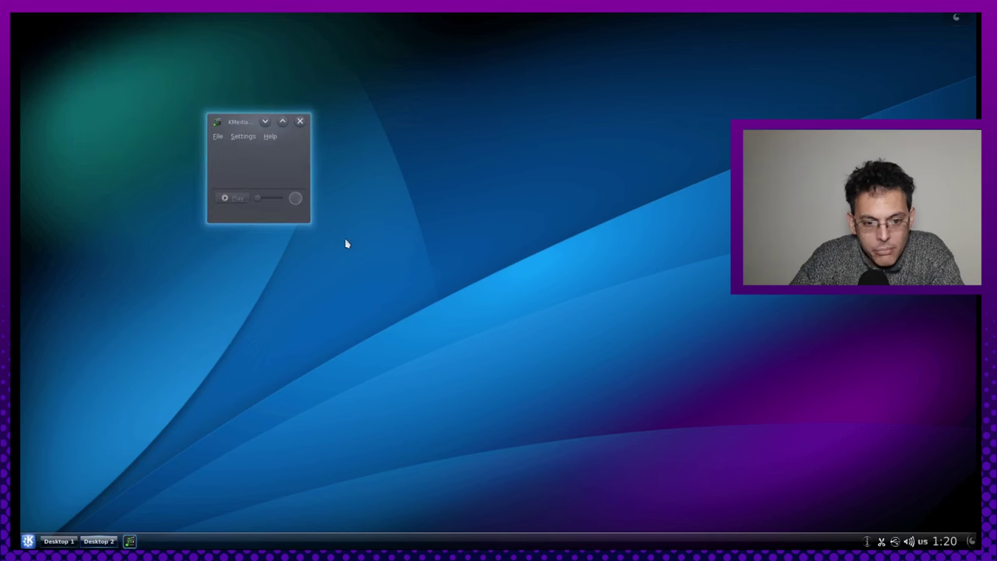
pyautogui.moveTo(310, 220); pyautogui.dragTo(775, 374)
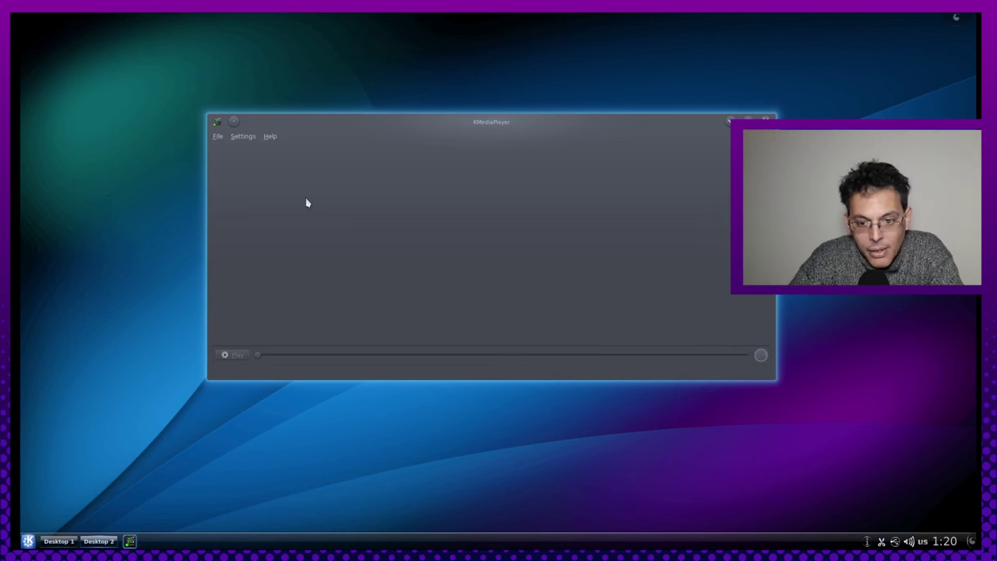
pyautogui.click(218, 138)
pyautogui.click(243, 140)
pyautogui.click(766, 119)
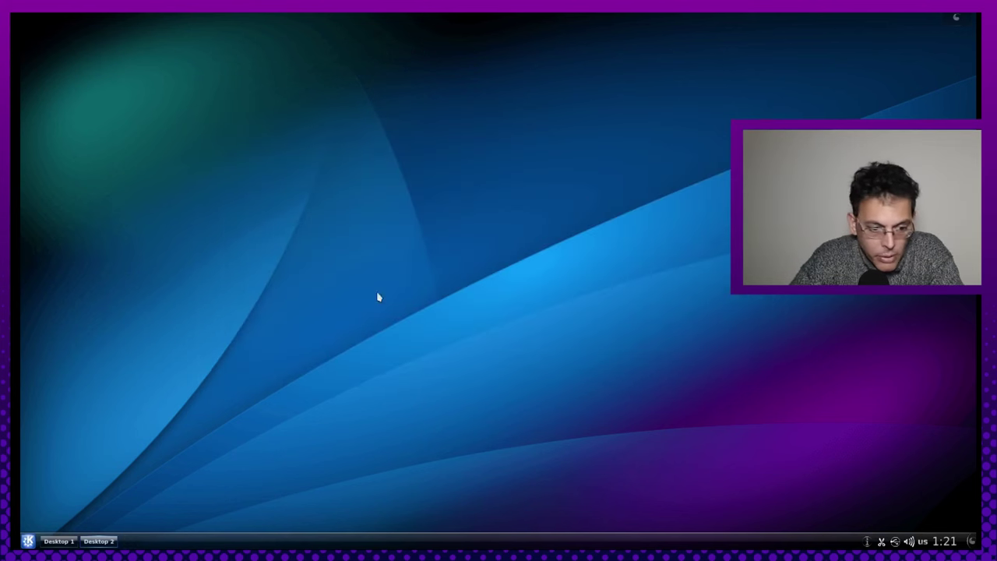
# - Browse the Preferencias and Sistema application categories in the launcher
pyautogui.click(28, 541)
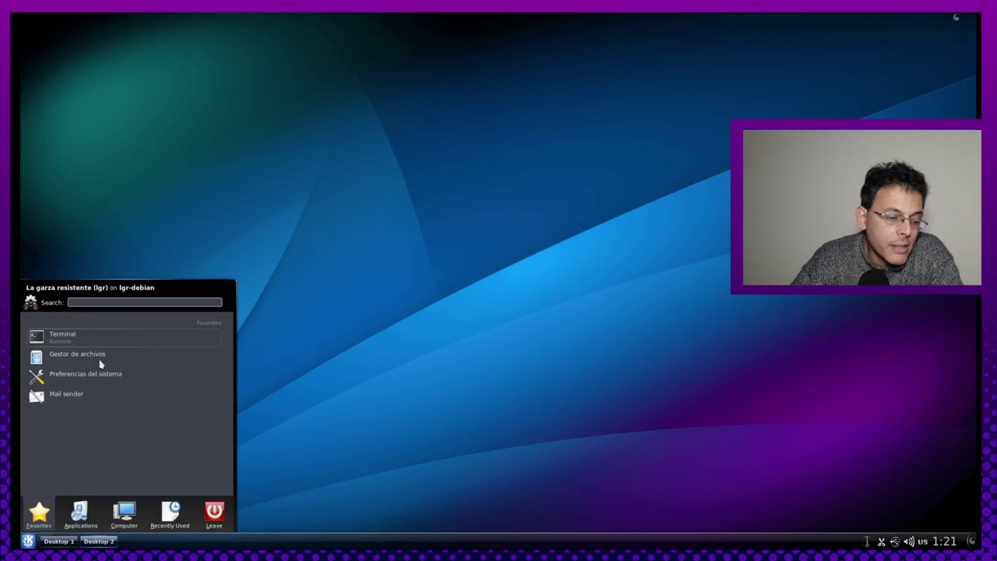
pyautogui.click(80, 511)
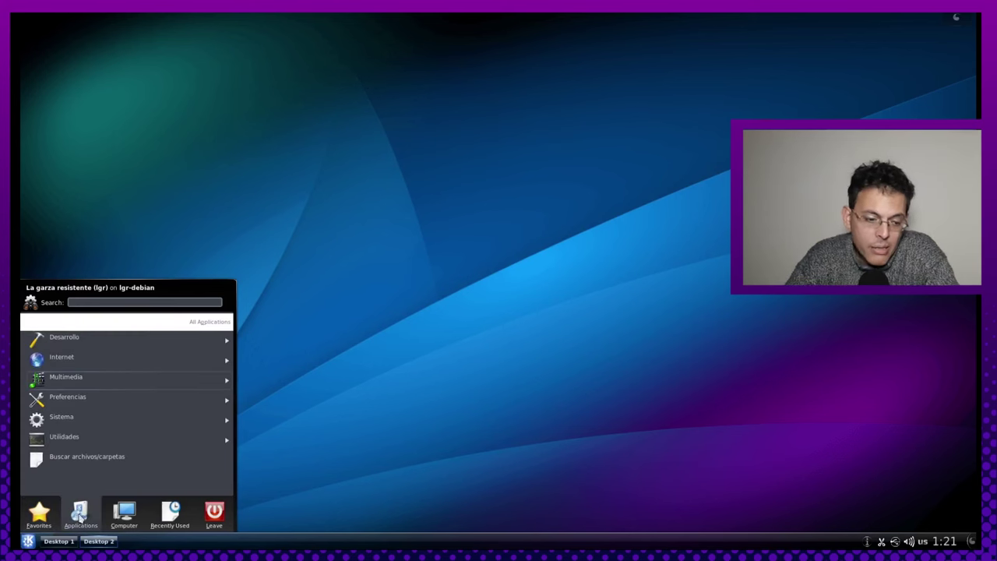
pyautogui.click(76, 398)
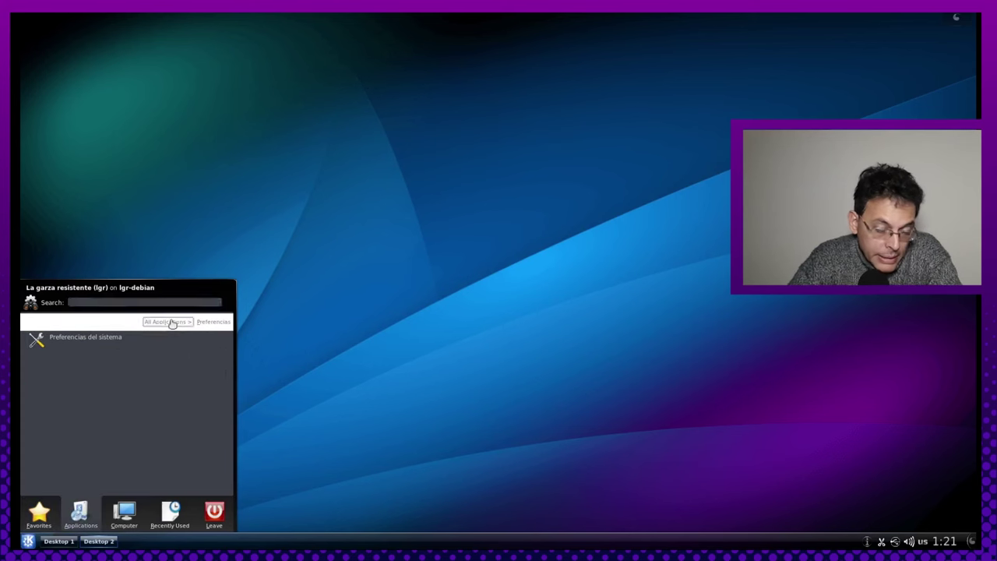
pyautogui.click(169, 321)
pyautogui.click(77, 422)
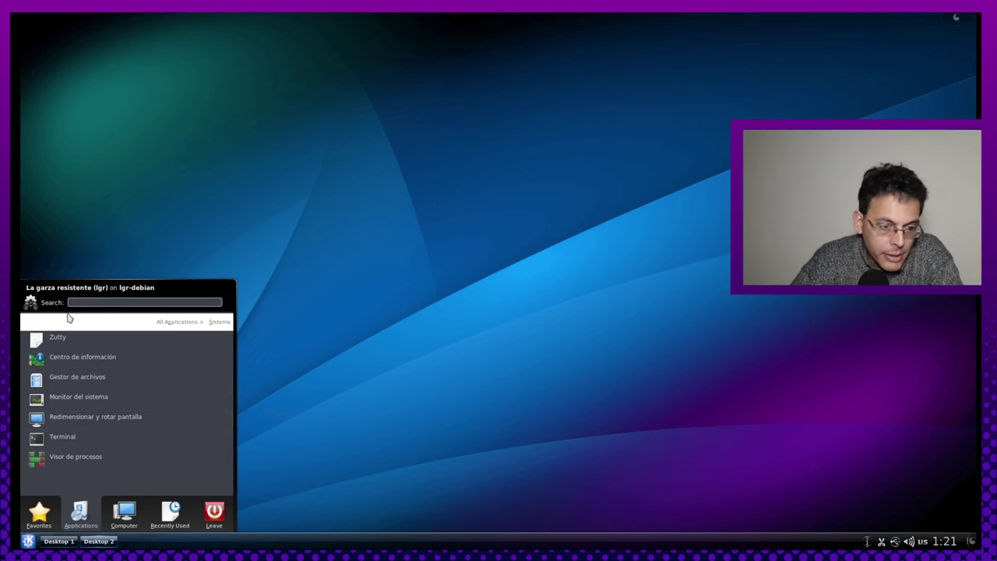
pyautogui.click(166, 325)
# - Open Editor de texto avanzado from Utilidades, dismiss its tip of the day, view the moved window and close it
pyautogui.click(84, 436)
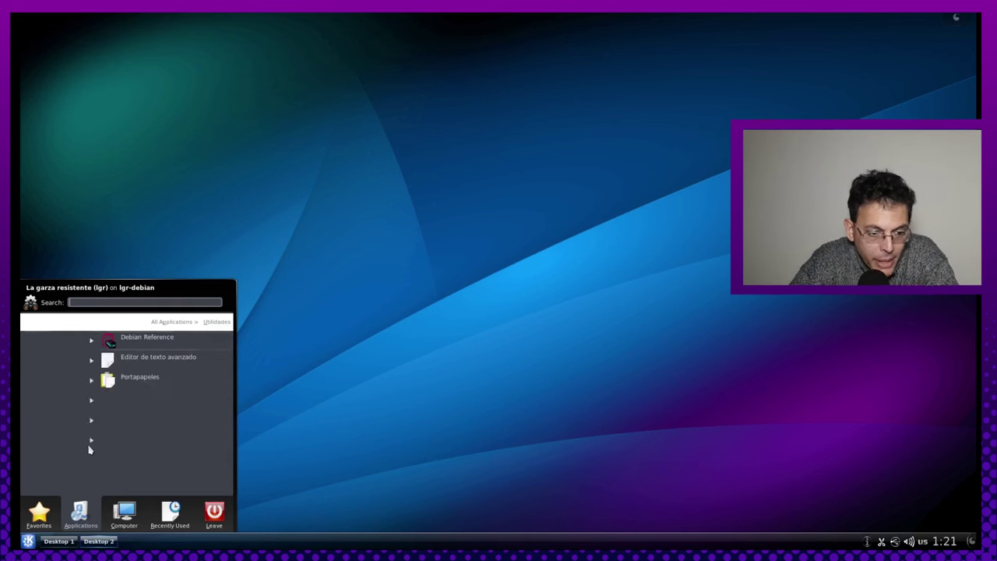
pyautogui.click(96, 360)
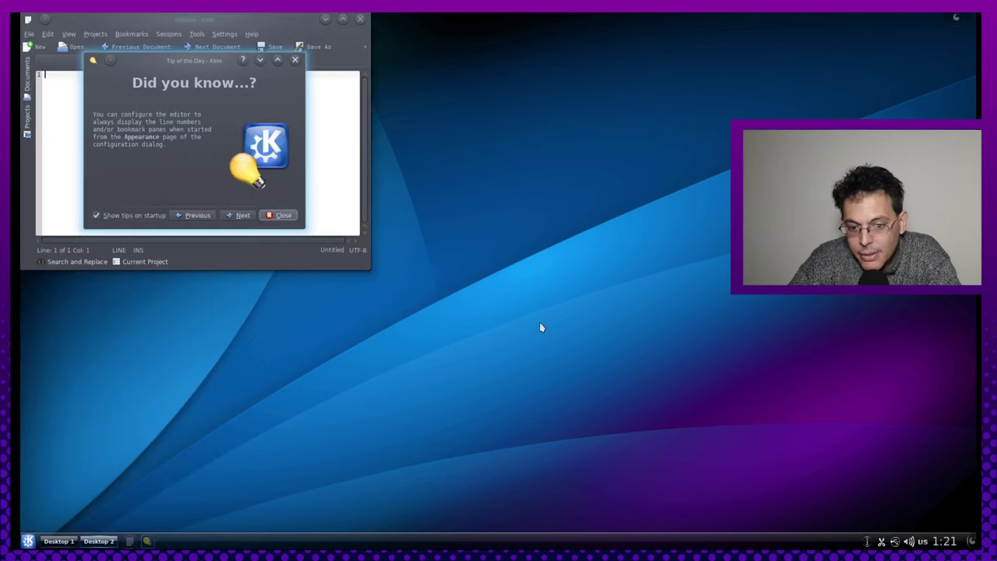
pyautogui.click(285, 220)
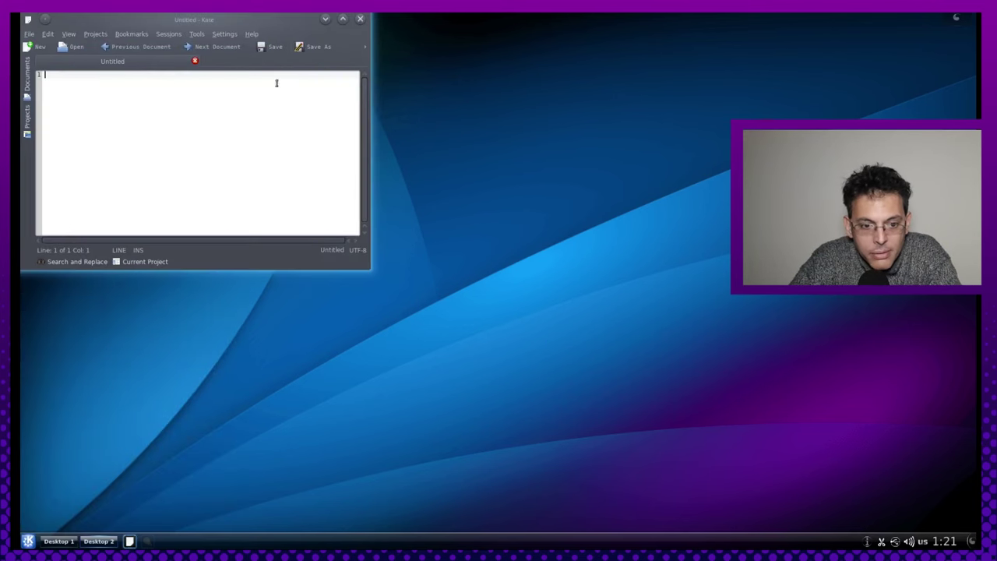
pyautogui.moveTo(283, 24); pyautogui.dragTo(619, 80)
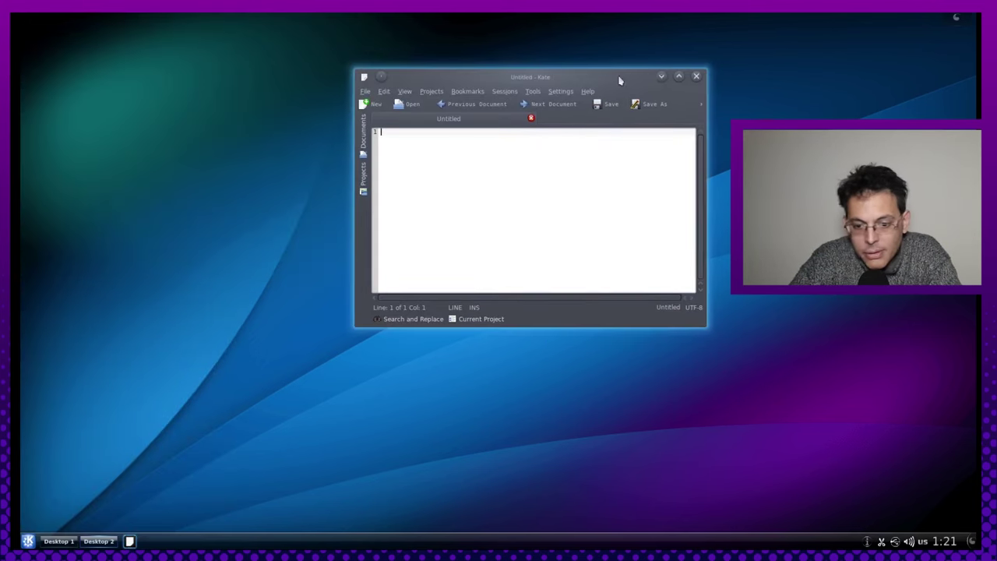
pyautogui.click(696, 77)
# - View the launcher's Computer section and its Leave options for the session and system
pyautogui.click(27, 540)
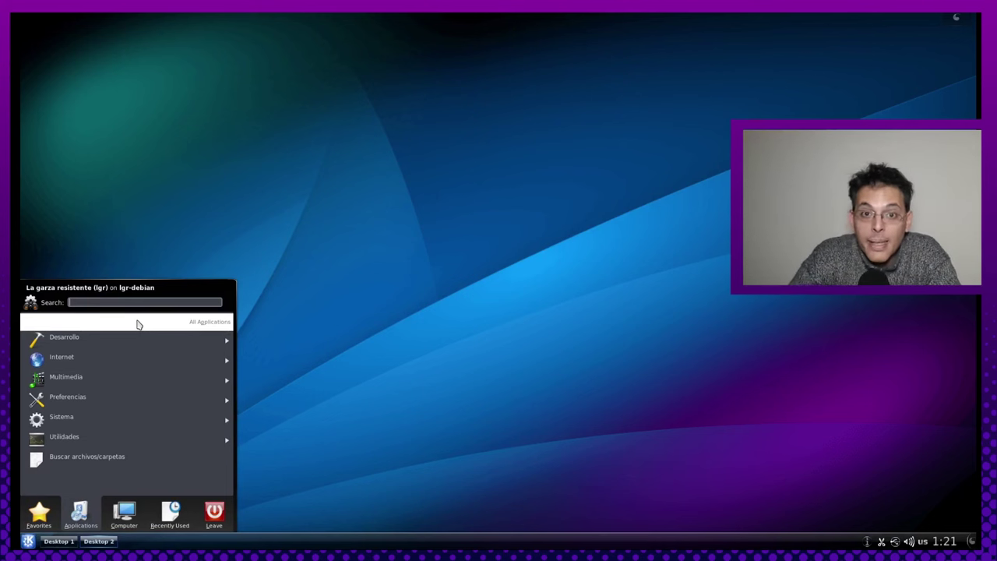
pyautogui.click(122, 525)
pyautogui.moveTo(222, 517)
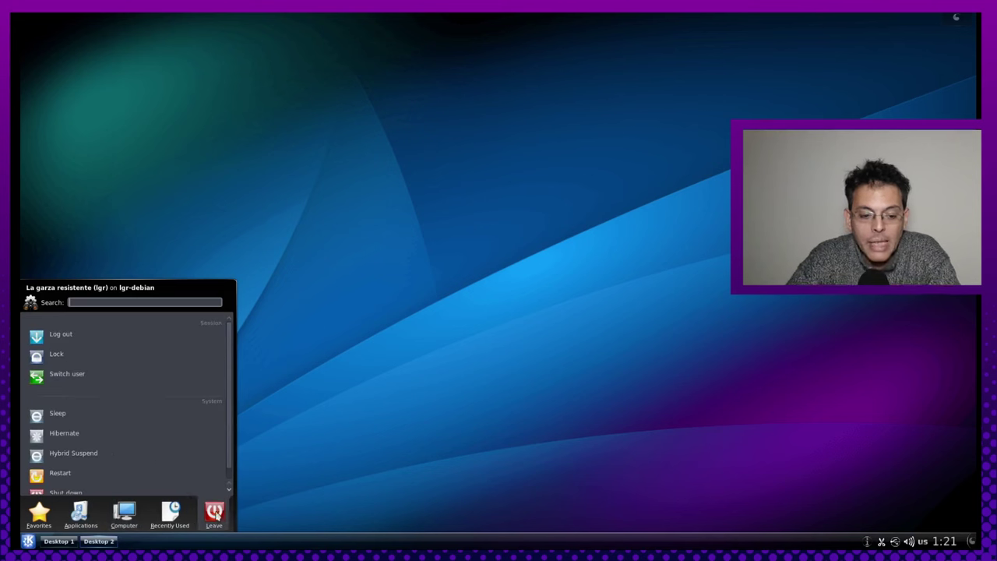